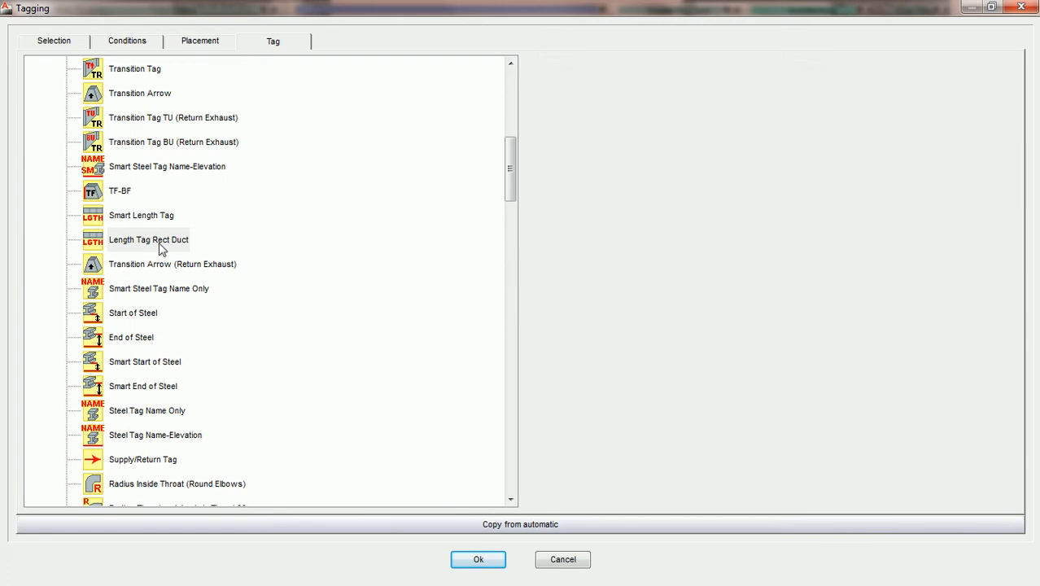
Review the tag's selection, conditions and placement settings, including the fittings offered for the placement preview.
click(52, 40)
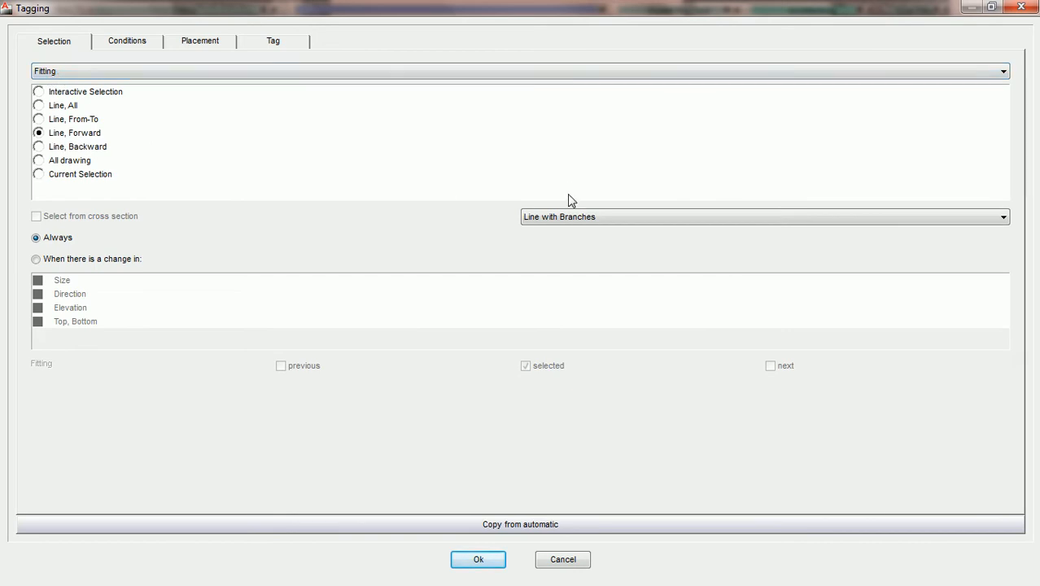
click(128, 41)
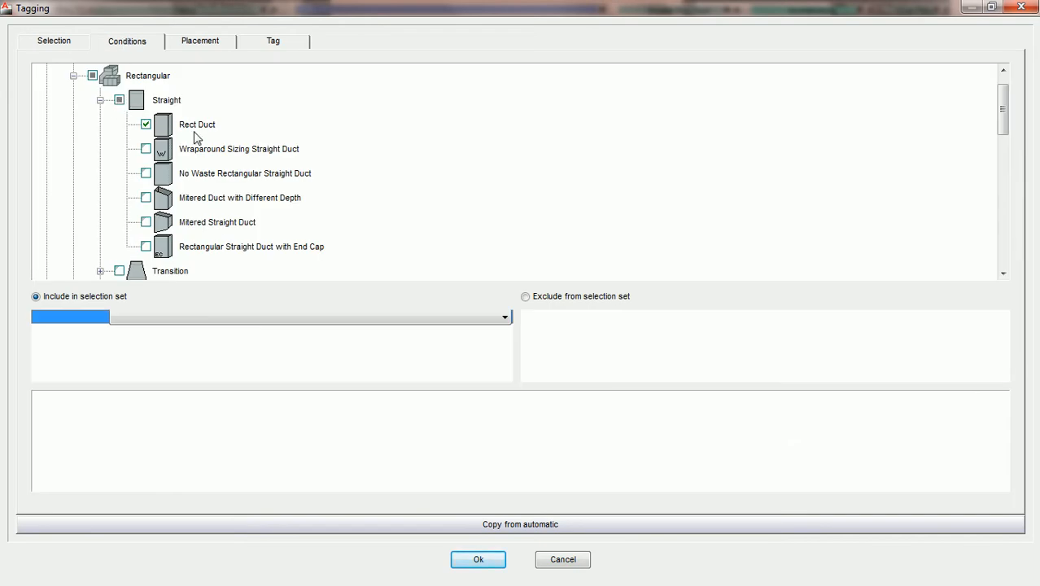
click(73, 75)
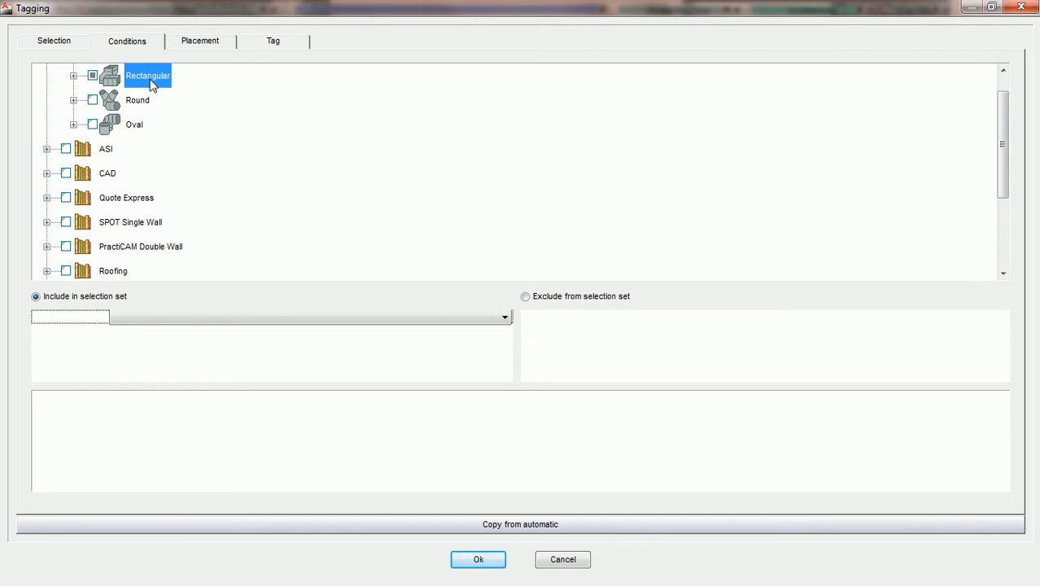
click(212, 45)
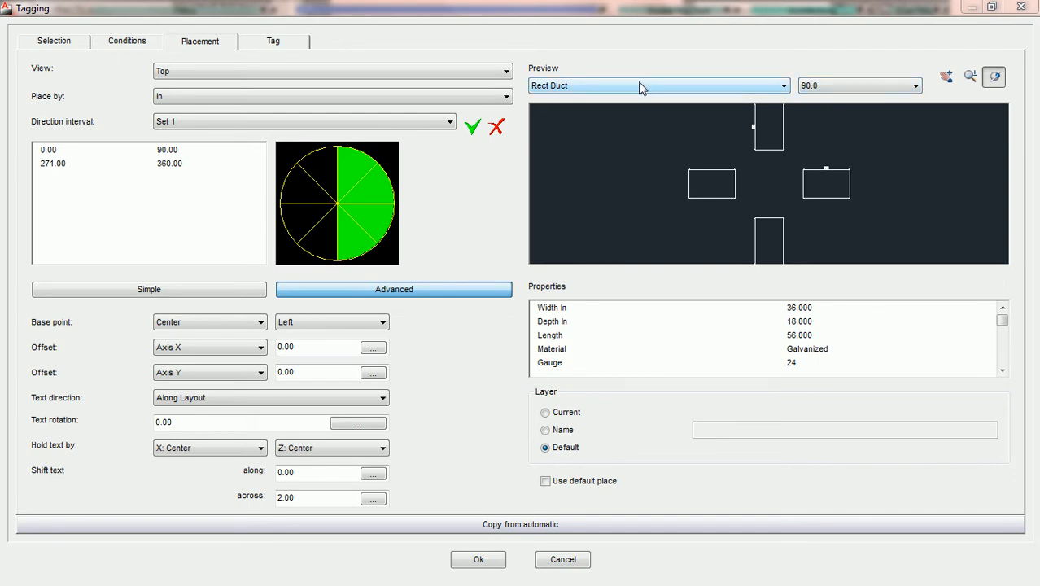
click(781, 87)
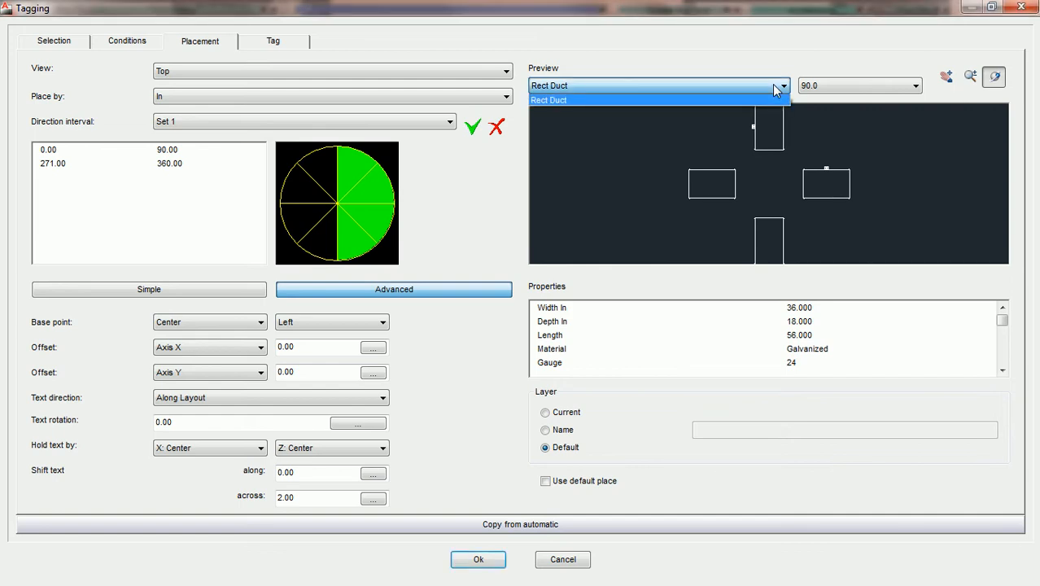
click(616, 88)
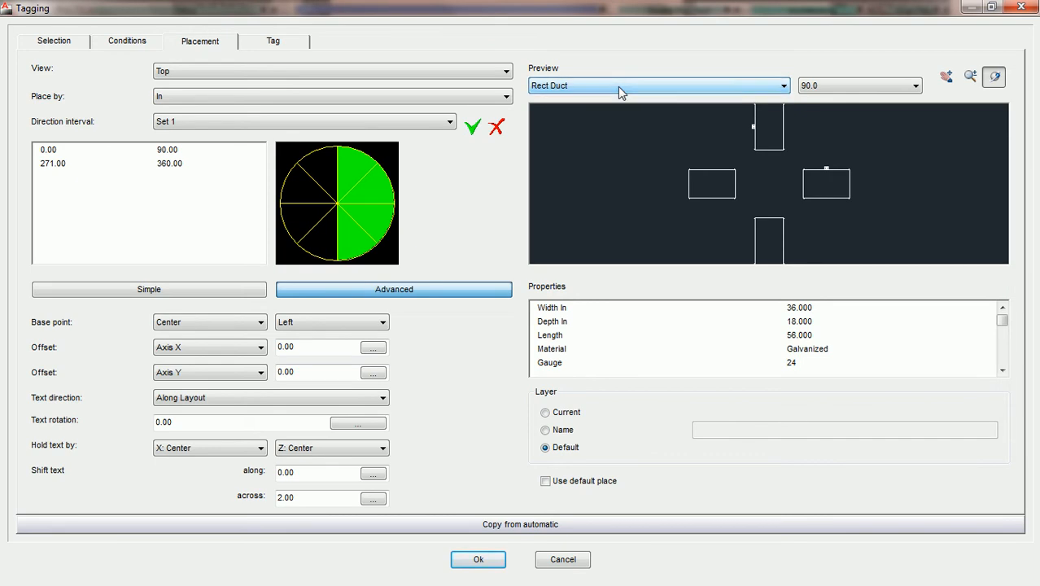
click(669, 84)
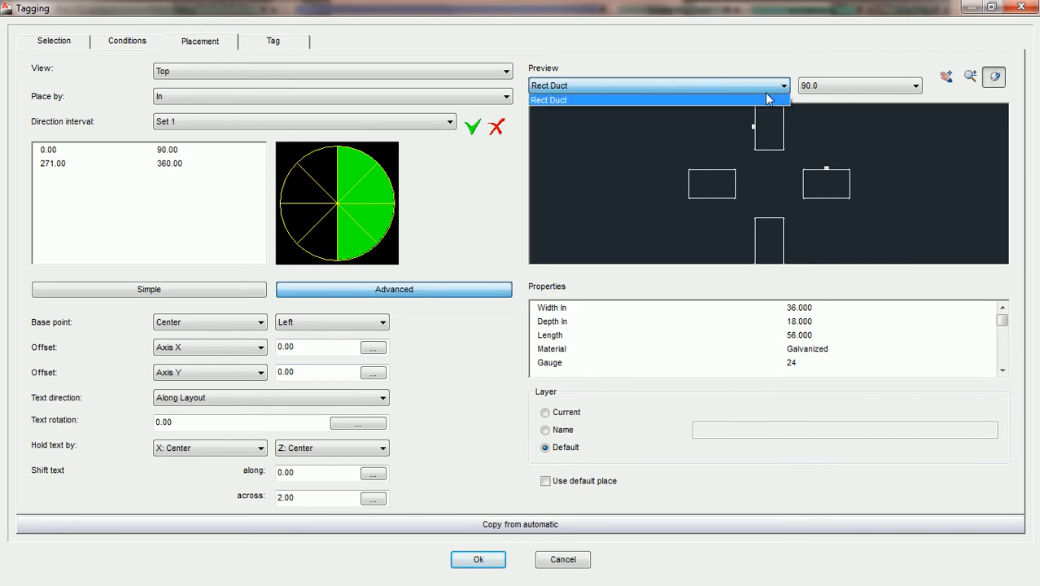
click(721, 98)
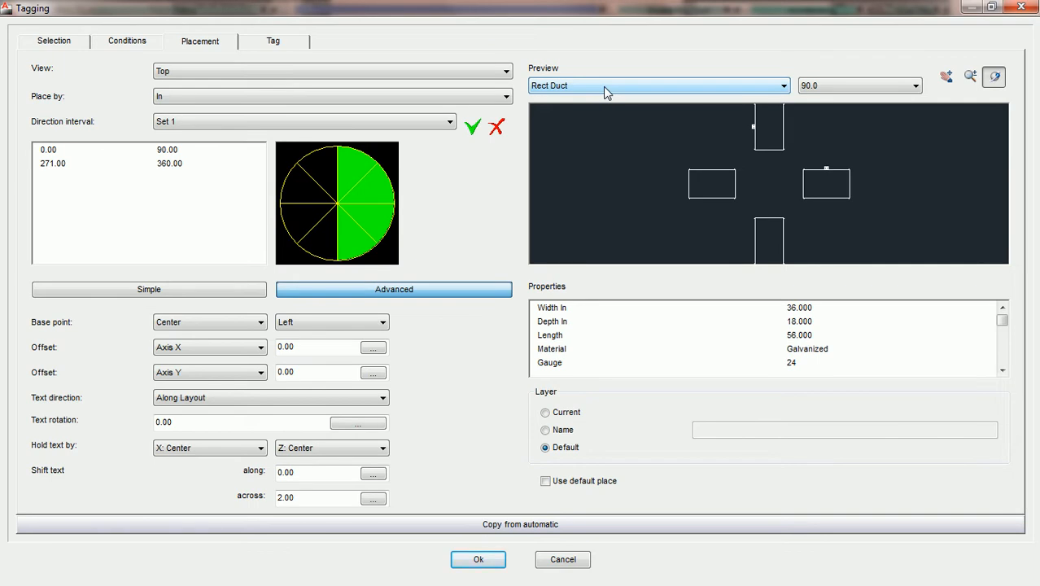
Include No Waste Rectangular Straight Duct alongside Rect Duct in the tagging conditions.
click(126, 43)
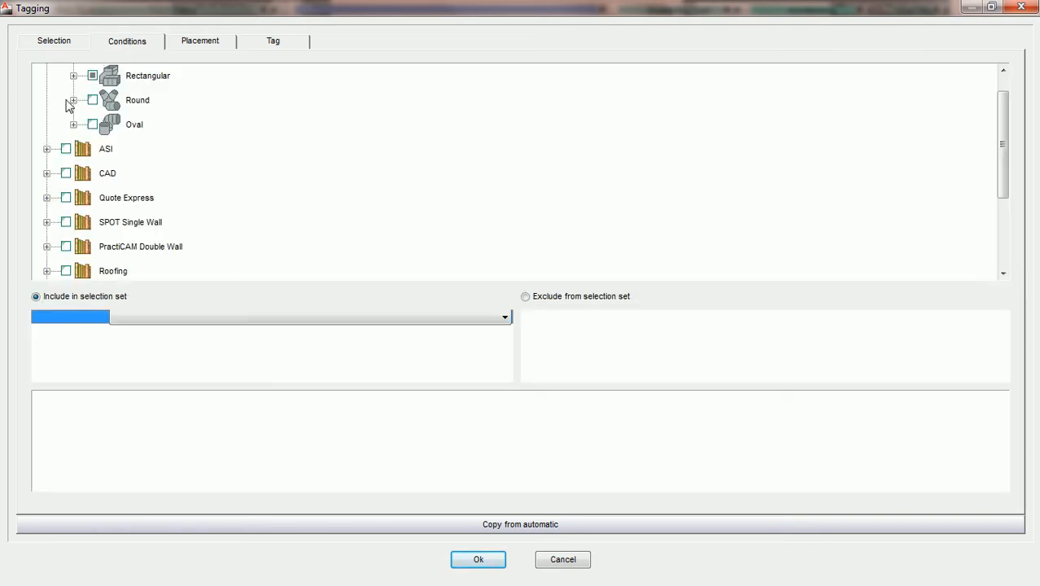
click(73, 76)
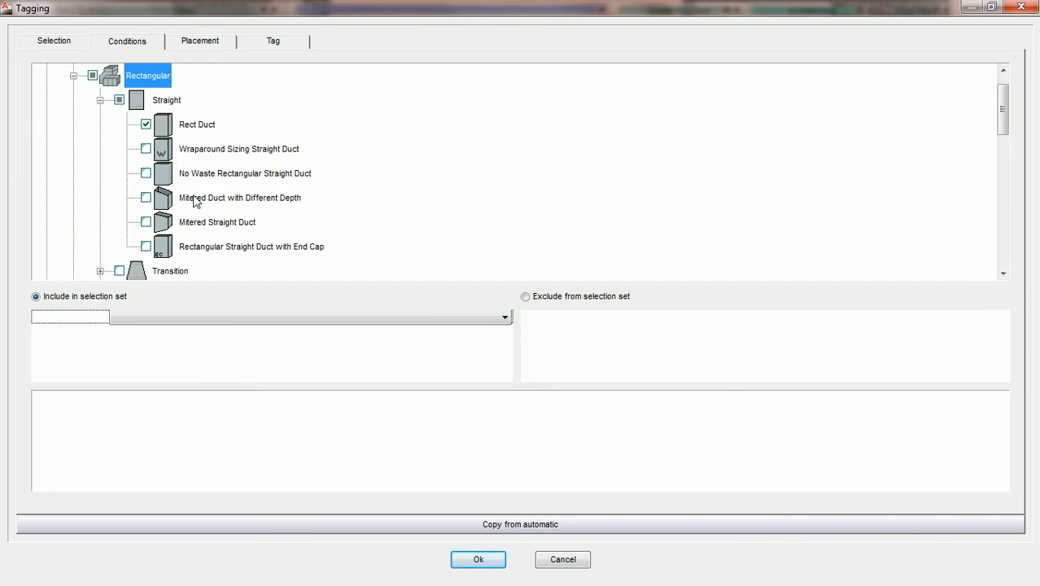
click(148, 177)
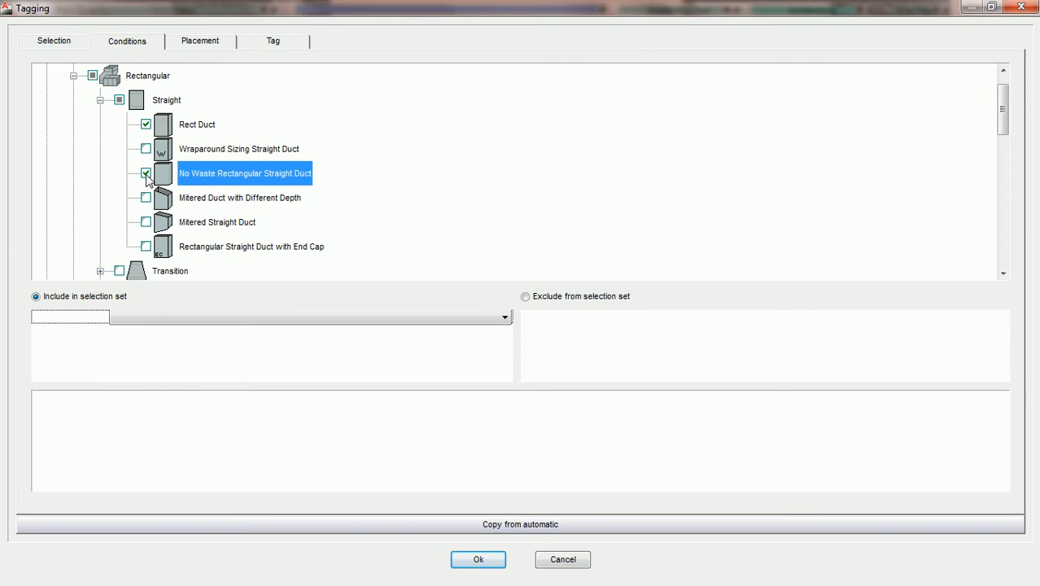
Switch the placement preview to No Waste Rectangular Straight Duct and return it to Rect Duct.
click(201, 46)
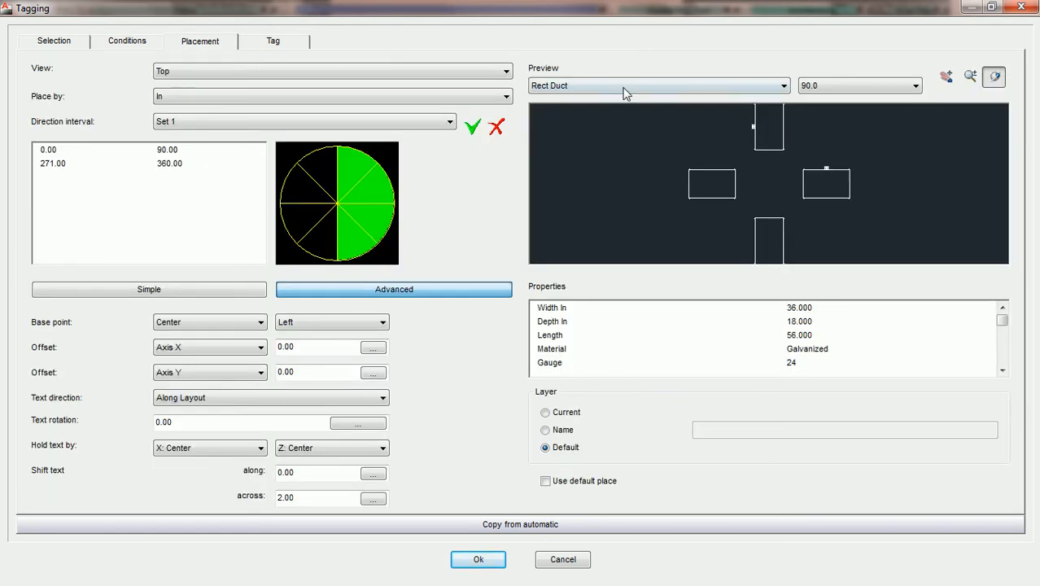
click(781, 85)
click(733, 112)
click(756, 90)
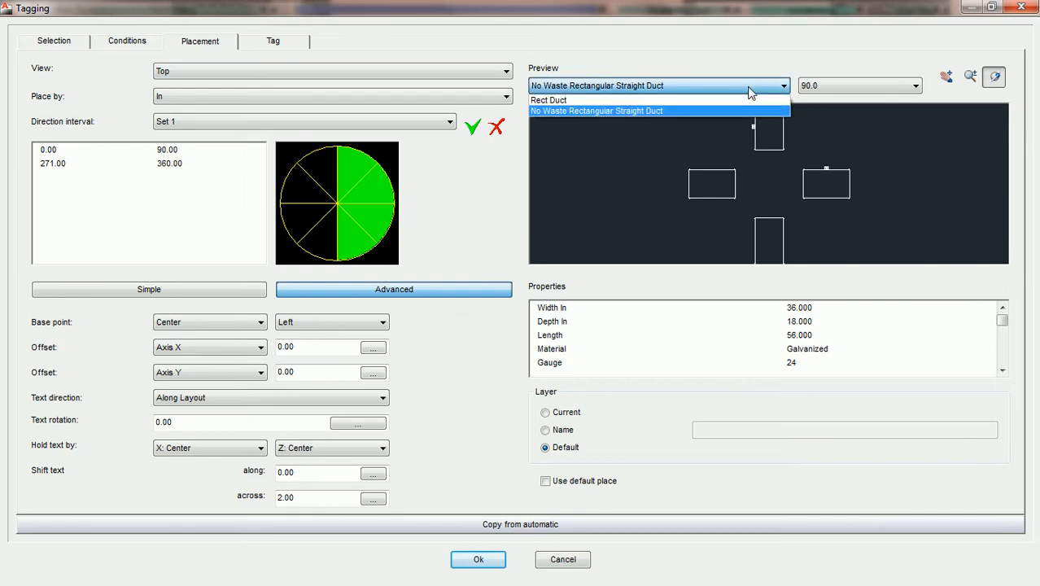
click(669, 101)
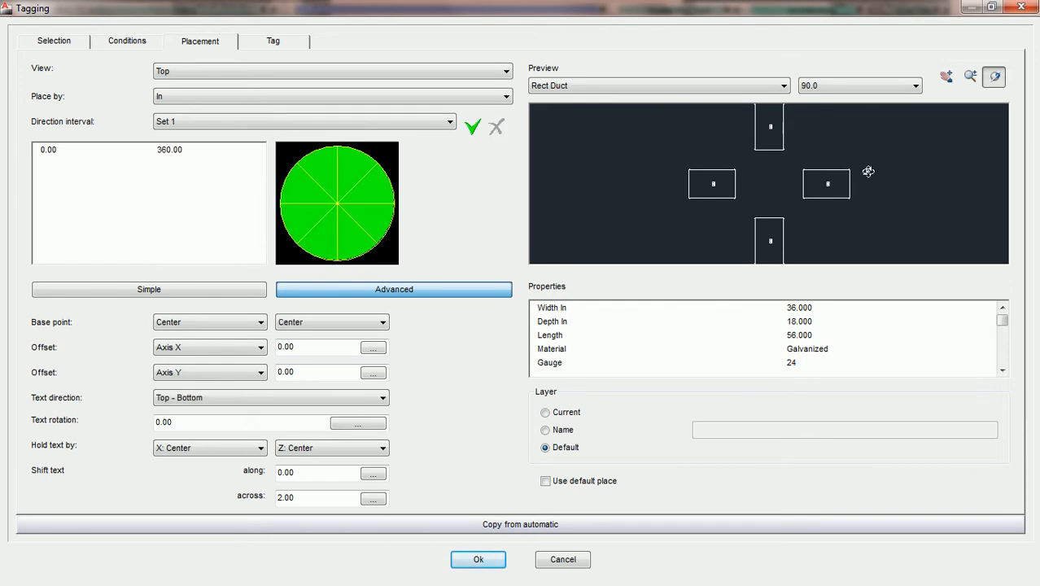
click(756, 89)
click(757, 90)
Set the angle increment of the Rect Duct placement preview to 45.0.
click(901, 86)
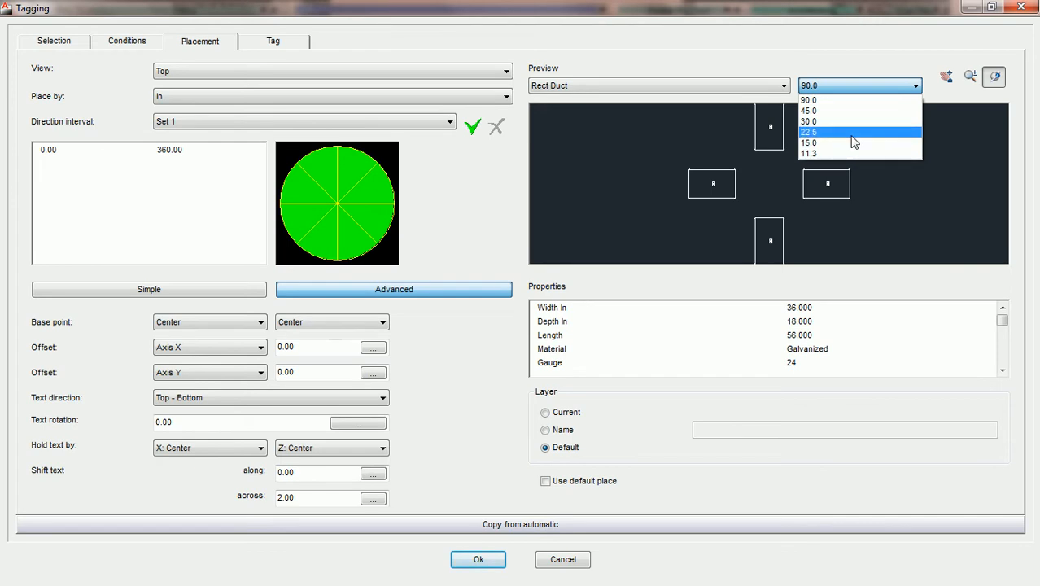
click(856, 111)
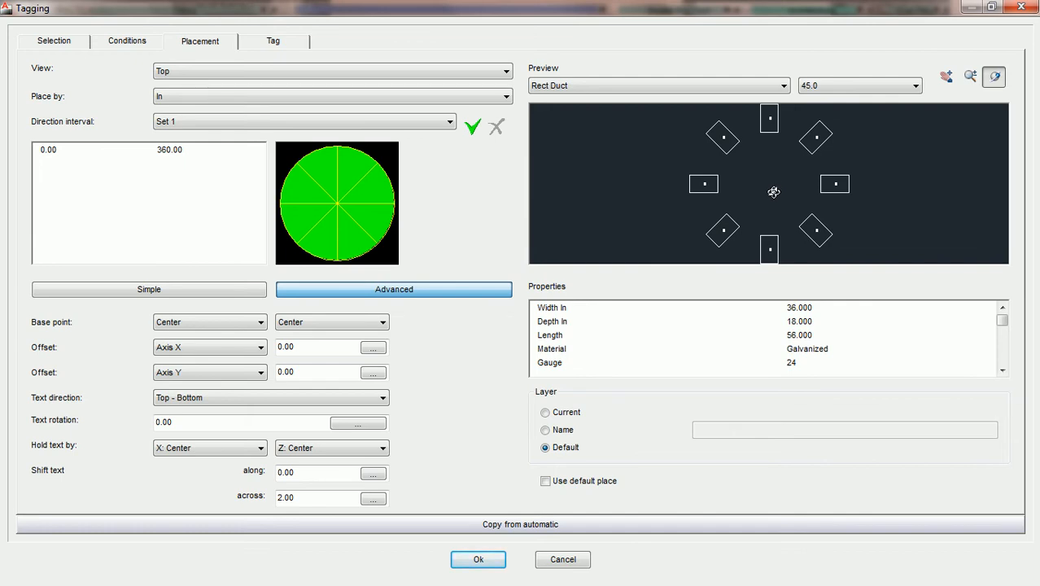
click(818, 87)
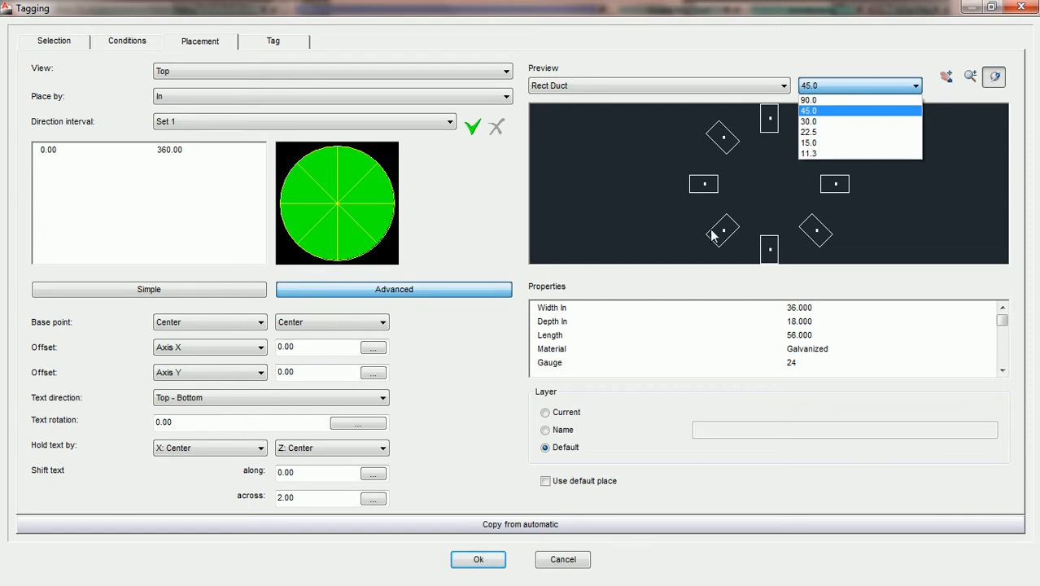
click(811, 112)
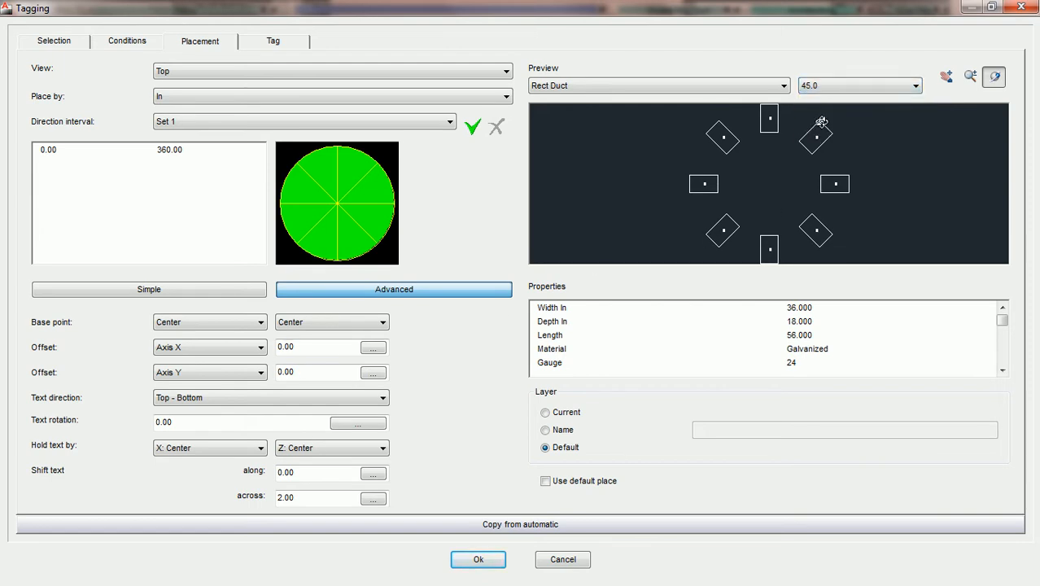
click(827, 90)
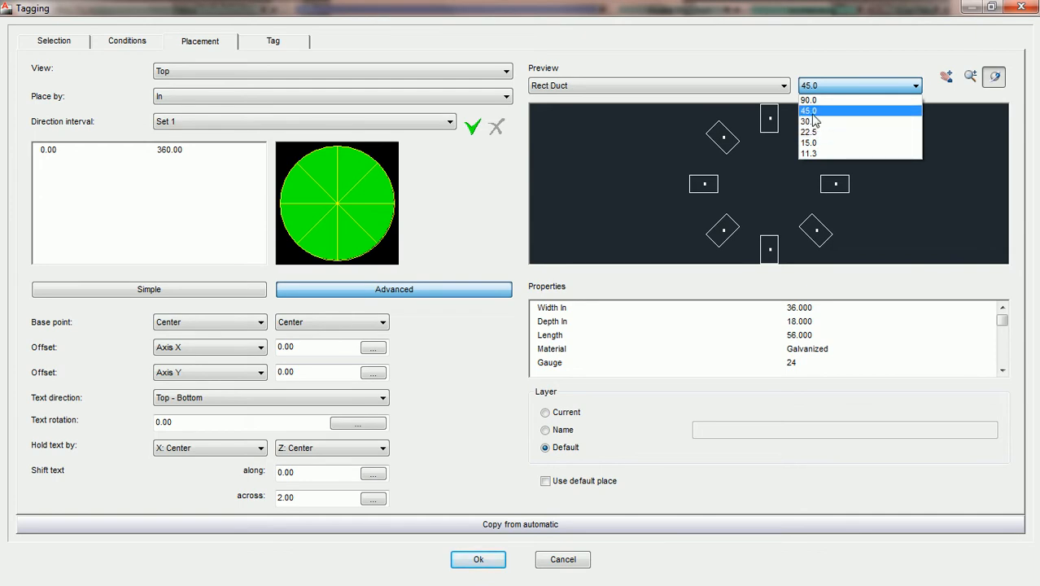
click(812, 111)
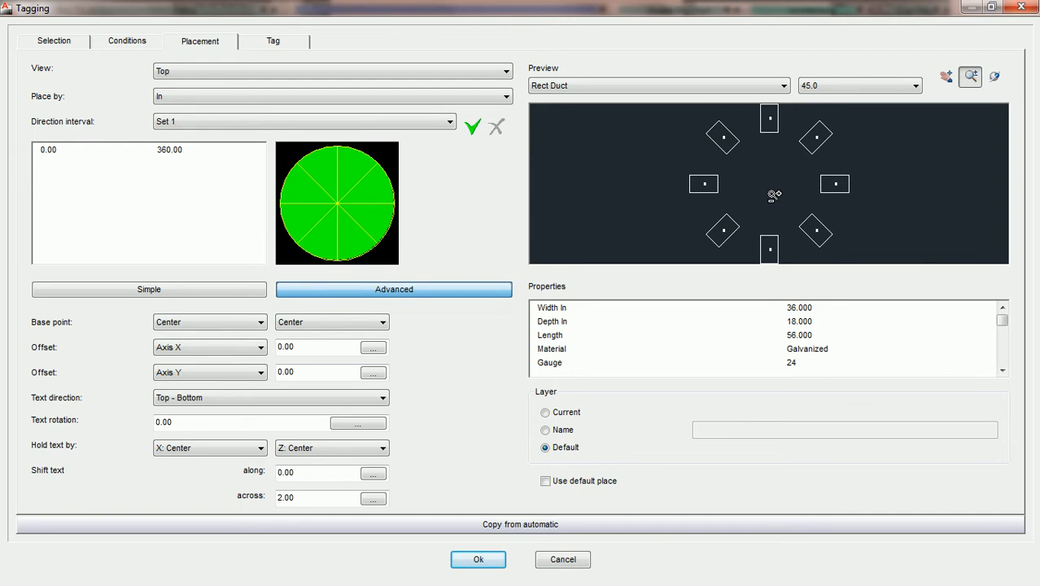
Examine the length tag inside a single duct of the placement preview up close.
scroll(773, 184, down, 1)
middle_drag(774, 183, 747, 191)
scroll(747, 189, up, 4)
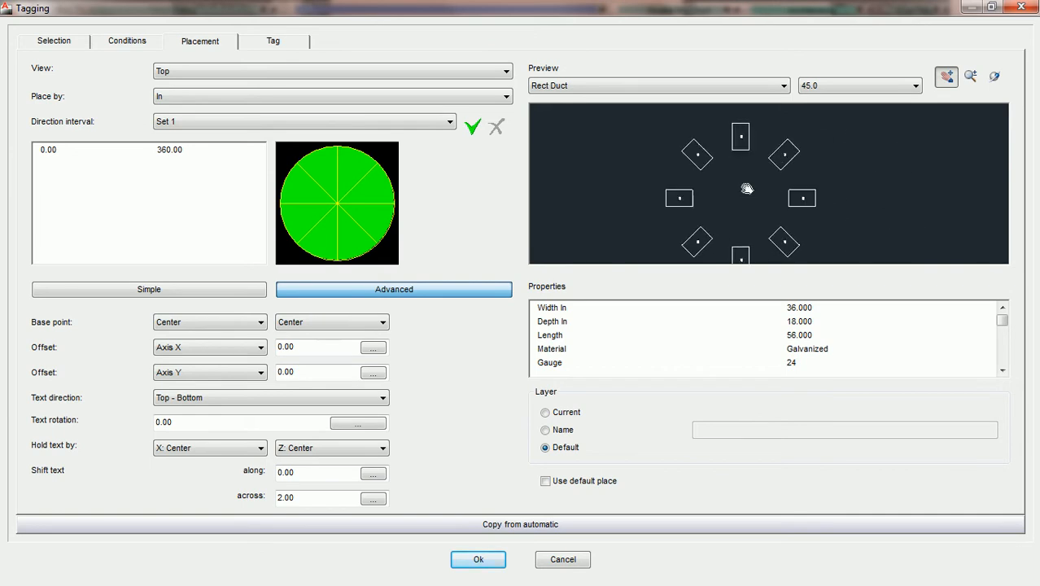
scroll(811, 190, up, 1)
scroll(864, 204, up, 2)
middle_drag(863, 204, 715, 120)
drag(784, 222, 781, 218)
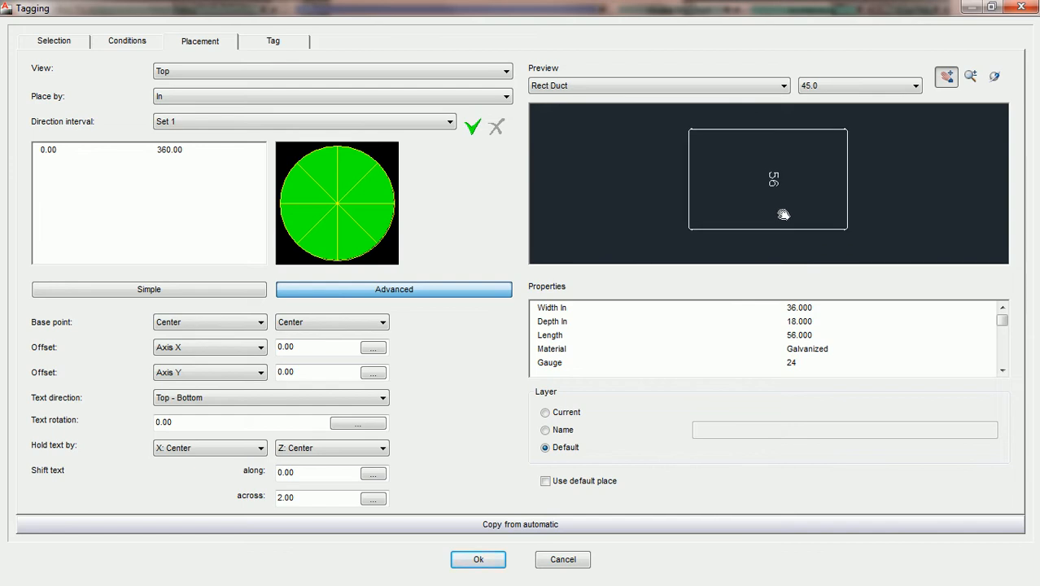
Examine the length tag's position on the previewed ducts in 3D and check which tag is selected.
click(991, 85)
drag(758, 230, 793, 219)
mouse_move(795, 181)
mouse_down()
mouse_move(785, 161)
mouse_move(788, 195)
mouse_up()
mouse_move(793, 193)
middle_down()
mouse_move(738, 188)
mouse_move(819, 185)
mouse_move(795, 186)
middle_up()
scroll(776, 204, up, 4)
scroll(775, 204, down, 3)
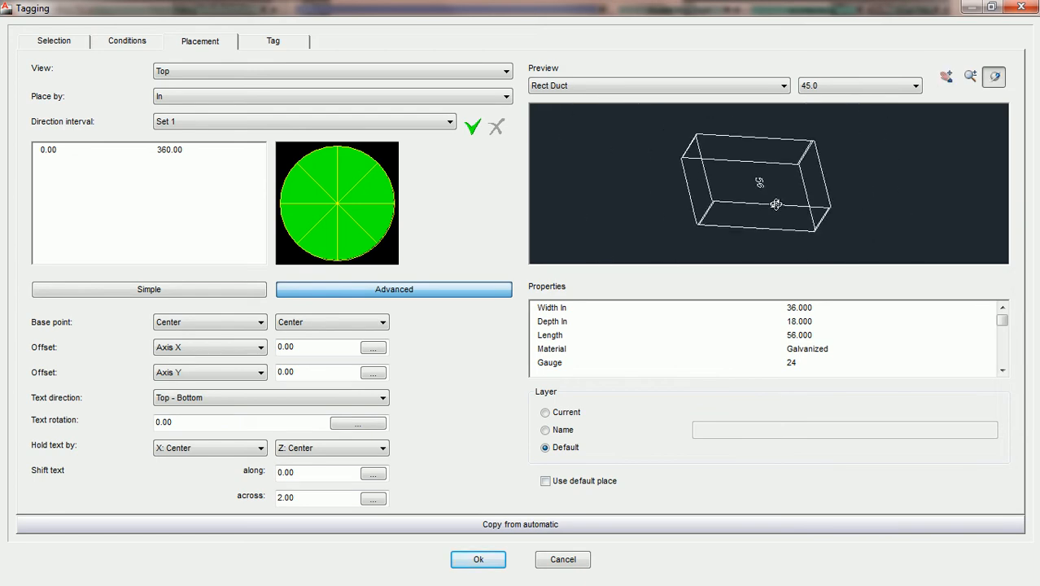
scroll(775, 204, up, 1)
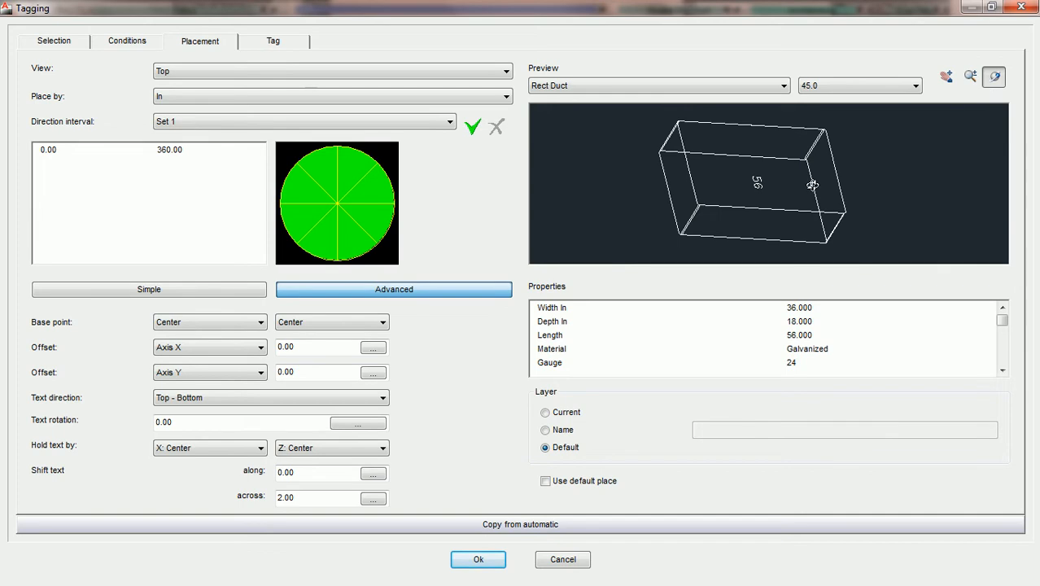
scroll(721, 194, down, 2)
scroll(719, 195, down, 2)
middle_drag(724, 196, 813, 201)
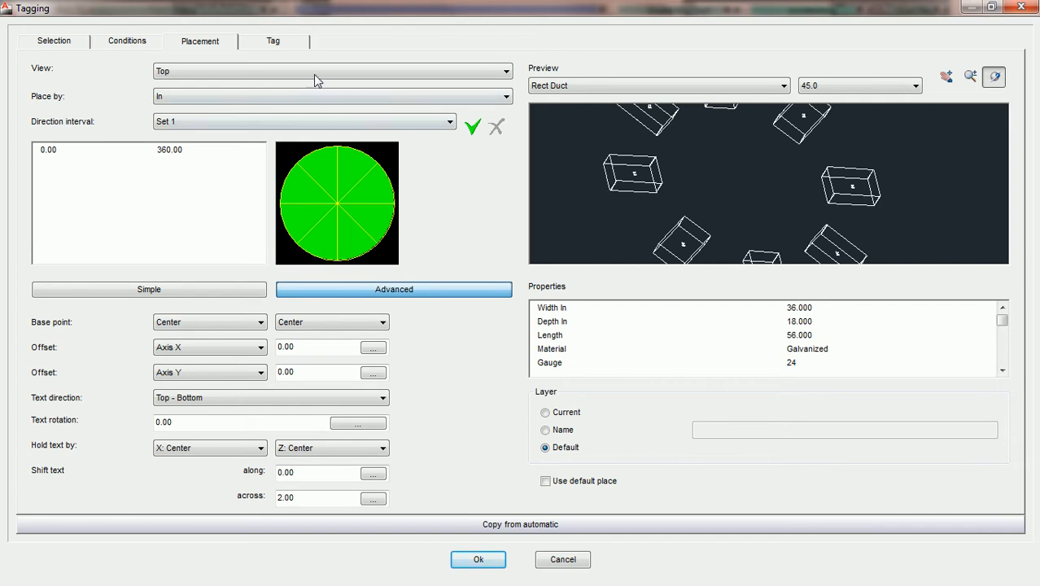
click(277, 42)
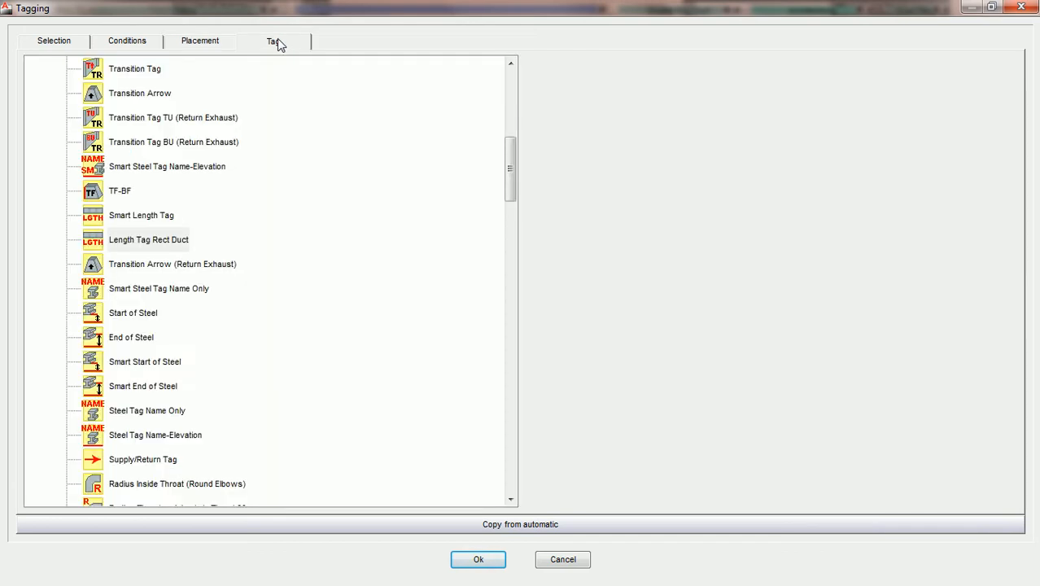
click(204, 44)
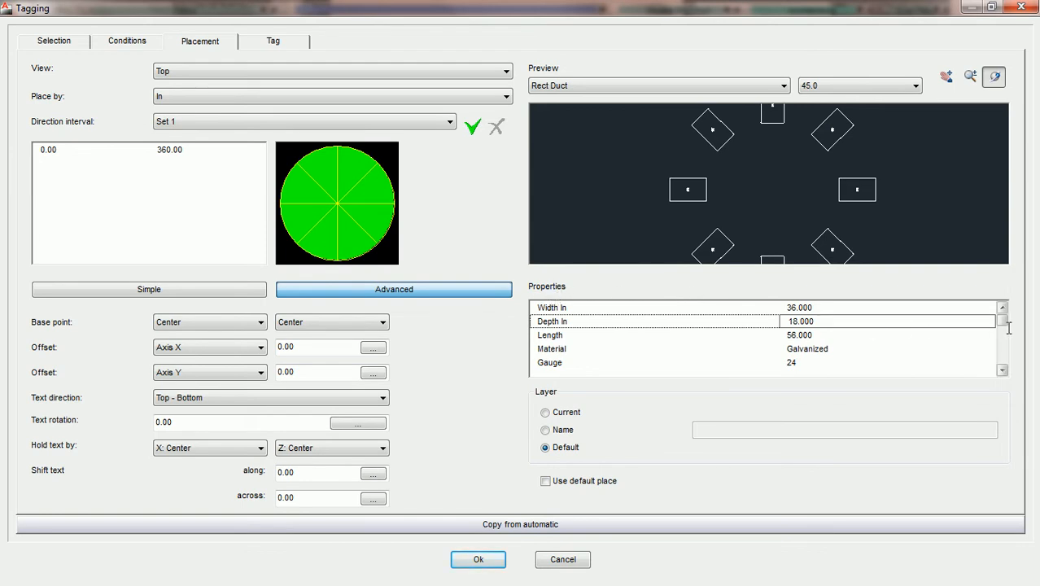
Try a Width In value of 22 for the previewed duct in its properties.
mouse_move(1002, 322)
mouse_down()
mouse_move(1002, 354)
mouse_move(1002, 322)
mouse_up()
scroll(1003, 342, down, 2)
scroll(1003, 342, up, 2)
click(823, 306)
text(22)
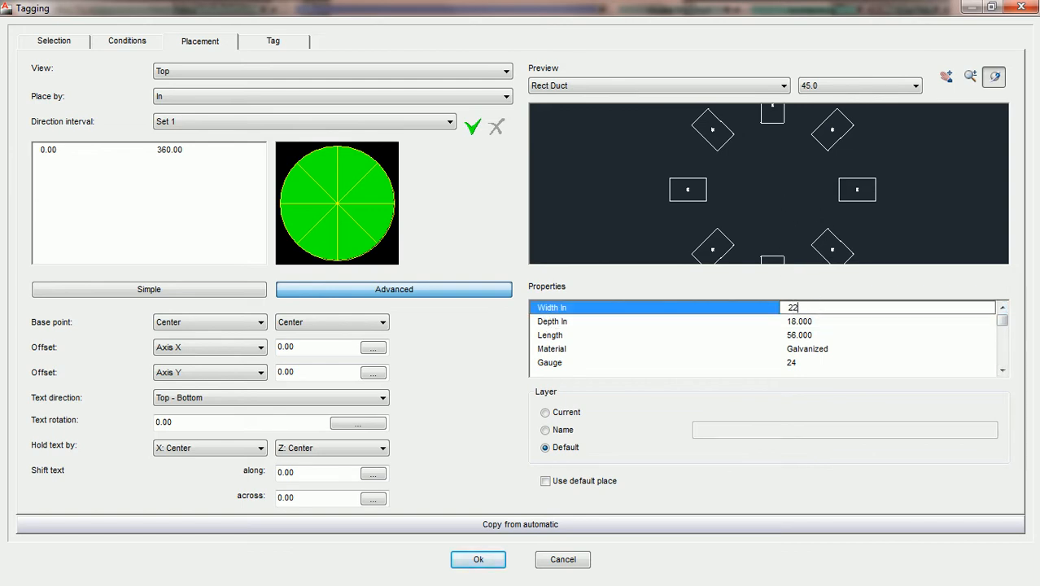
key(Tab)
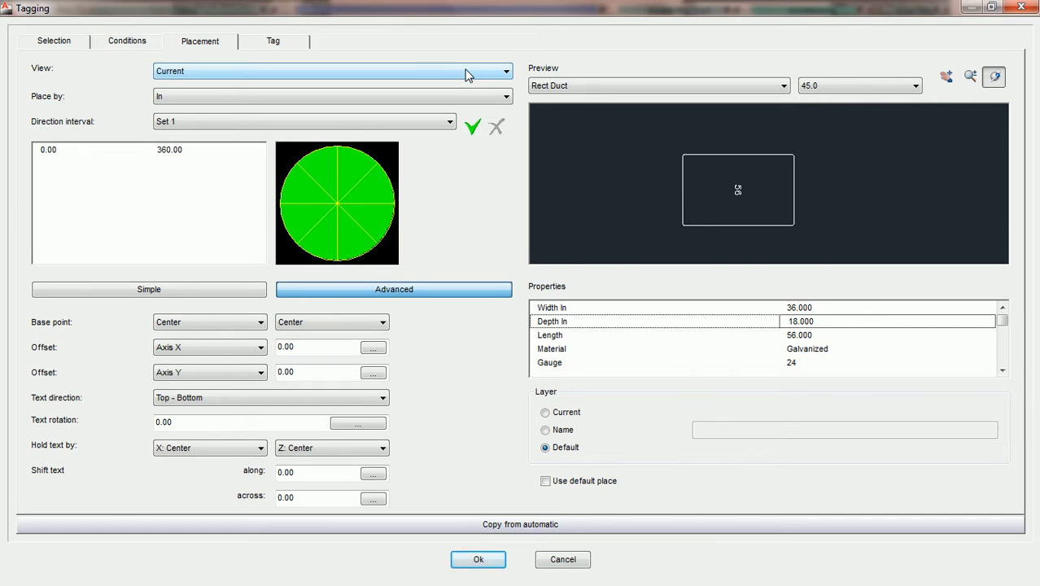
Choose Current as the placement view and tag the duct line forward from the open-ended duct nearest the front.
click(493, 74)
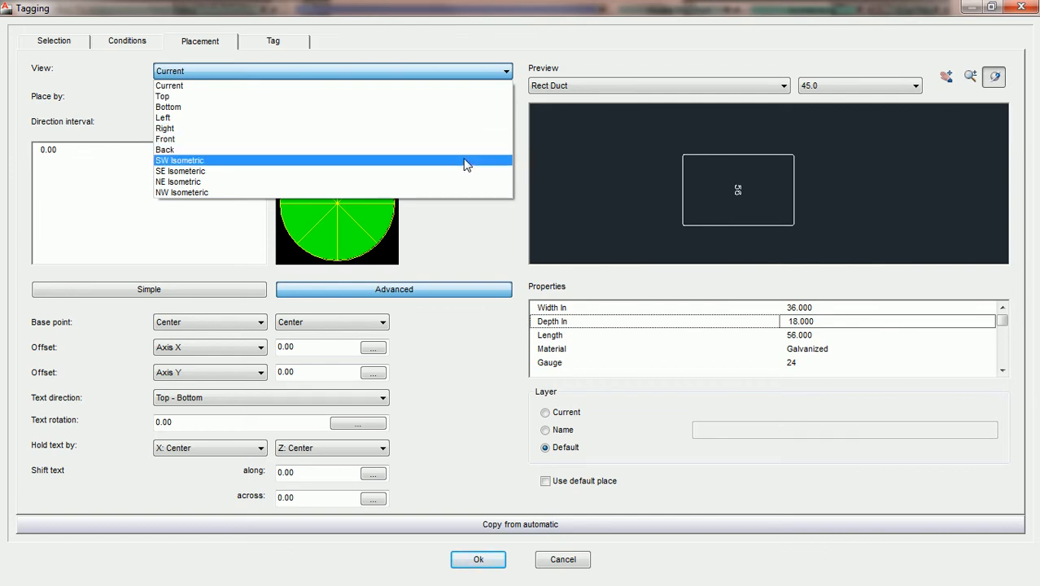
click(468, 87)
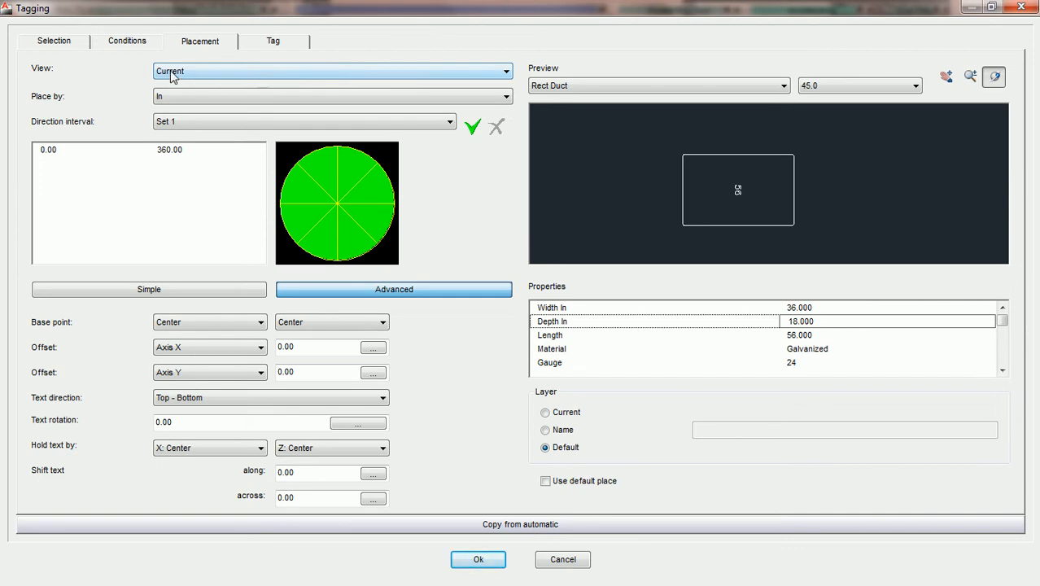
click(478, 560)
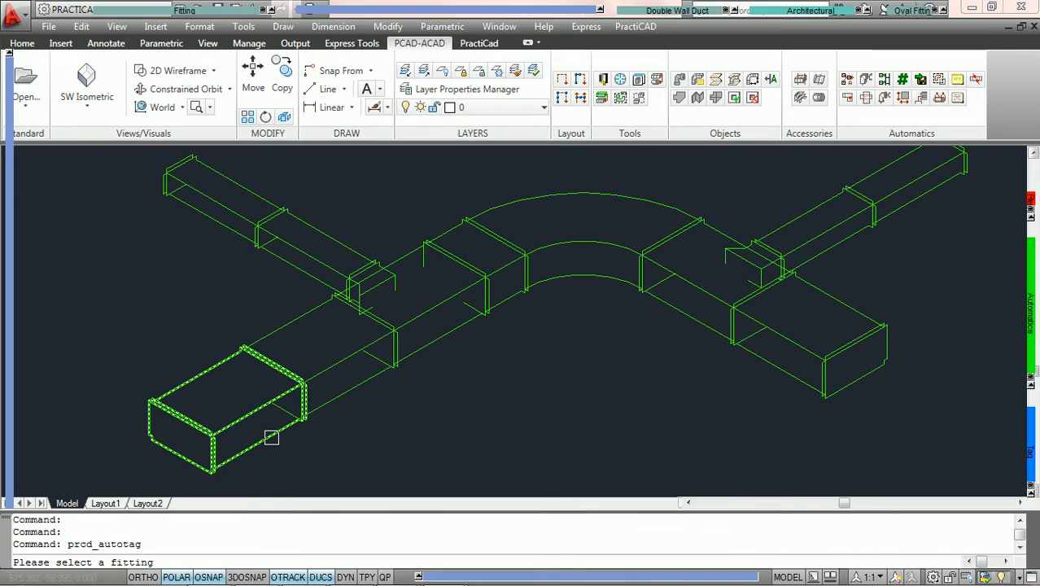
click(271, 437)
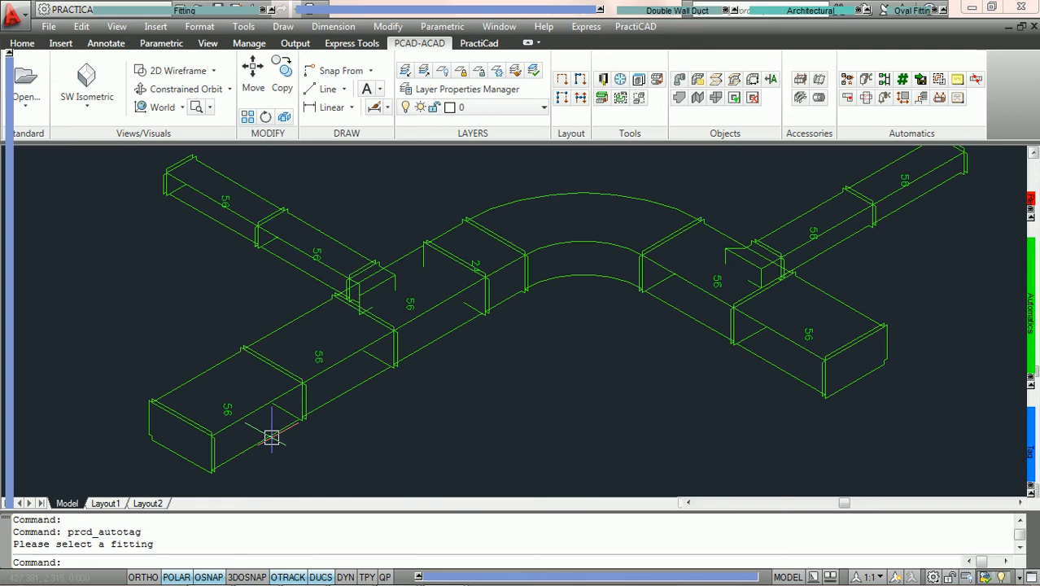
scroll(271, 437, up, 3)
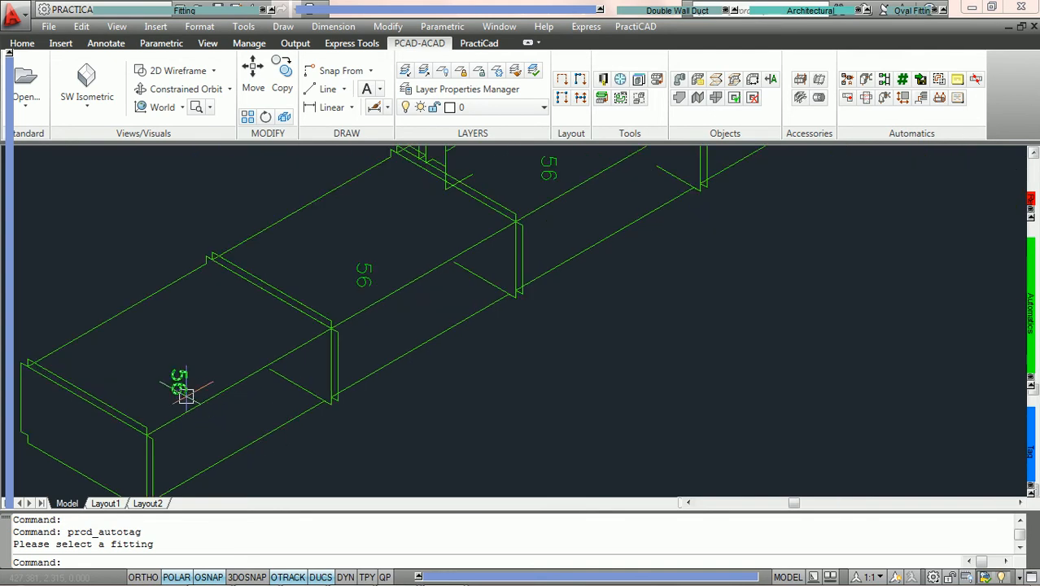
scroll(302, 405, down, 3)
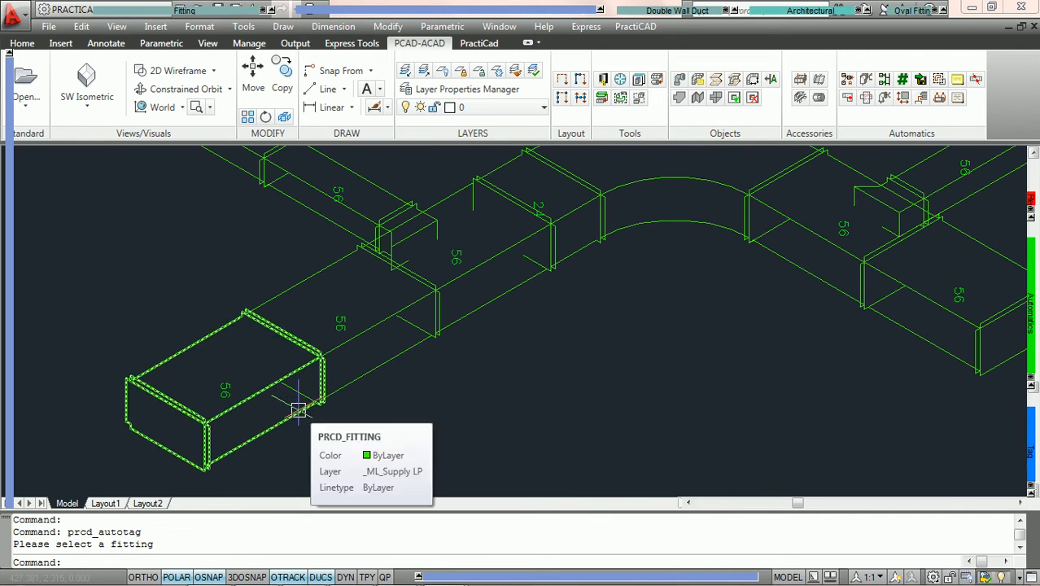
Examine the length tags on the duct line from the Top view, up close and as a whole.
scroll(441, 360, down, 3)
click(88, 110)
click(83, 132)
scroll(627, 256, up, 8)
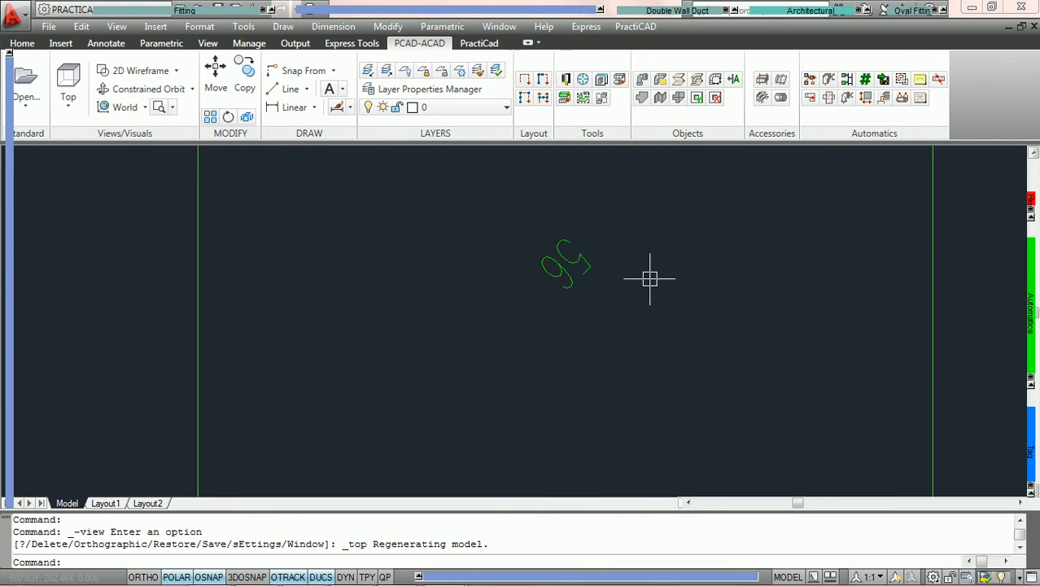
scroll(633, 290, down, 6)
scroll(632, 290, down, 3)
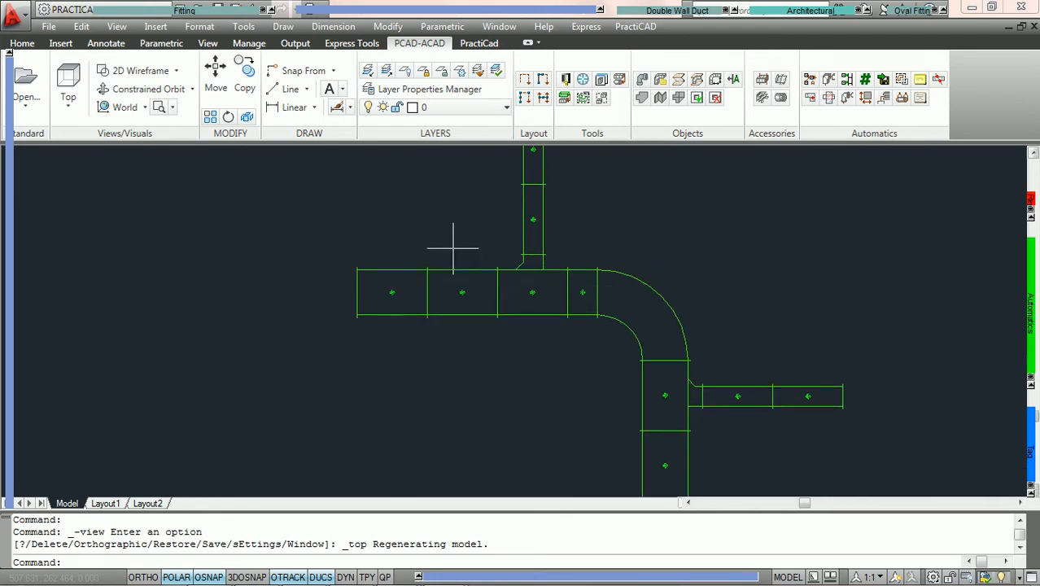
Return the drawing to the SW Isometric view and erase all the length tags from the duct line and its branches.
click(68, 106)
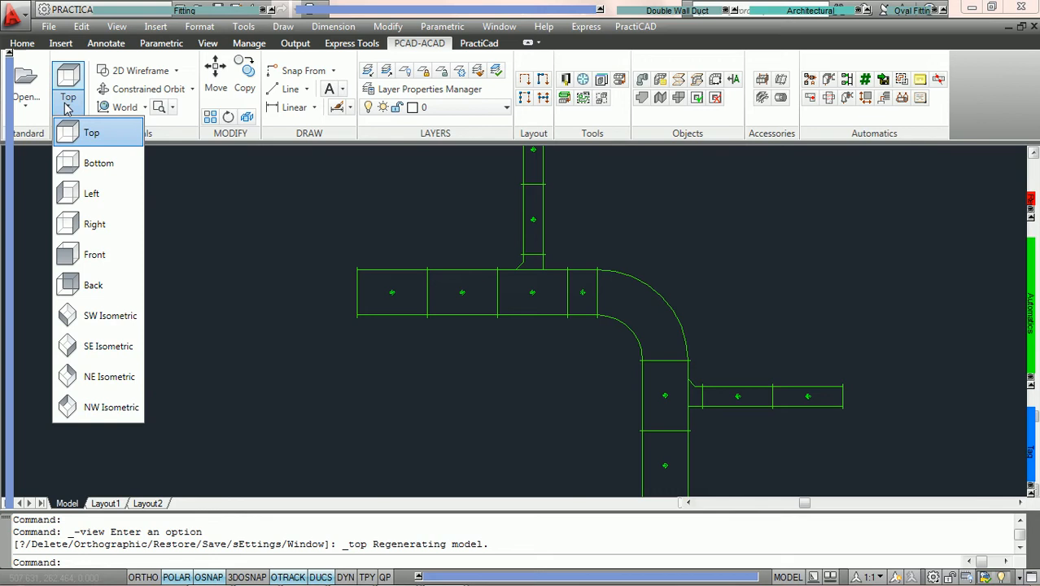
click(110, 316)
scroll(519, 363, up, 4)
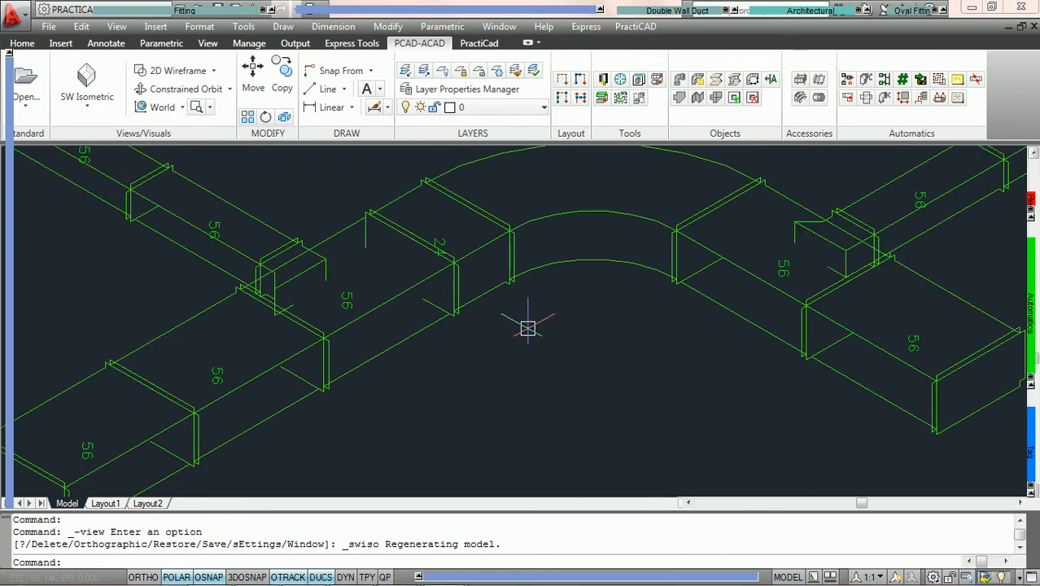
scroll(538, 330, down, 2)
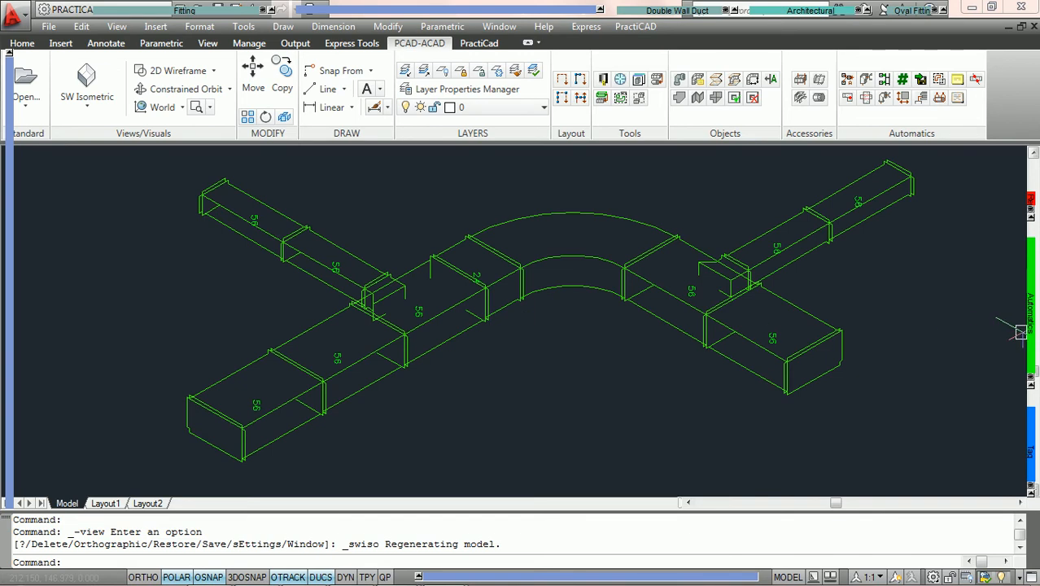
key(Delete)
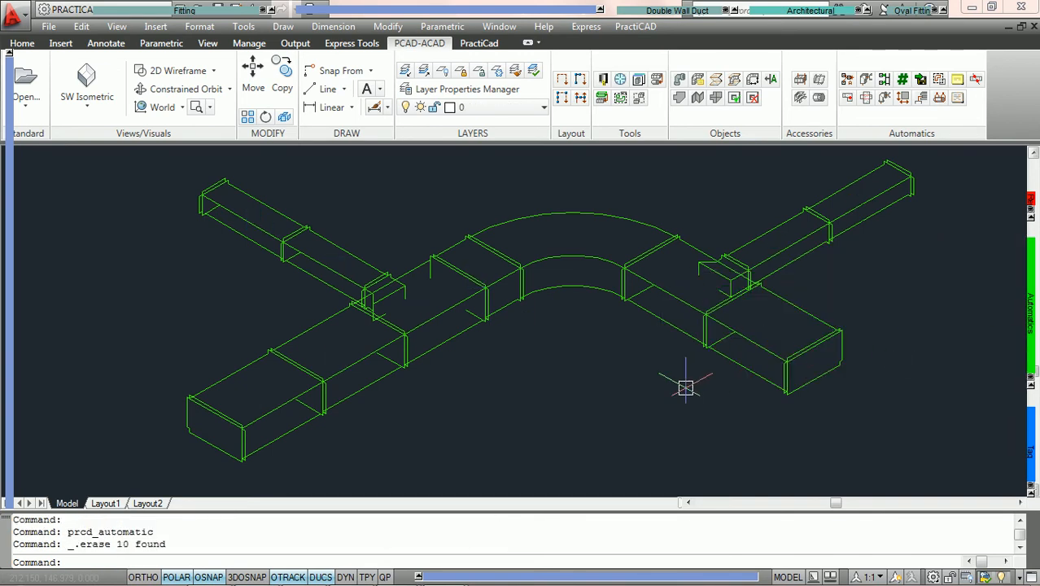
Set the tagging placement view to Top and tag the duct line forward from the open-ended duct nearest the front.
click(958, 80)
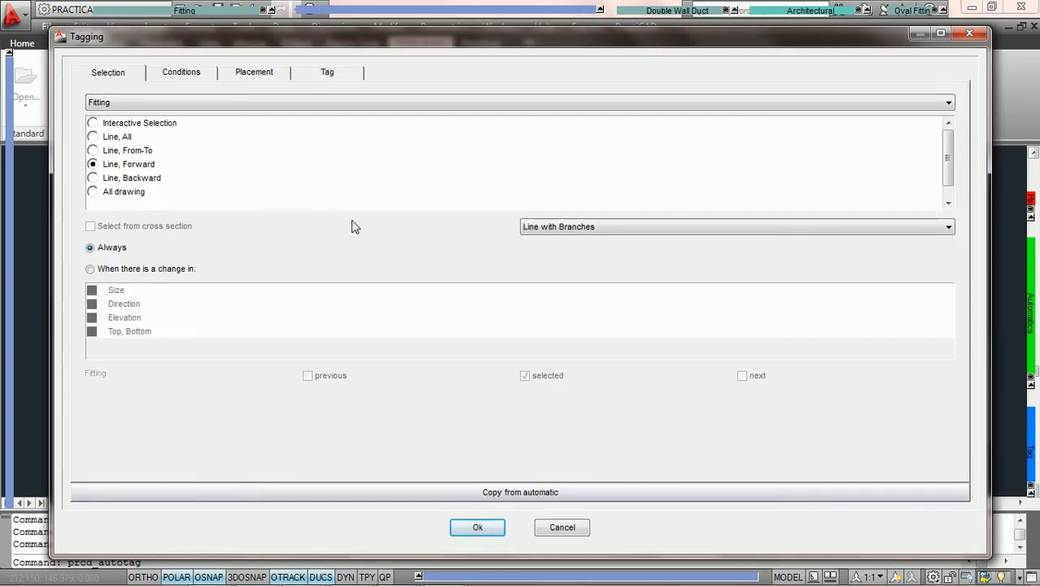
click(253, 73)
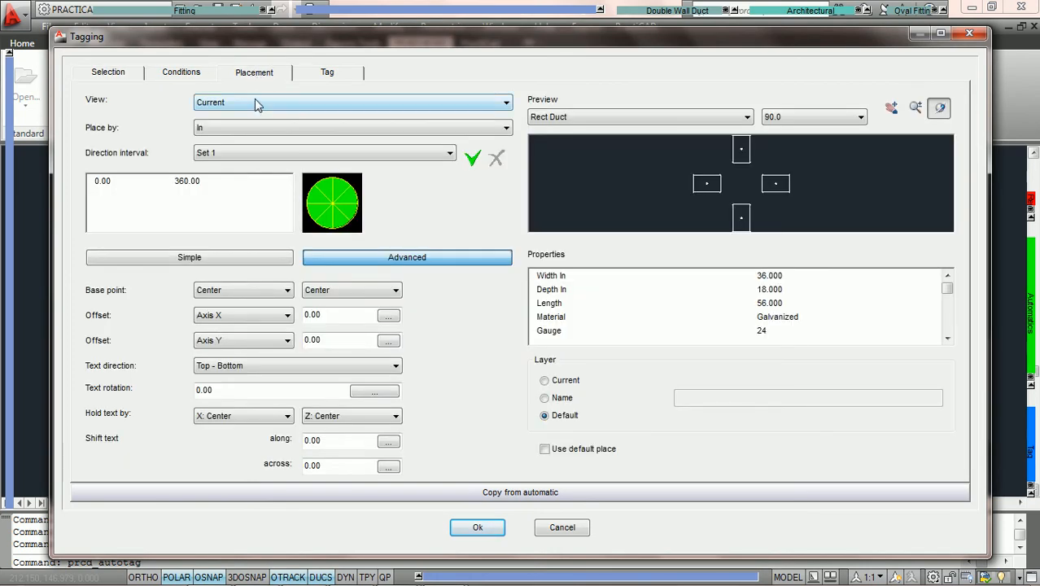
click(255, 98)
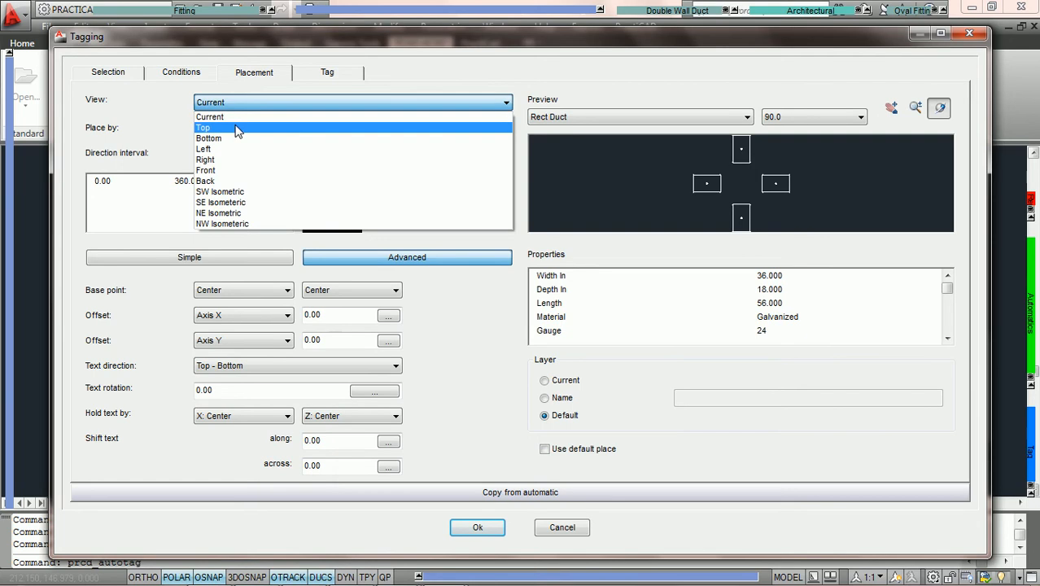
click(234, 127)
click(476, 528)
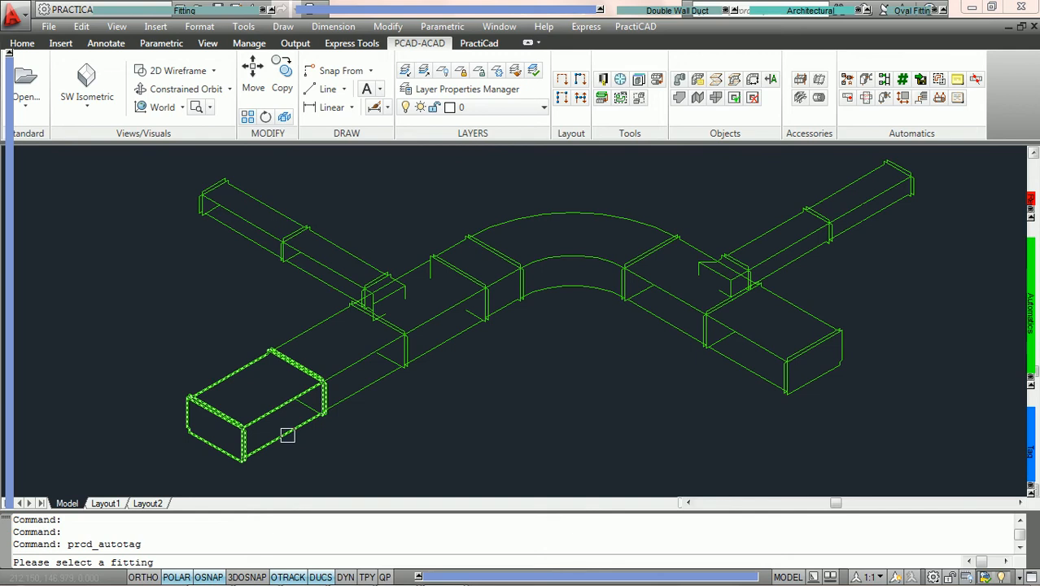
click(287, 434)
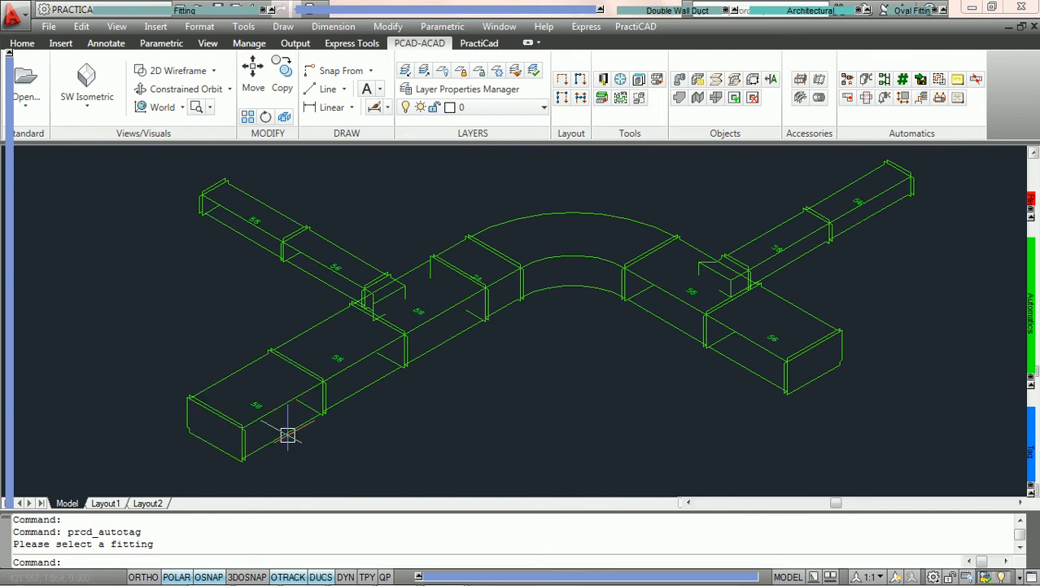
Examine the orientation of the new length tags in the isometric view and in the Top view of the drawing.
scroll(280, 440, up, 5)
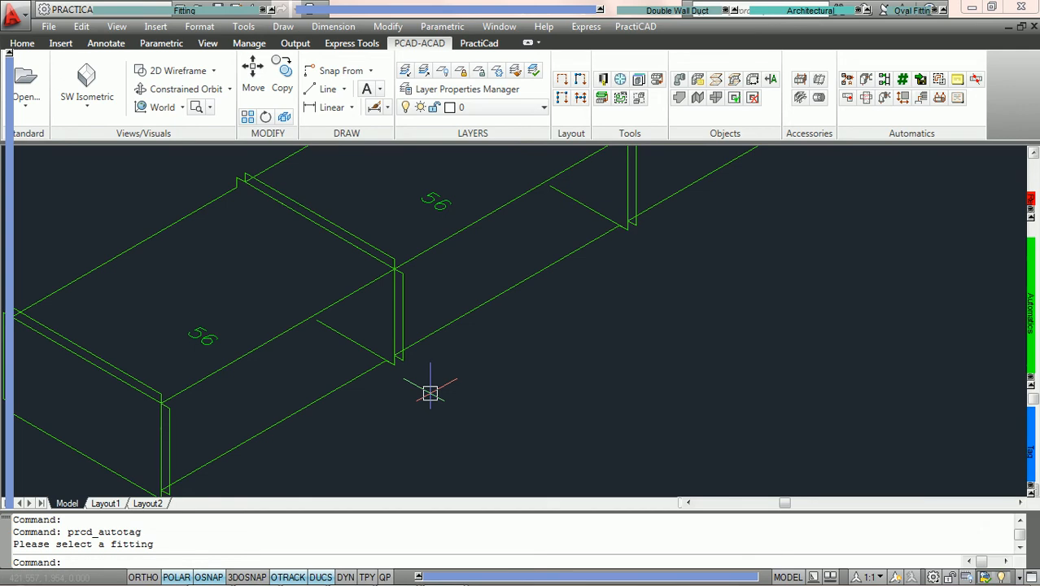
scroll(341, 326, down, 2)
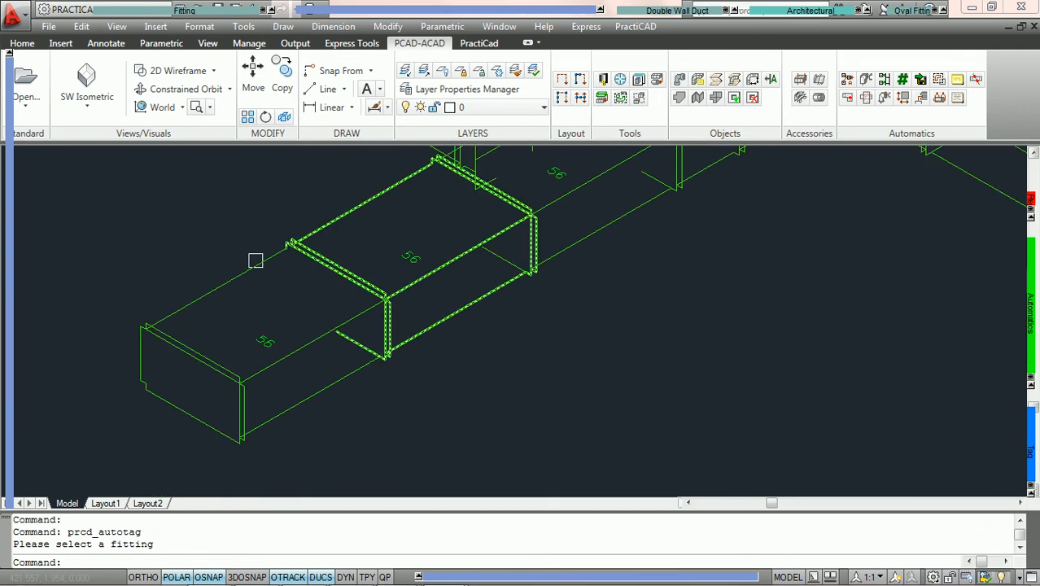
click(92, 114)
click(96, 135)
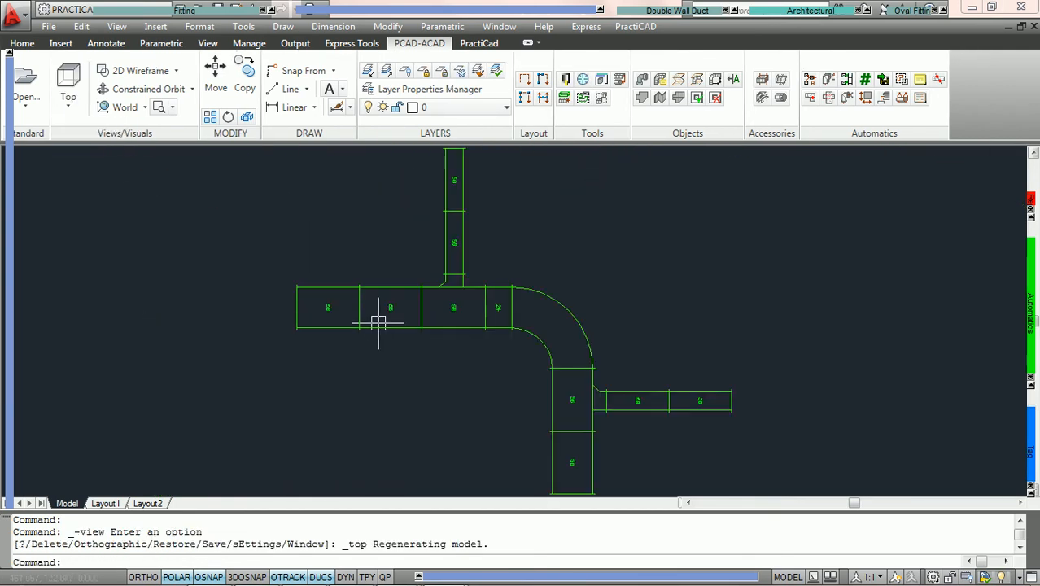
scroll(379, 321, up, 4)
scroll(382, 320, up, 3)
scroll(443, 306, down, 2)
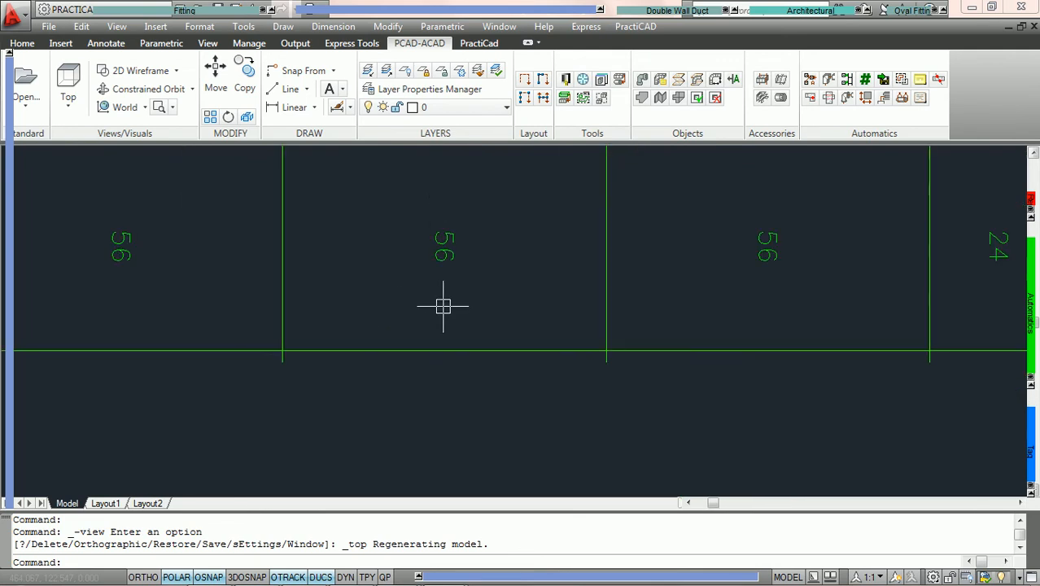
scroll(476, 297, down, 2)
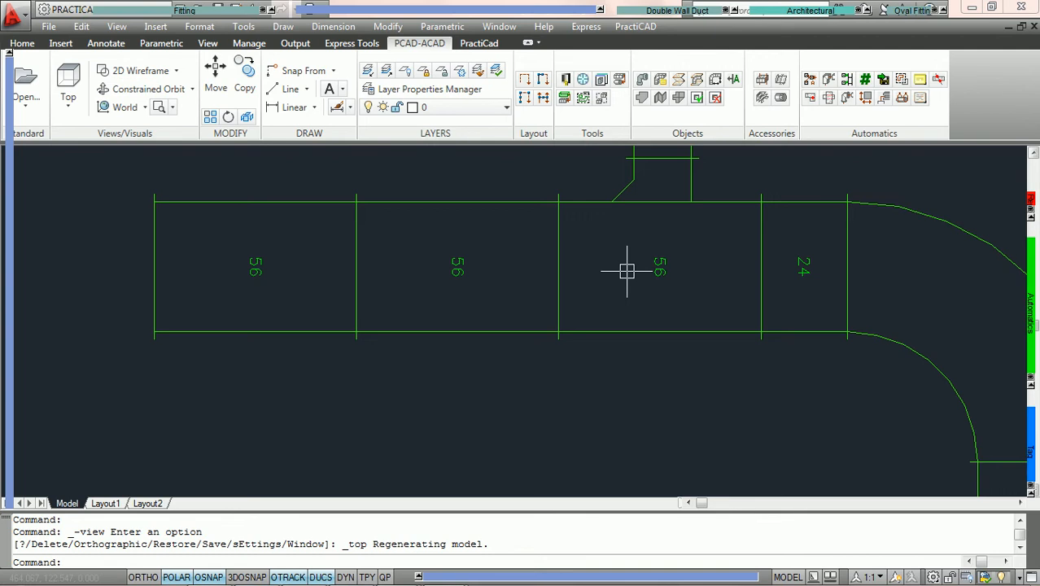
scroll(627, 271, down, 3)
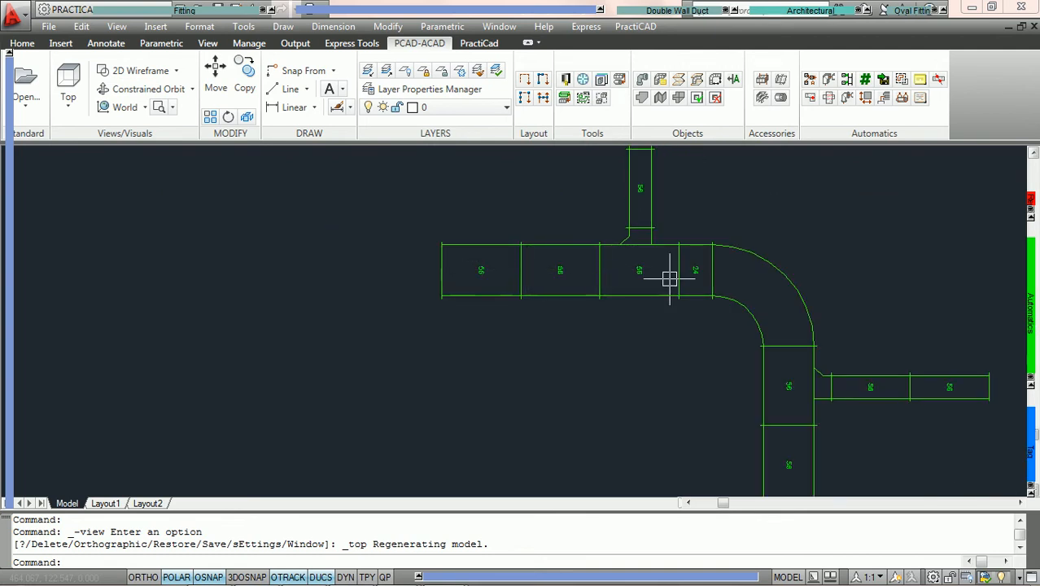
mouse_move(714, 278)
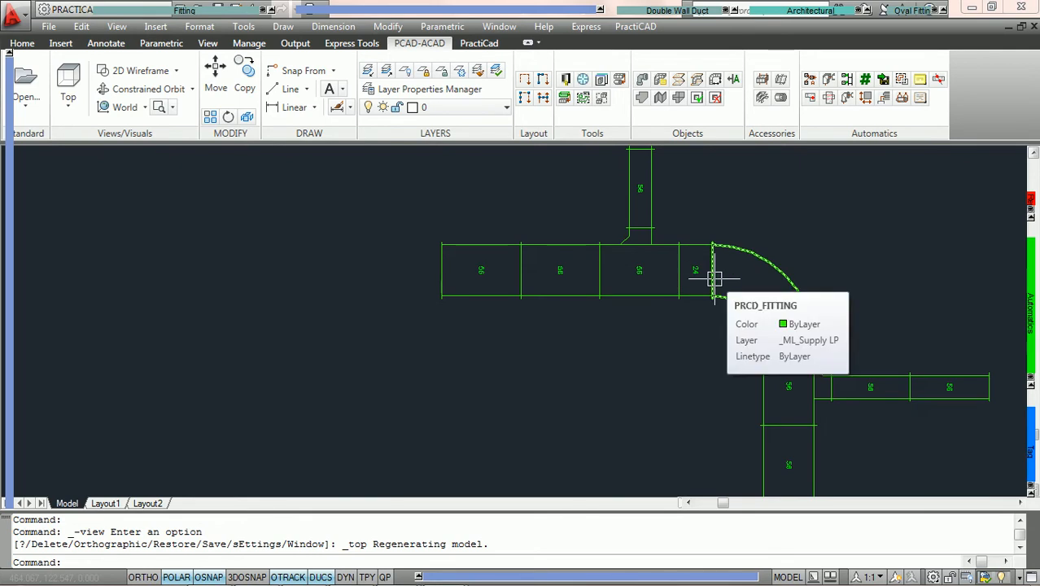
middle_drag(719, 278, 614, 262)
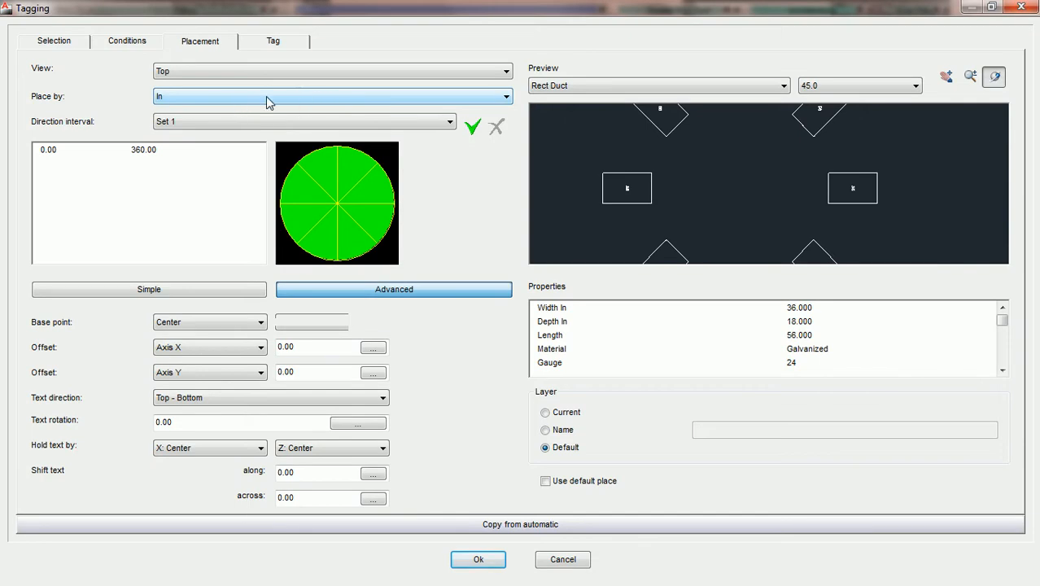
Keep the tag placed by In and include Square Elbow (Variable Depth) from the PractiCAM Single Wall rectangular elbows in the tagging conditions.
click(444, 102)
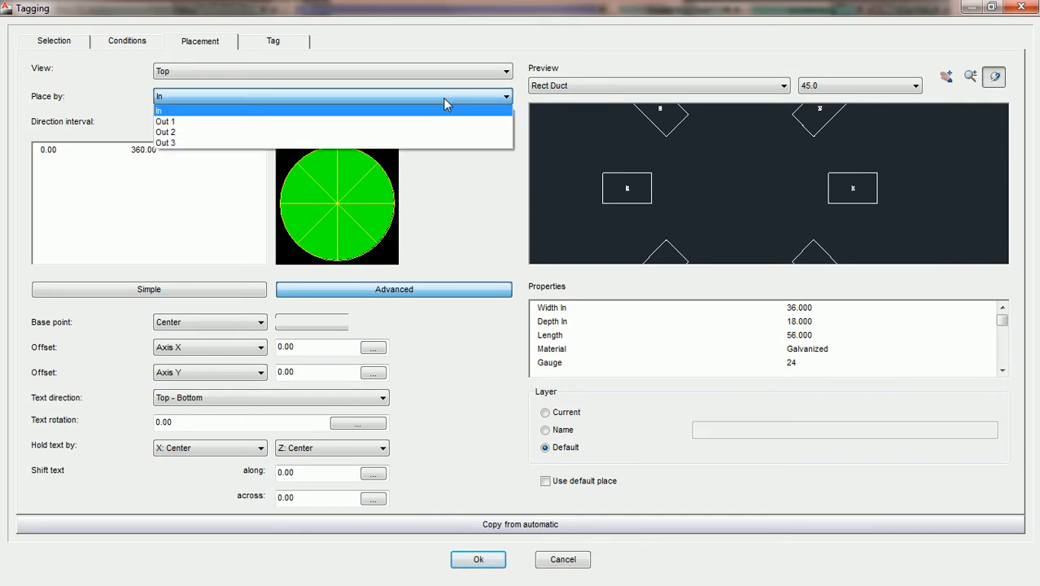
click(360, 112)
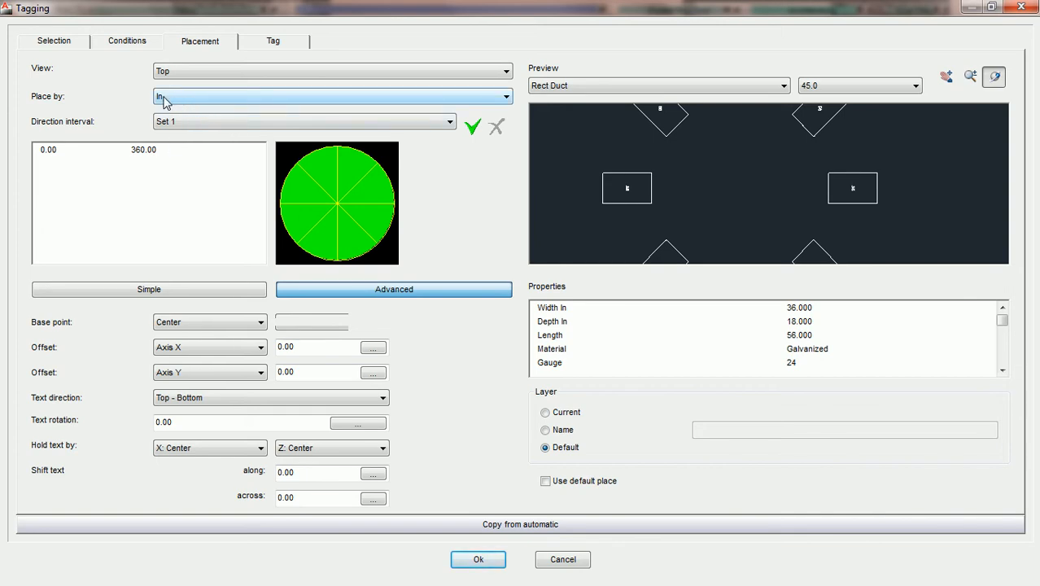
click(135, 42)
click(48, 76)
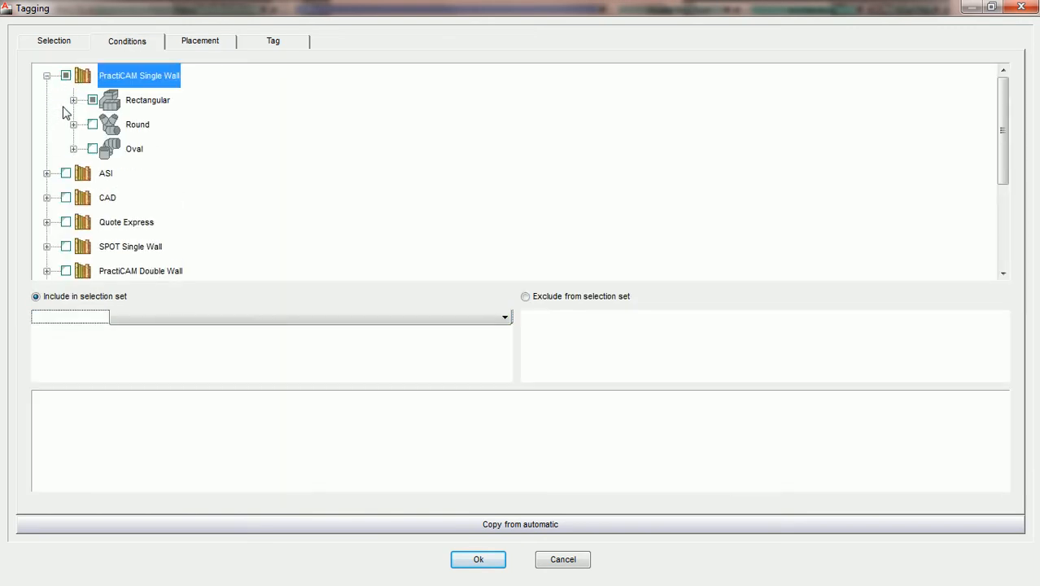
click(74, 99)
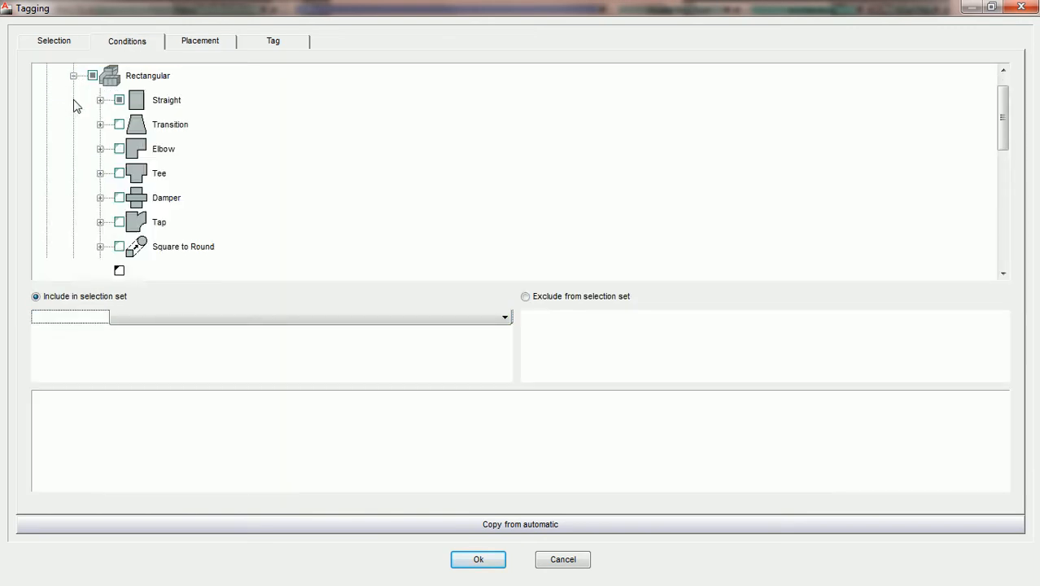
click(100, 149)
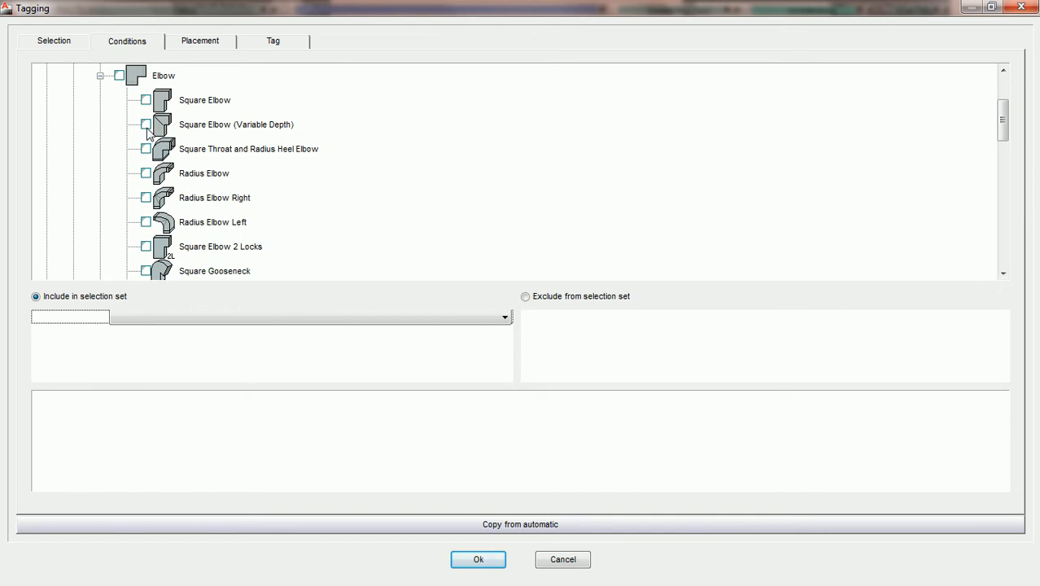
click(146, 124)
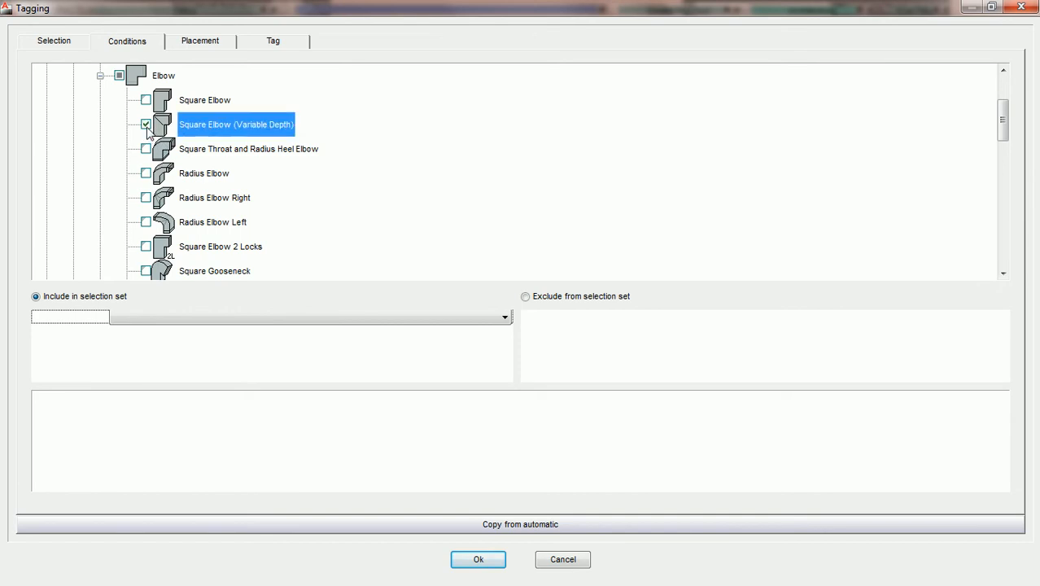
Examine a single Square Elbow (Variable Depth) up close in the placement preview.
click(210, 47)
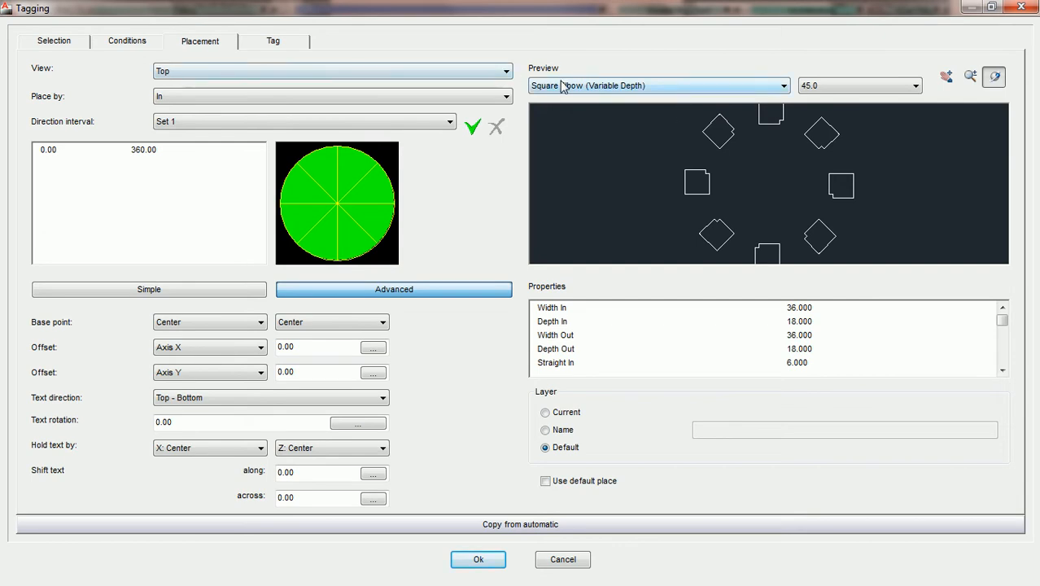
scroll(776, 187, up, 5)
middle_drag(856, 182, 629, 173)
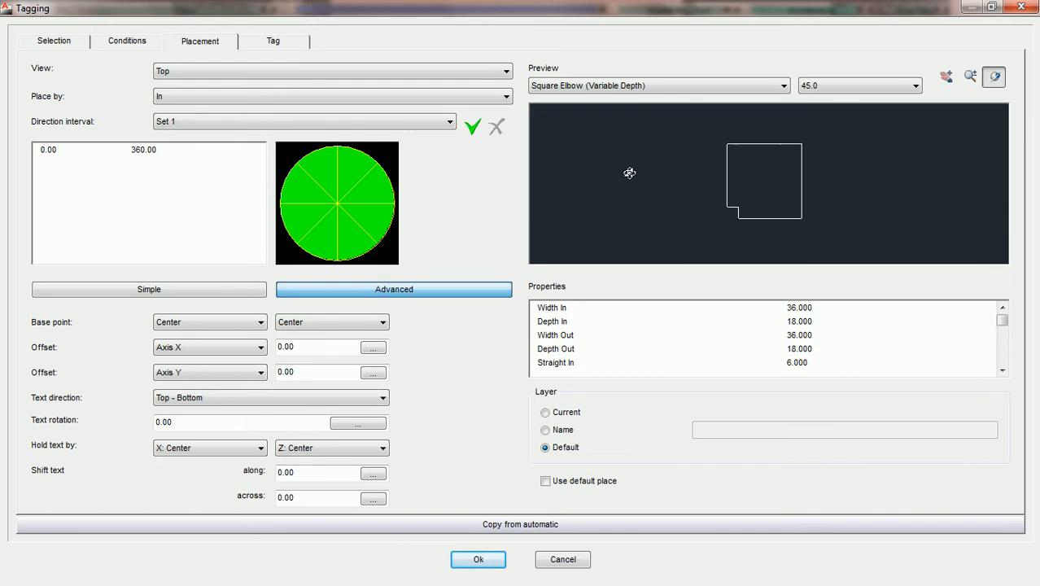
scroll(769, 184, up, 1)
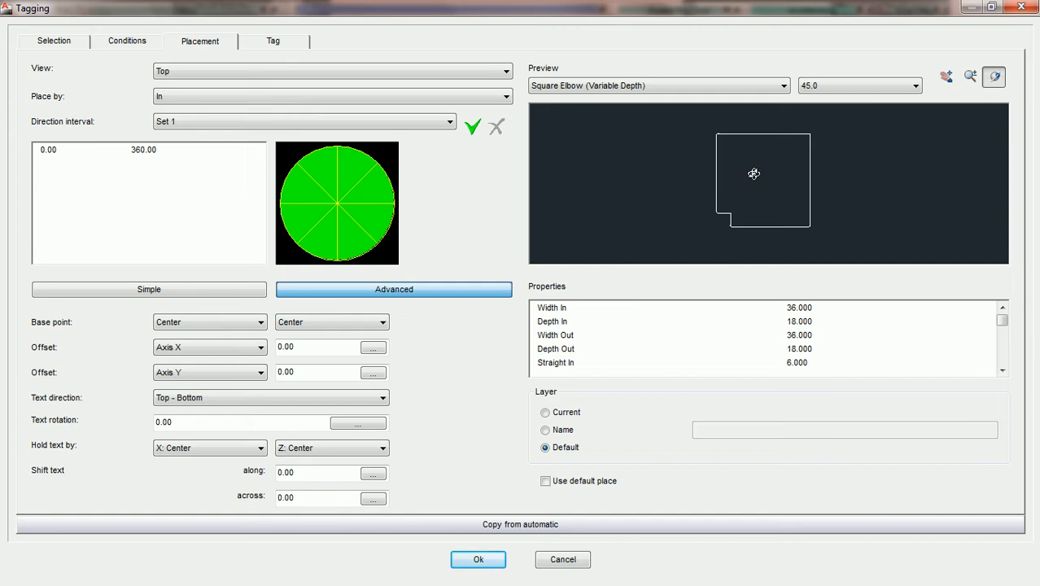
scroll(754, 173, down, 3)
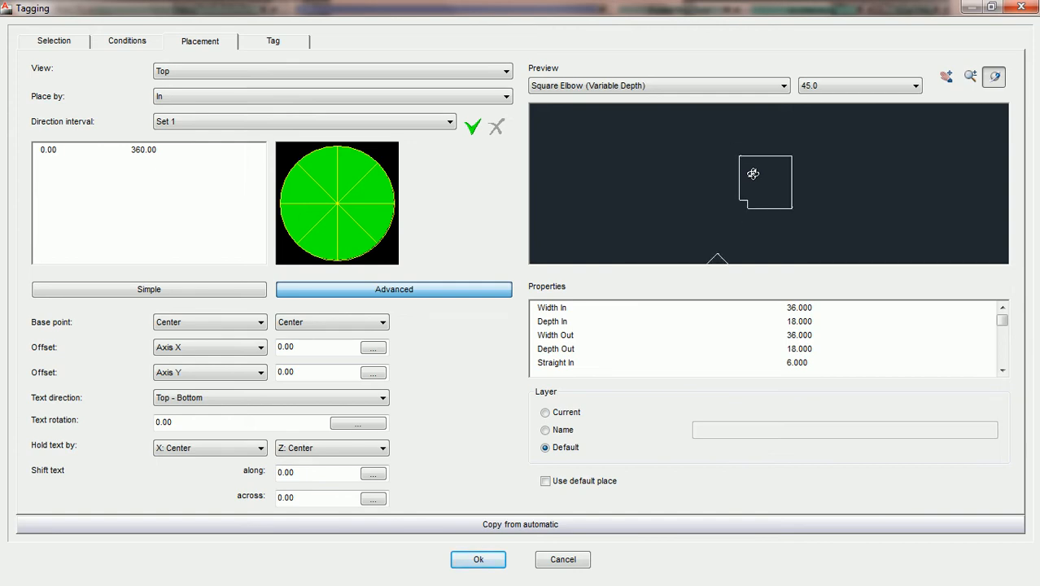
scroll(751, 174, up, 3)
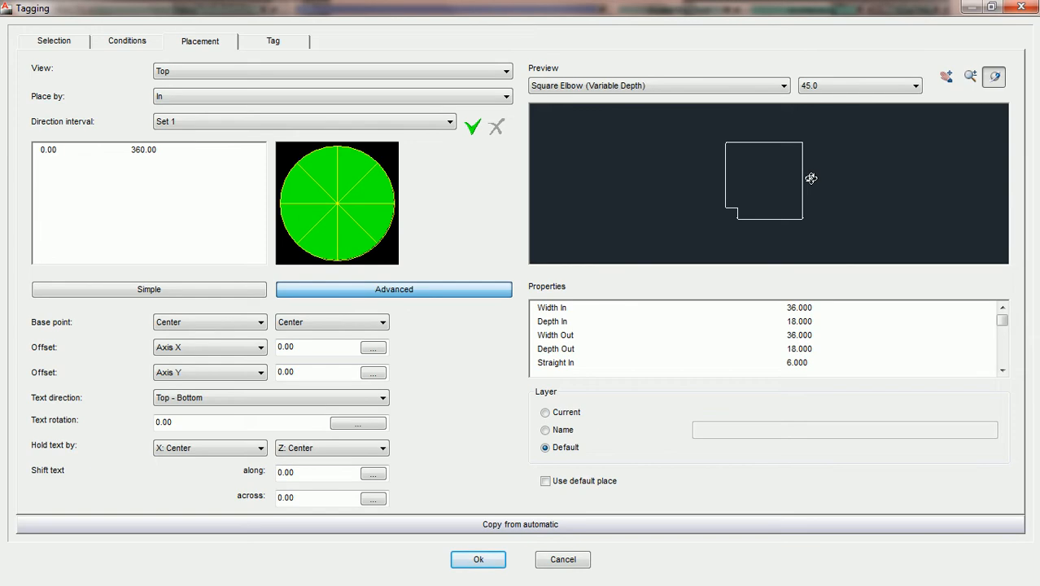
Try placing the Square Elbow (Variable Depth) tag by Out 1 and return the Place by setting to In.
click(370, 97)
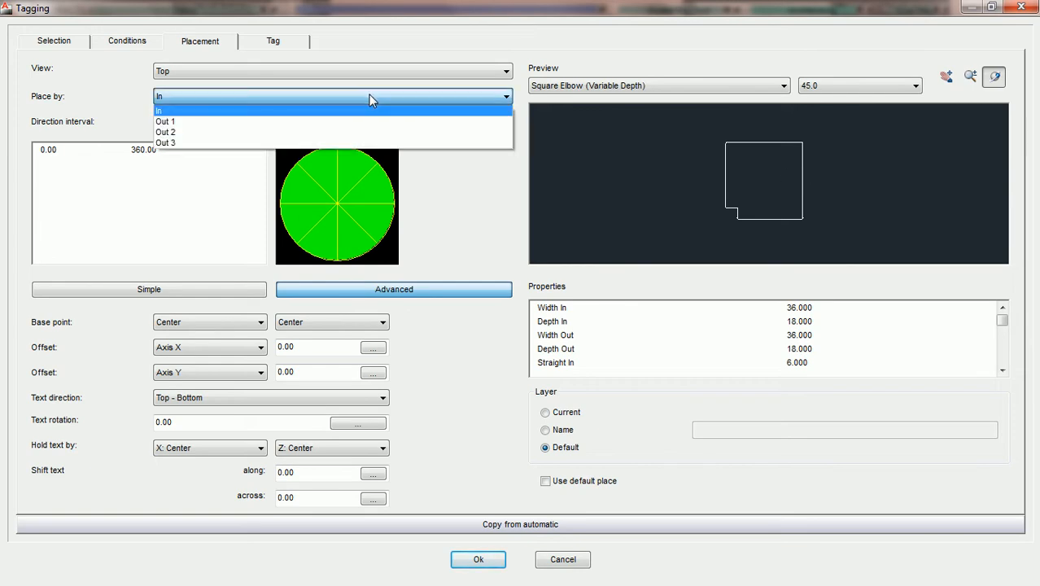
click(216, 123)
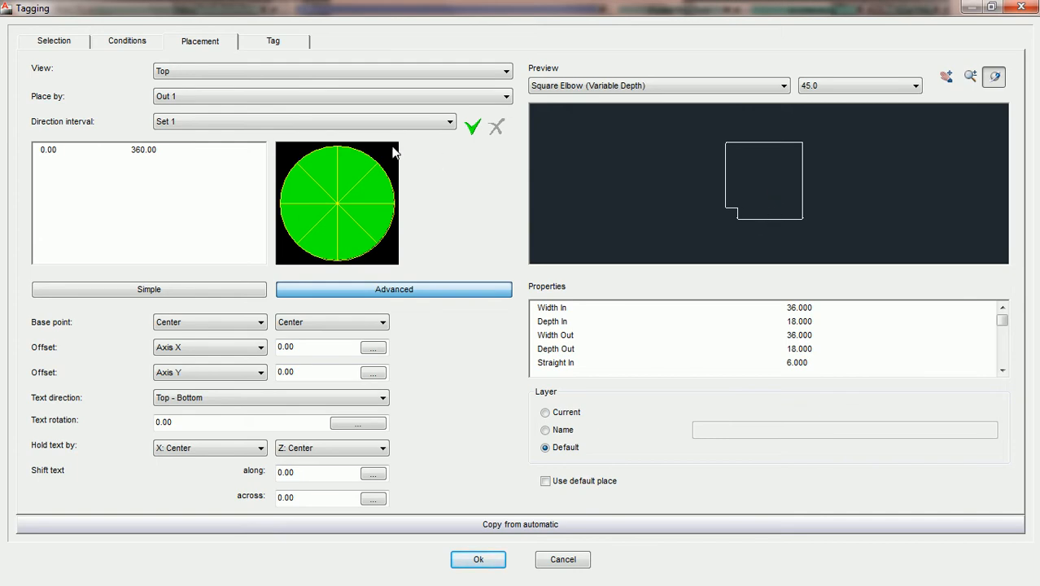
click(338, 98)
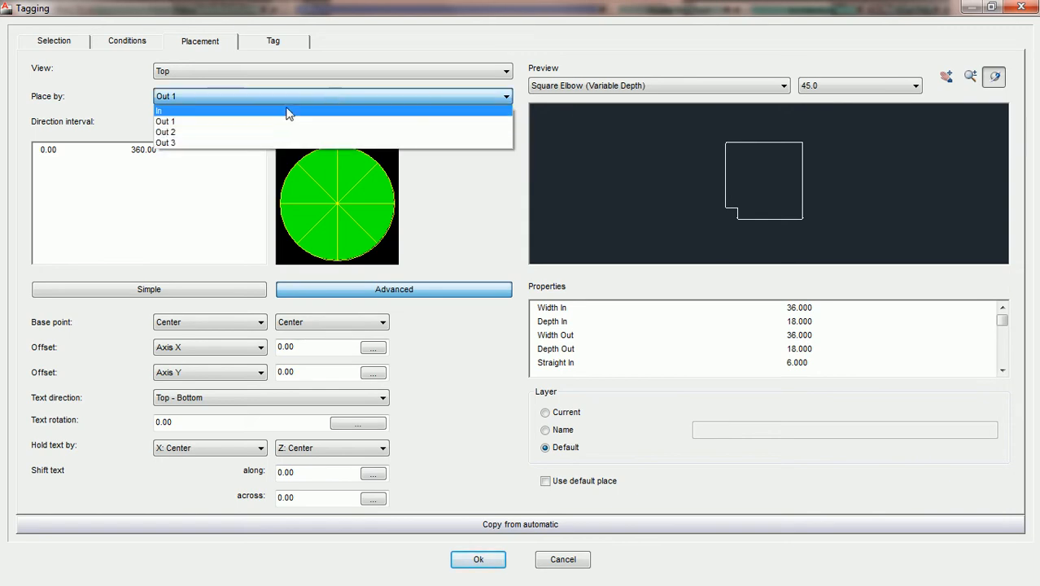
click(281, 108)
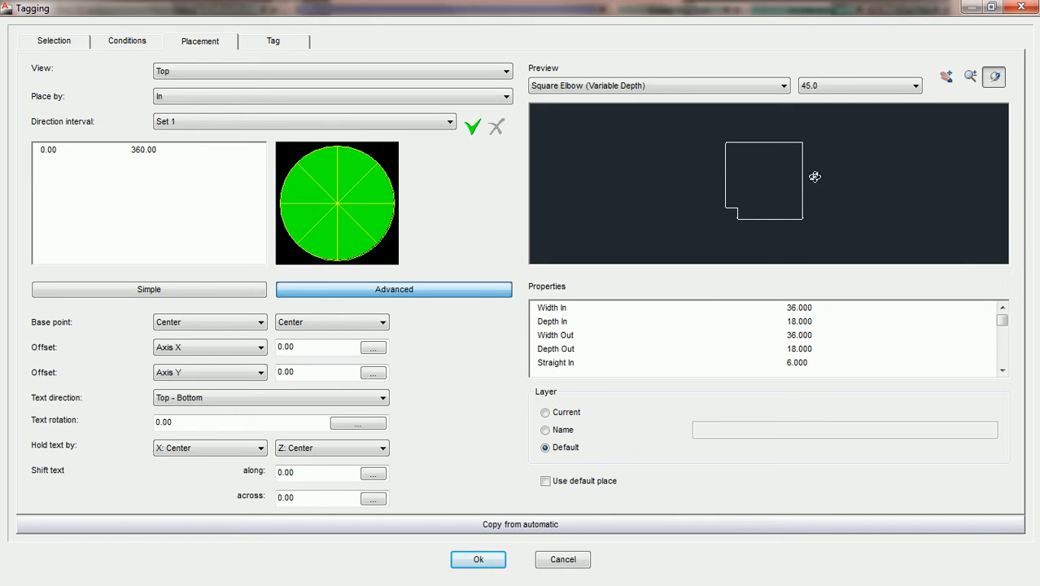
click(308, 98)
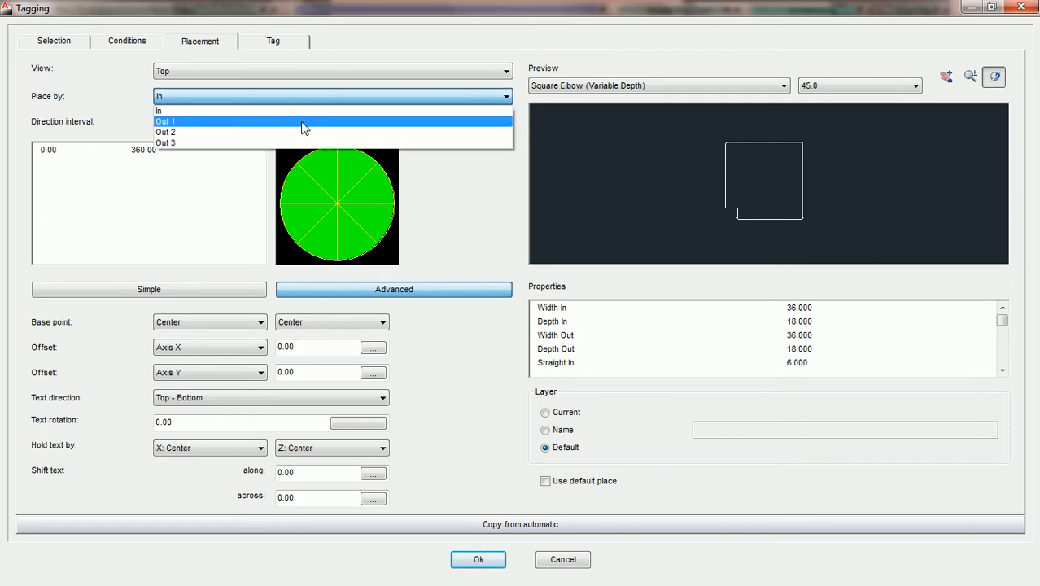
click(302, 123)
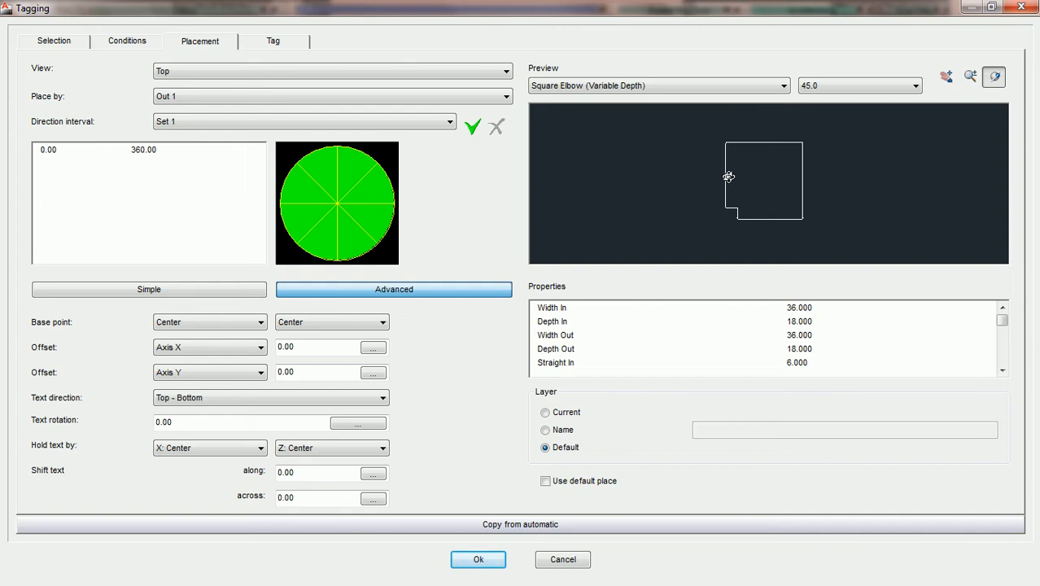
click(362, 97)
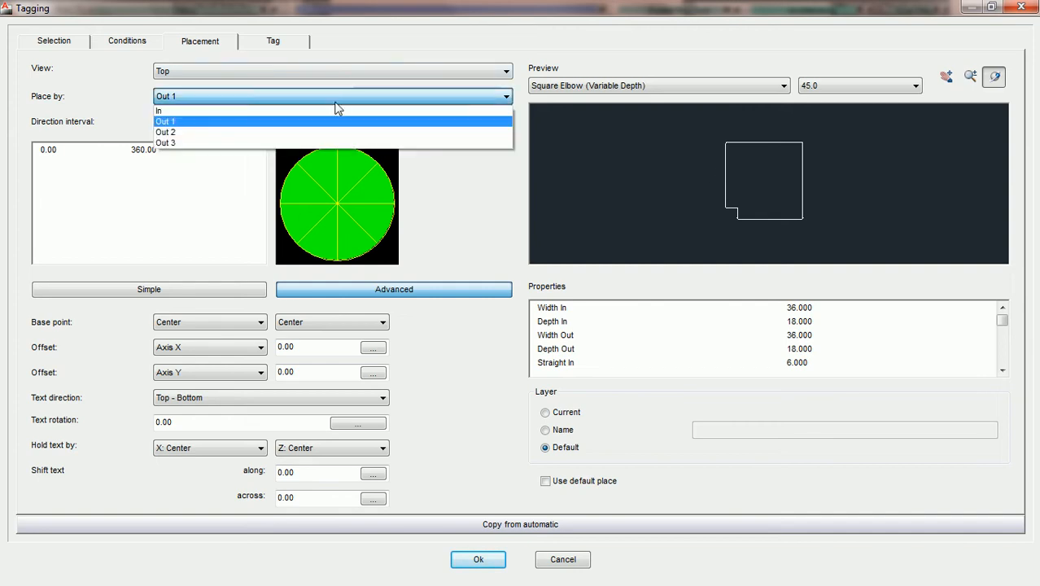
click(295, 113)
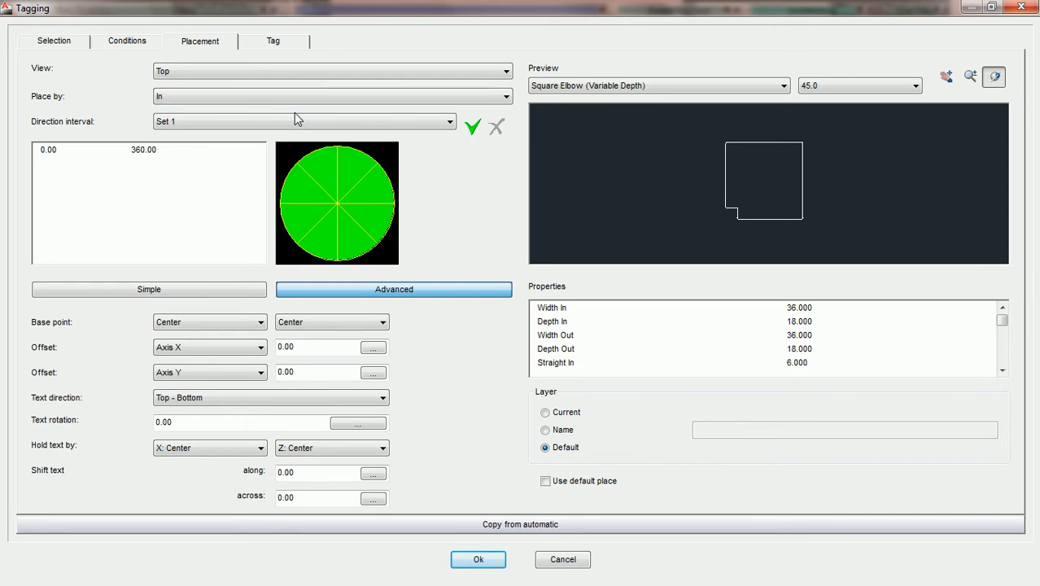
click(167, 102)
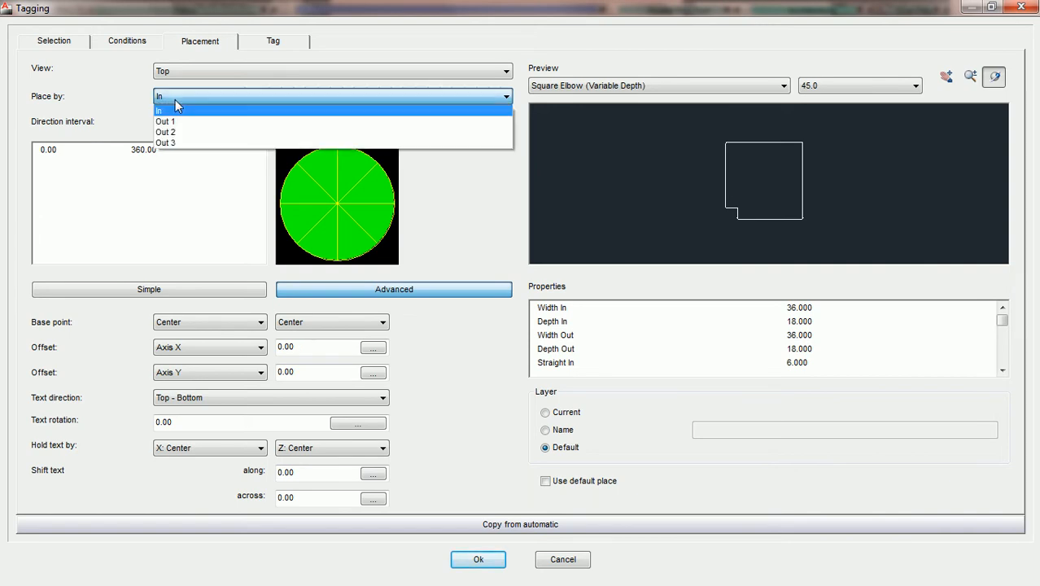
click(174, 101)
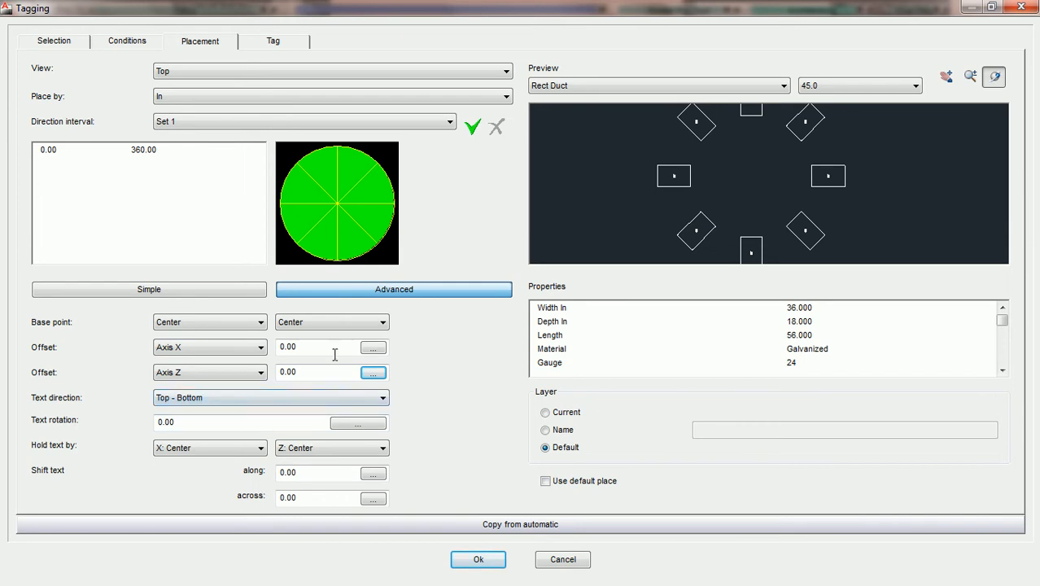
Add a second direction interval set to the tag placement settings.
click(450, 122)
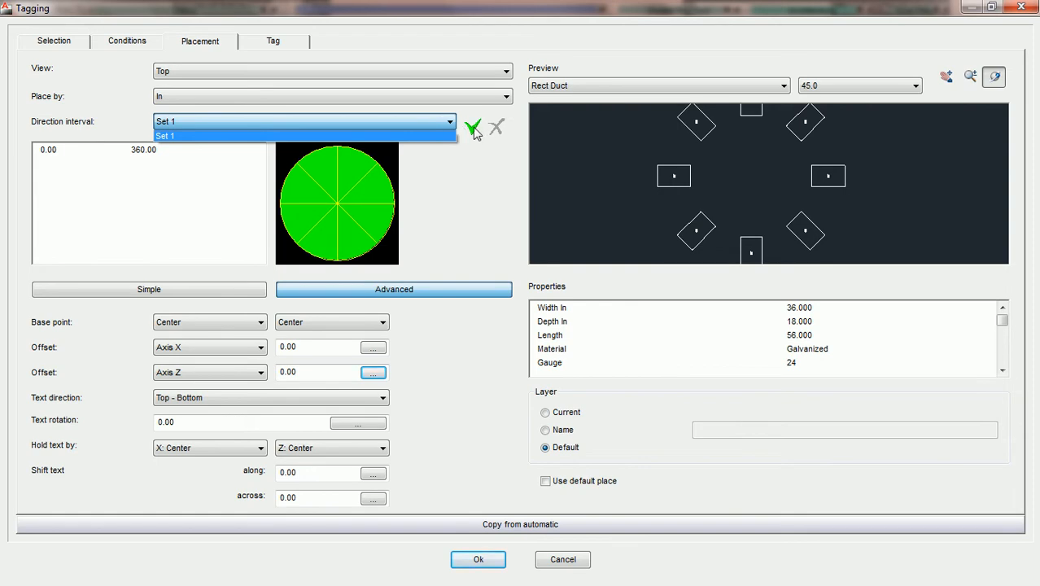
click(475, 131)
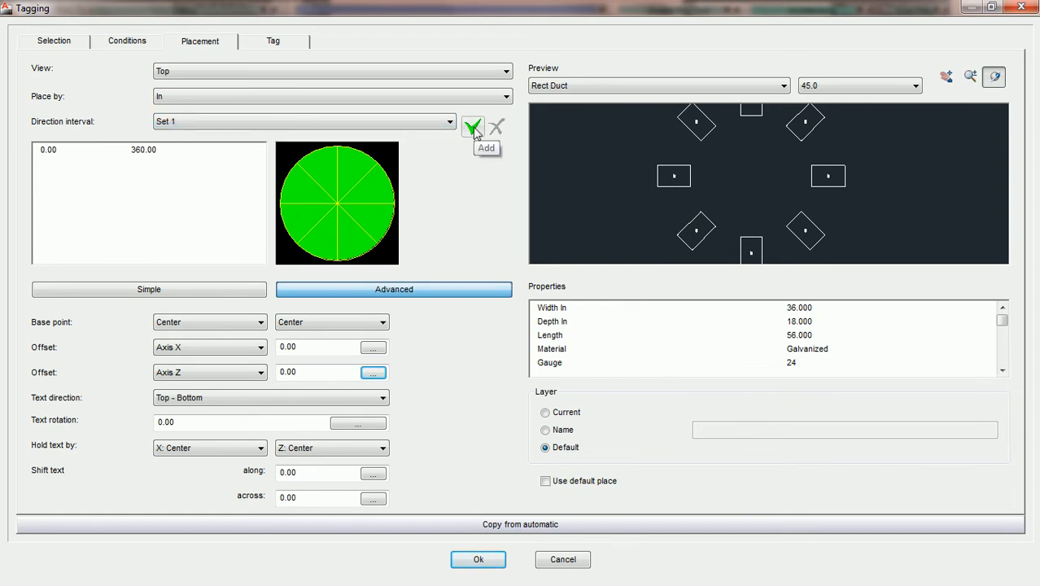
click(474, 129)
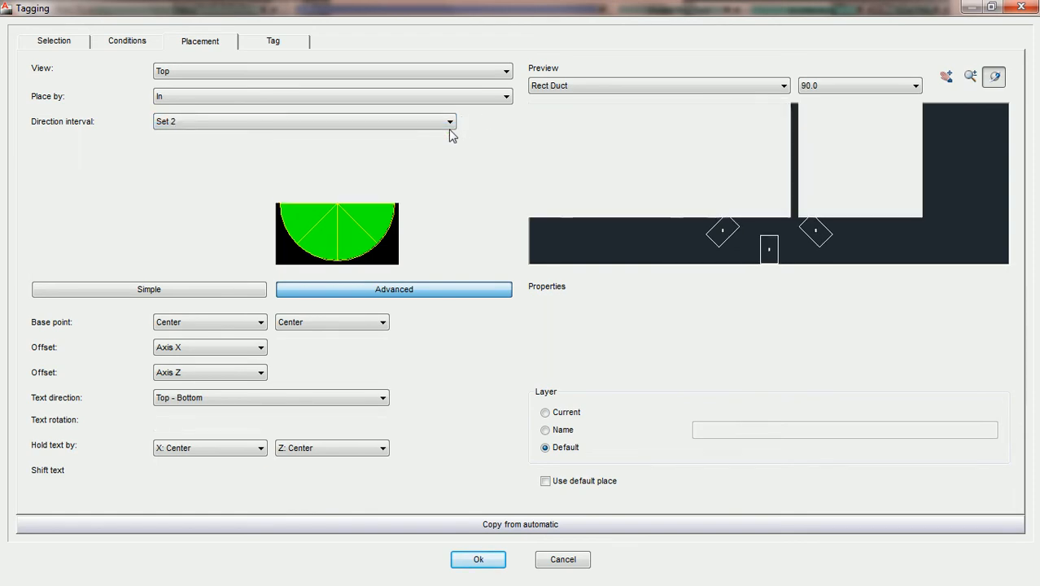
click(450, 122)
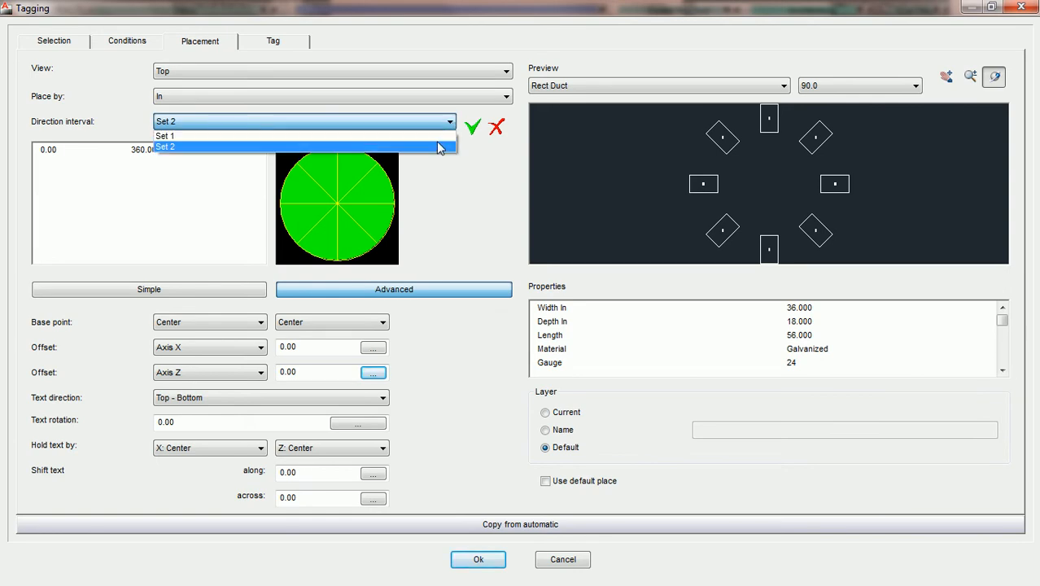
Add a third direction interval set and delete it again.
click(472, 131)
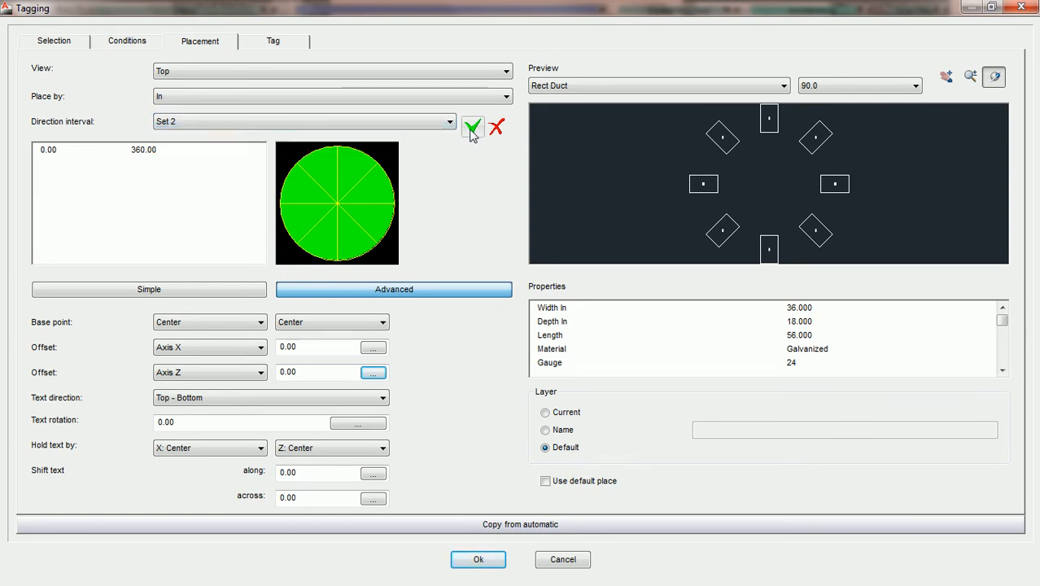
click(450, 123)
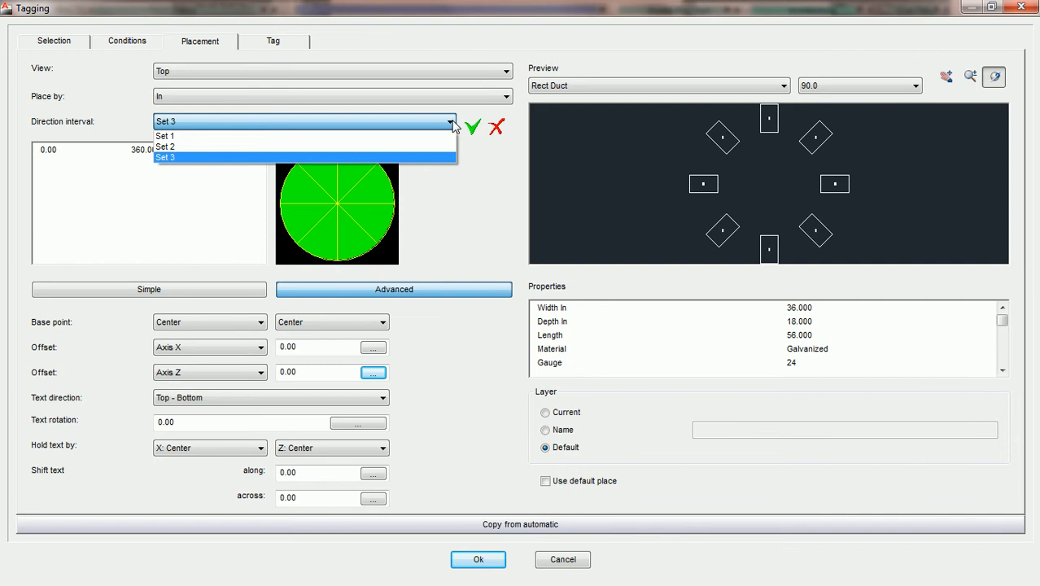
click(429, 157)
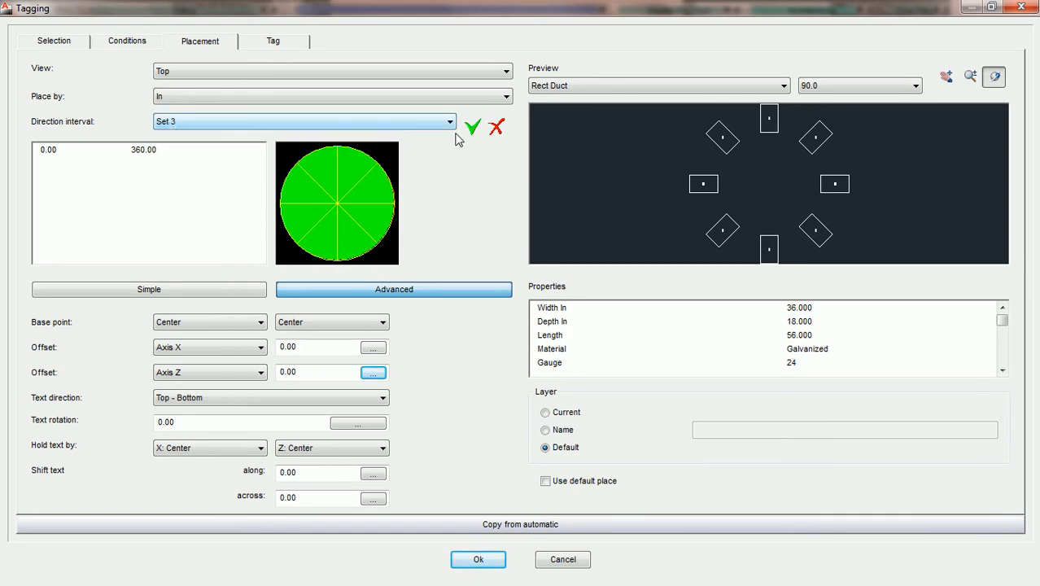
click(497, 128)
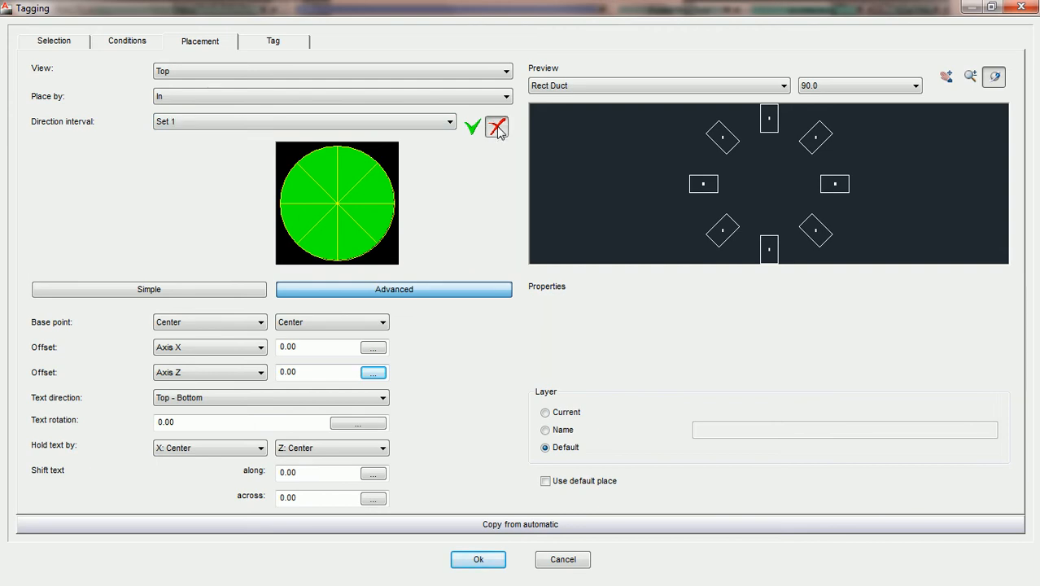
Clear the full circle of direction interval Set 1 and activate only its 45 to 90 degree sector.
click(450, 124)
click(450, 124)
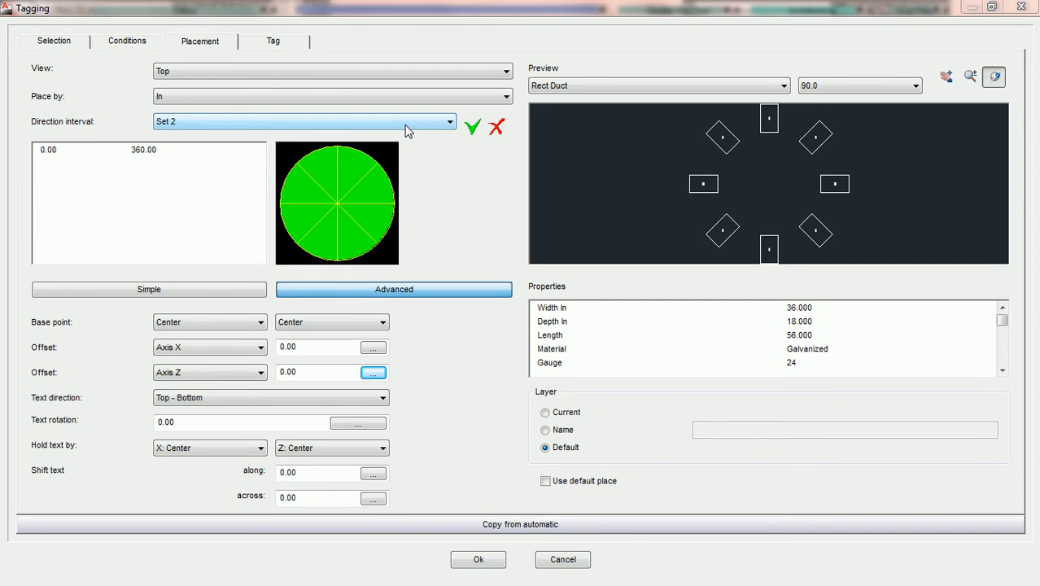
click(406, 127)
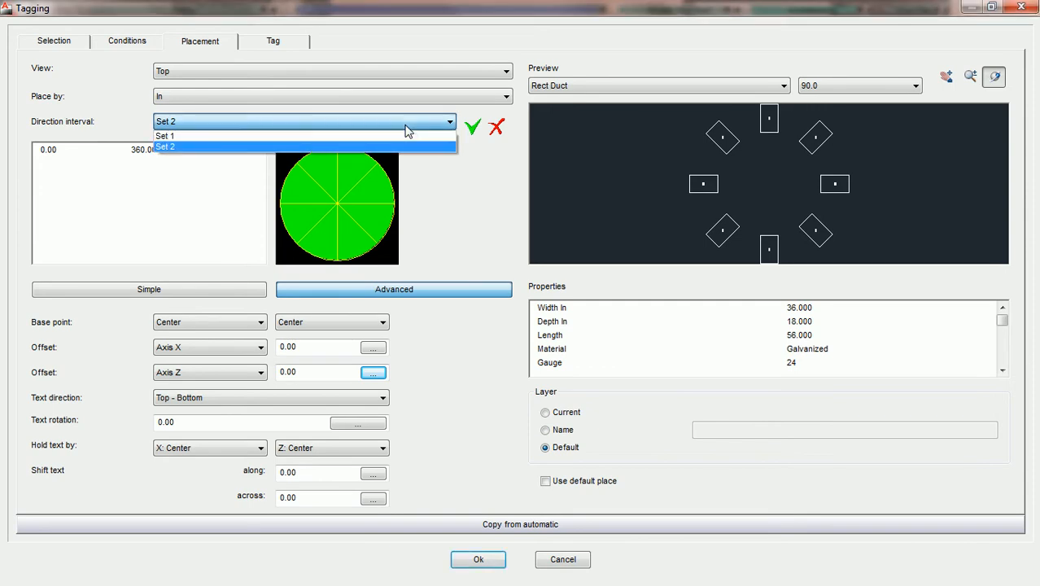
click(408, 133)
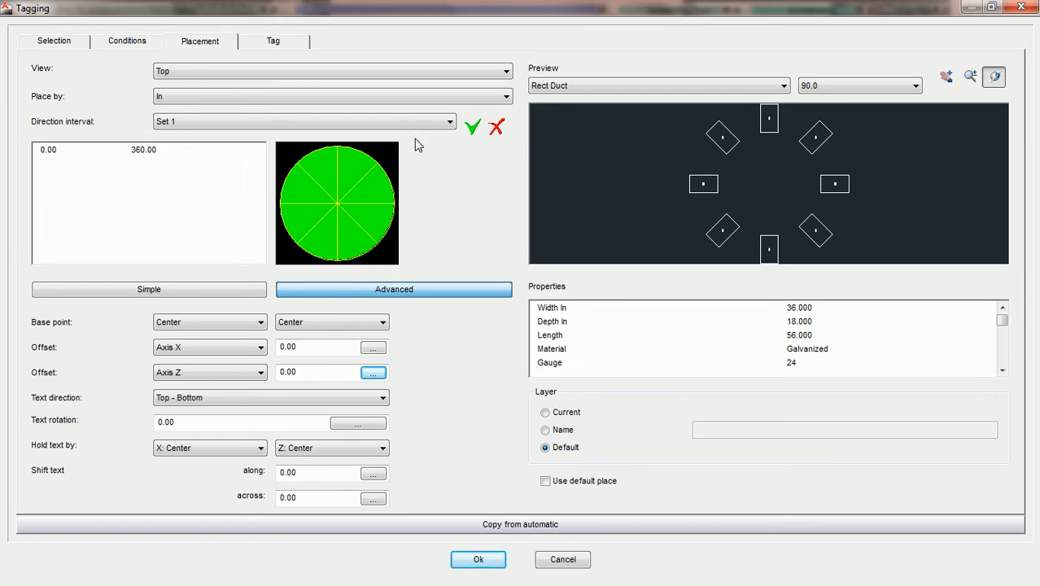
click(350, 172)
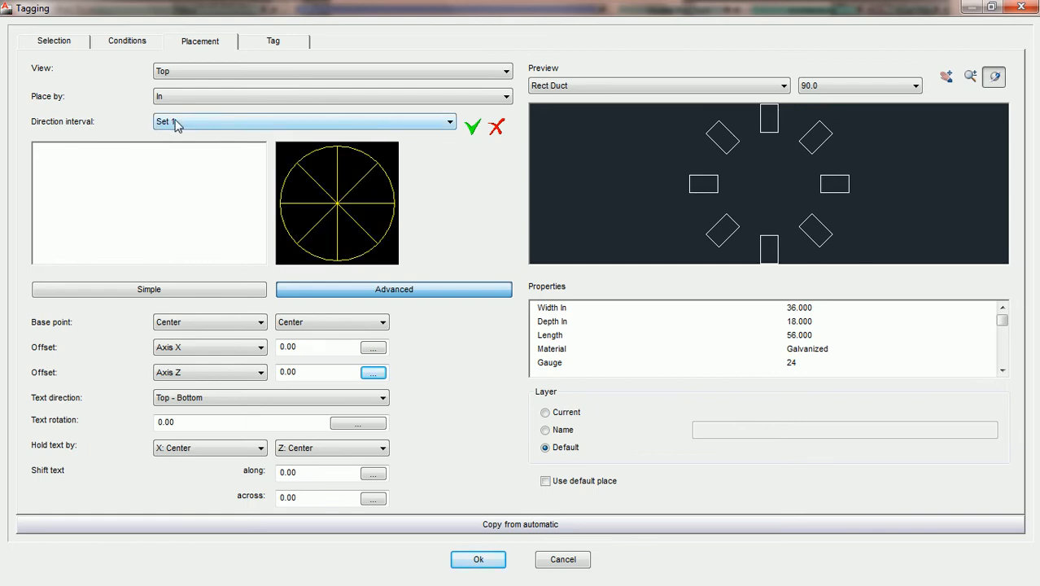
click(351, 173)
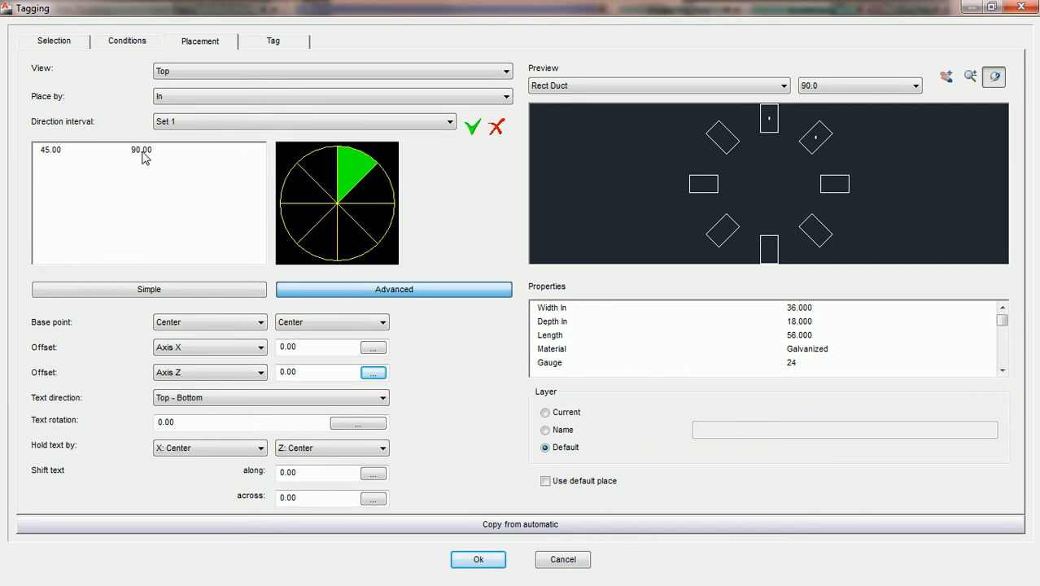
Examine in the preview which rectangular duct directions receive a length tag with the 45 to 90 degree interval.
scroll(783, 186, up, 4)
scroll(785, 188, up, 1)
middle_drag(895, 181, 651, 182)
middle_drag(758, 180, 692, 182)
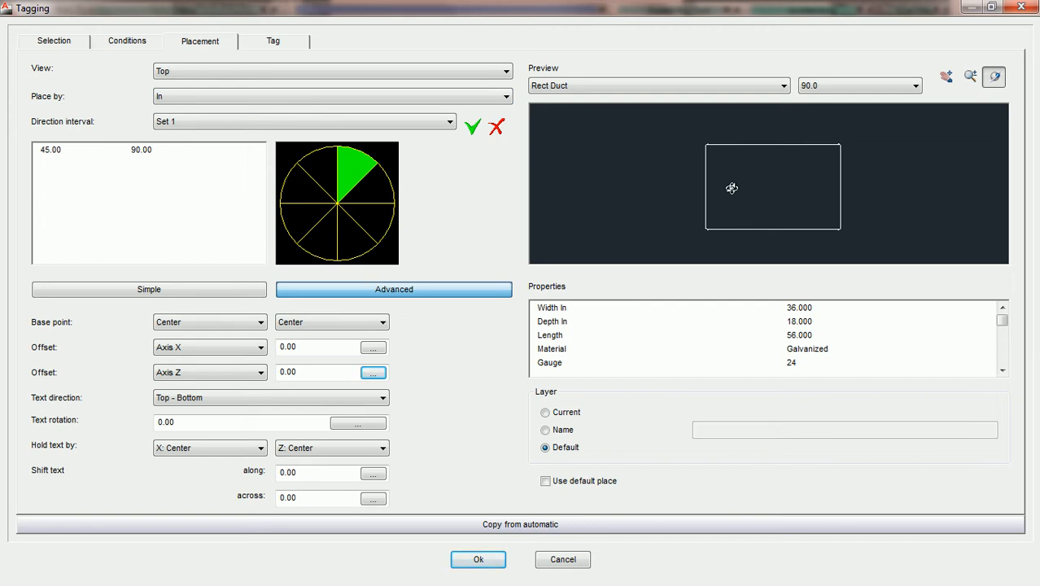
scroll(729, 183, down, 5)
middle_drag(733, 172, 733, 227)
scroll(736, 190, up, 4)
middle_drag(736, 190, 771, 191)
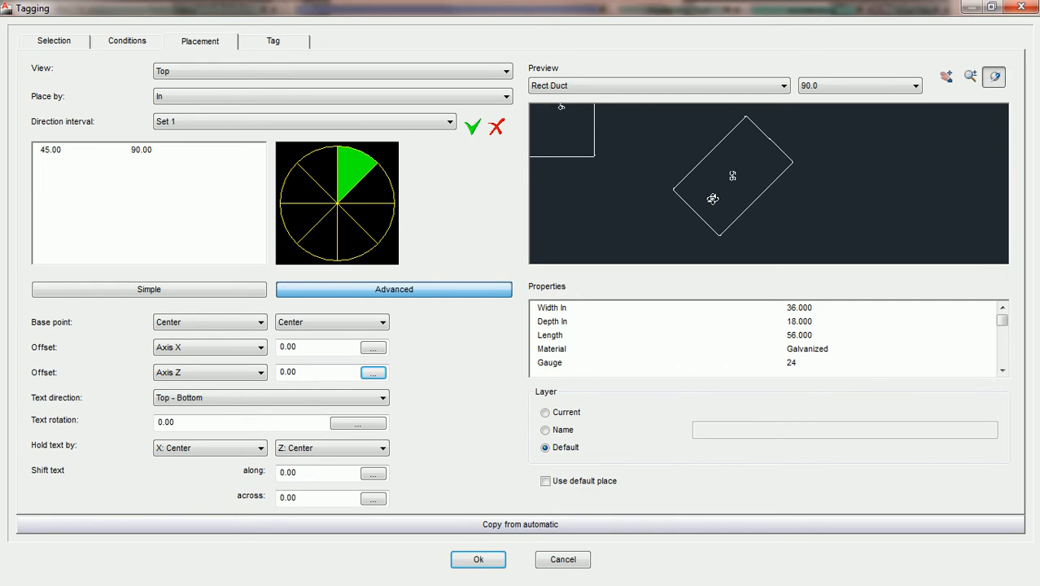
scroll(712, 198, down, 4)
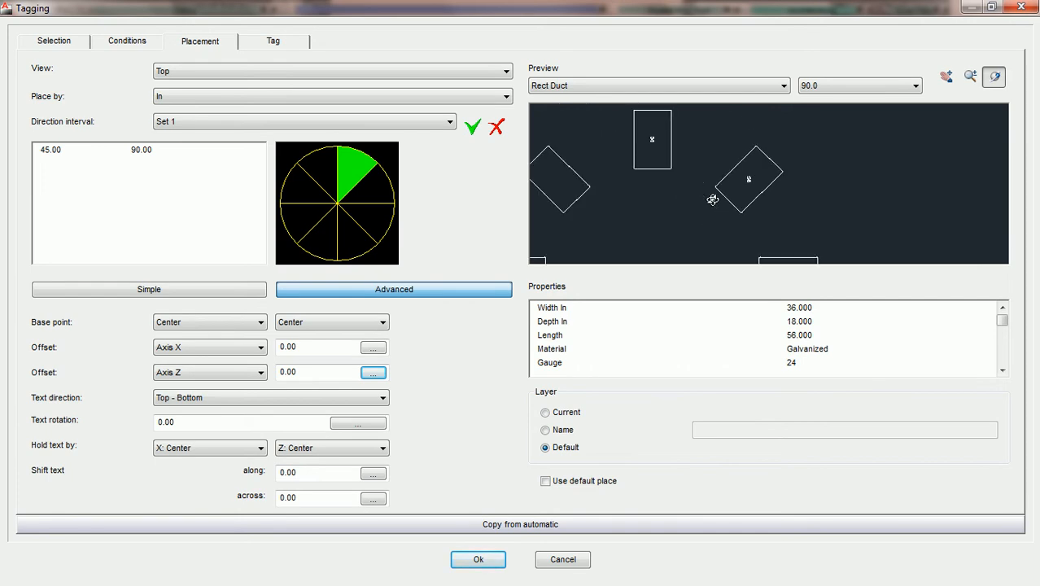
scroll(710, 201, up, 1)
middle_drag(682, 184, 746, 196)
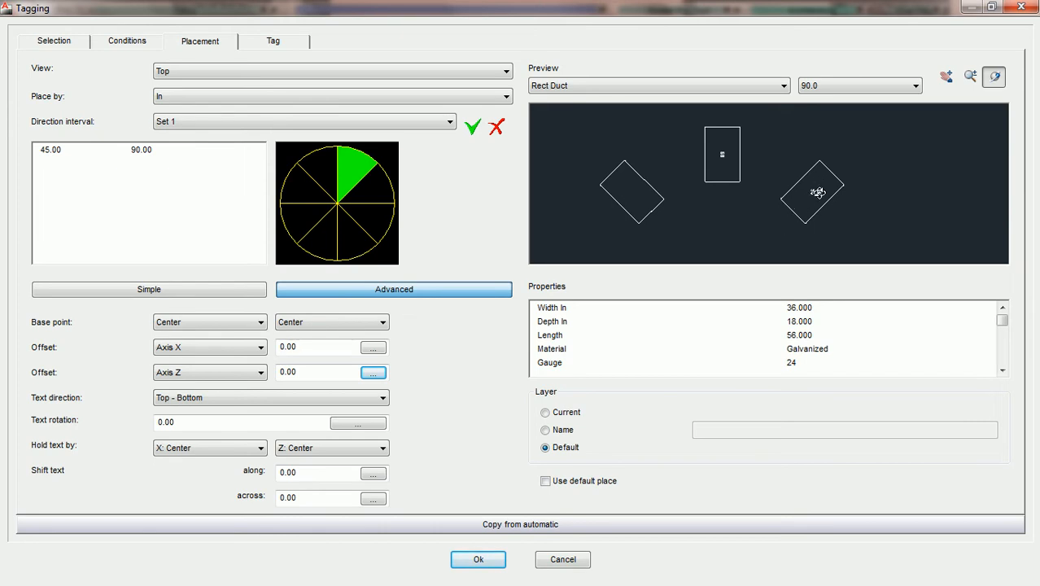
middle_drag(788, 224, 789, 188)
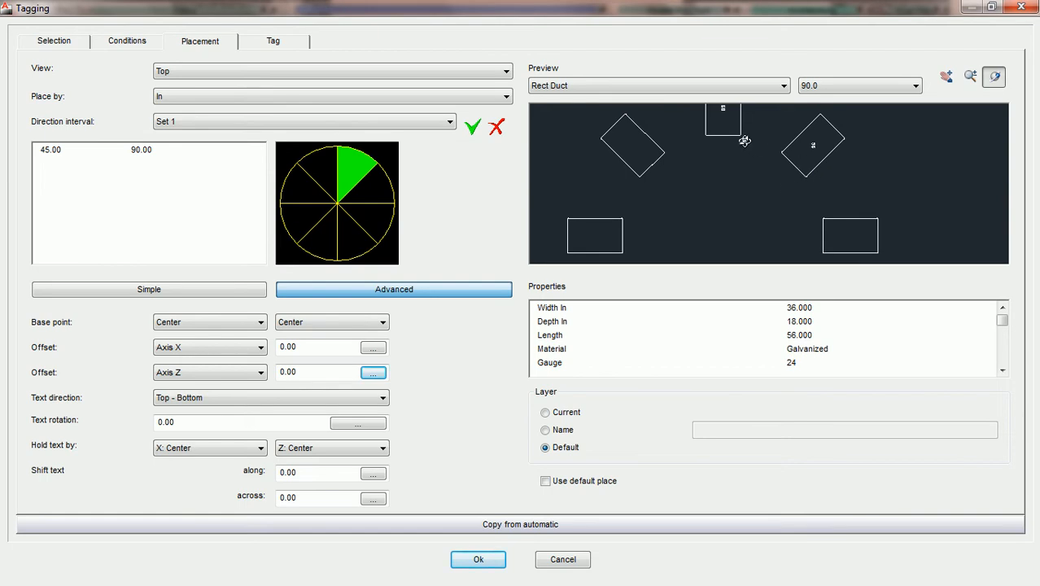
Extend Set 1 to cover 0 to 90 and 270 to 360 degrees, and check the tagged ducts in the preview.
click(366, 198)
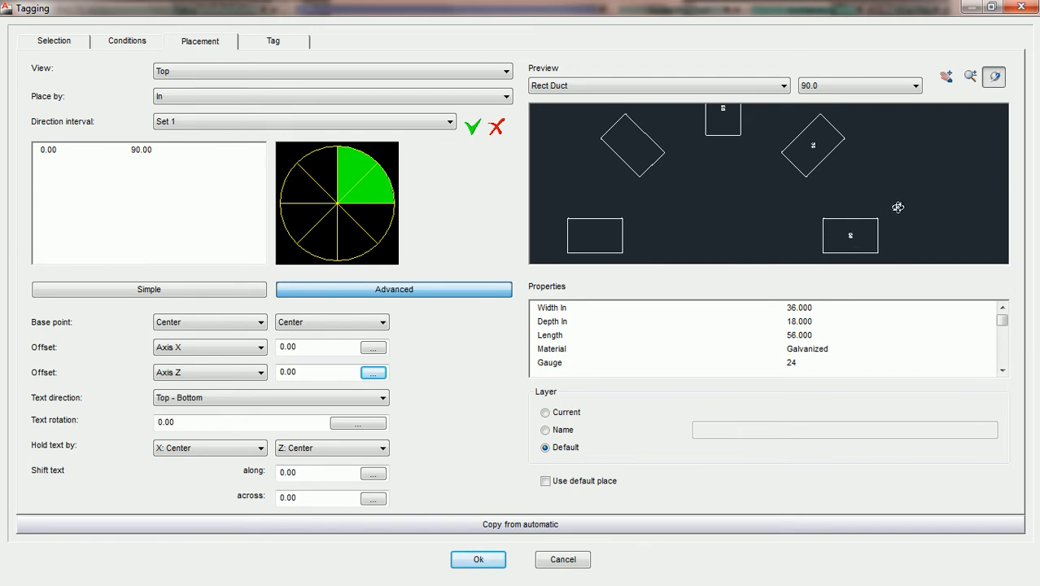
scroll(897, 209, down, 1)
scroll(889, 214, down, 1)
middle_drag(884, 212, 889, 168)
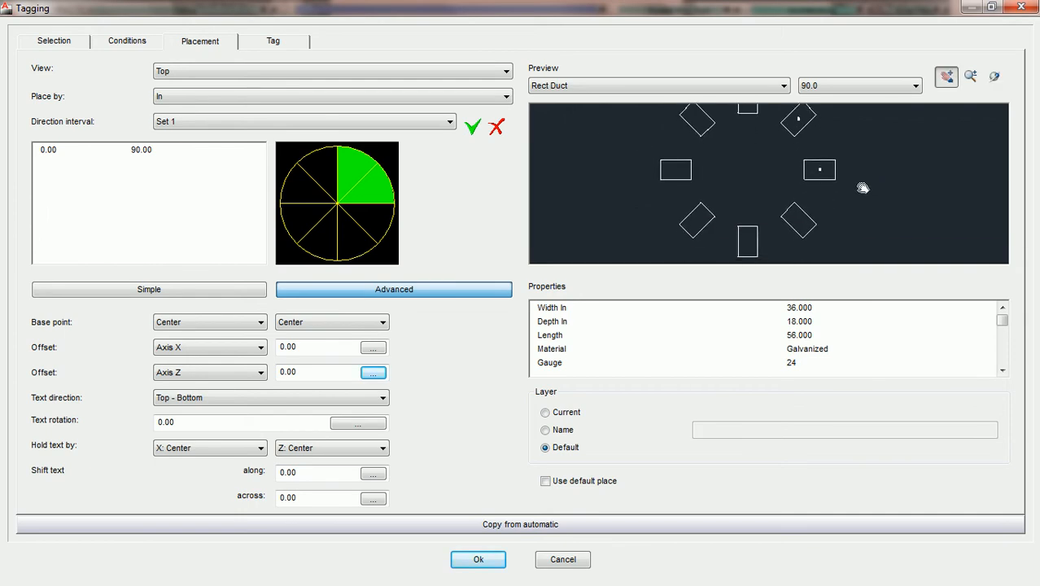
click(370, 231)
click(360, 244)
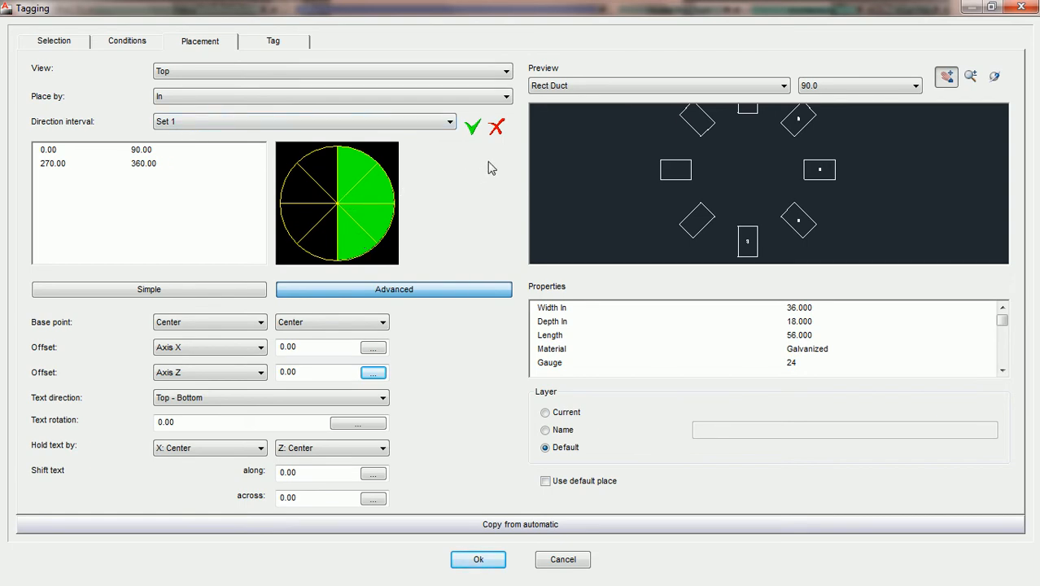
drag(758, 169, 761, 205)
scroll(761, 204, up, 1)
scroll(761, 205, up, 3)
drag(762, 160, 773, 128)
scroll(766, 196, down, 1)
drag(766, 196, 760, 121)
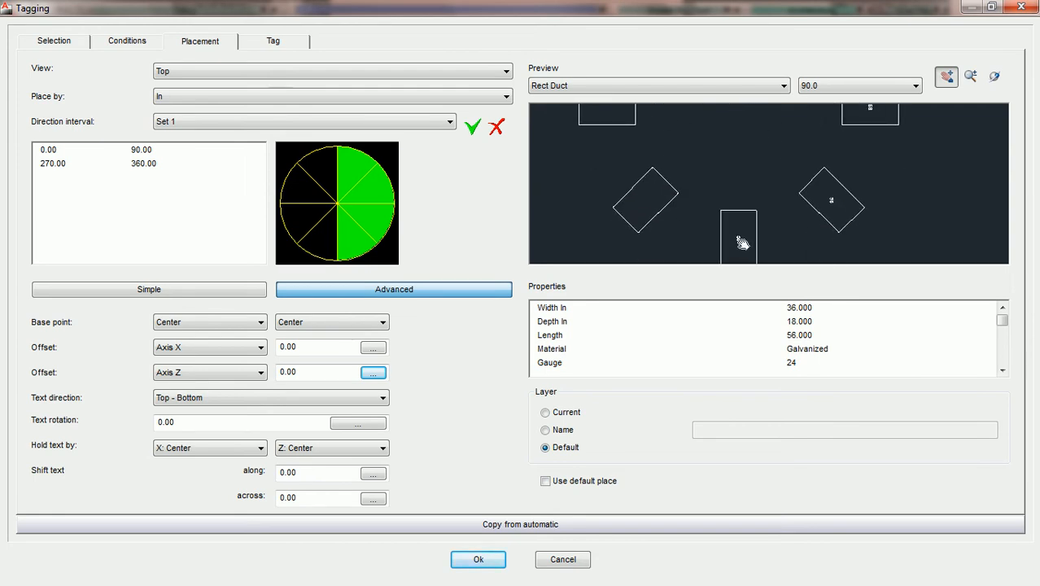
Limit direction interval Set 2 to the half circle from 90 to 270 degrees.
click(431, 123)
click(420, 147)
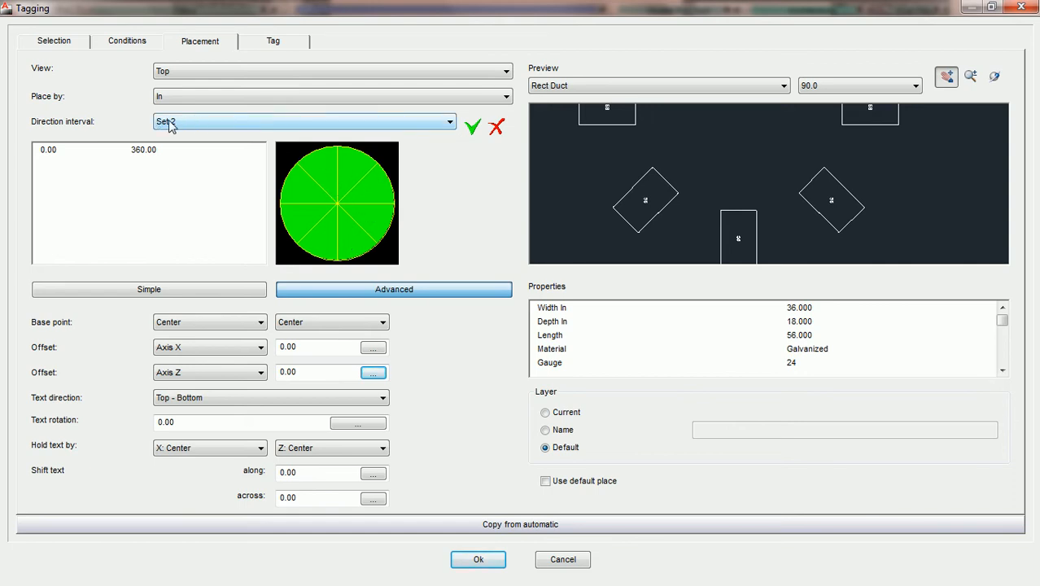
click(327, 168)
click(325, 170)
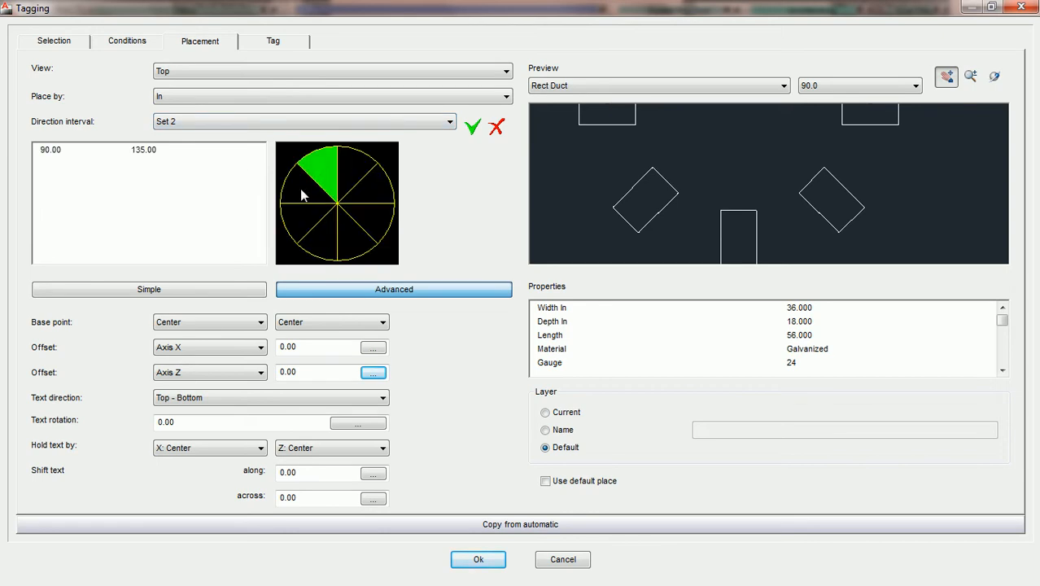
drag(307, 226, 326, 242)
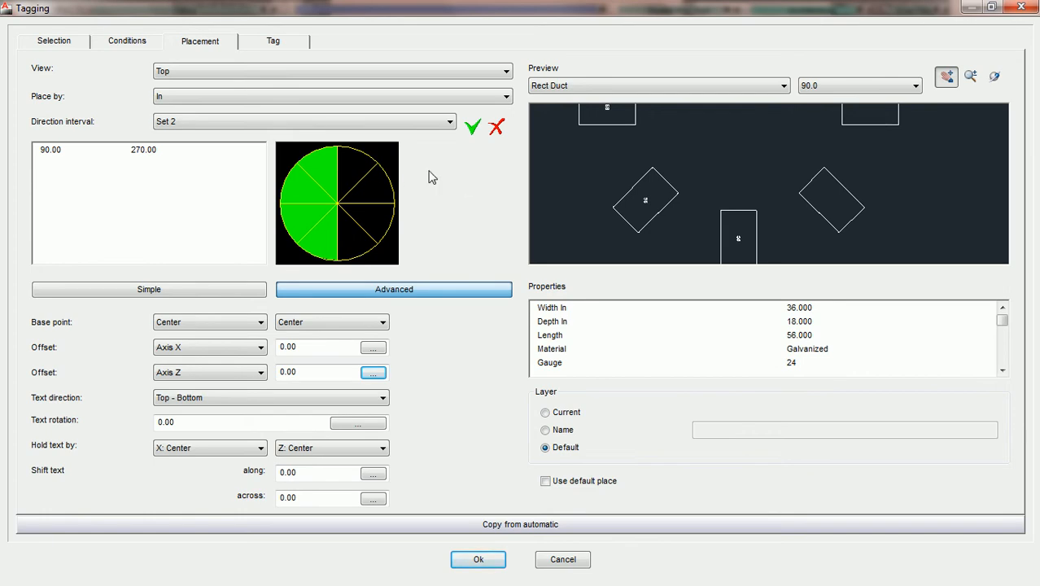
Set the start angle of direction interval Set 1's second range to 271 degrees.
drag(767, 225, 765, 179)
scroll(755, 194, up, 3)
scroll(771, 193, up, 2)
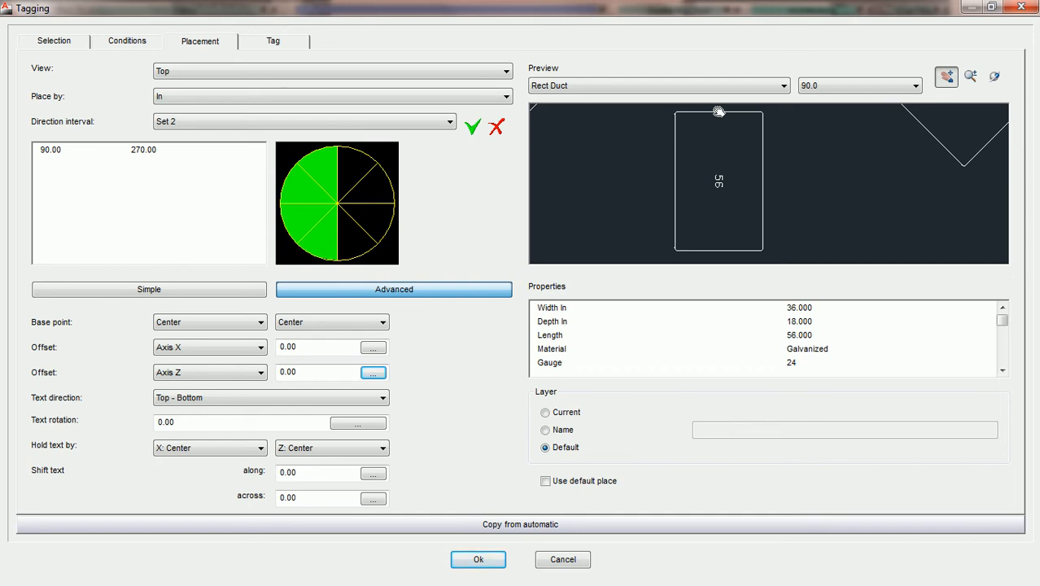
click(450, 121)
click(416, 138)
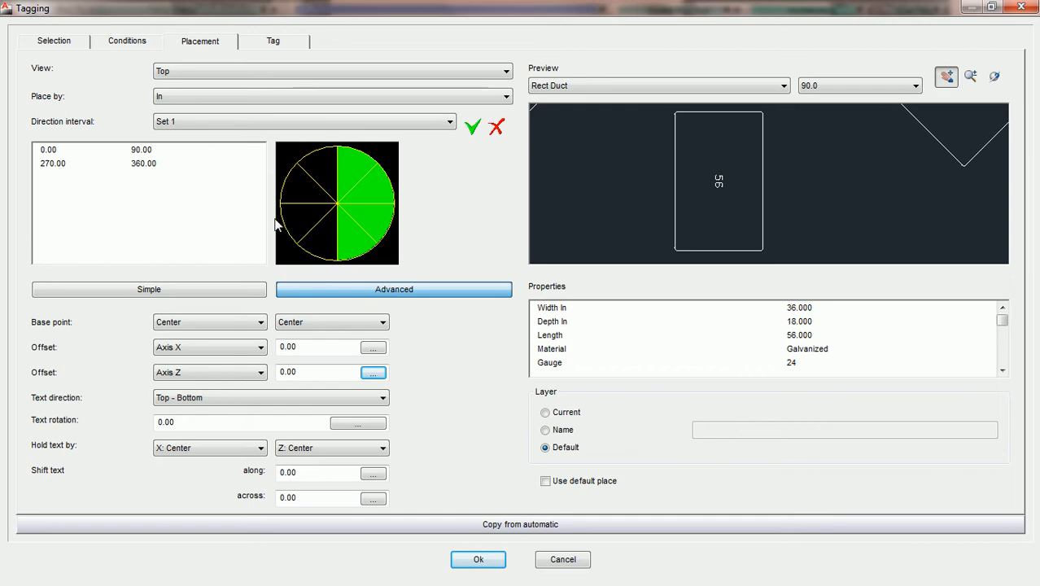
double_click(55, 164)
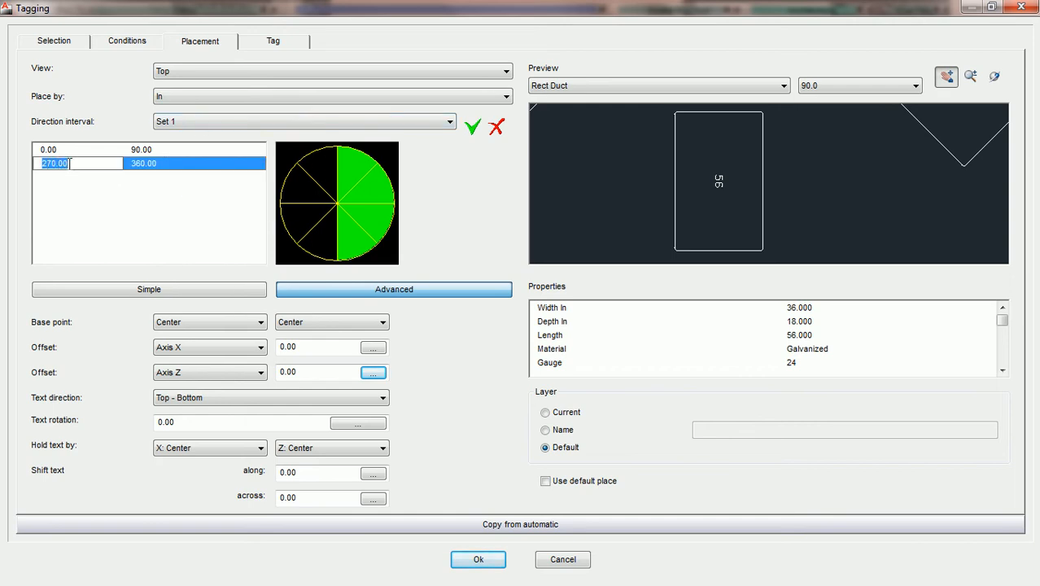
text(271)
key(Return)
Try 285 degrees as the start of Set 1's second range, and set it back to 271 degrees.
text(285)
key(Return)
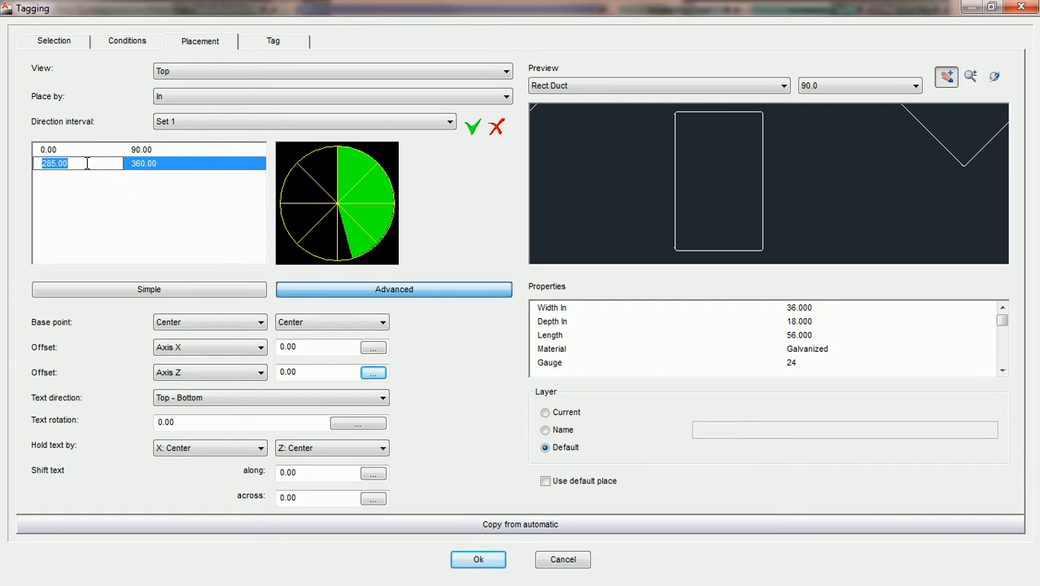
text(27)
key(Return)
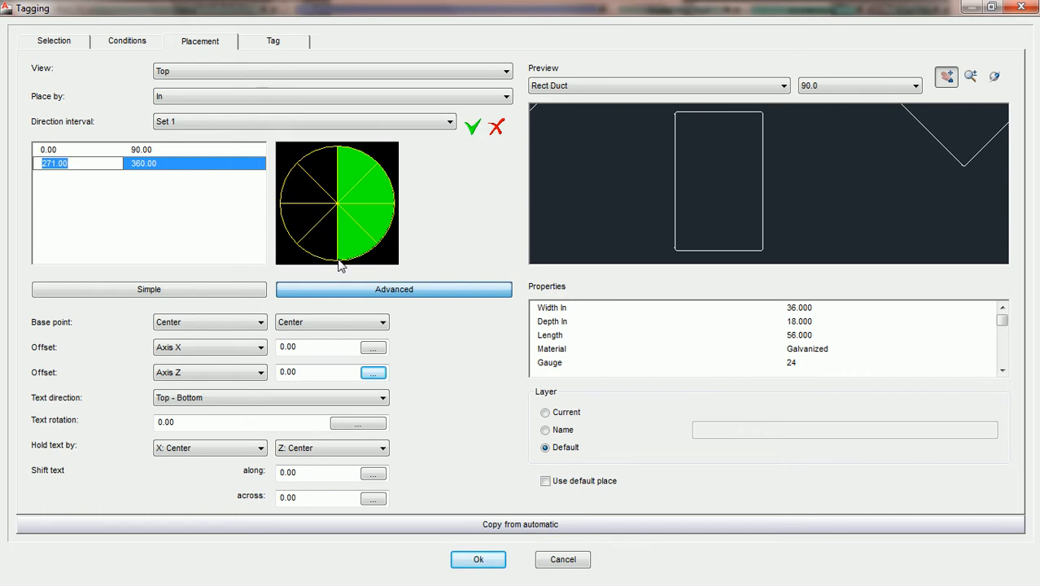
Set the start angle of direction interval Set 2 to 91 degrees.
click(303, 122)
click(287, 147)
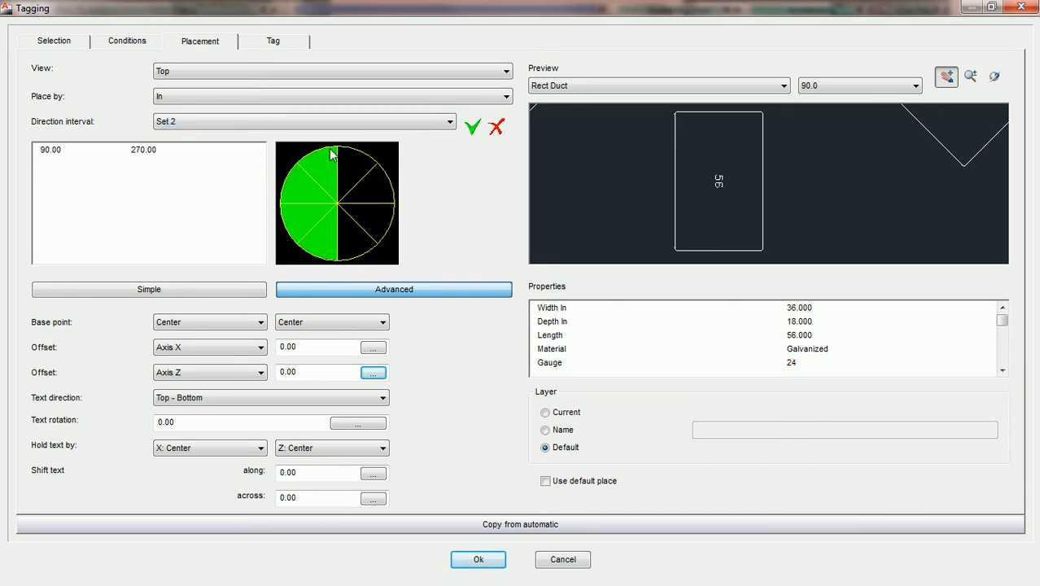
double_click(62, 152)
text(91)
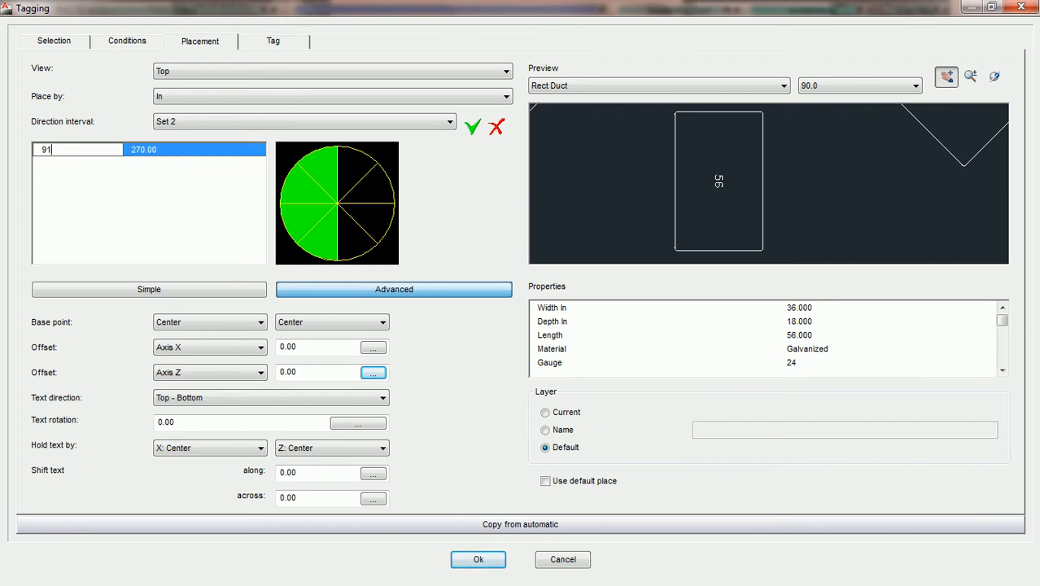
key(Return)
Set the preview's angle step to 45.0 and check which rectangular ducts Set 2 tags.
click(788, 166)
scroll(787, 169, down, 3)
scroll(786, 169, down, 4)
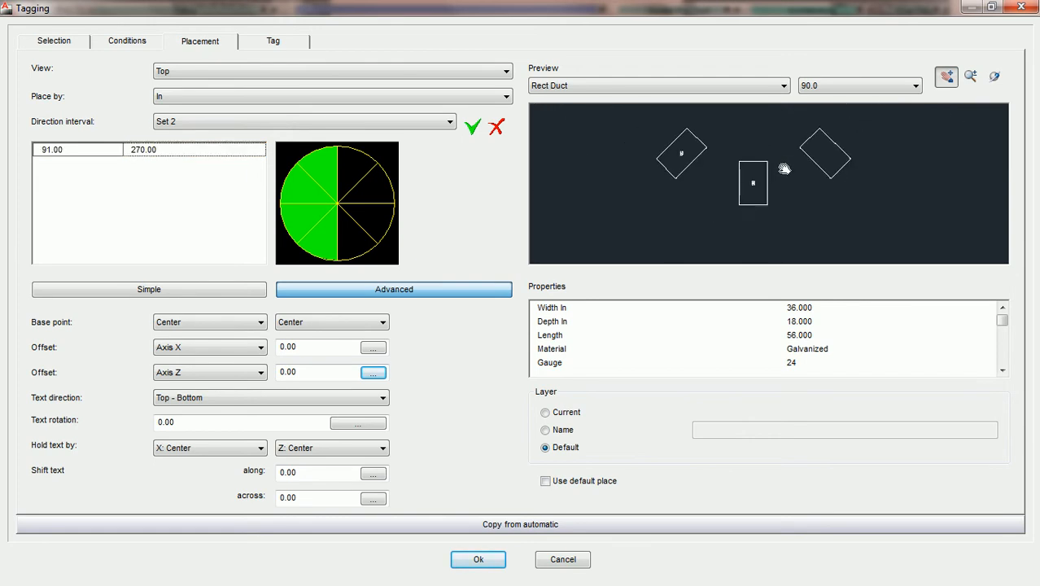
mouse_move(782, 182)
mouse_down()
mouse_move(778, 212)
mouse_move(765, 190)
mouse_up()
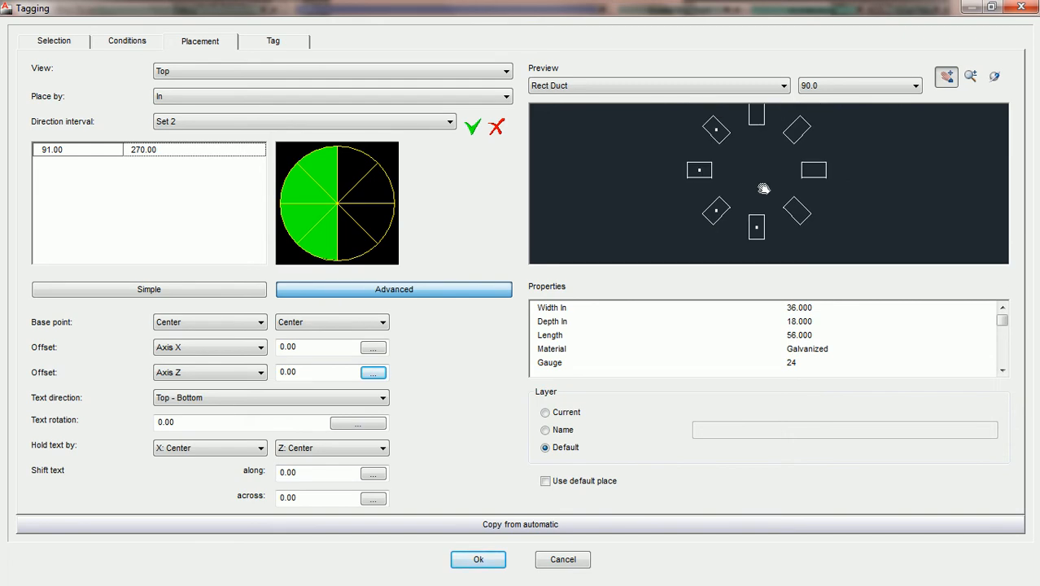
click(829, 86)
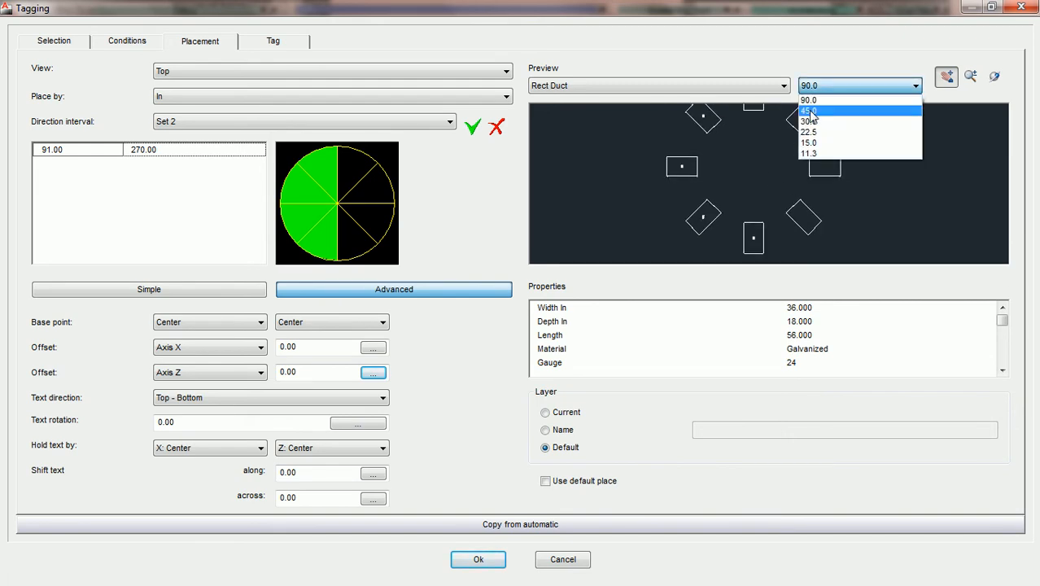
click(808, 110)
drag(761, 167, 764, 178)
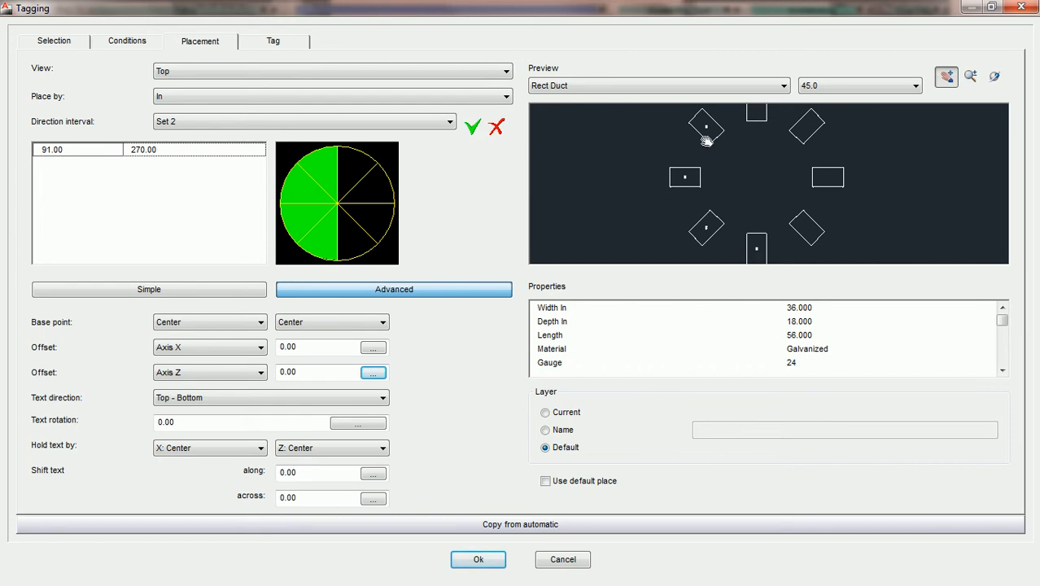
Switch between direction intervals Set 1 and Set 2 to compare their base points and tag positions in the preview.
click(416, 124)
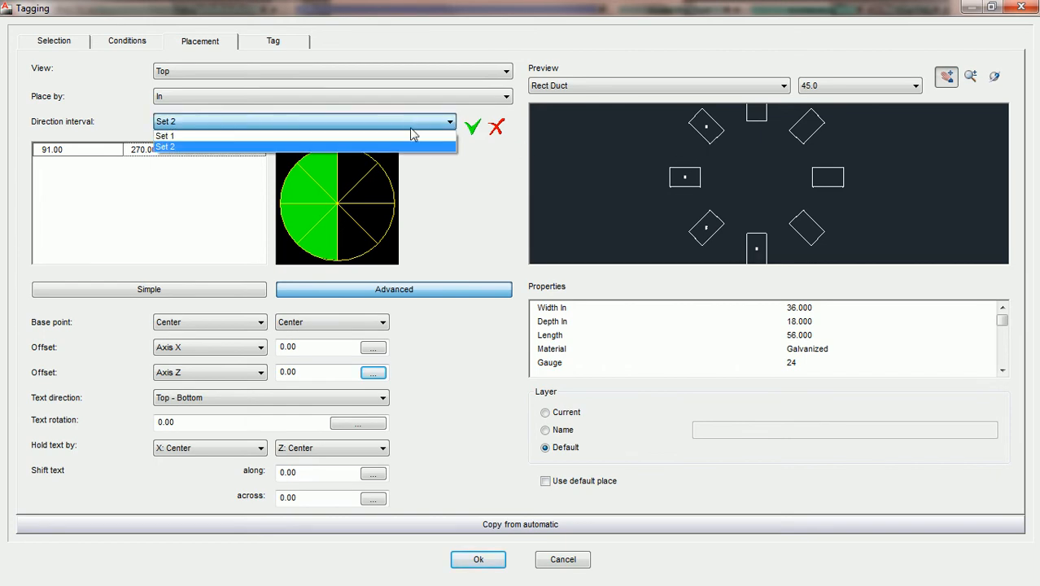
click(413, 137)
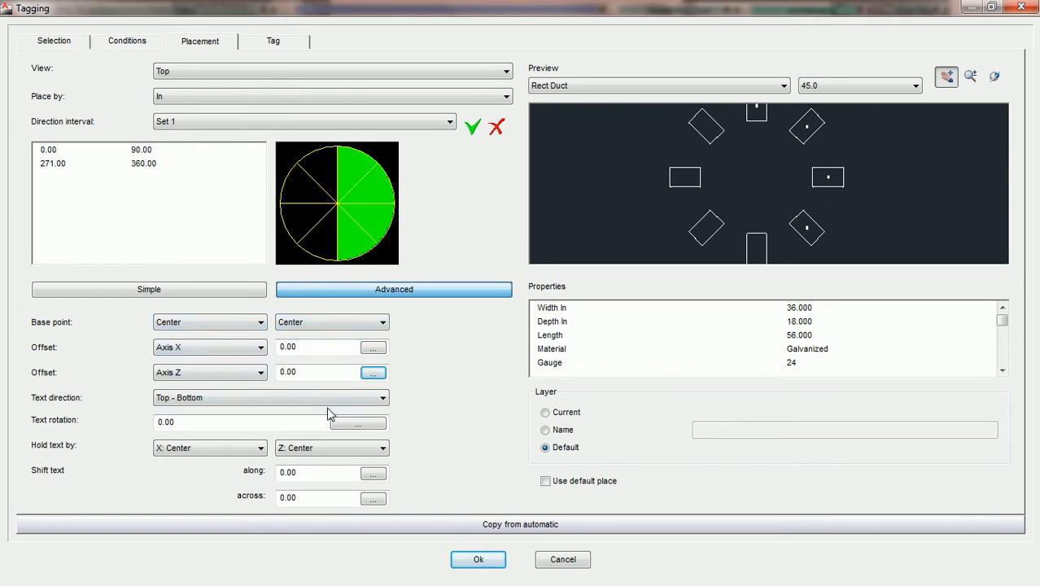
click(263, 374)
click(208, 121)
click(204, 147)
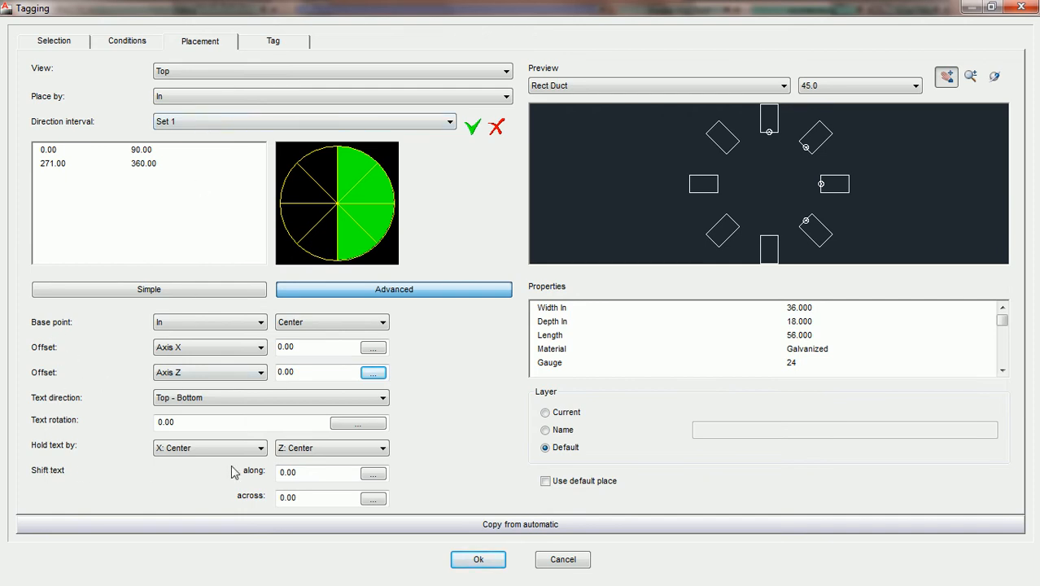
click(204, 123)
click(192, 148)
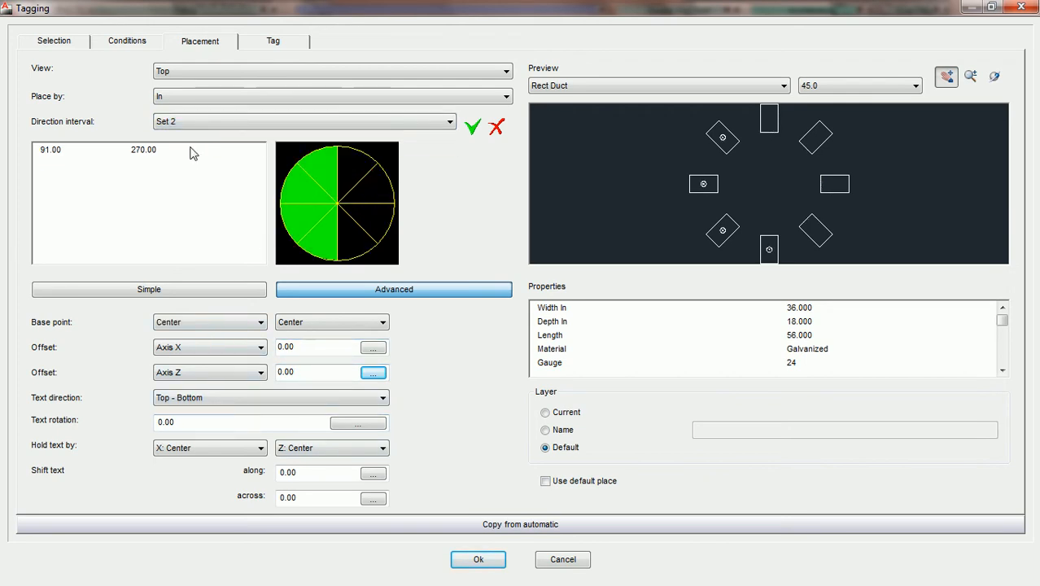
click(202, 123)
click(195, 136)
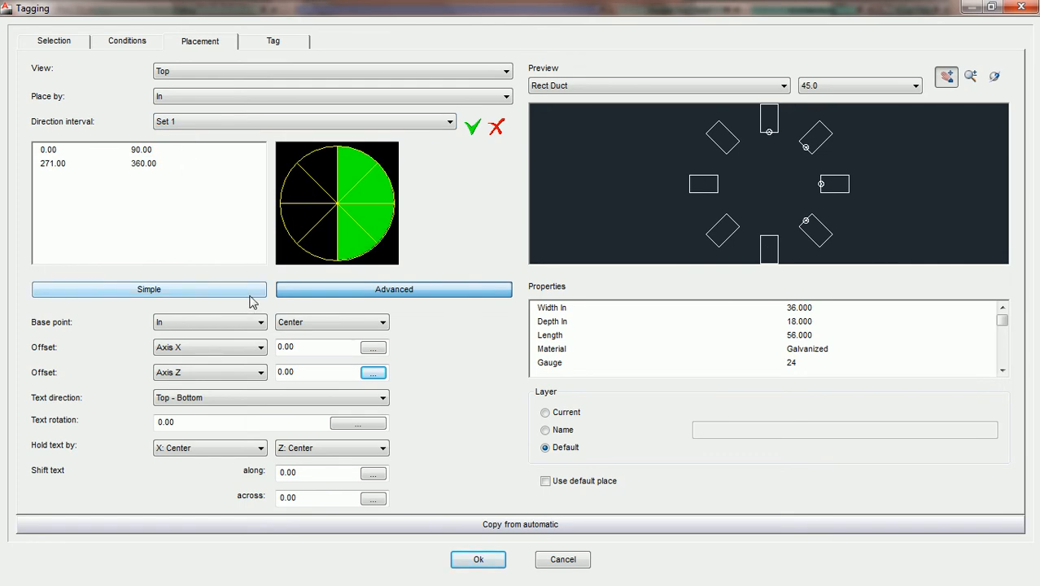
Compare the Simple and Advanced placement options of Set 1, ending with the Advanced options.
click(143, 291)
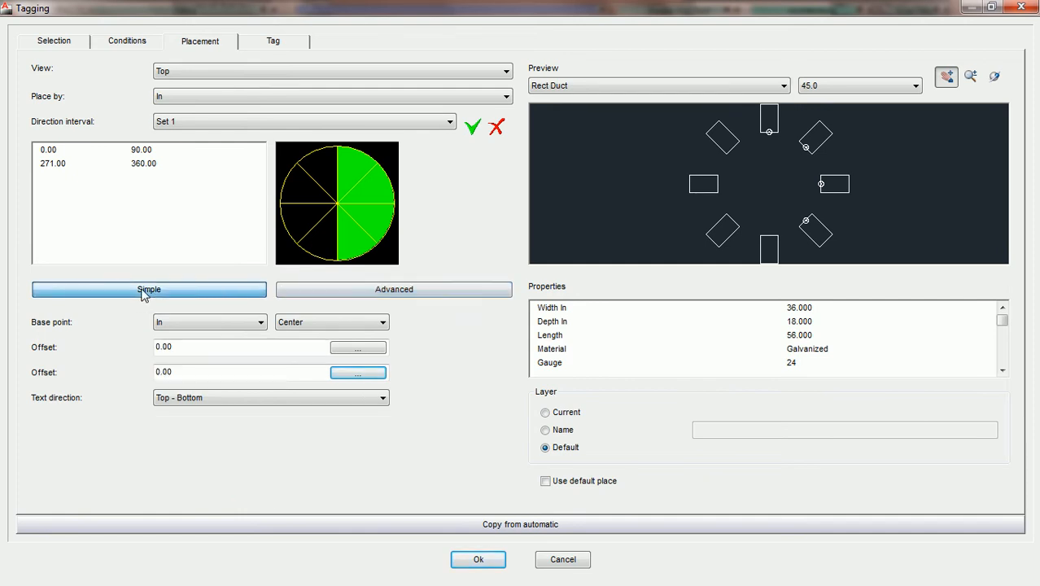
click(325, 290)
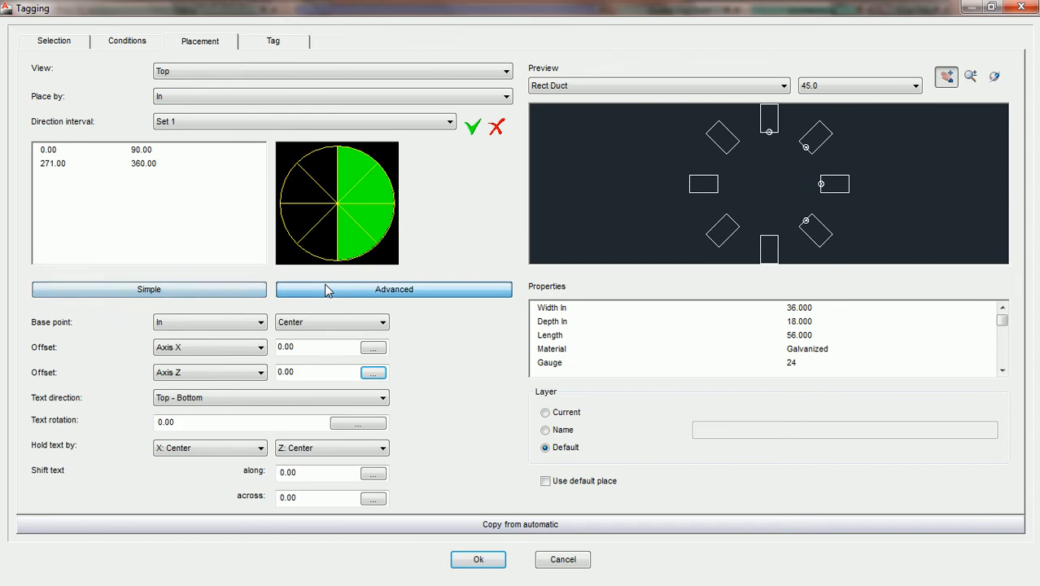
click(181, 293)
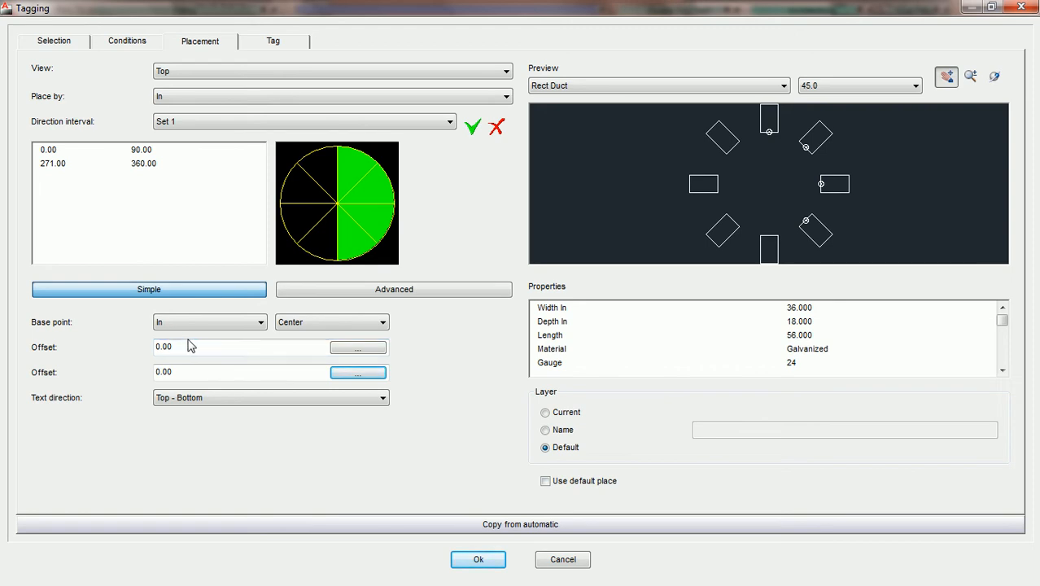
click(399, 290)
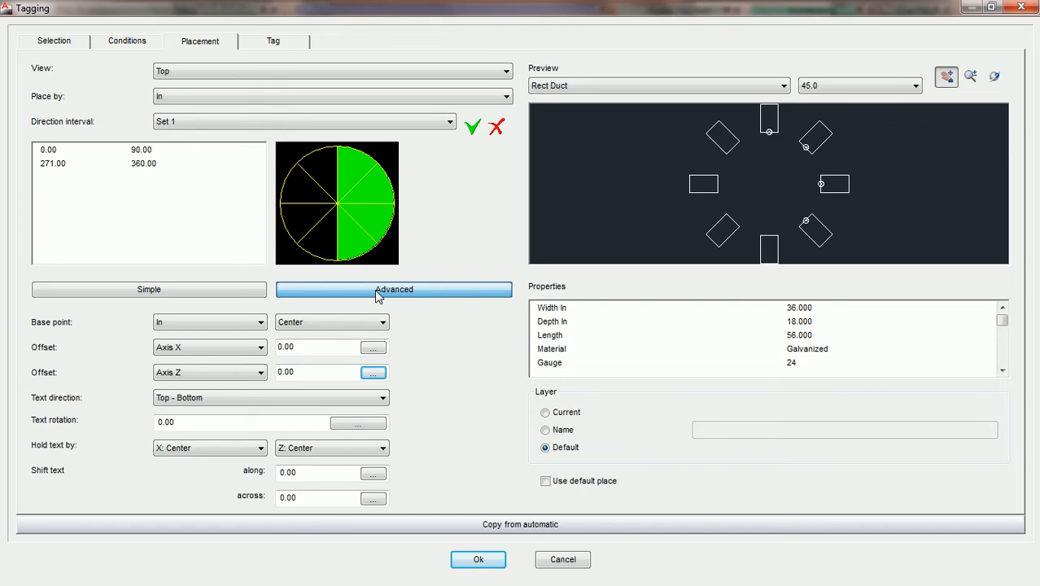
Set the base point of Set 1 to Center and inspect the tags on the preview ducts.
click(209, 322)
click(205, 338)
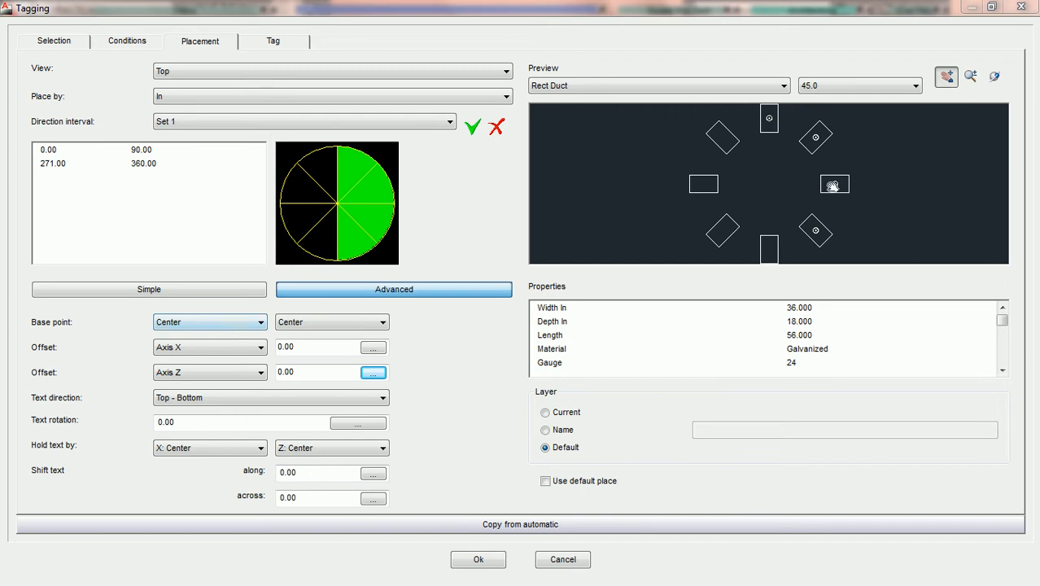
scroll(784, 195, up, 3)
drag(774, 144, 769, 235)
scroll(772, 213, up, 2)
drag(776, 164, 773, 231)
scroll(767, 215, down, 1)
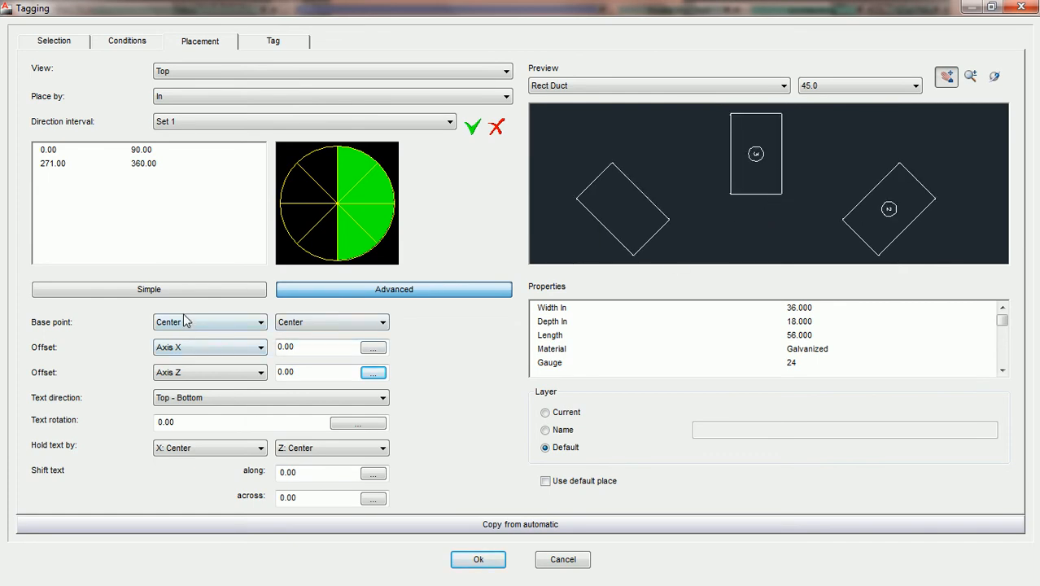
Try the In base point of Set 1 with the Left, Right and Center positions in the preview.
click(260, 329)
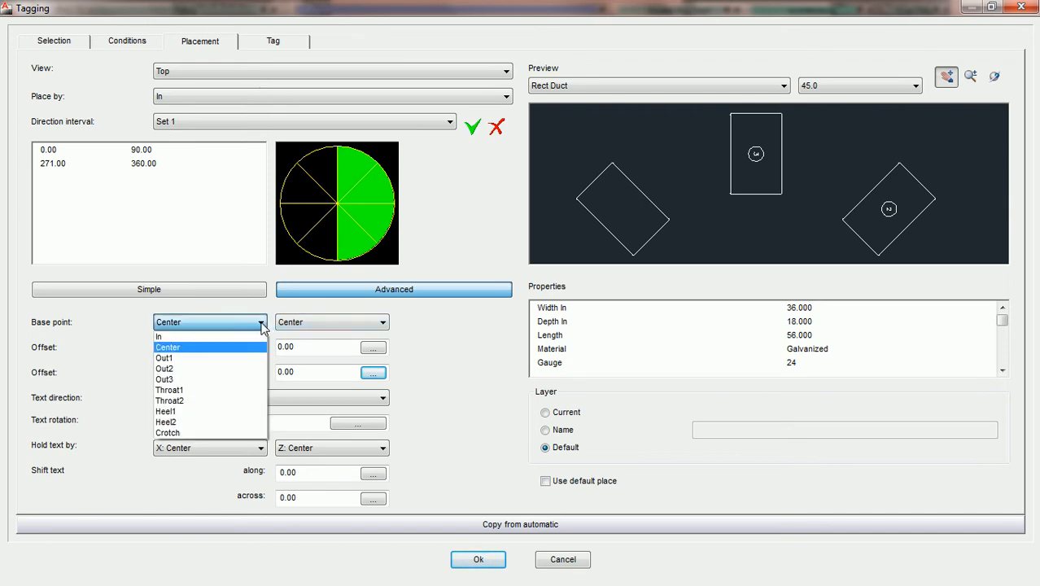
click(240, 336)
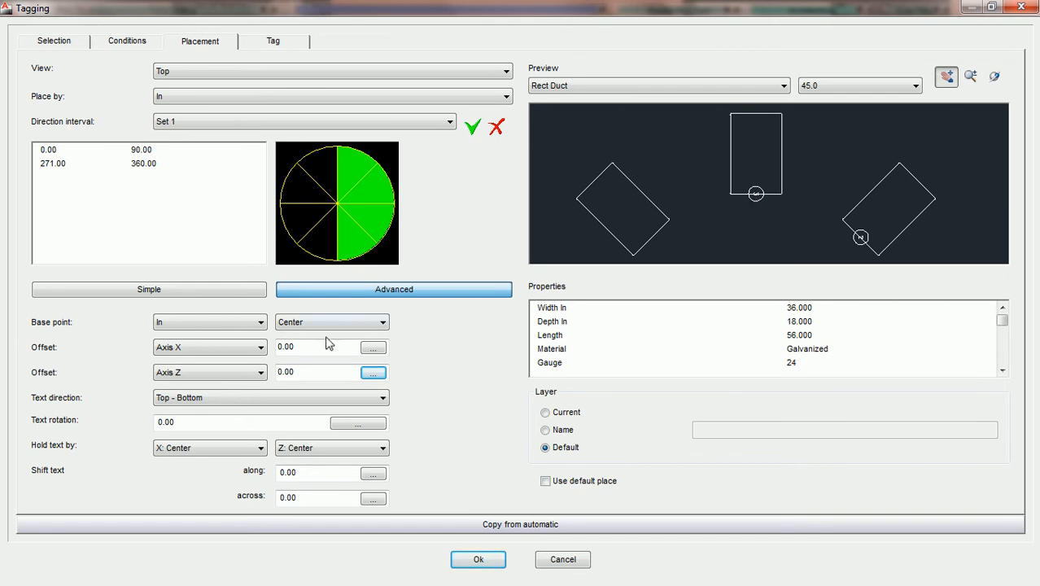
click(381, 323)
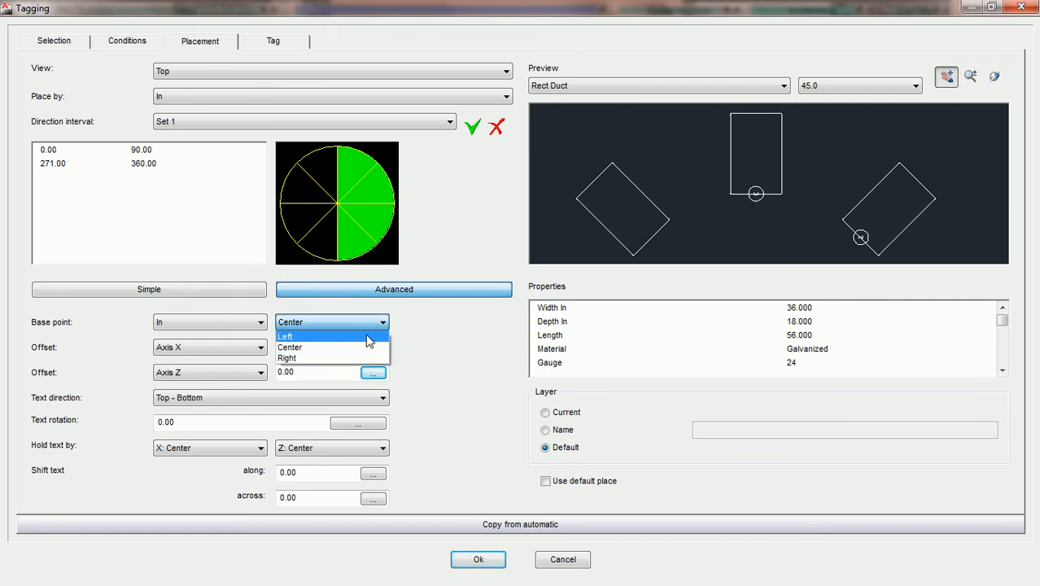
click(367, 336)
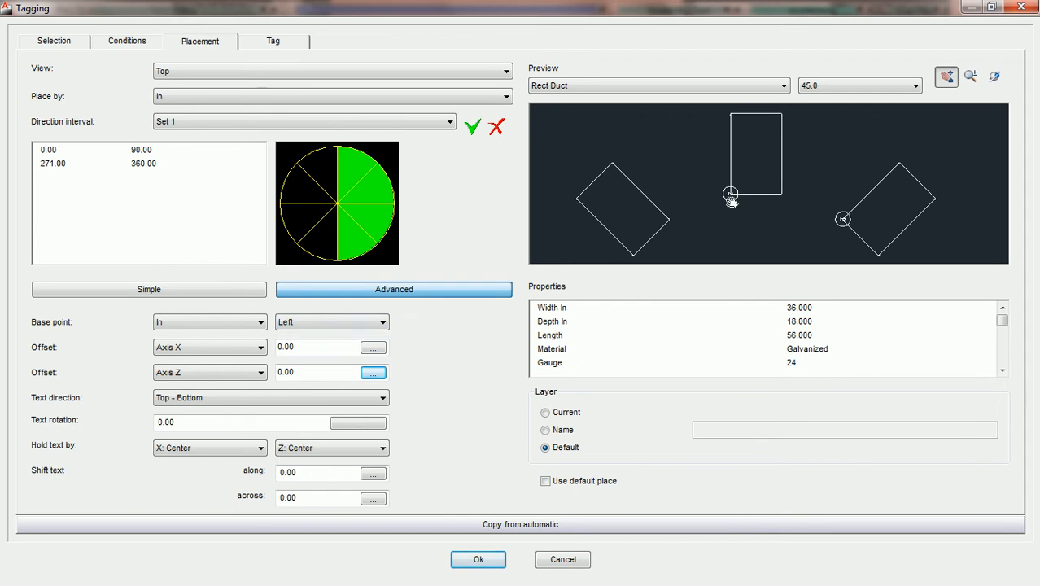
click(382, 324)
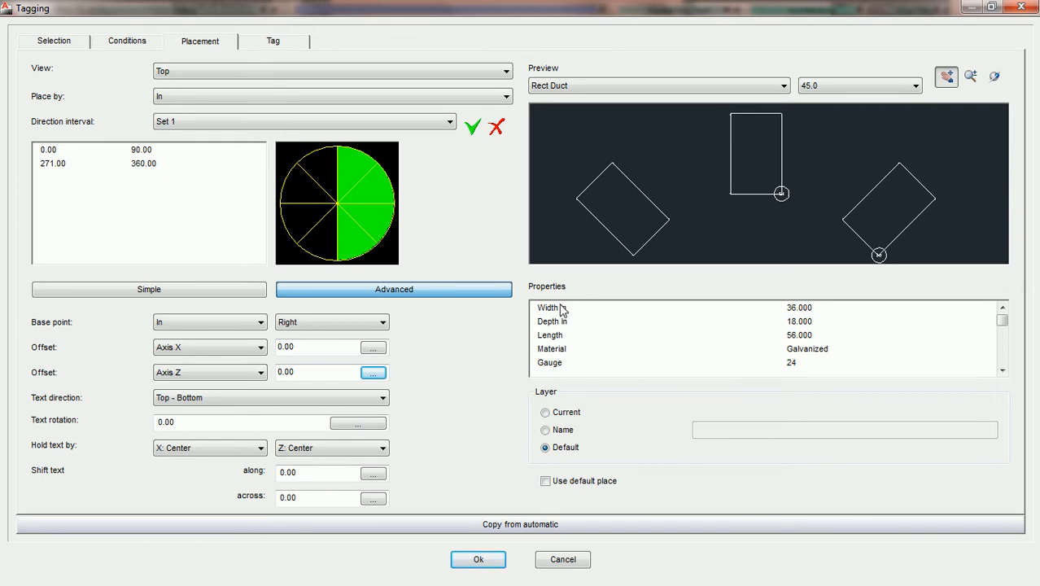
click(383, 322)
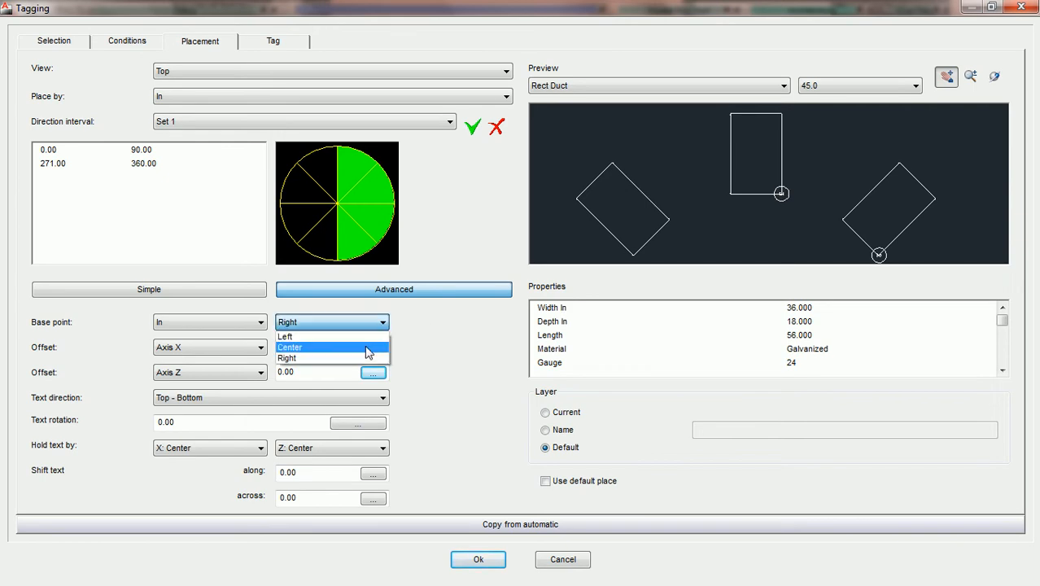
click(372, 353)
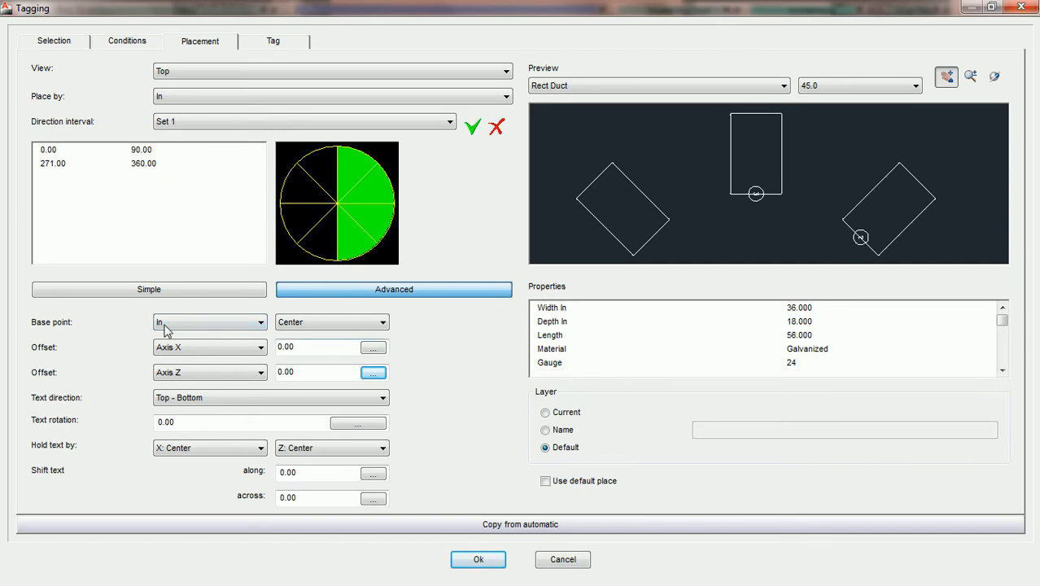
Try Center and Out1 as the base point of Set 1, checking the tag position in the preview.
click(254, 324)
click(242, 347)
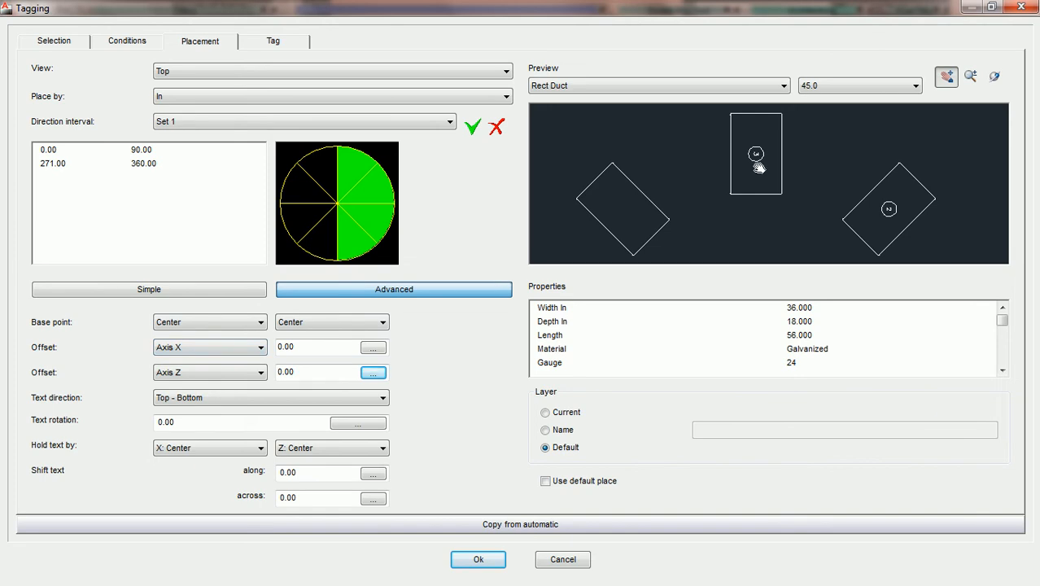
click(254, 323)
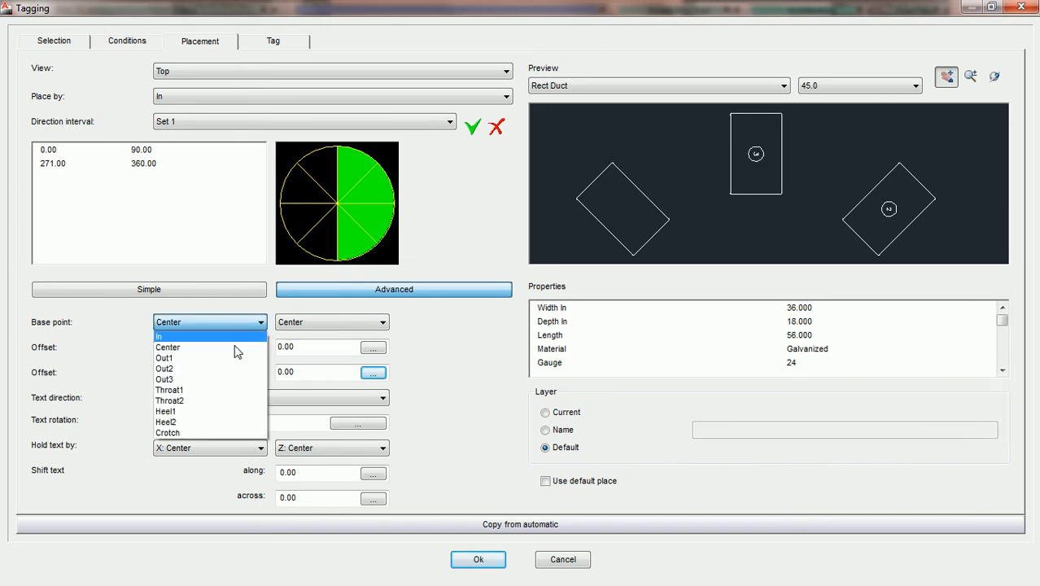
click(234, 358)
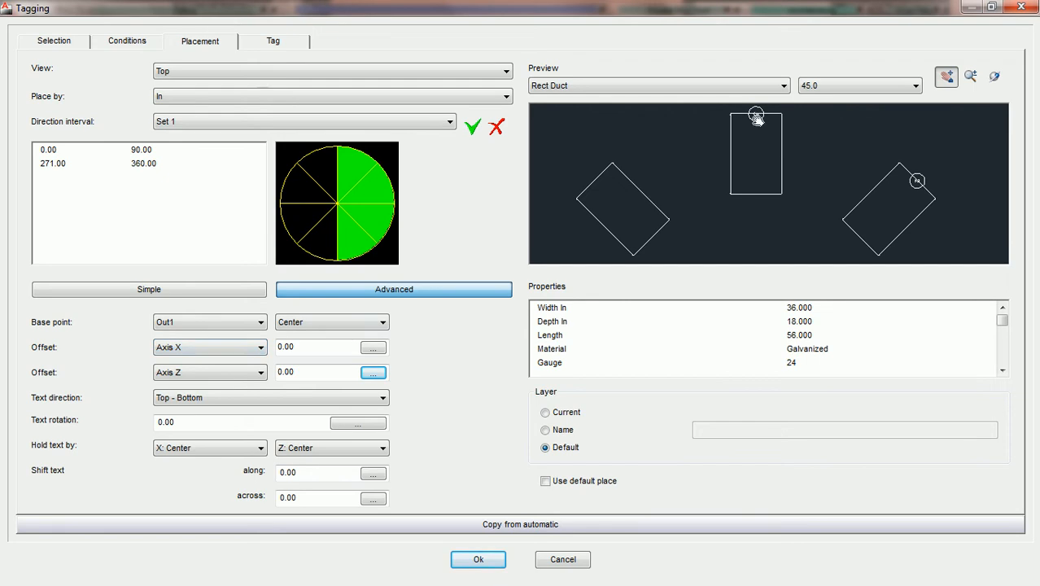
Try Throat1 as the base point of Set 1, checking the tags on the Square Elbow (Variable Depth) preview.
click(261, 323)
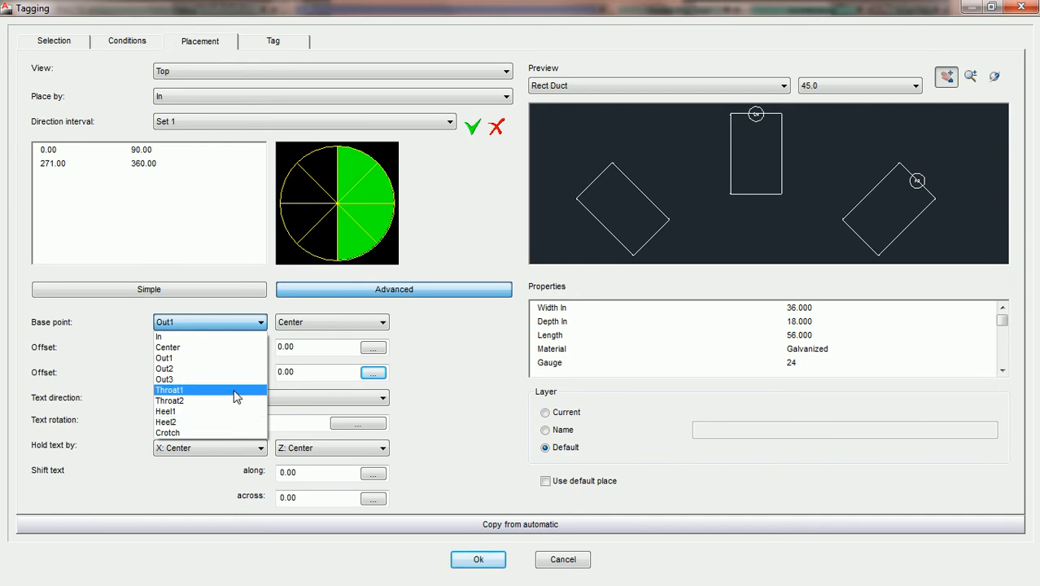
click(235, 391)
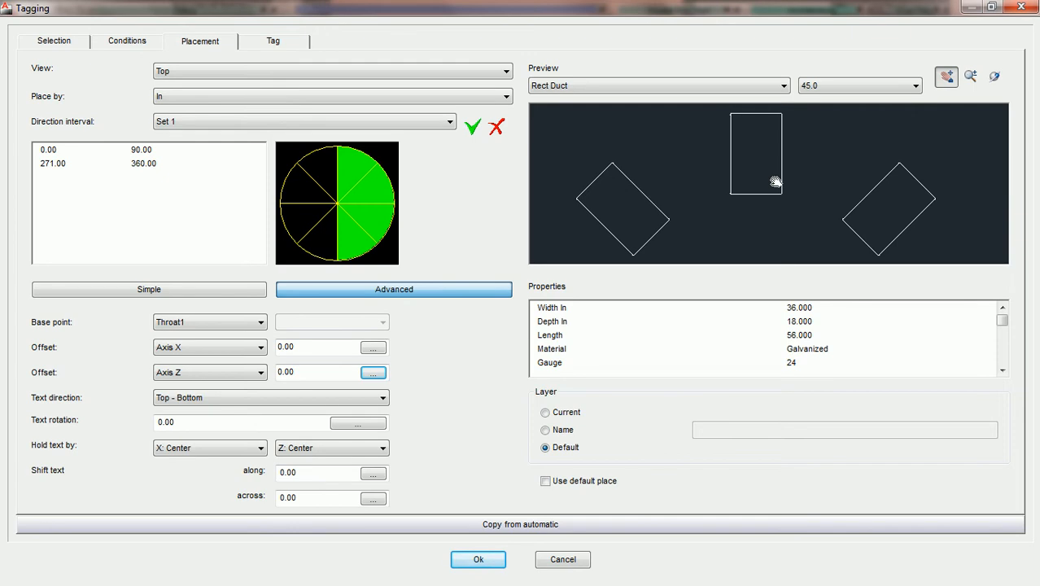
click(783, 86)
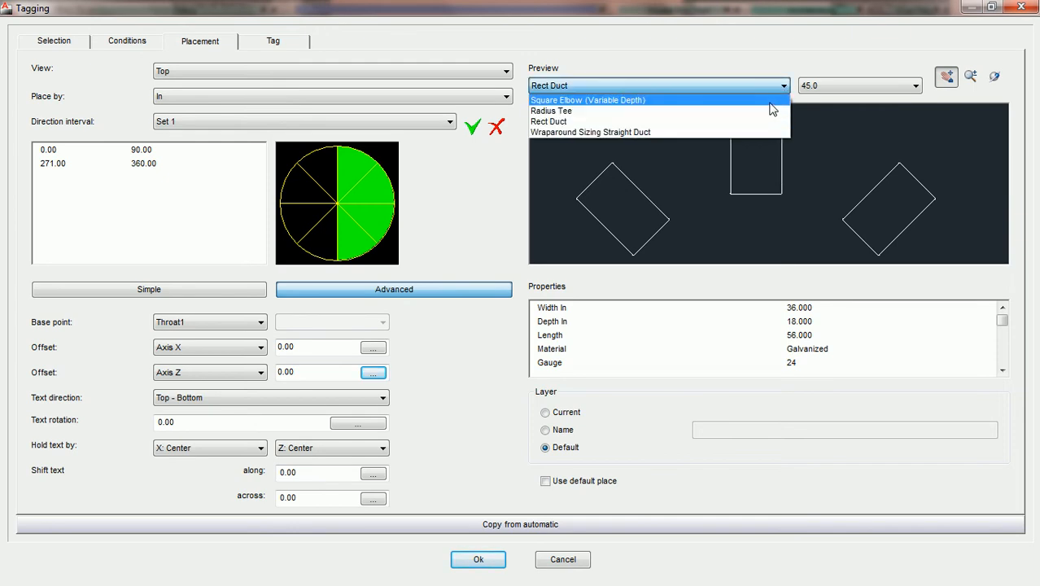
click(771, 102)
drag(778, 109, 775, 211)
scroll(775, 211, up, 5)
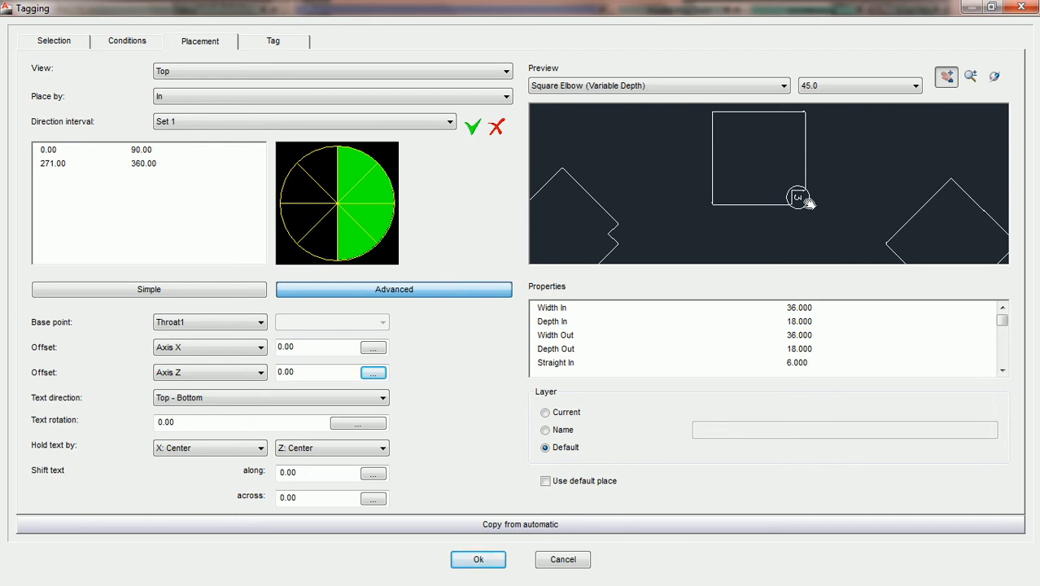
Try Heel1 as the base point of Set 1 and inspect the tag on the square elbow preview.
click(261, 324)
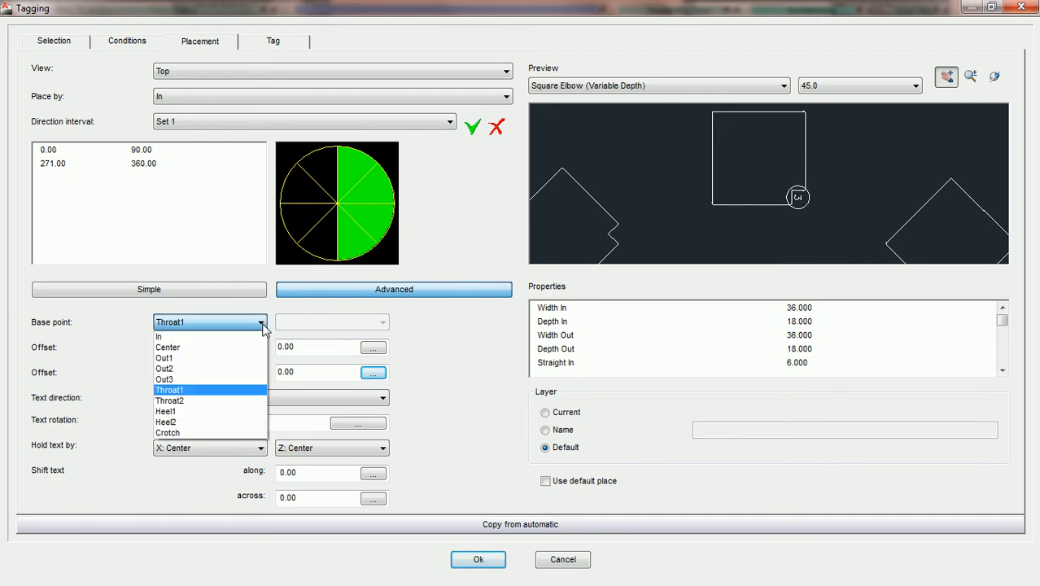
click(234, 412)
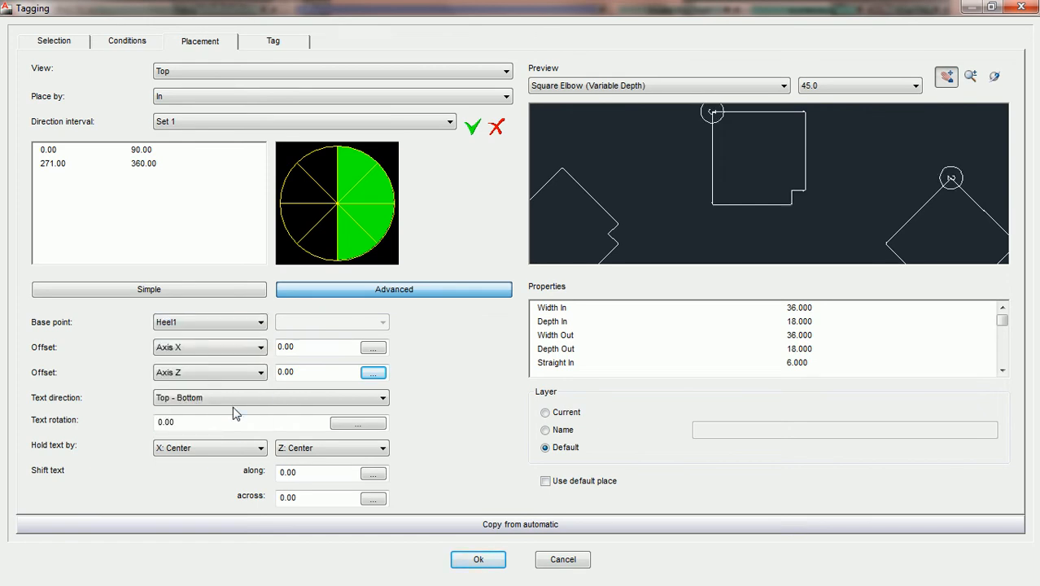
drag(746, 165, 745, 209)
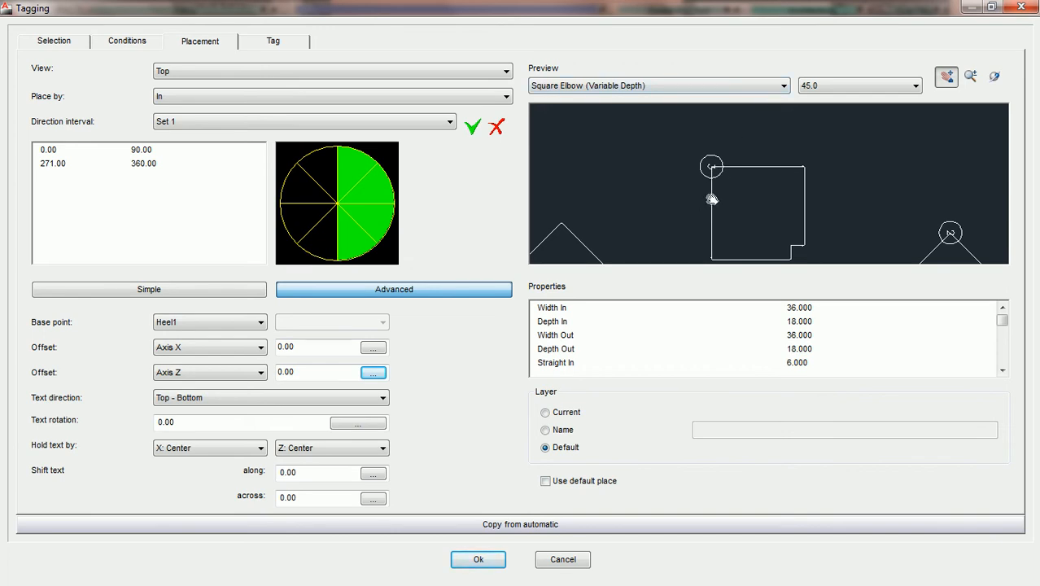
Try Crotch as the base point of Set 1, comparing the tags on the square elbow and Radius Tee previews.
click(260, 322)
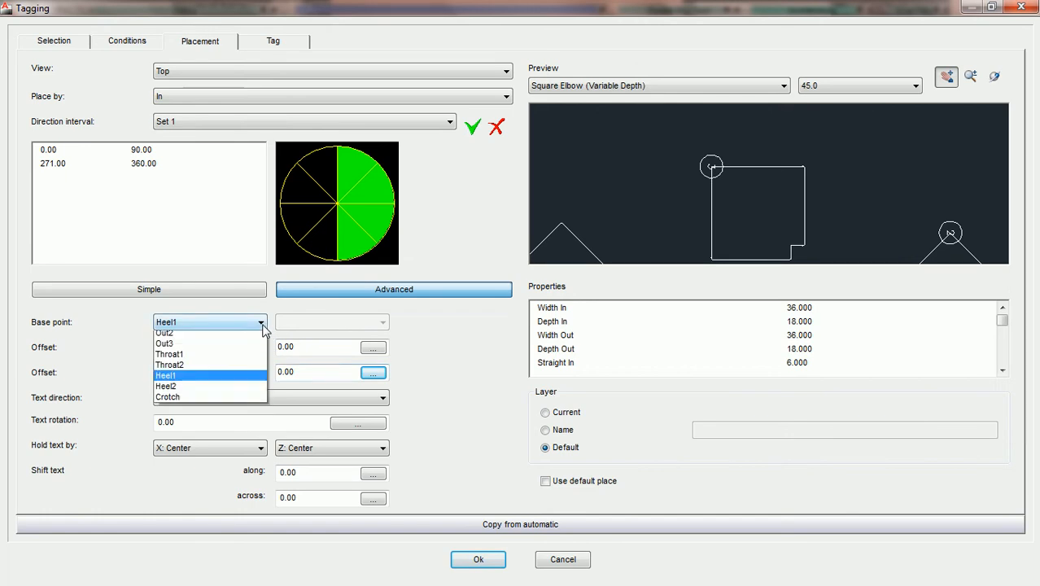
click(179, 432)
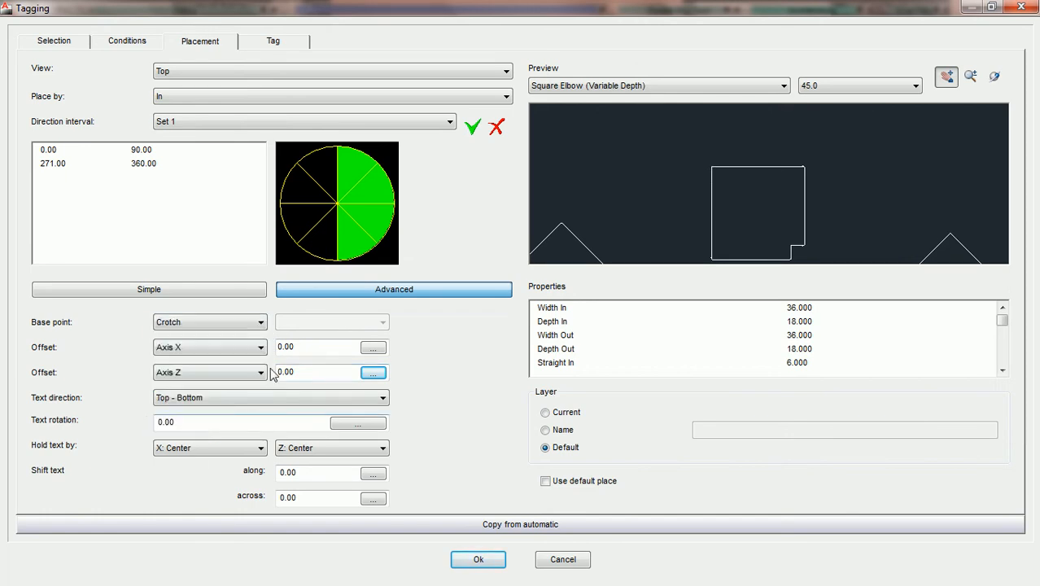
drag(768, 207, 778, 163)
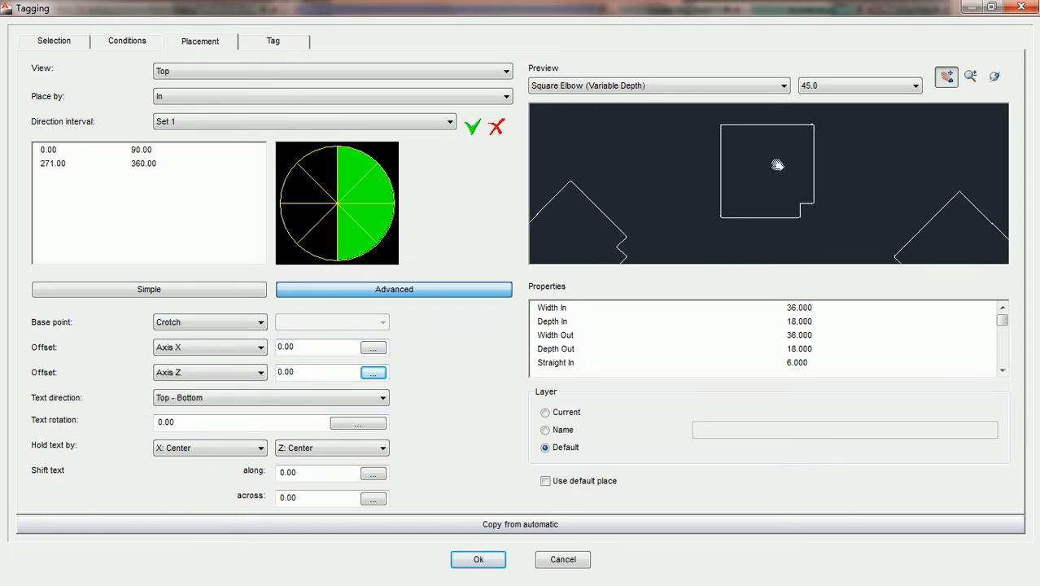
click(676, 86)
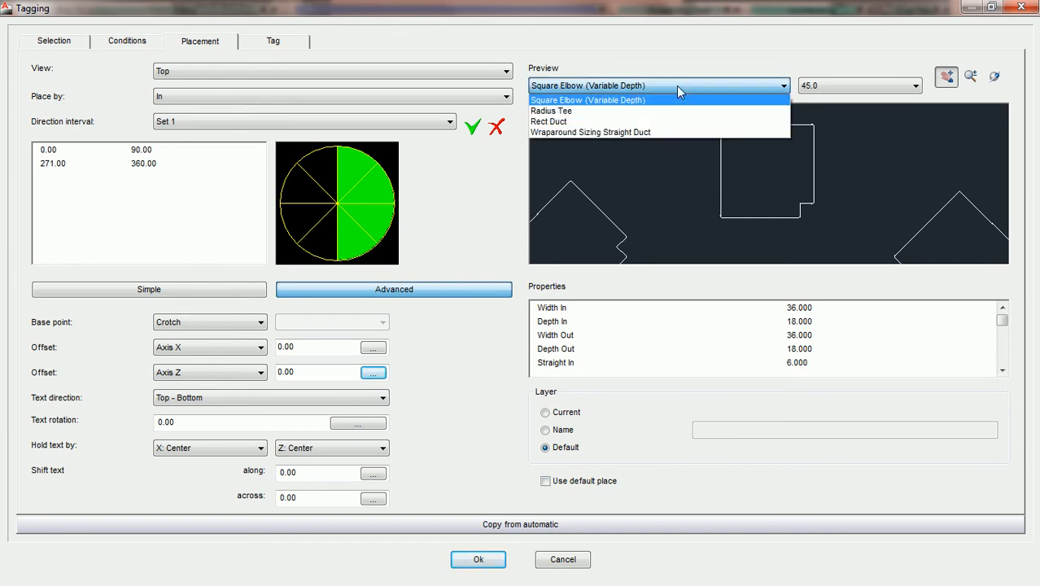
click(660, 113)
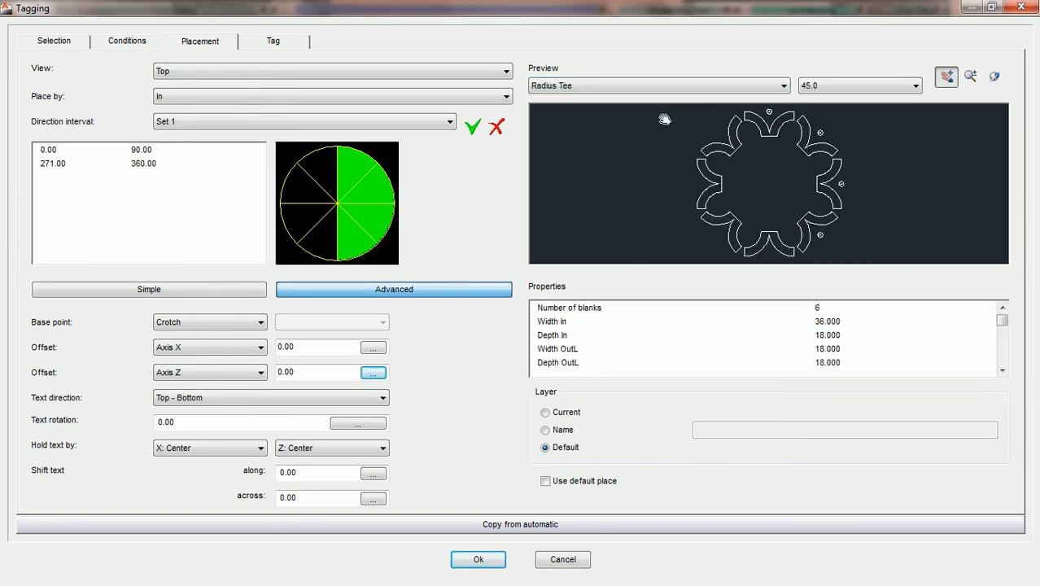
drag(778, 176, 775, 228)
scroll(774, 228, up, 6)
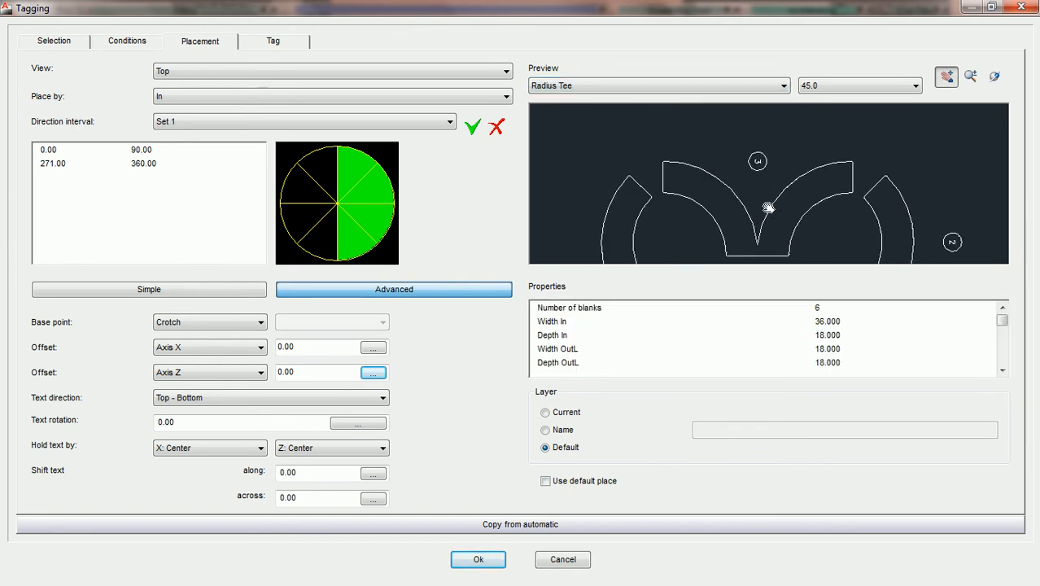
scroll(786, 167, down, 2)
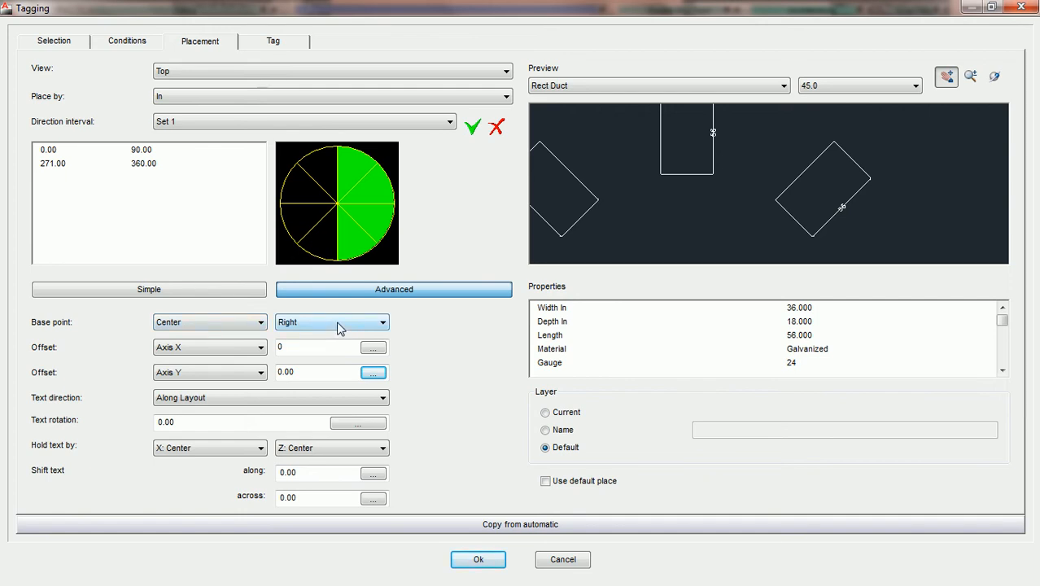
Examine the tags on the Rect Duct preview and review the axis choices for the first offset of Set 1.
drag(738, 215, 734, 237)
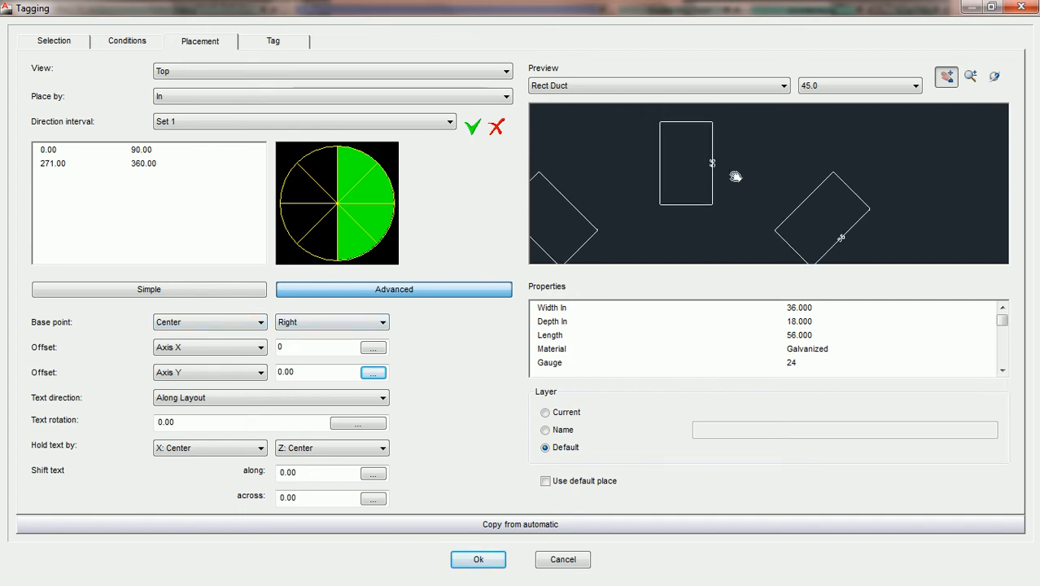
scroll(737, 177, up, 1)
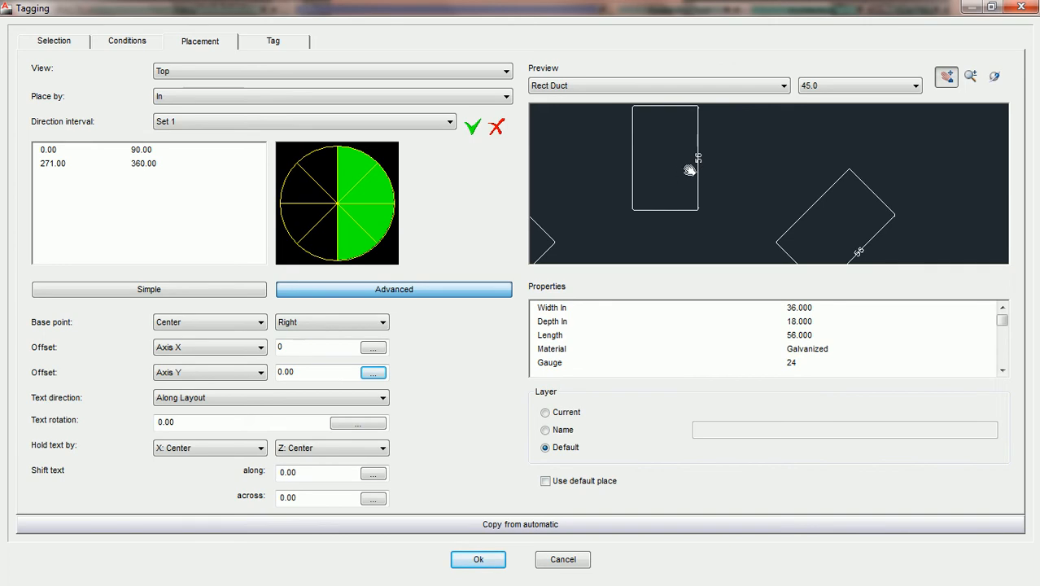
drag(759, 191, 759, 177)
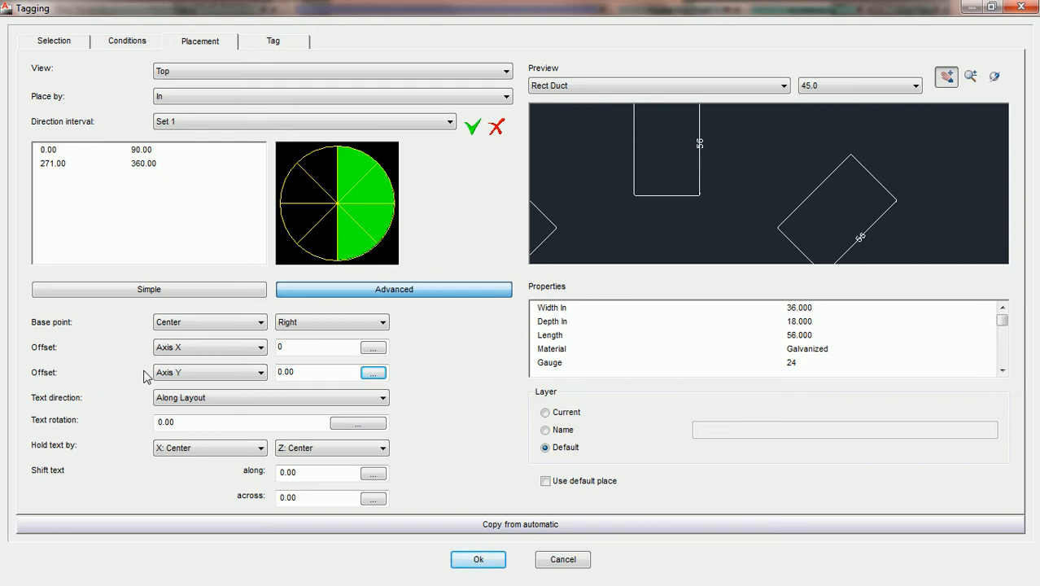
click(262, 348)
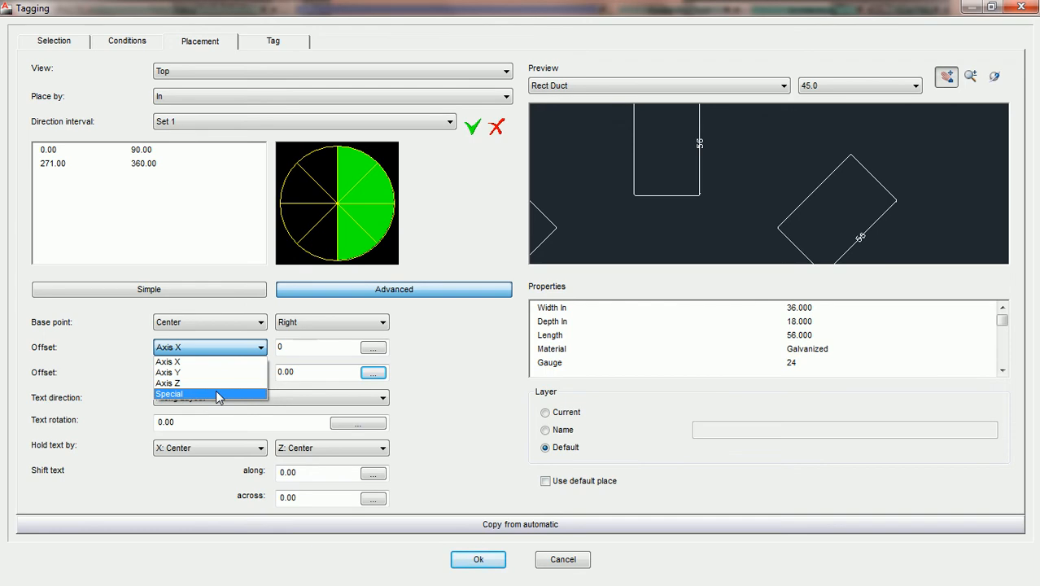
click(235, 352)
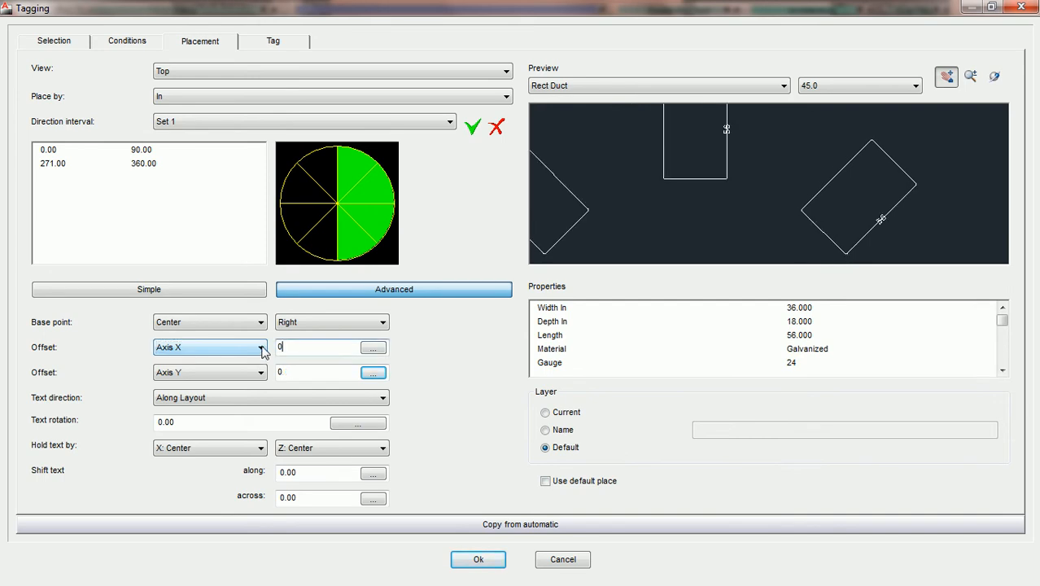
click(261, 349)
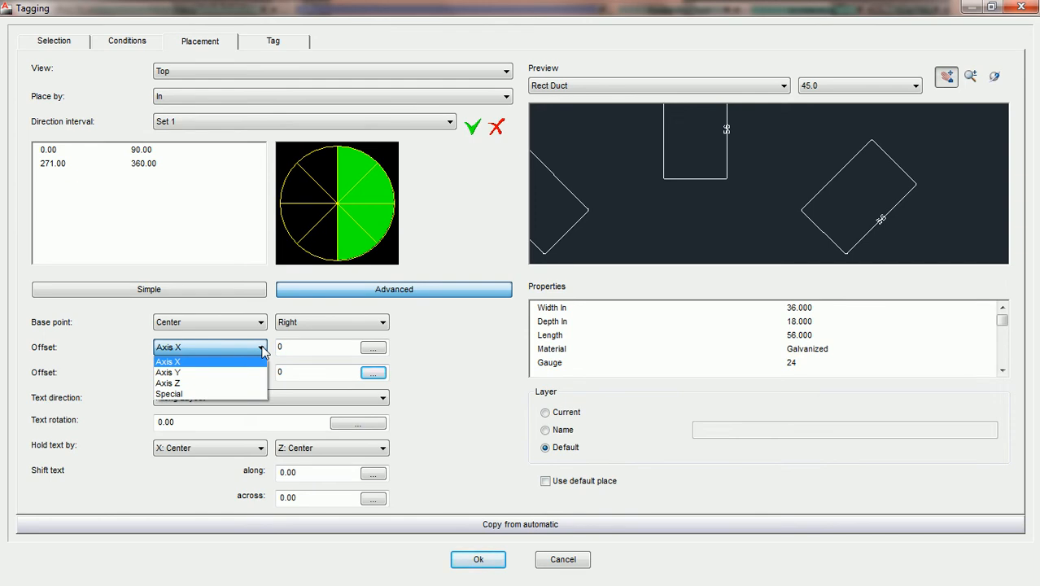
click(262, 350)
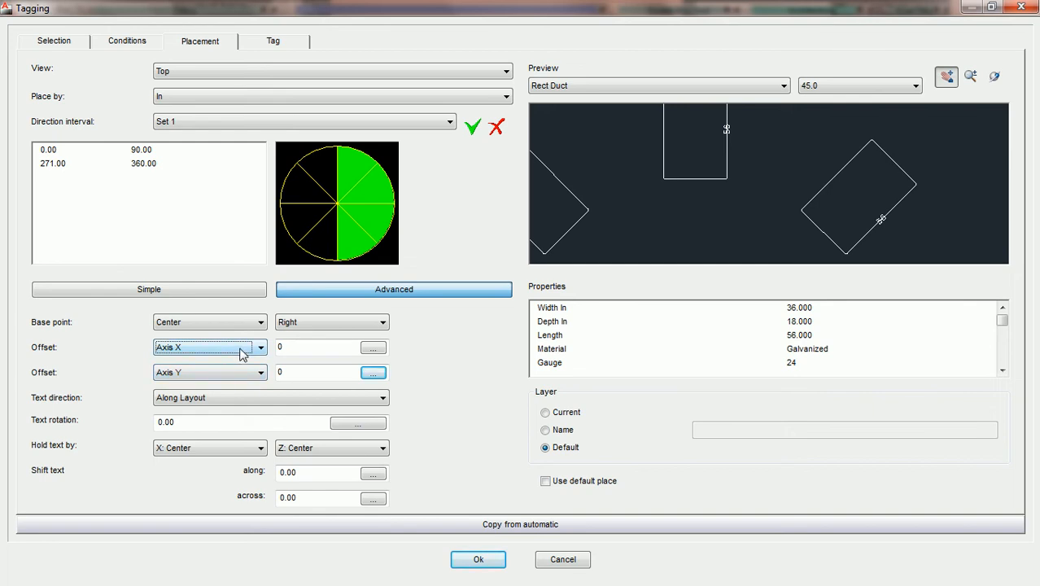
Try Axis X offsets of 8 and -8 for the Set 1 tags.
double_click(298, 347)
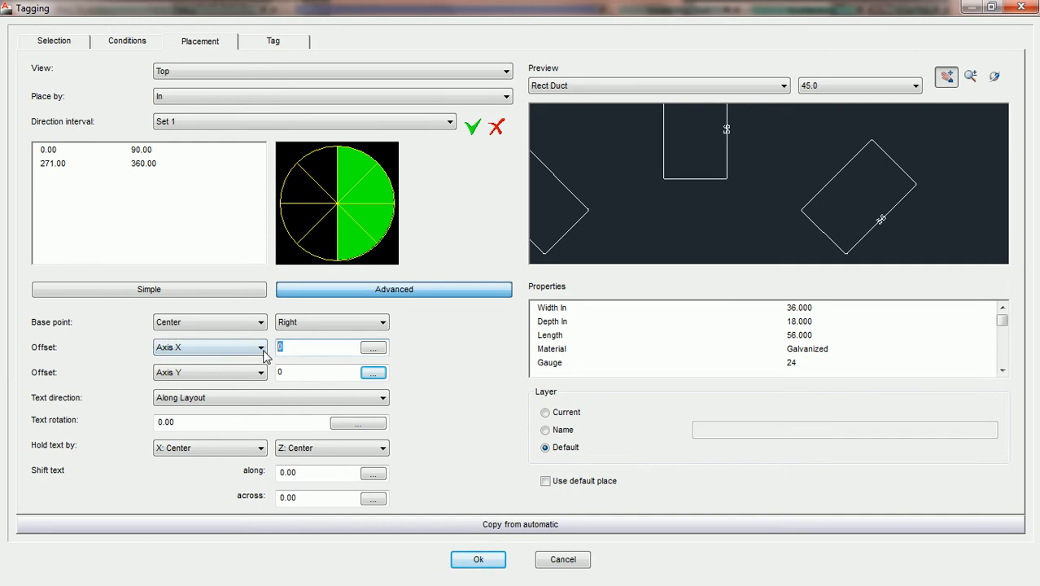
text(8)
drag(317, 345, 251, 346)
text(-8)
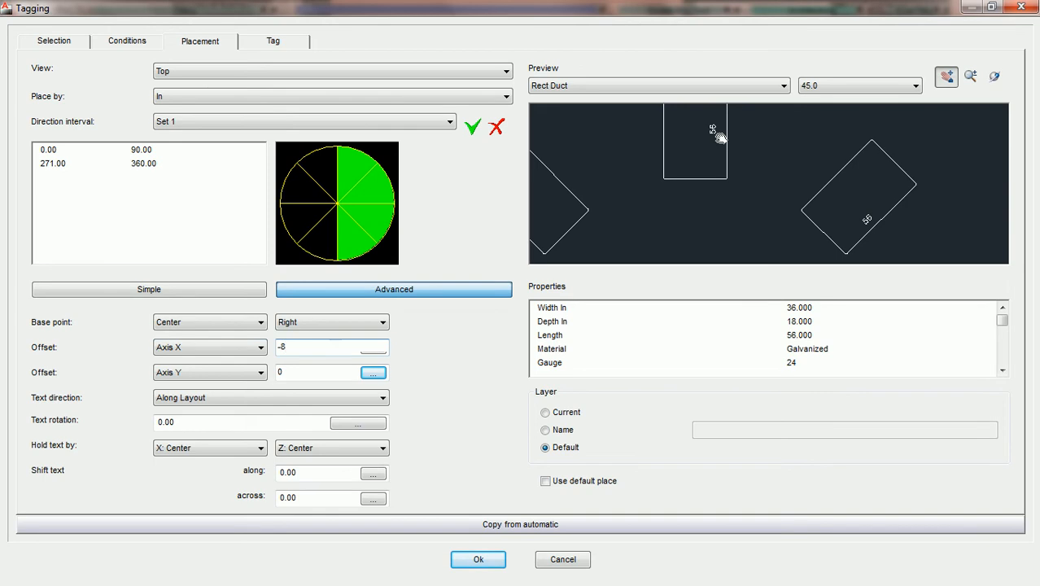
Try Axis Y offsets of 6 and -6 for the Set 1 tags.
double_click(292, 372)
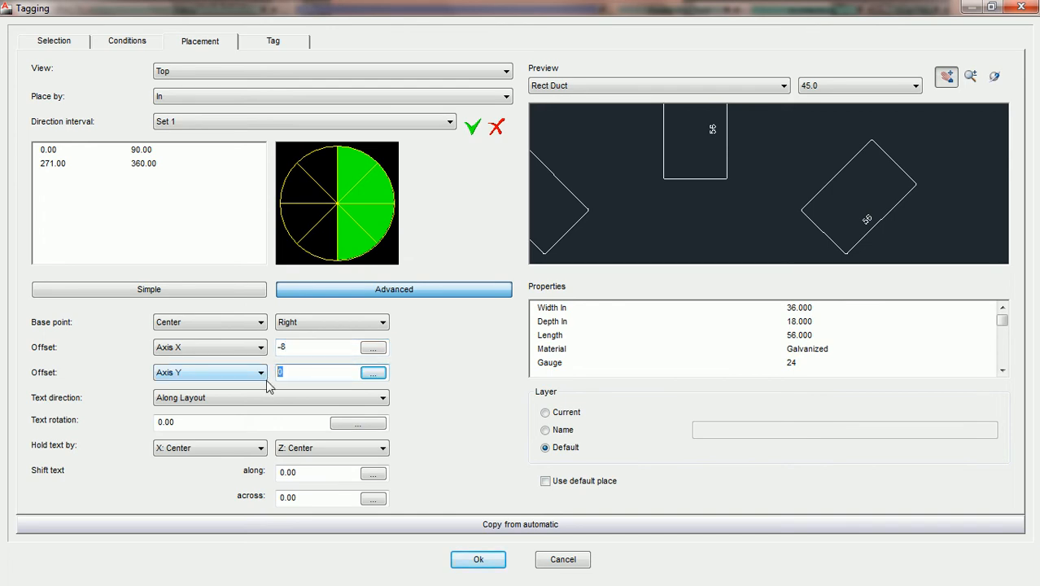
text(6)
key(BackSpace)
text(-6)
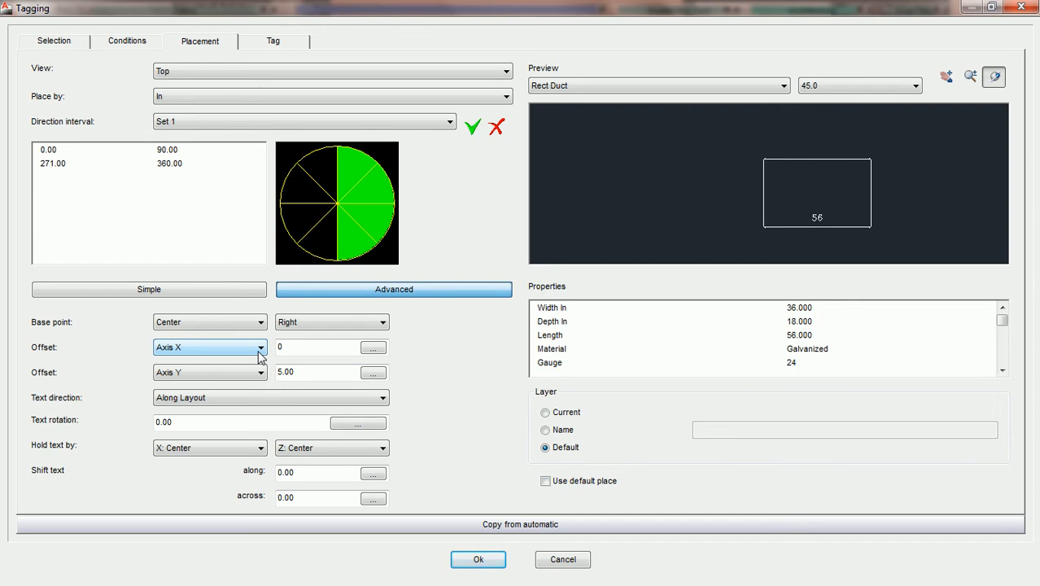
Change the first offset of Set 1 to Axis Z and accept the tagging settings.
click(260, 350)
click(248, 383)
click(478, 561)
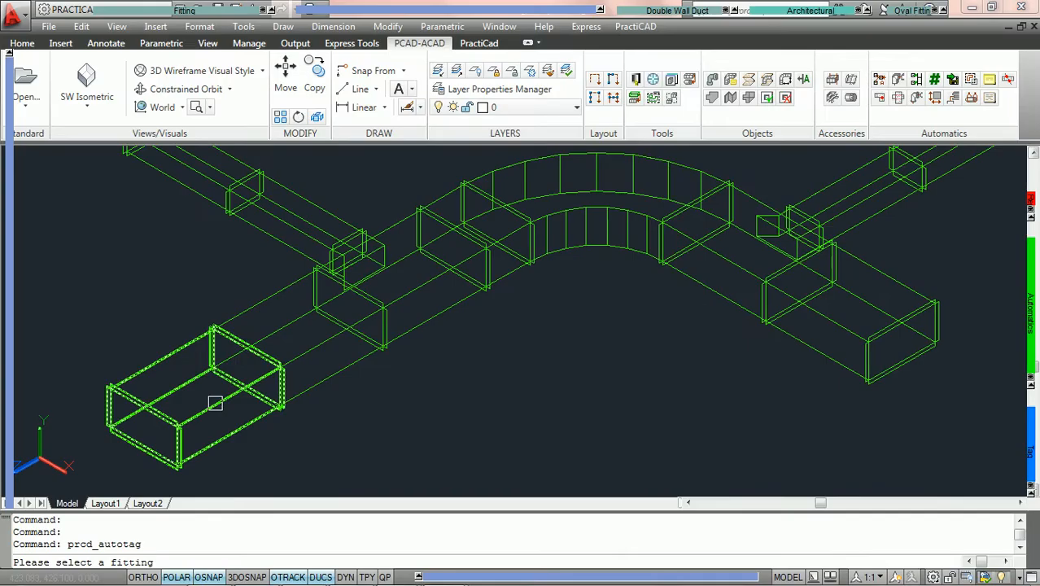
Tag the duct run automatically by picking its end duct, and inspect the tag placed on that duct.
click(215, 403)
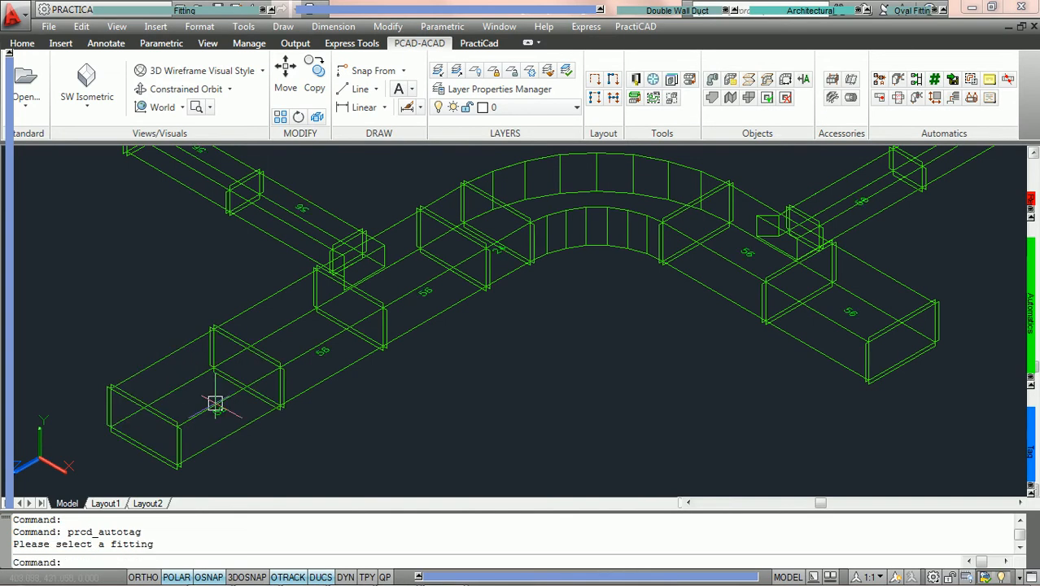
scroll(231, 418, up, 4)
scroll(400, 372, down, 3)
scroll(372, 358, up, 3)
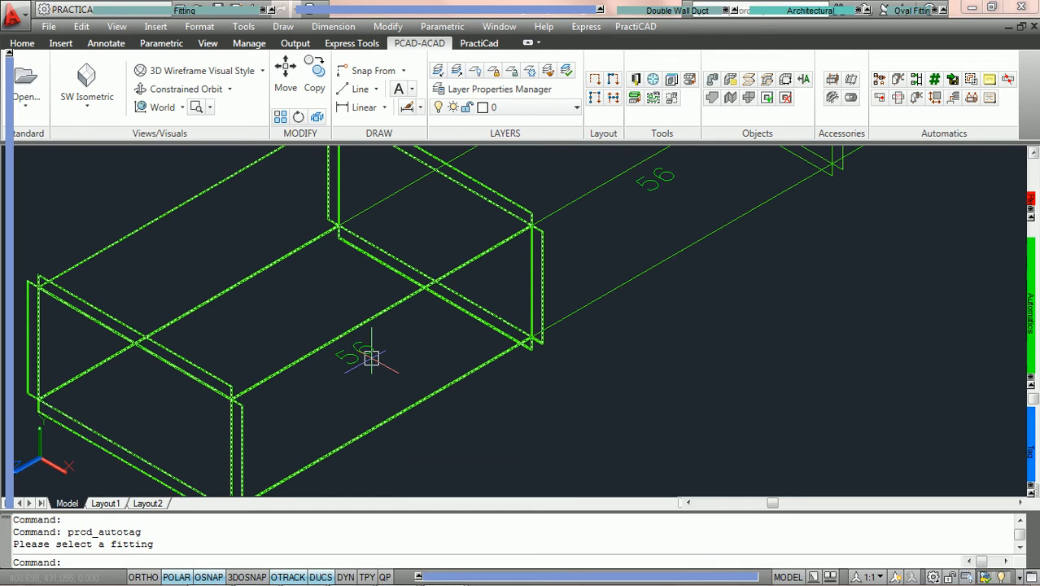
Switch the model to the Left view and check the tag's height within the duct.
click(89, 110)
click(96, 195)
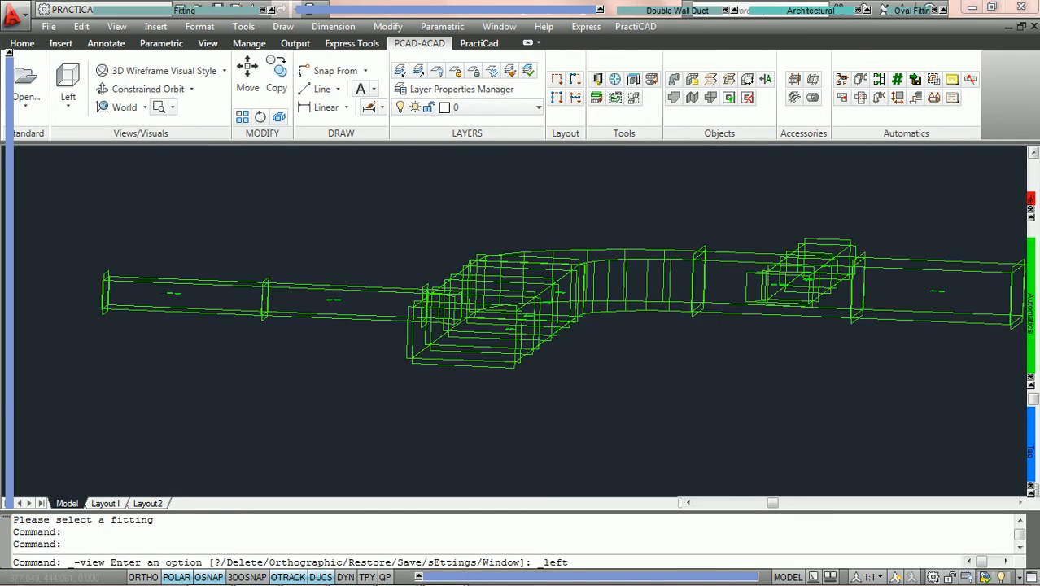
scroll(257, 347, up, 3)
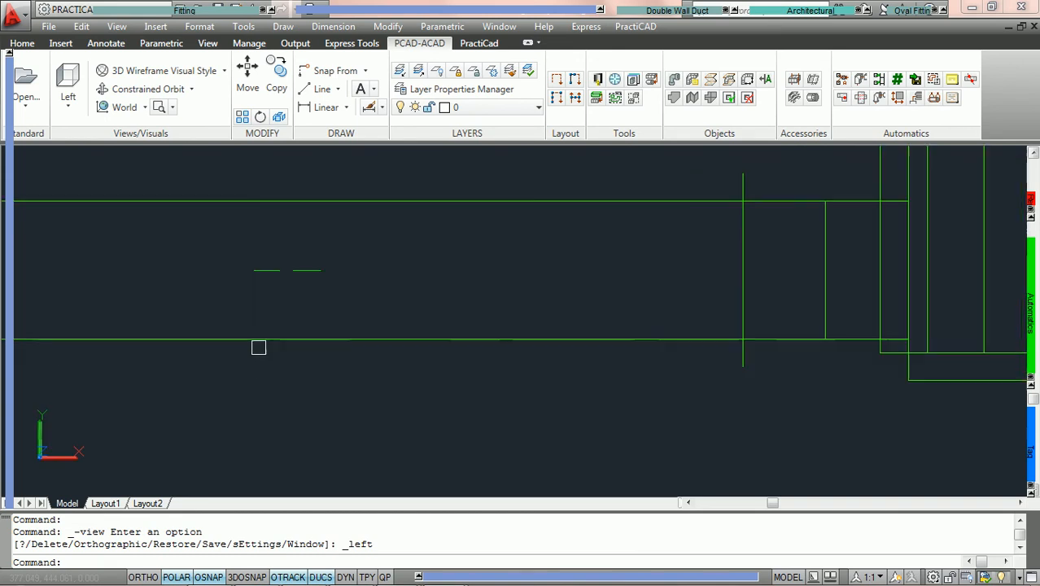
click(288, 263)
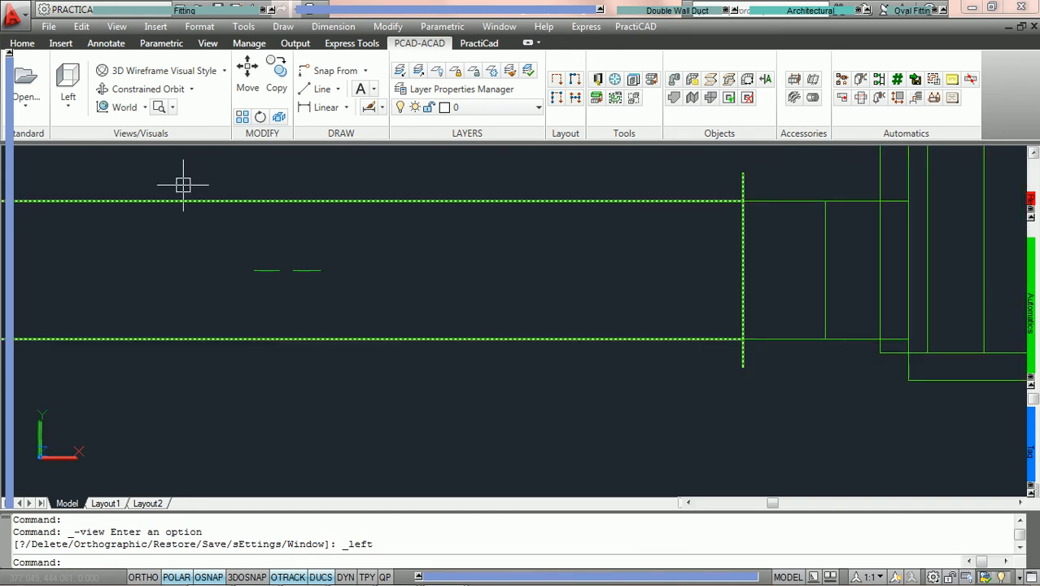
Return to the SW Isometric view and inspect the tags along the duct run.
click(72, 109)
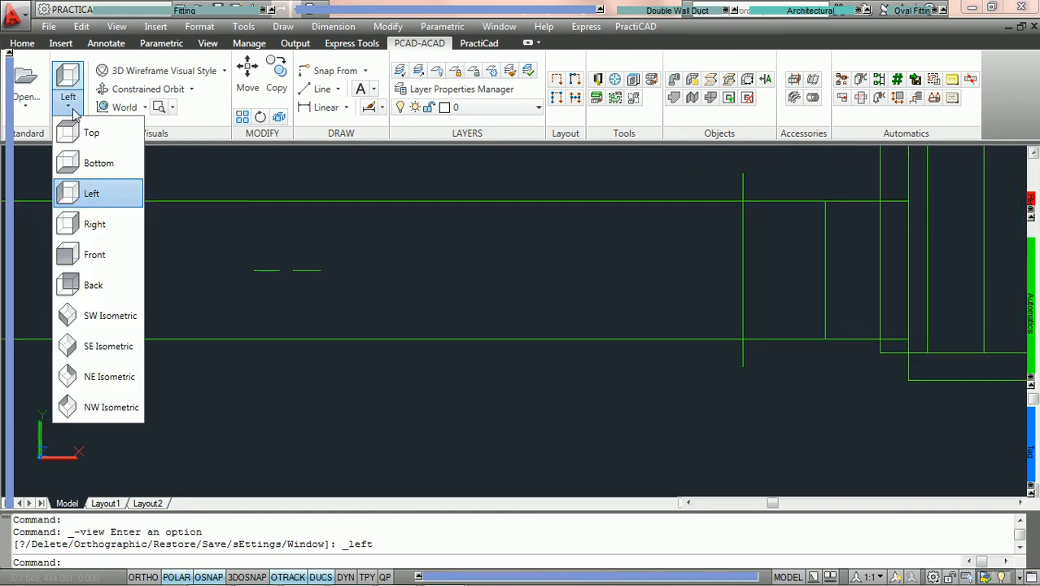
click(105, 316)
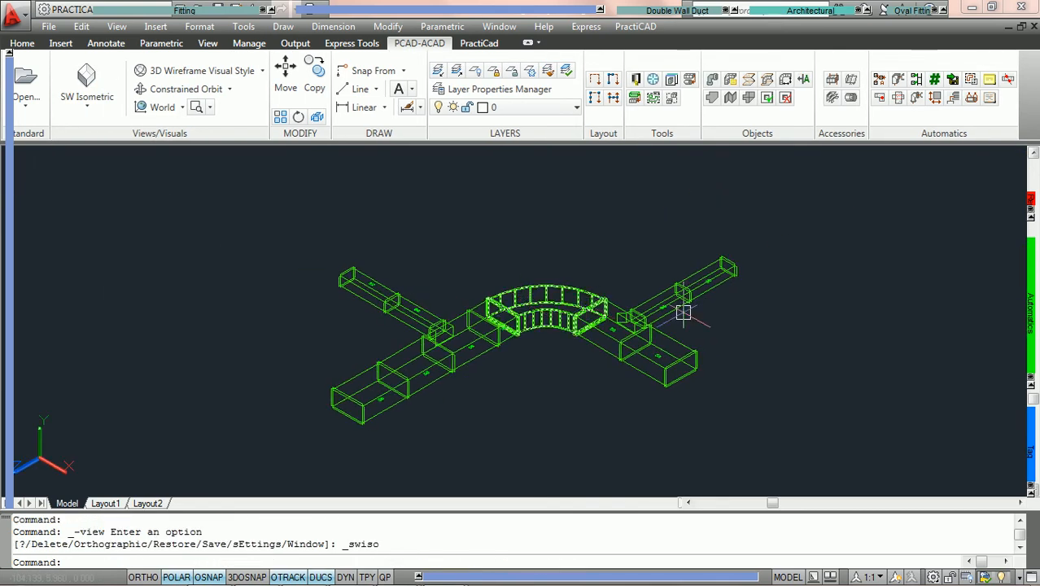
scroll(399, 400, up, 5)
mouse_move(529, 360)
middle_down()
mouse_move(641, 329)
mouse_move(465, 353)
middle_up()
scroll(465, 353, down, 2)
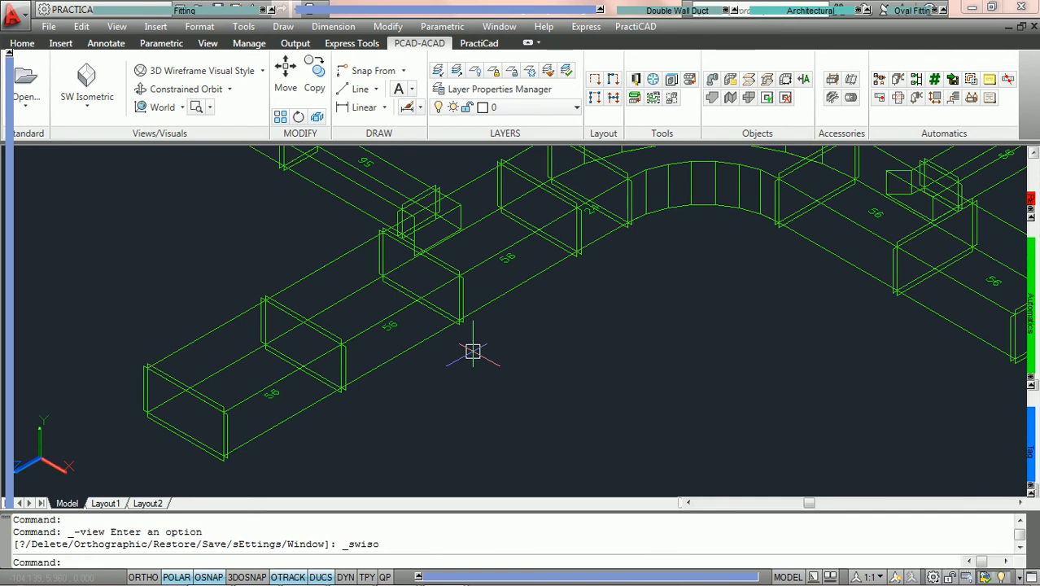
Preview the duct model in the 3D Hidden visual style, and settle on the Realistic visual style.
click(324, 155)
click(262, 72)
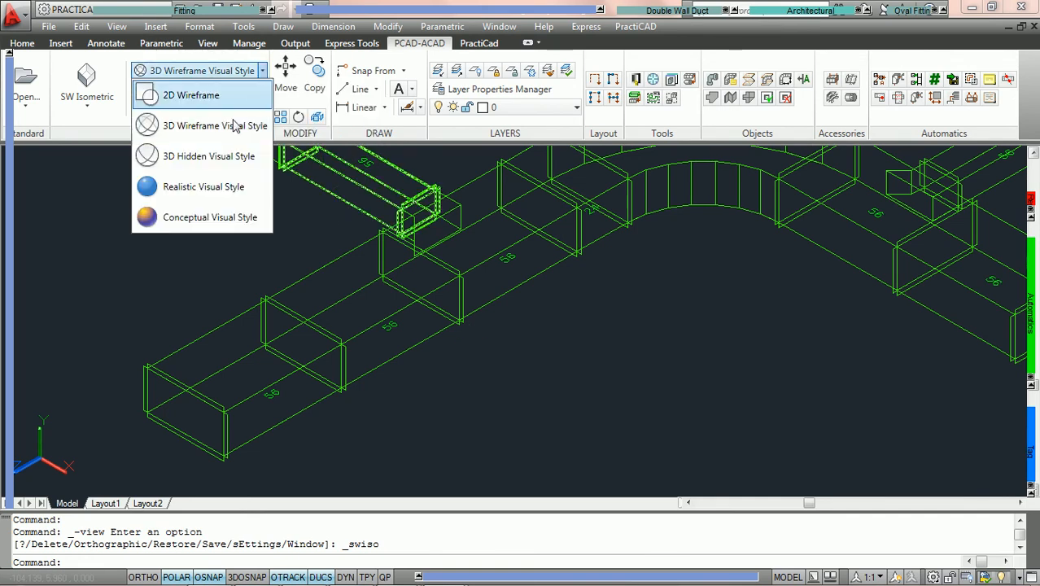
click(163, 153)
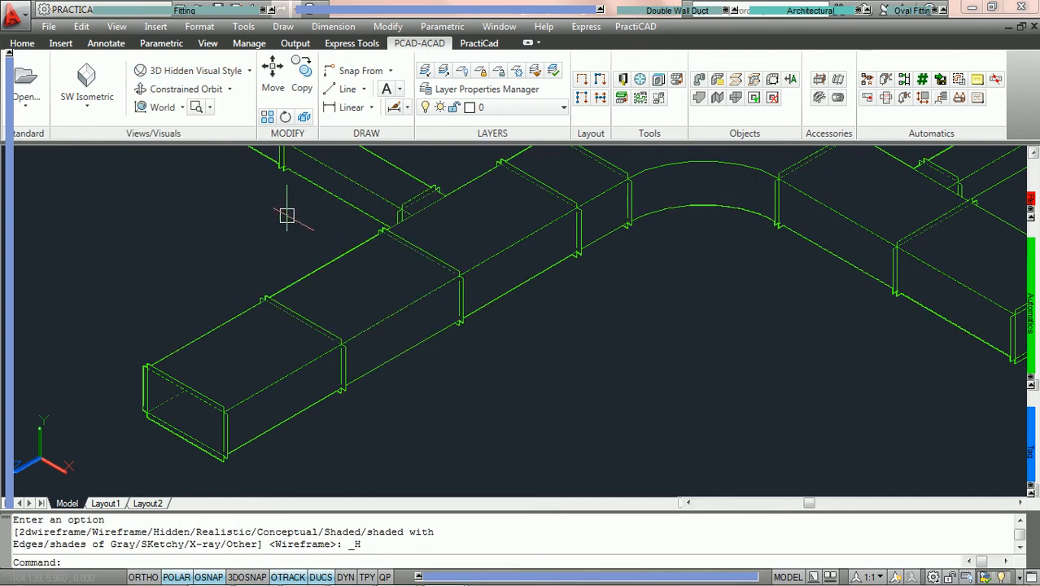
click(244, 71)
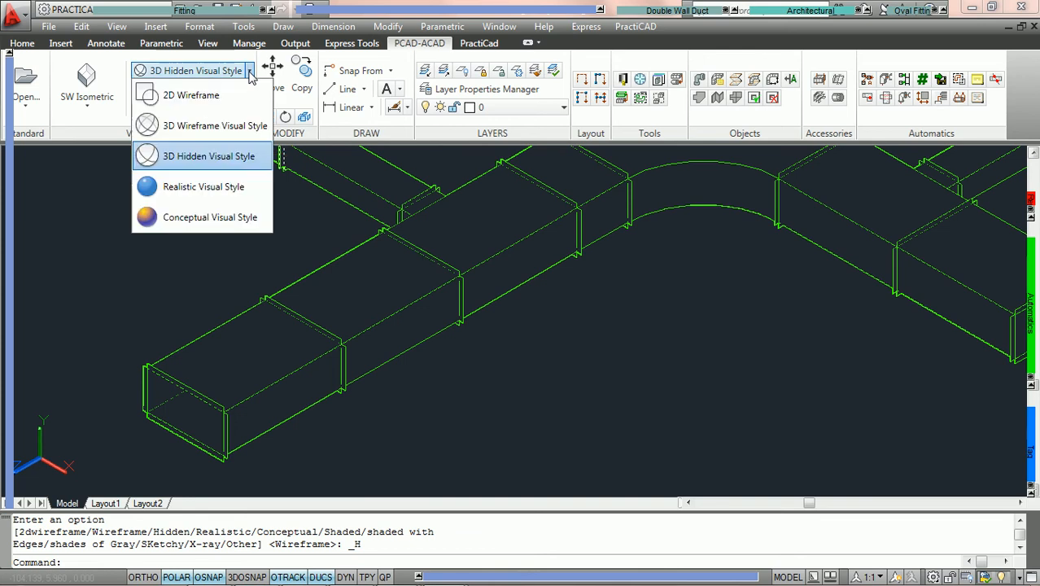
click(201, 191)
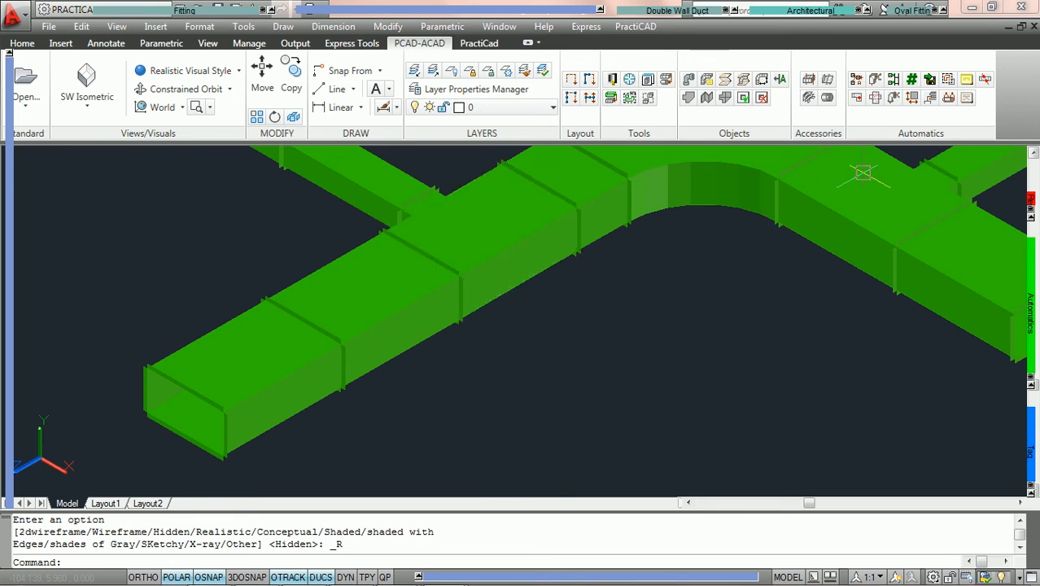
Set the Axis Z offset of the automatic tags' Set 1 to 10 and accept the tagging settings.
click(966, 81)
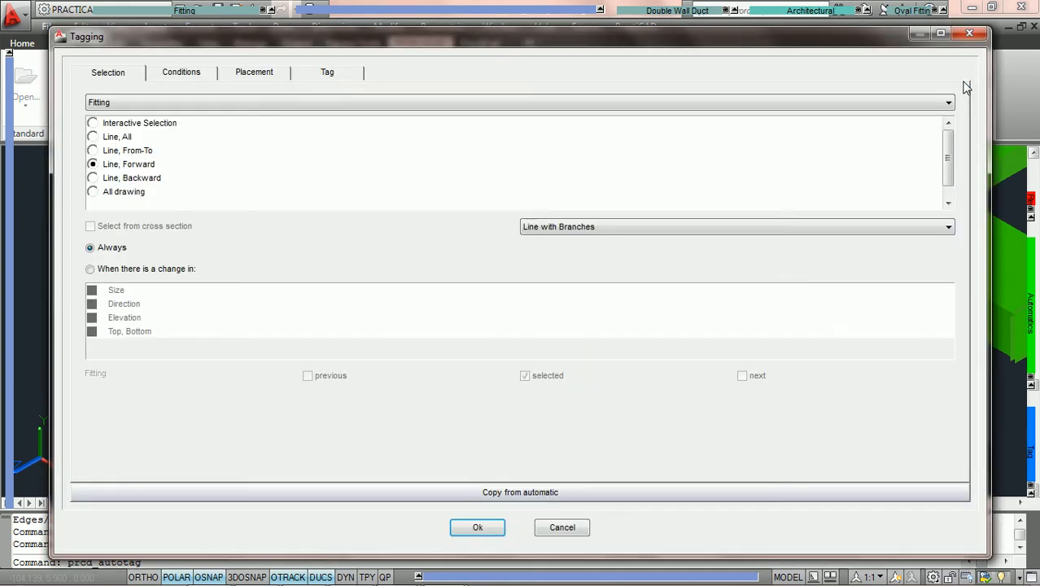
click(262, 74)
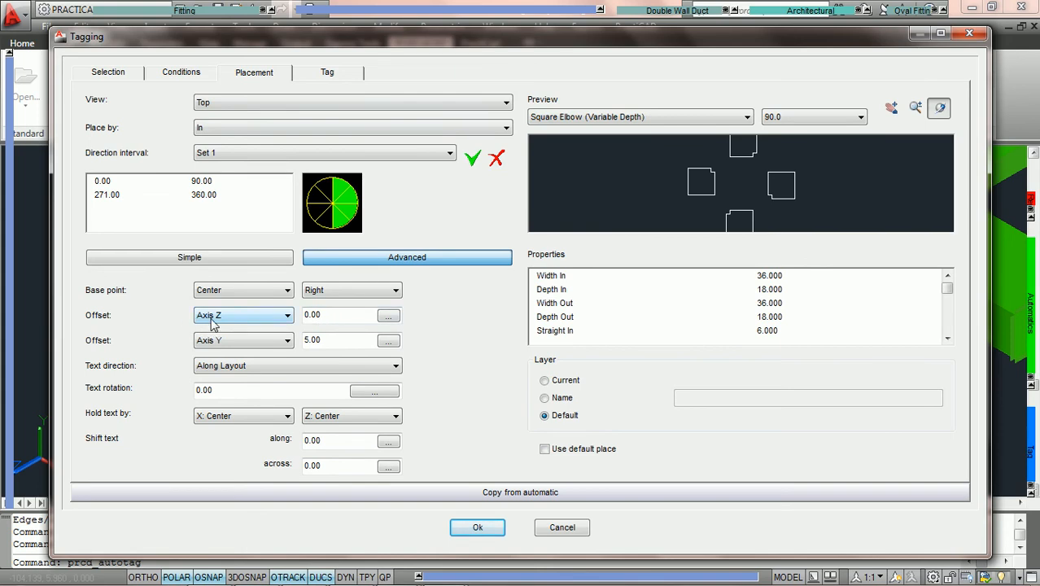
click(332, 318)
text(10)
click(477, 528)
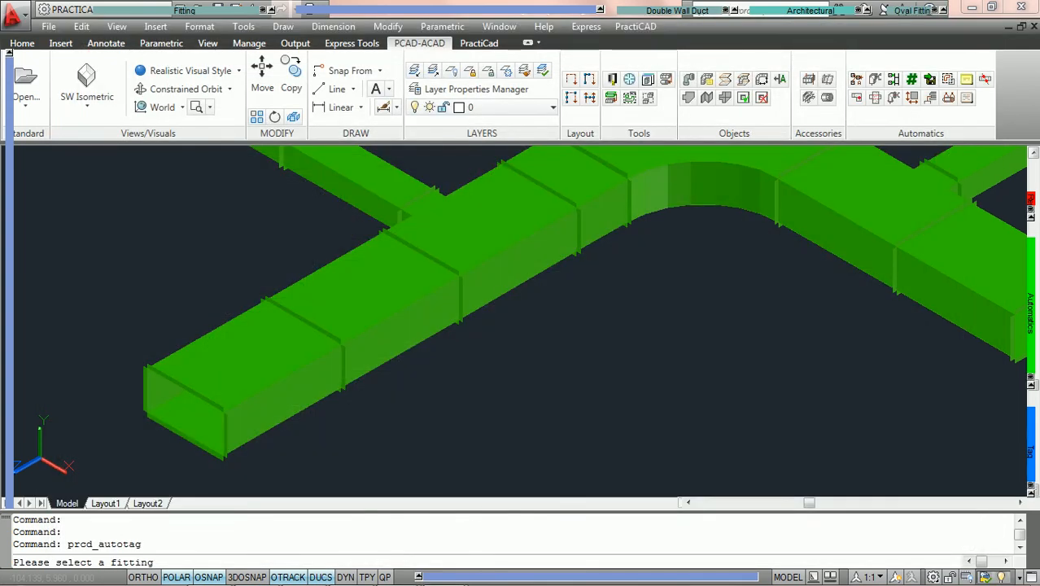
Tag the duct run starting from its open end duct, and inspect the tags on the shaded main run and branches.
click(279, 413)
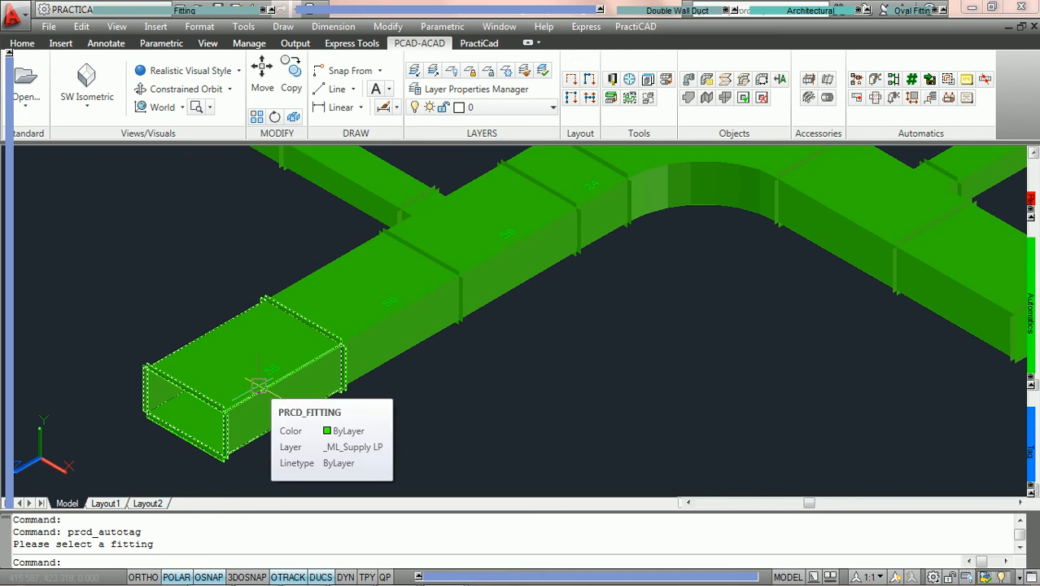
scroll(259, 386, up, 4)
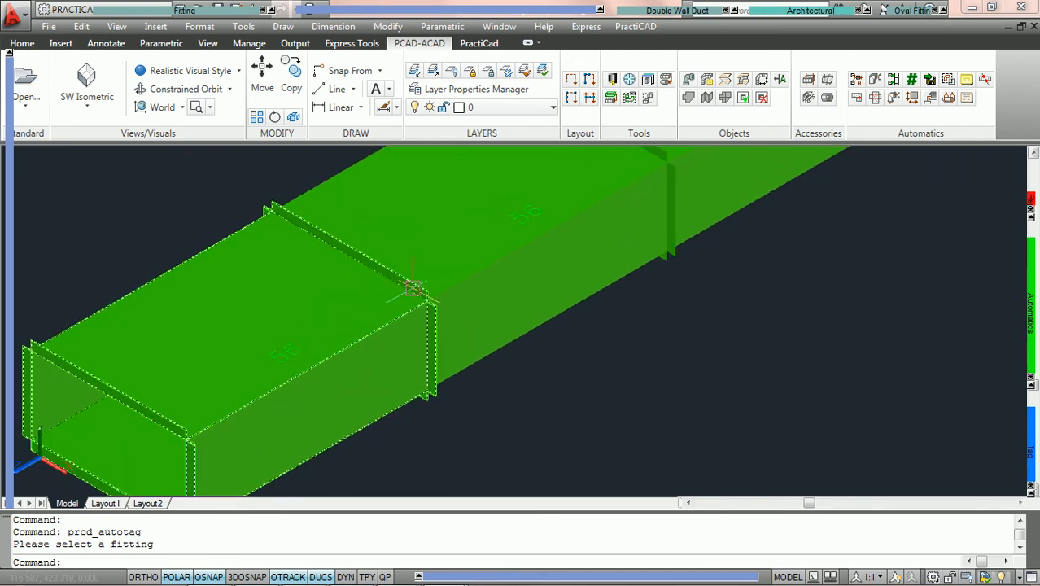
middle_drag(658, 219, 520, 282)
scroll(564, 281, down, 2)
middle_drag(678, 242, 546, 306)
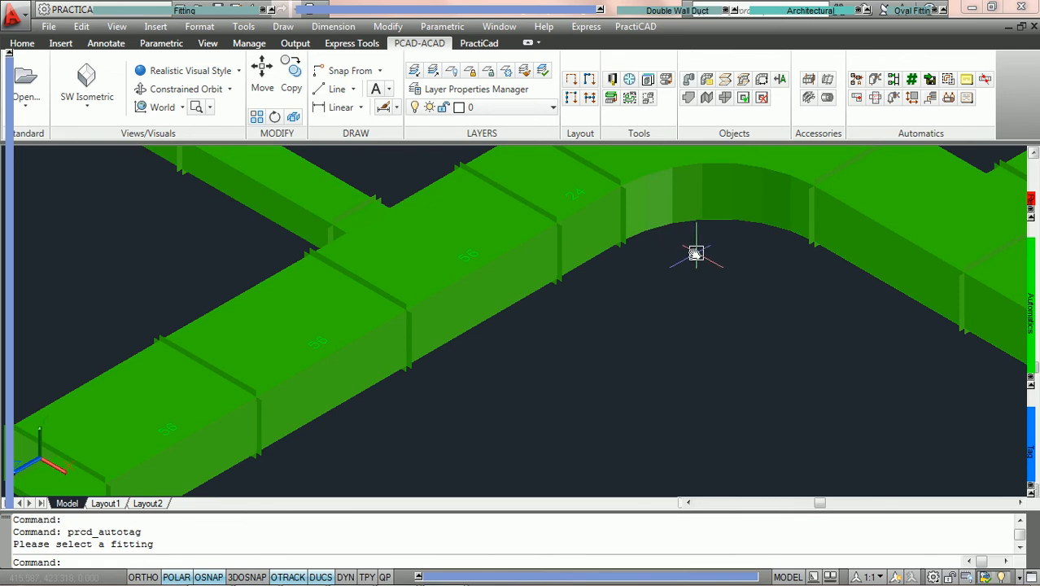
scroll(592, 274, down, 3)
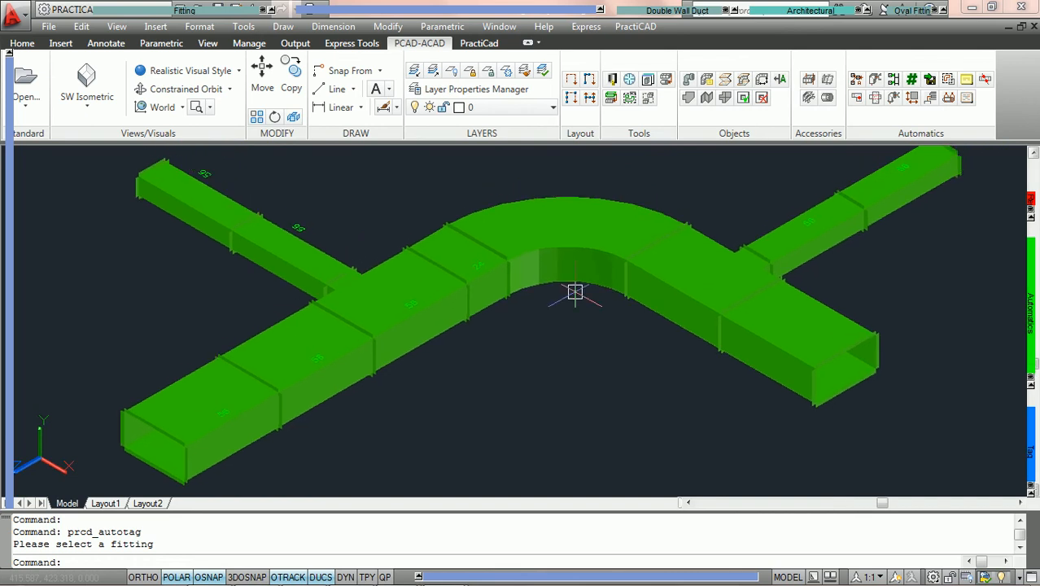
In the square elbow's tag placement, set the first offset to Special and the base point to Heel1, and inspect the preview.
click(575, 292)
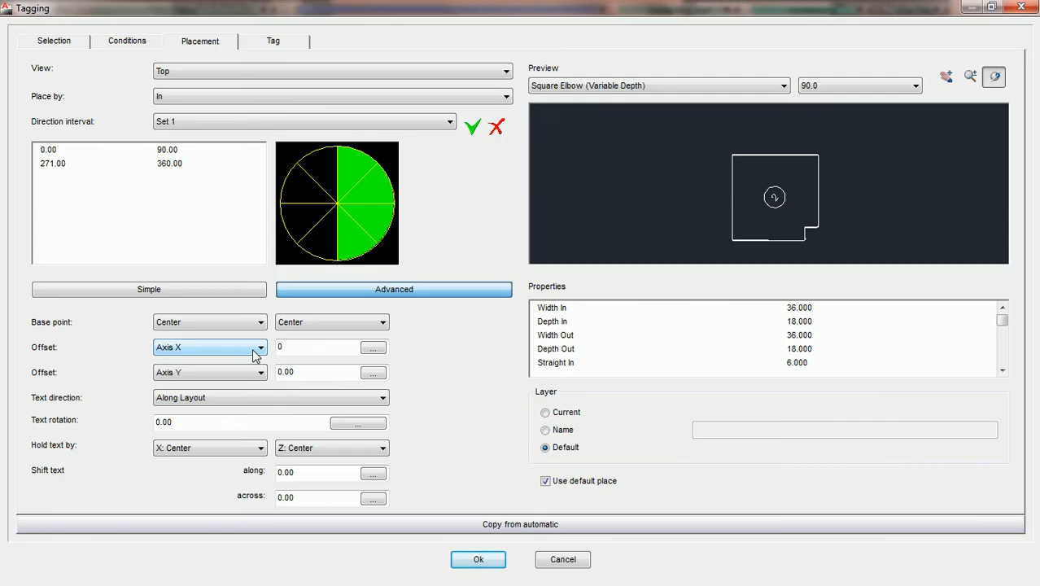
click(255, 350)
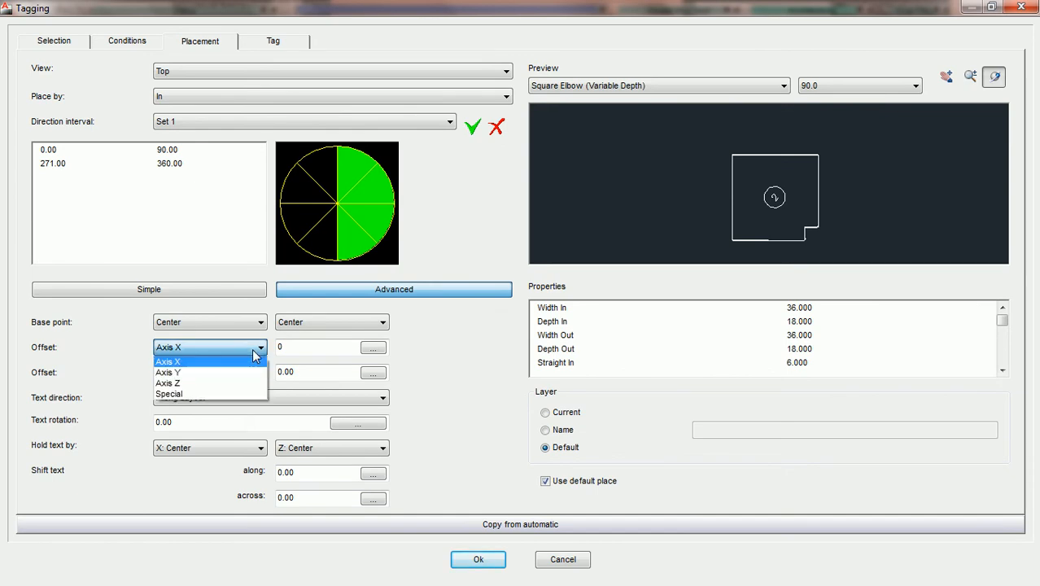
click(222, 394)
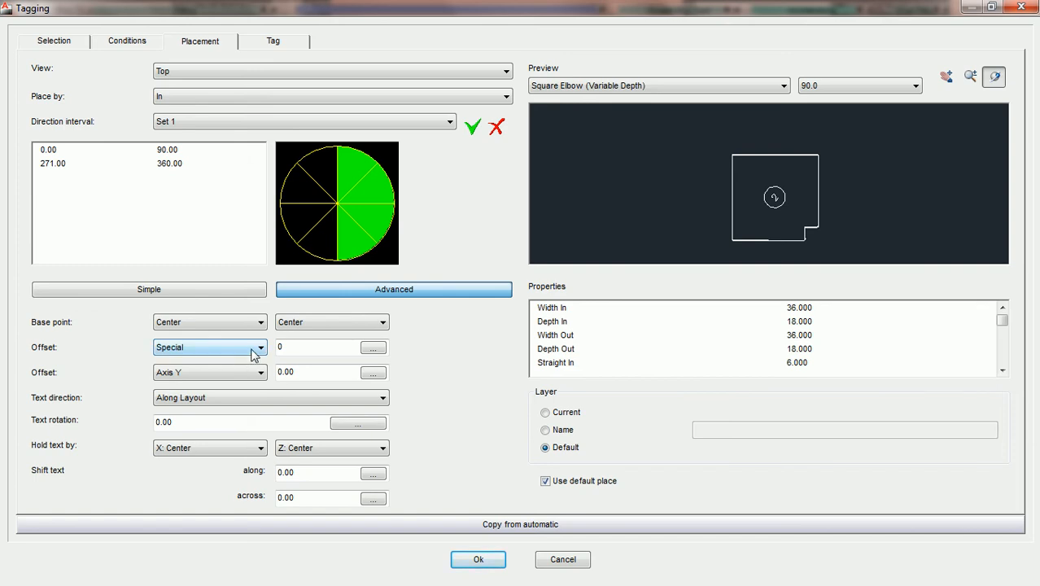
click(257, 326)
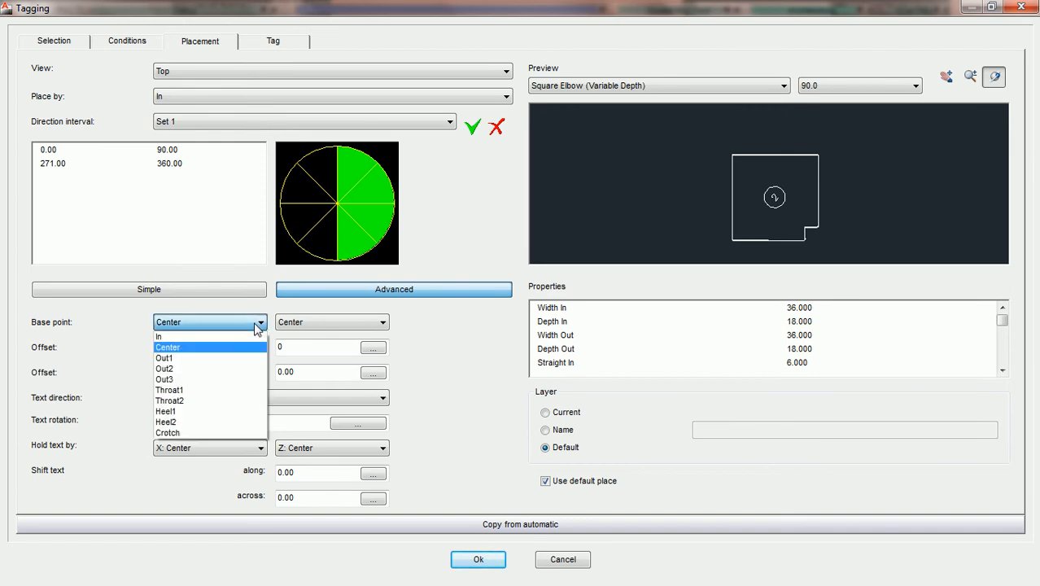
click(230, 413)
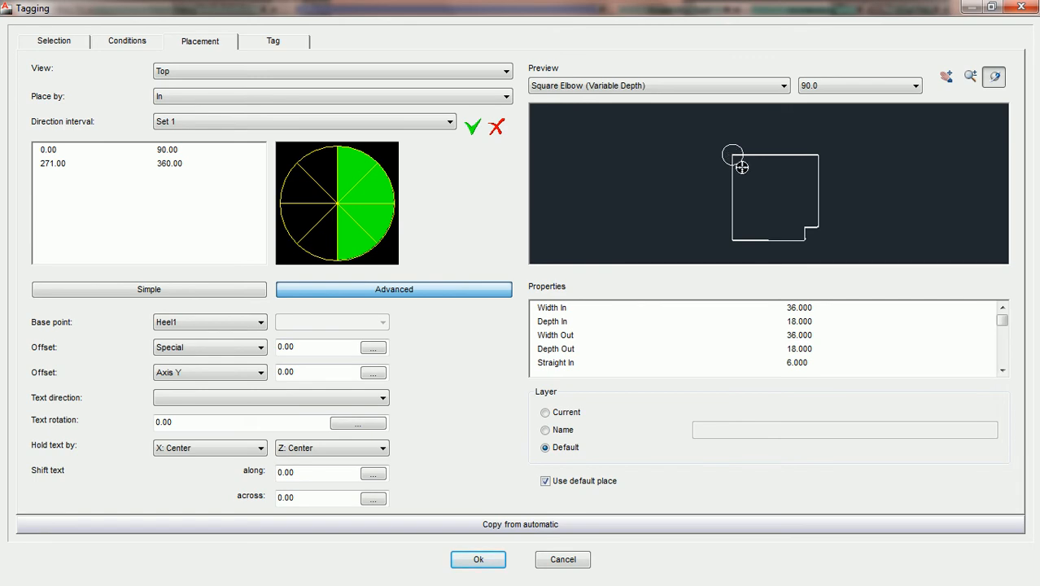
scroll(755, 181, up, 2)
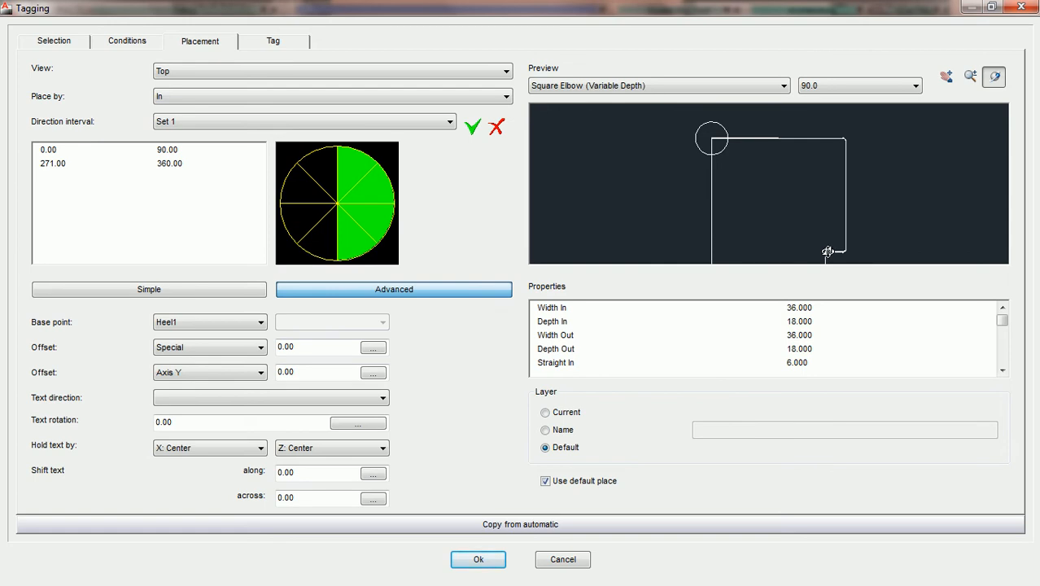
scroll(828, 252, down, 1)
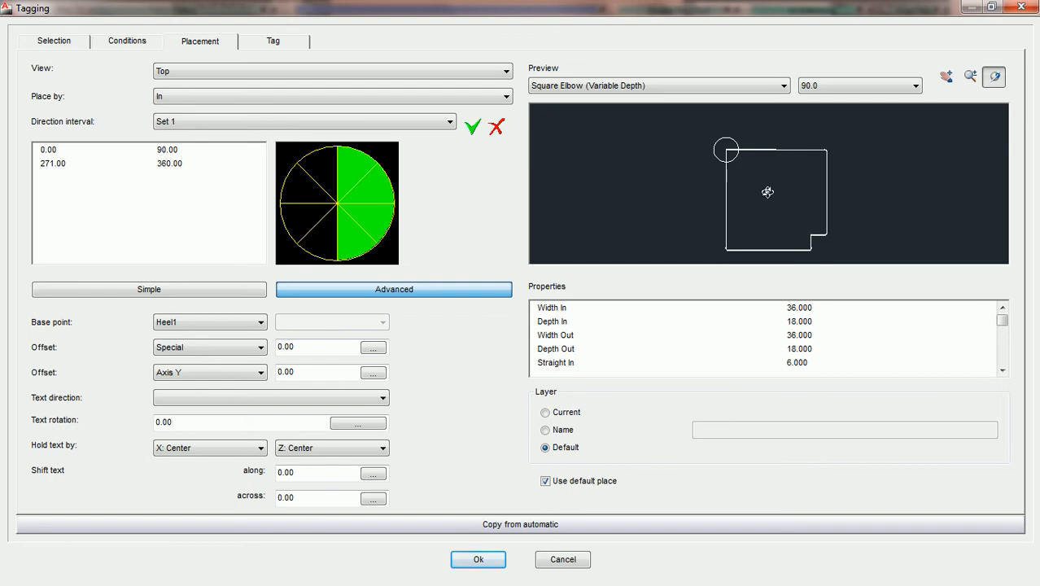
scroll(812, 236, down, 1)
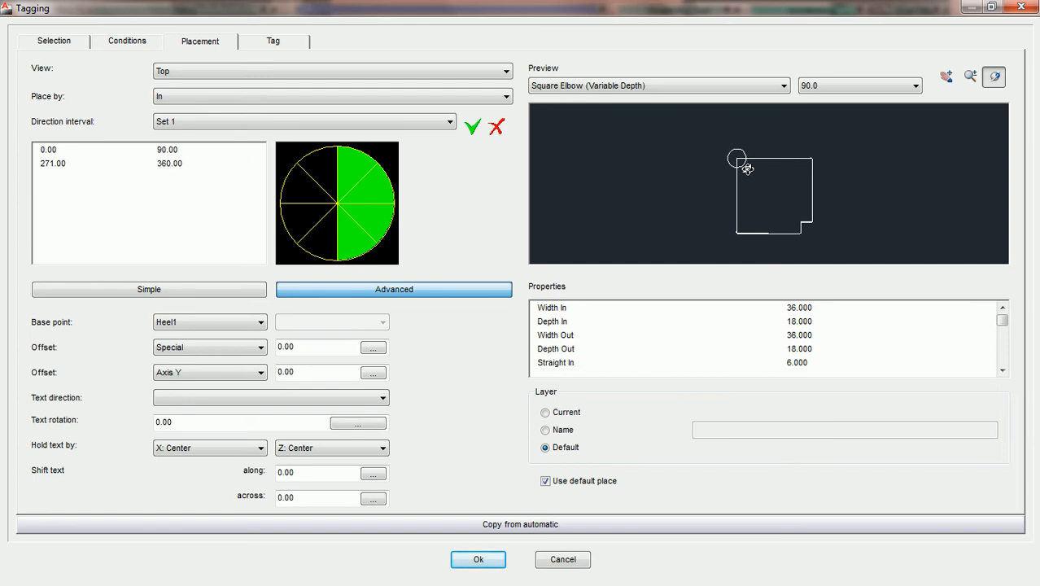
Try a Special offset of 10 from Heel1 in the elbow preview, and change it to -10.
drag(320, 347, 272, 350)
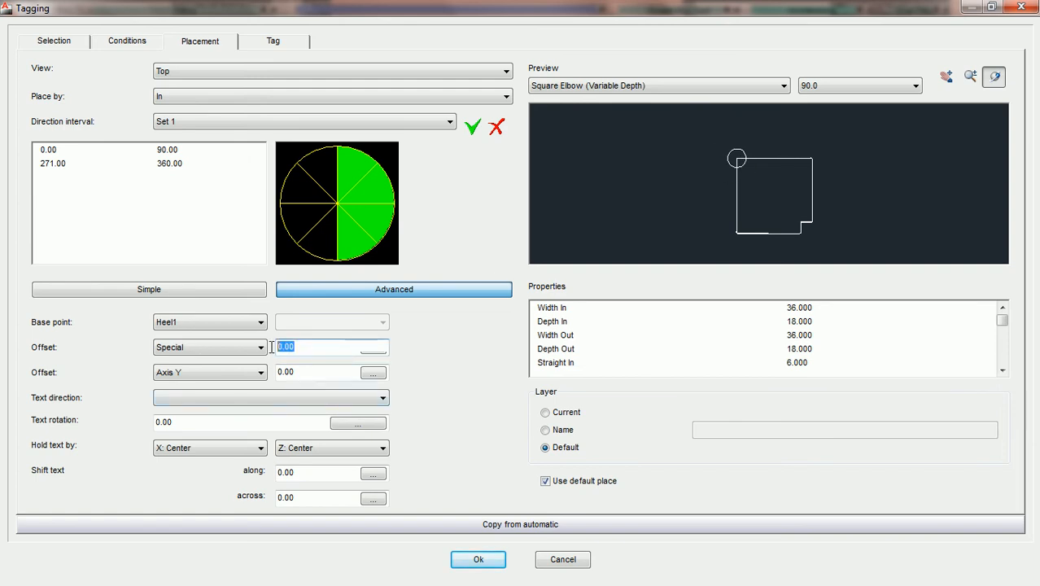
text(10)
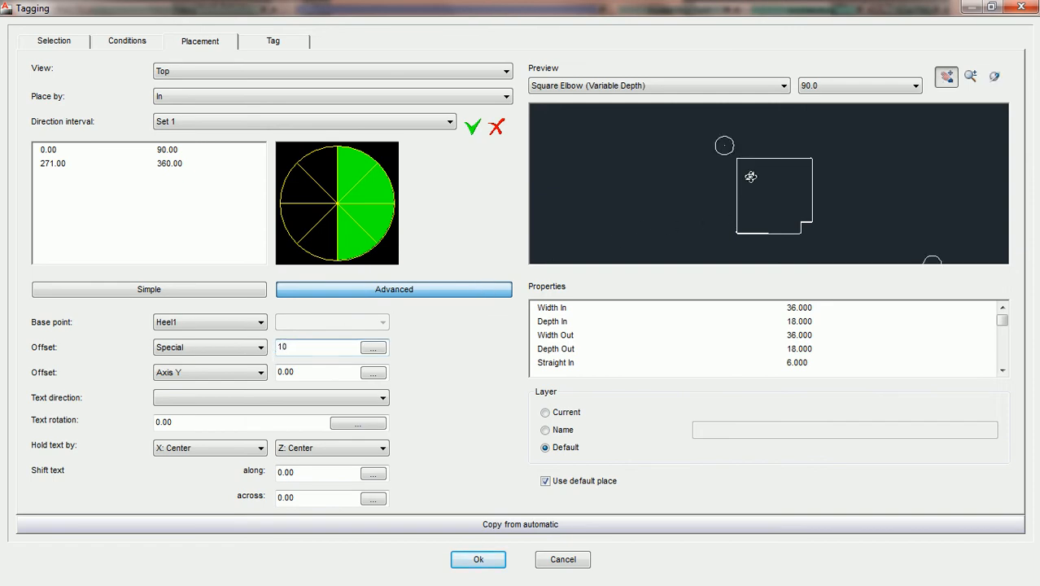
scroll(750, 175, up, 1)
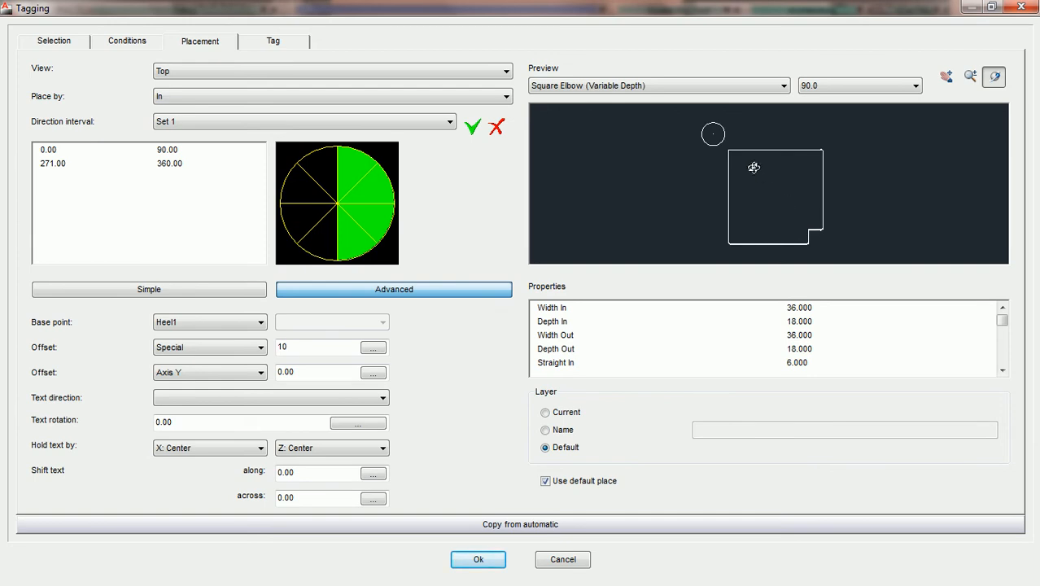
double_click(283, 347)
text(-10)
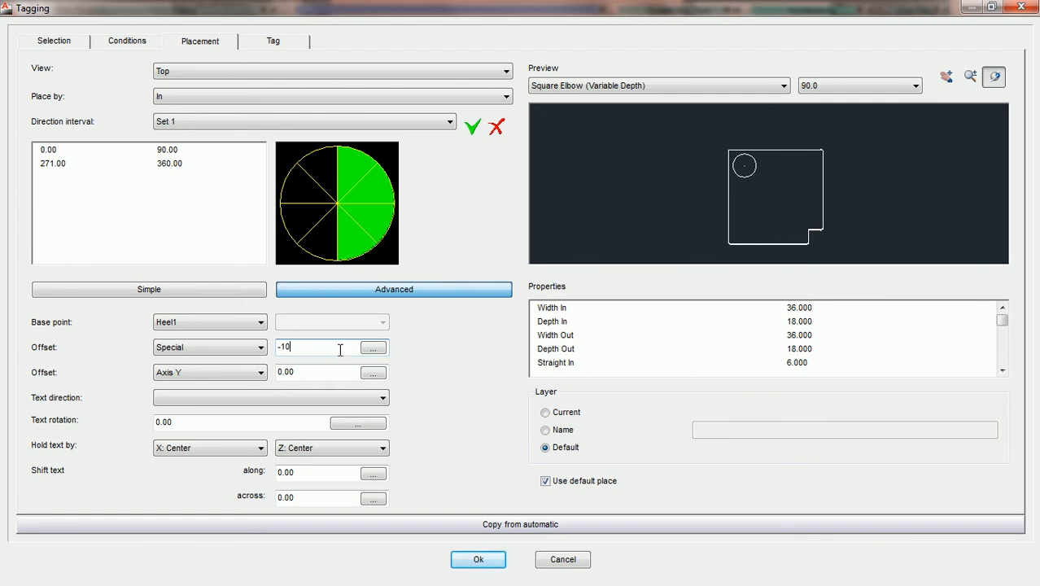
Change the elbow tag's base point to Throat1 and set the Special offset to 0.
click(261, 323)
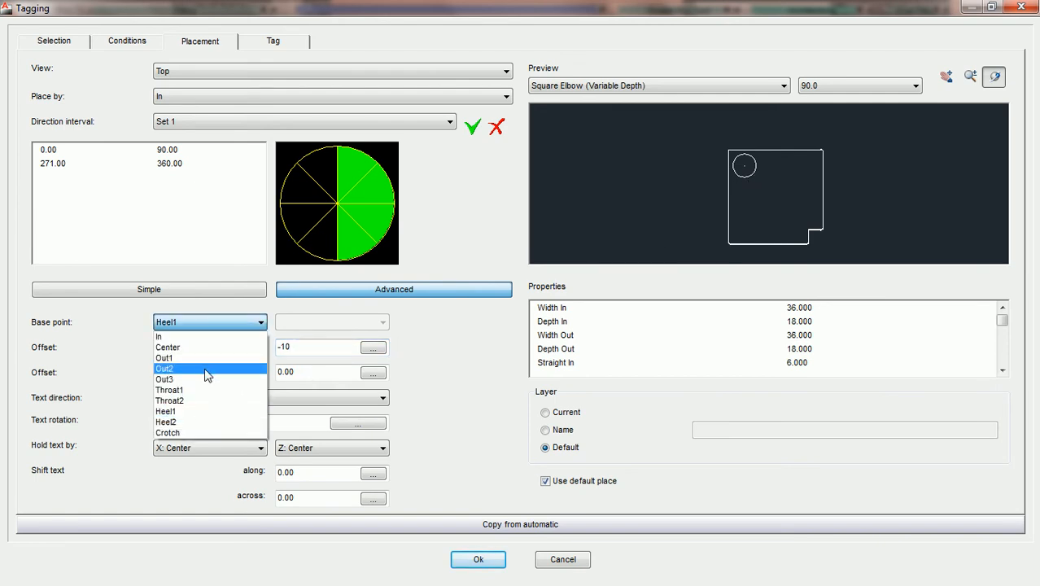
click(188, 392)
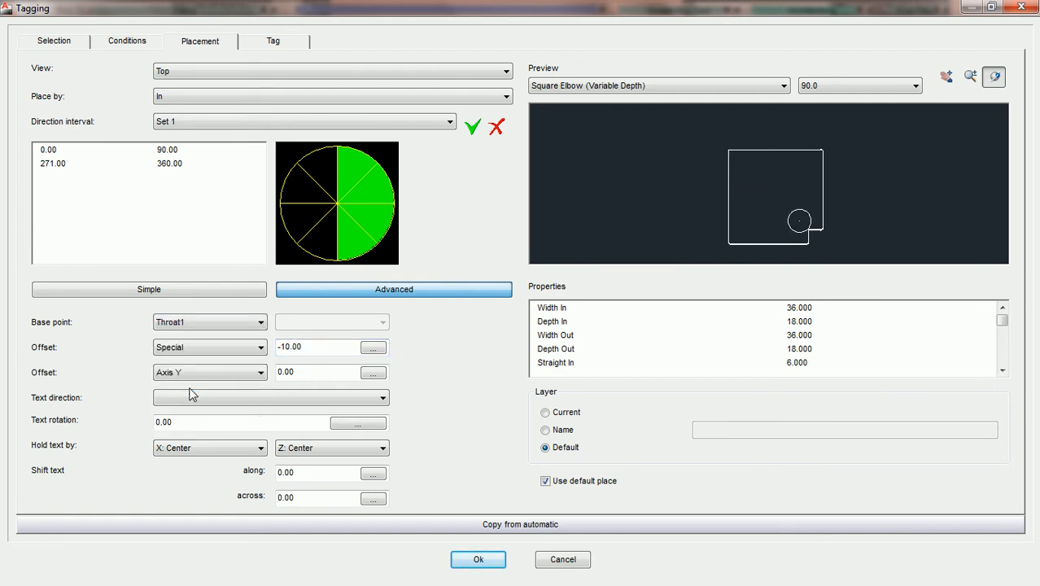
drag(312, 348, 261, 356)
text(0)
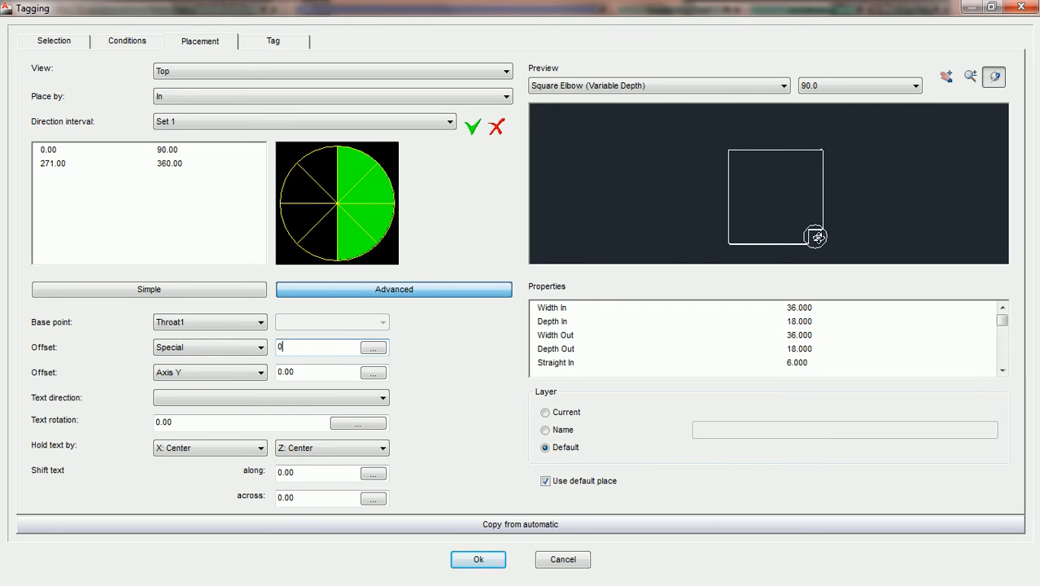
Try a Special offset of 10 from Throat1, set it to -10, and keep Special as the offset type.
key(BackSpace)
text(1)
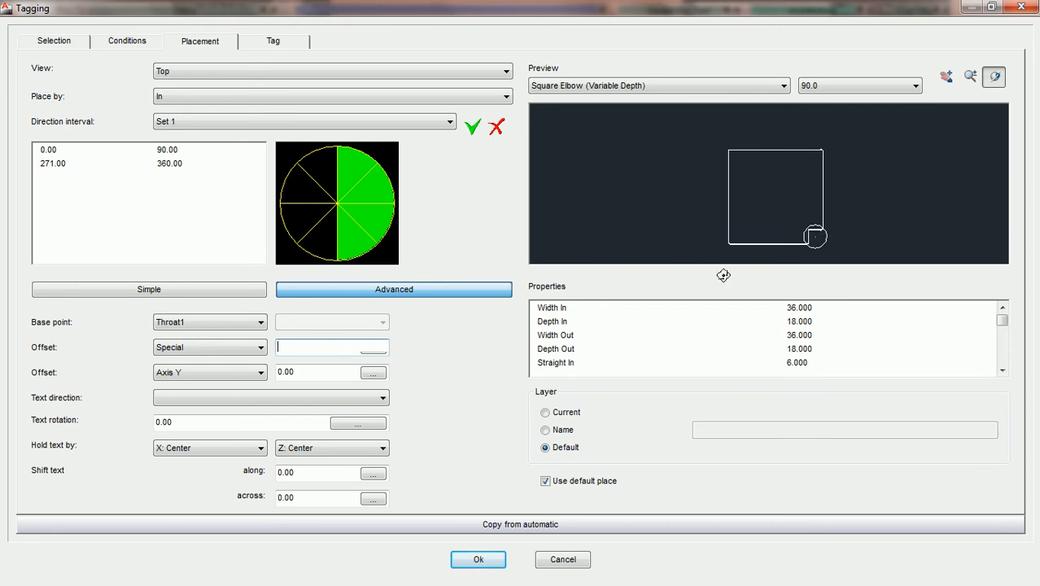
text(0)
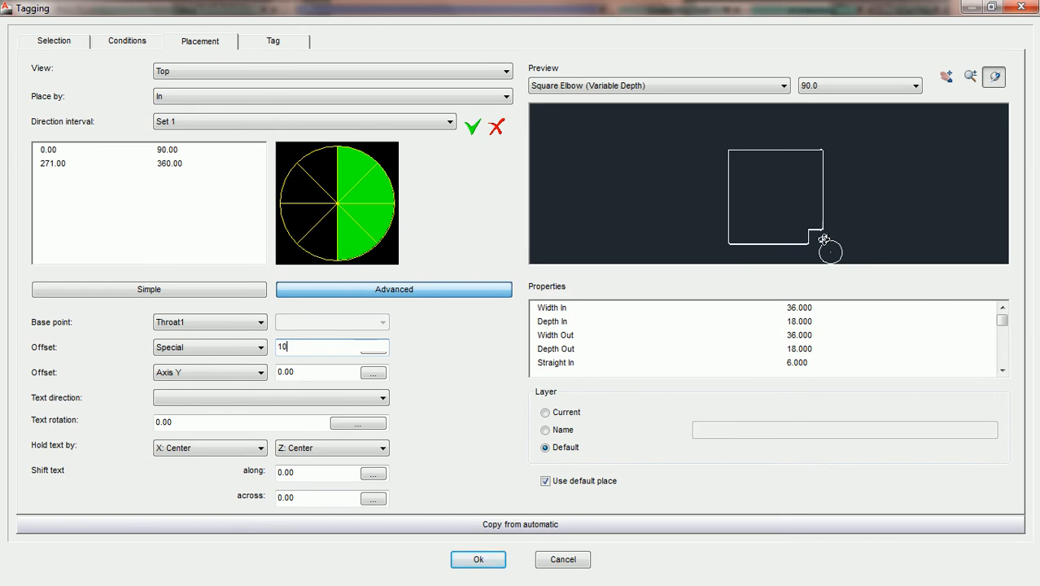
key(BackSpace)
key(BackSpace)
text(-10)
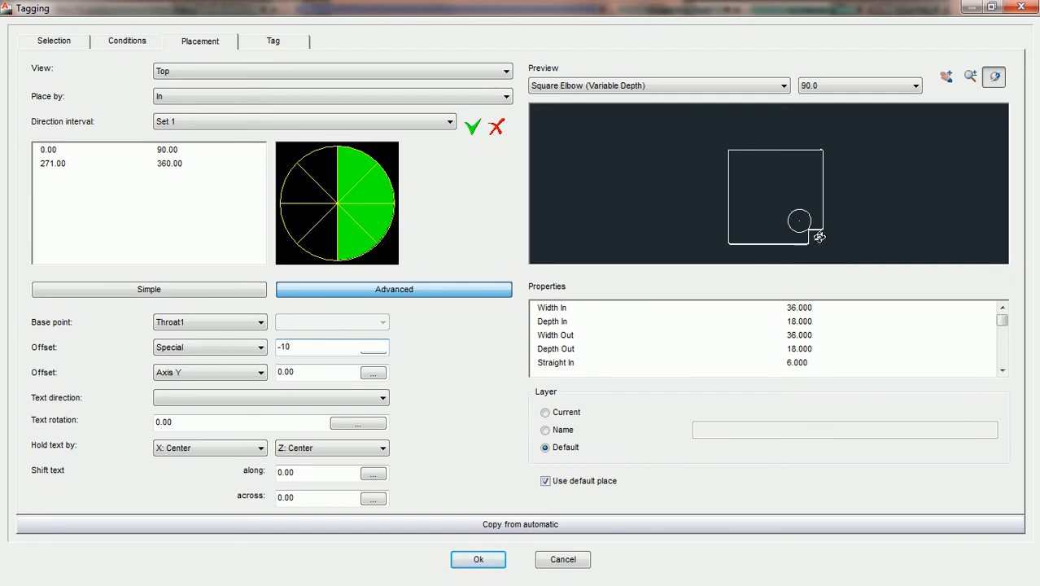
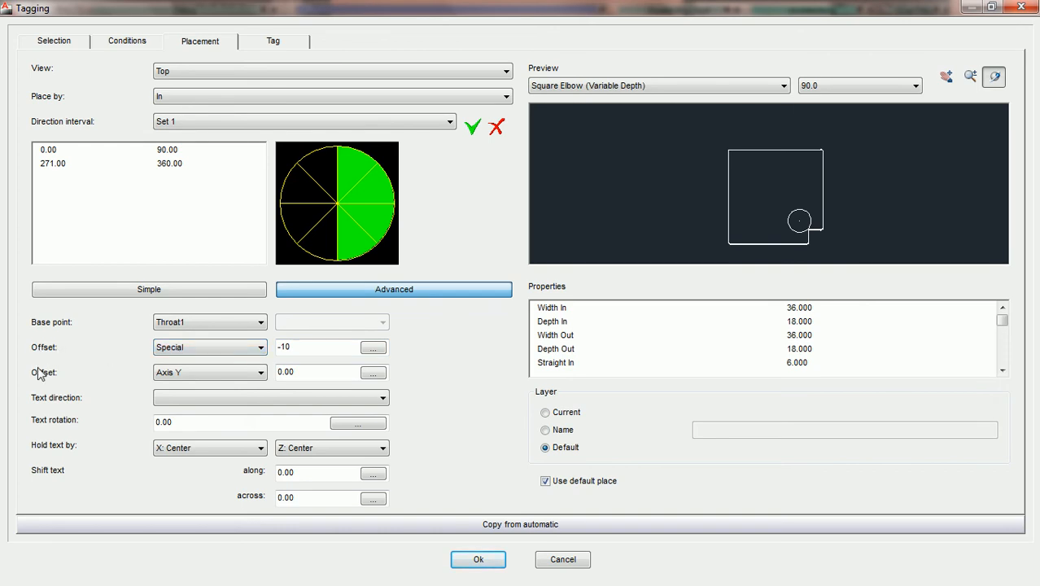
click(206, 348)
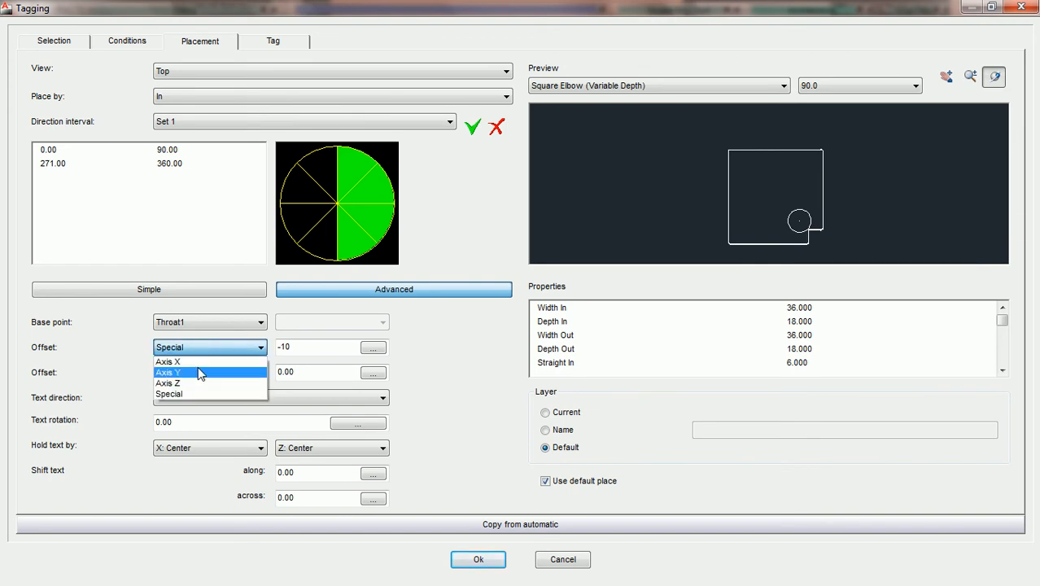
click(192, 394)
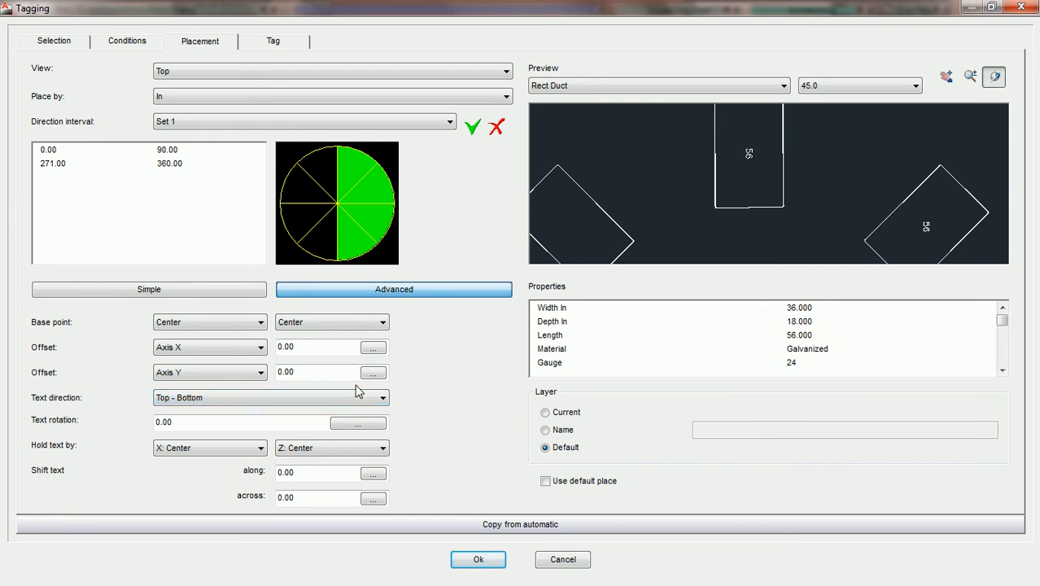
Choose Top - Bottom as the rectangular duct tag's text direction and inspect the tags on the ducts in the preview.
click(341, 402)
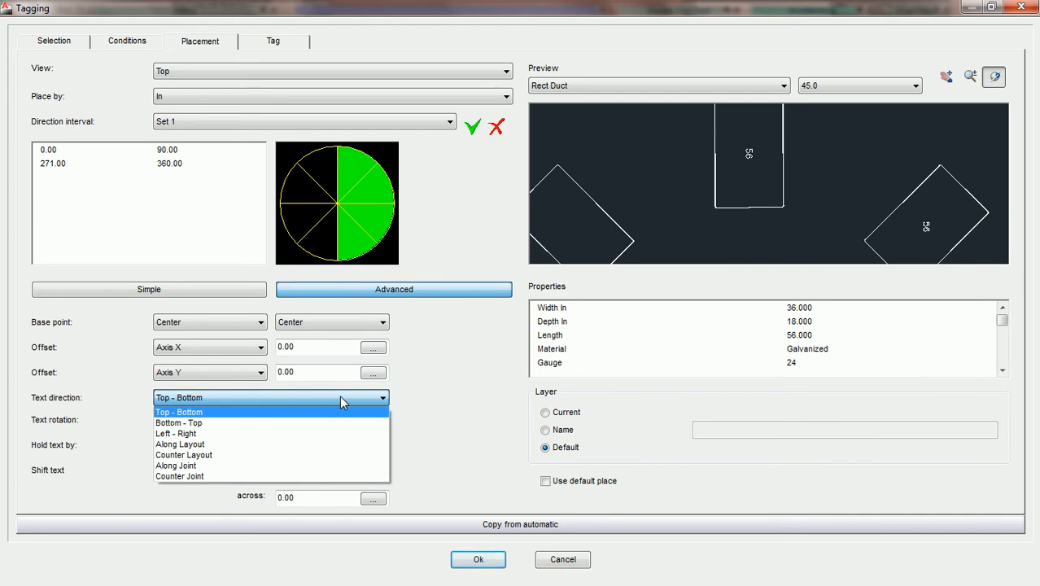
click(182, 412)
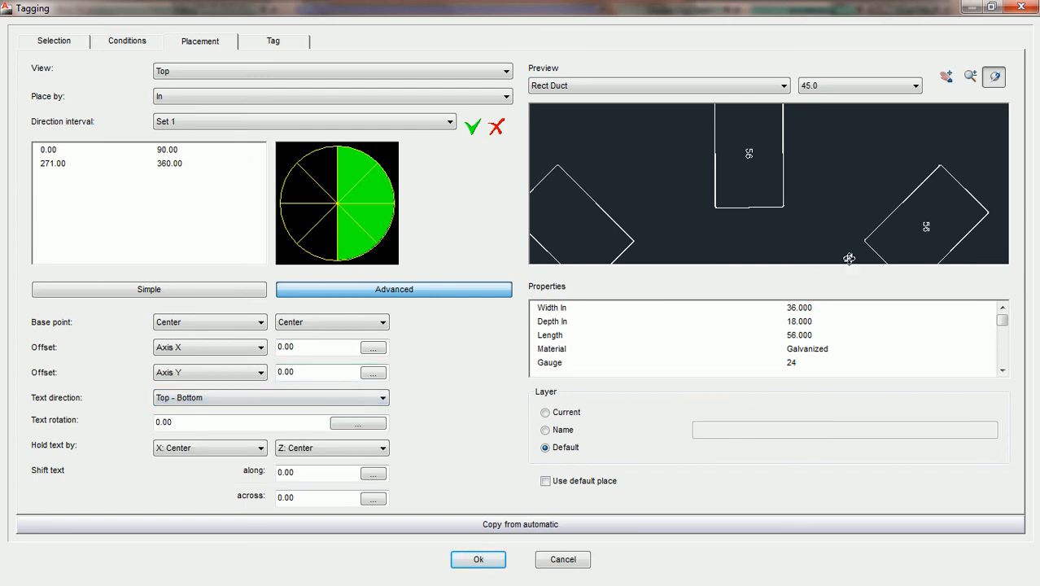
drag(829, 186, 790, 172)
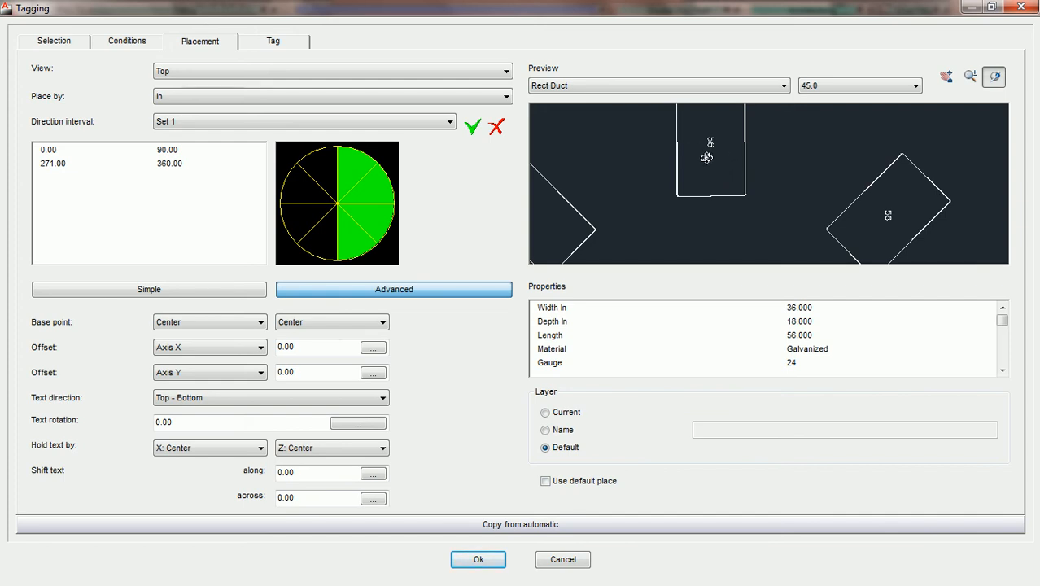
Try Bottom - Top as the rectangular duct tag's text direction and compare the tags on differently oriented ducts with the Top - Bottom setting.
scroll(708, 149, up, 1)
drag(707, 149, 712, 161)
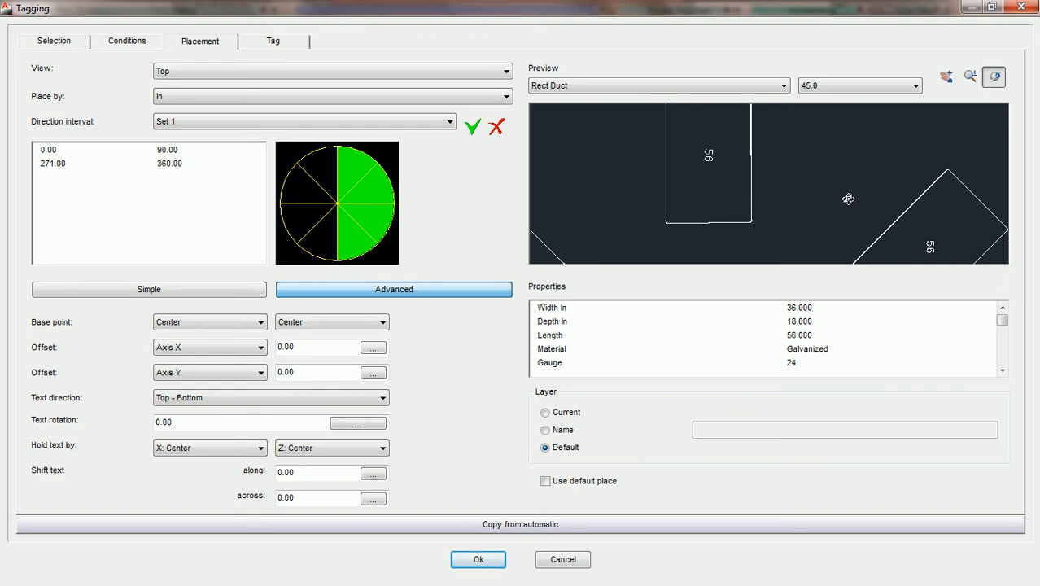
drag(853, 199, 811, 156)
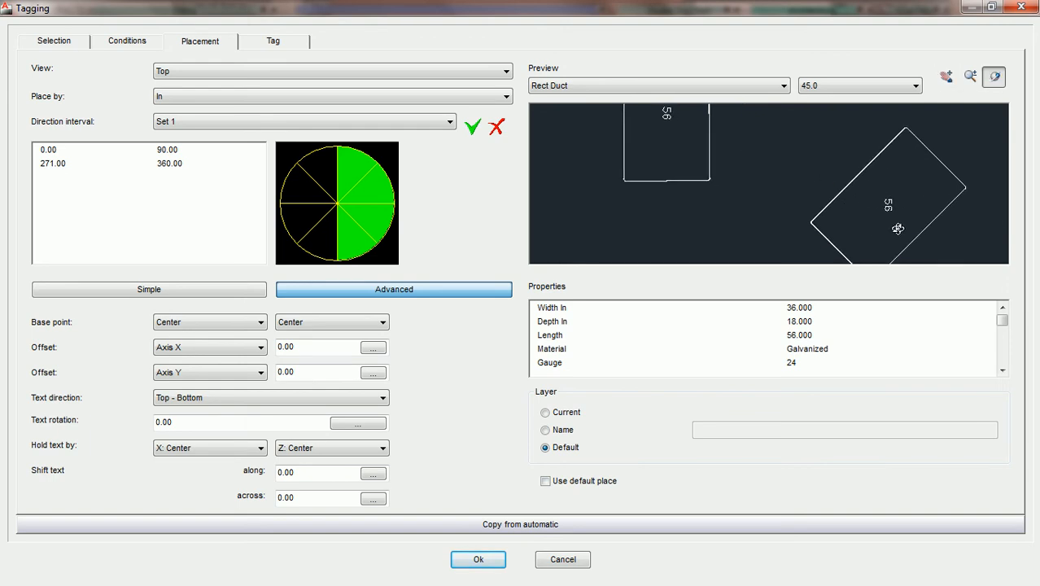
drag(892, 236, 895, 168)
drag(915, 223, 862, 144)
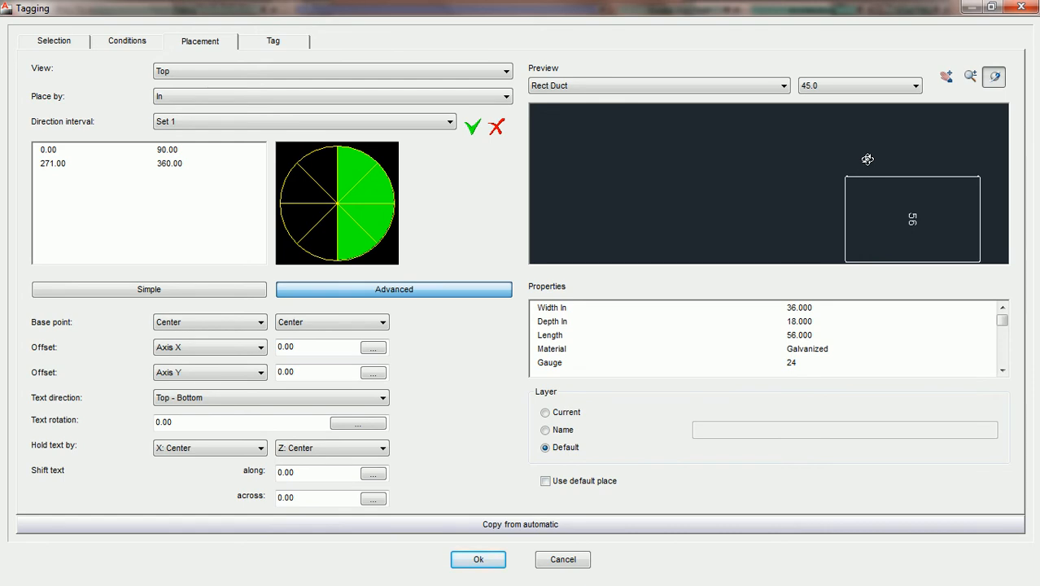
click(310, 401)
click(274, 424)
middle_drag(825, 165, 858, 273)
middle_drag(851, 191, 858, 232)
scroll(793, 217, up, 1)
middle_drag(782, 164, 815, 198)
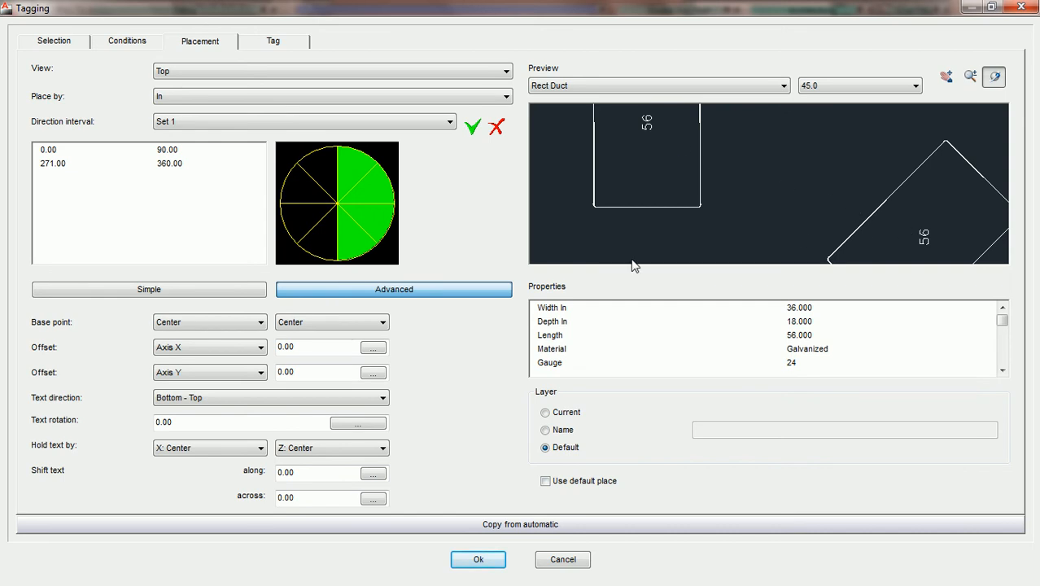
Try Left - Right as the text direction and check the tags on the upright and angled ducts in the preview.
click(322, 400)
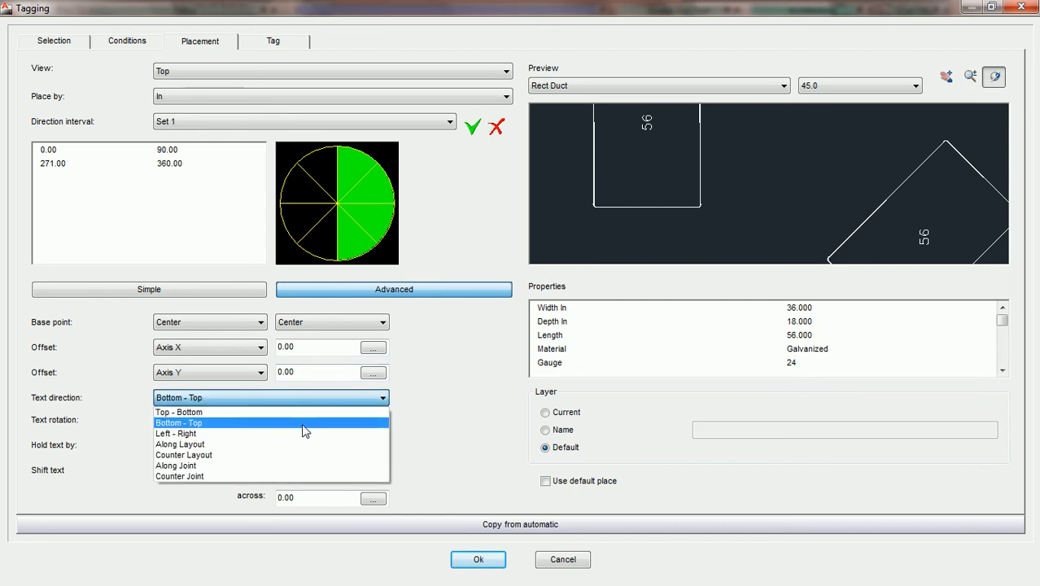
click(303, 432)
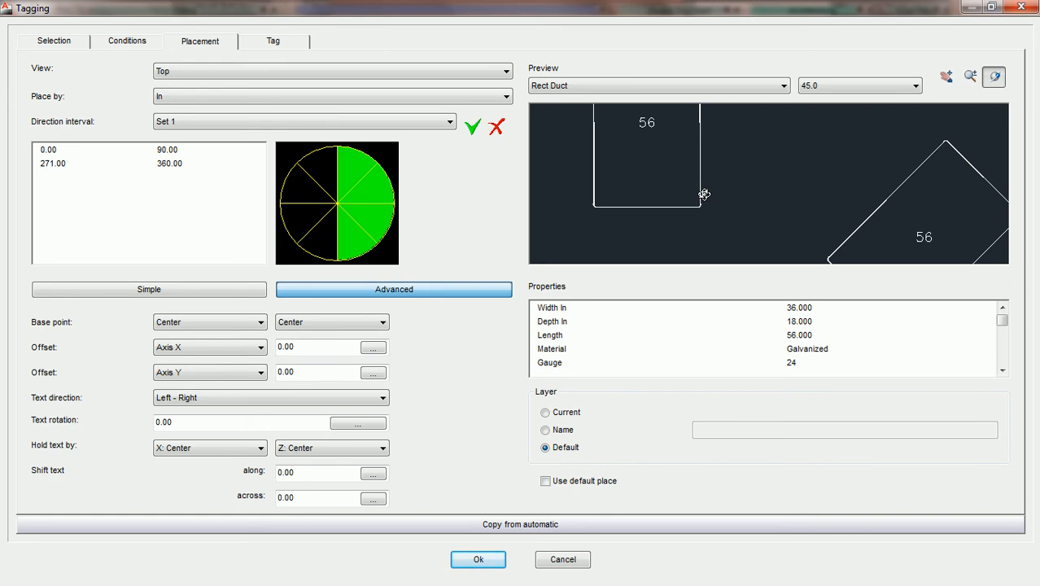
middle_drag(854, 223, 727, 166)
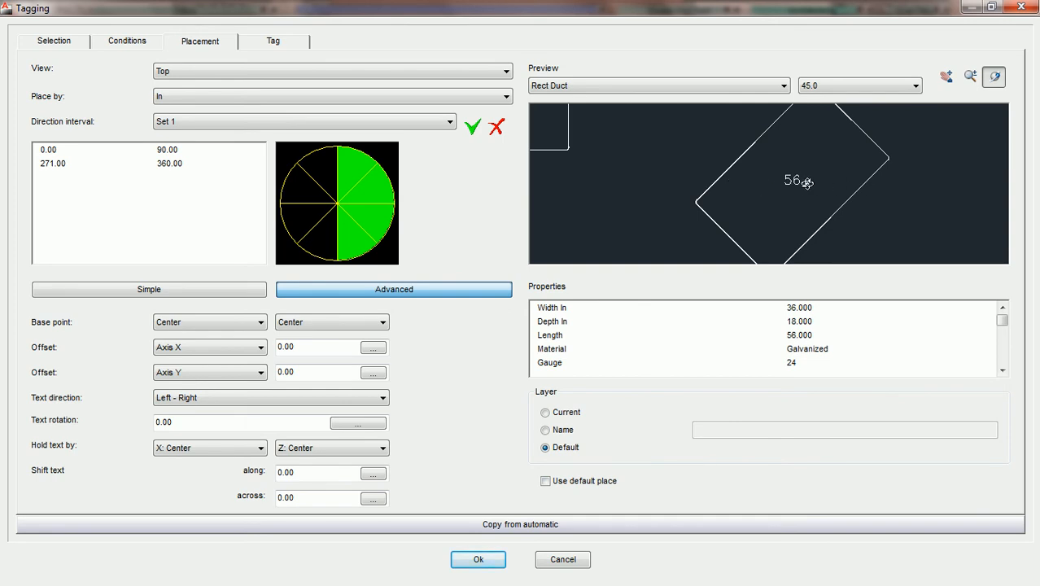
scroll(806, 181, down, 1)
scroll(807, 183, down, 1)
middle_drag(738, 197, 843, 207)
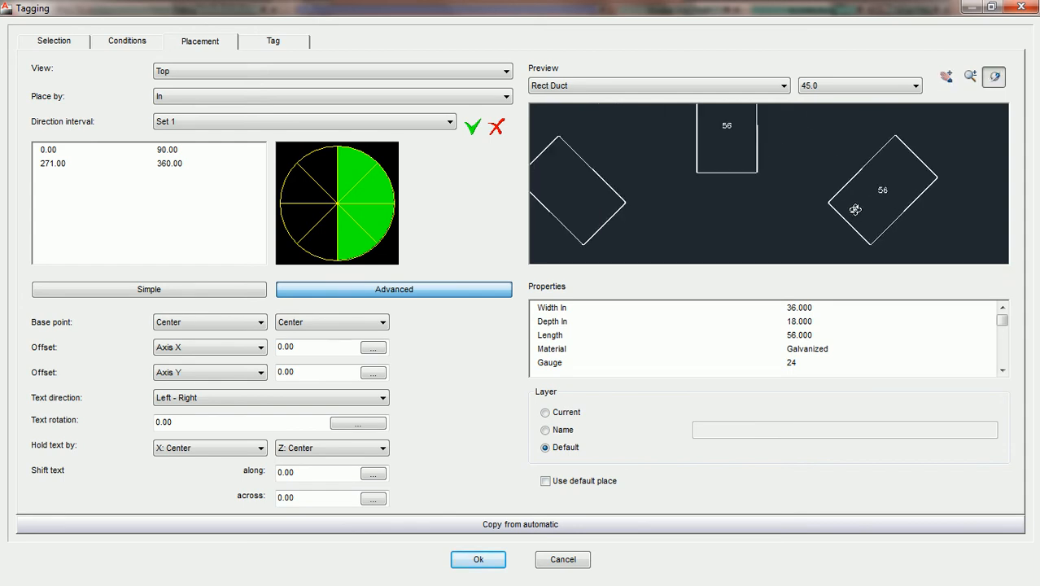
Set the text direction to Along Layout and check the tags on the upright and angled ducts in the preview.
click(265, 399)
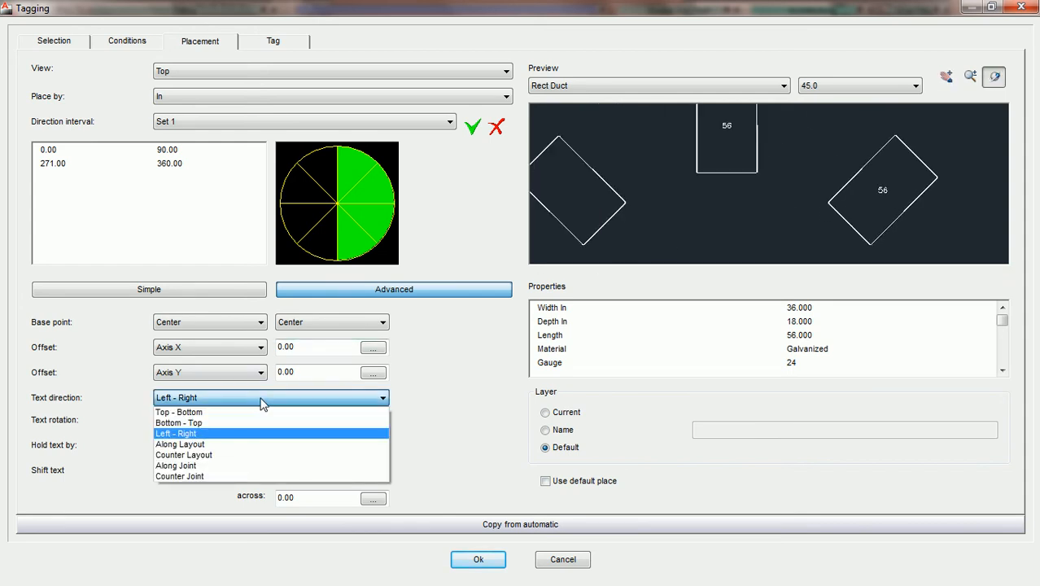
click(202, 446)
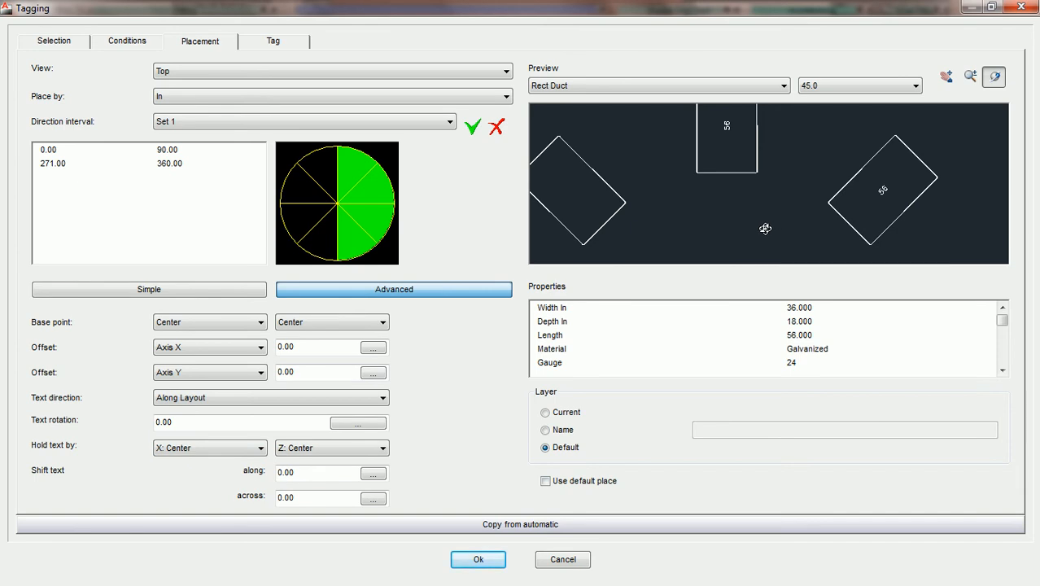
drag(770, 185, 772, 212)
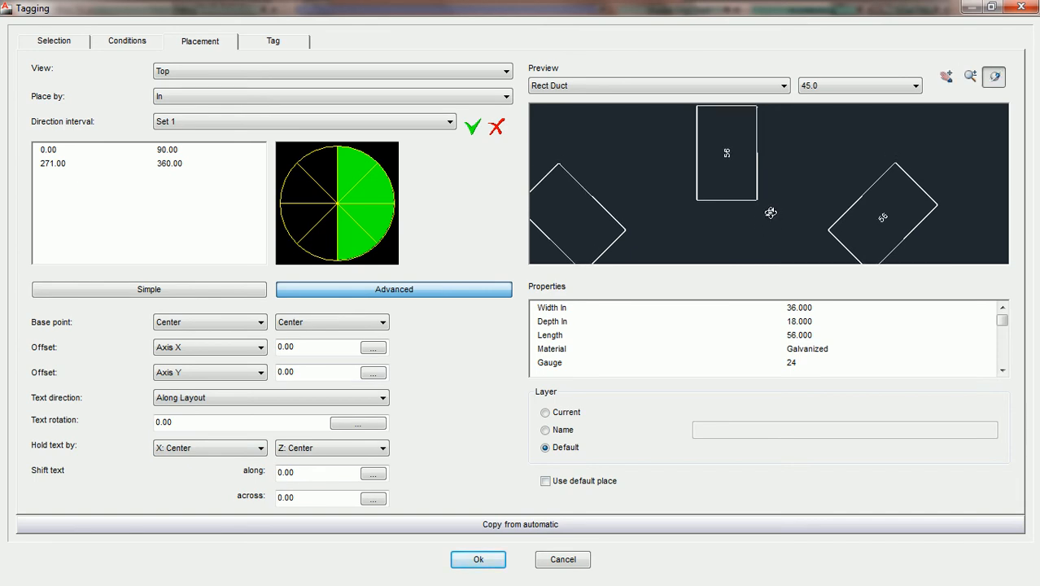
scroll(770, 212, up, 1)
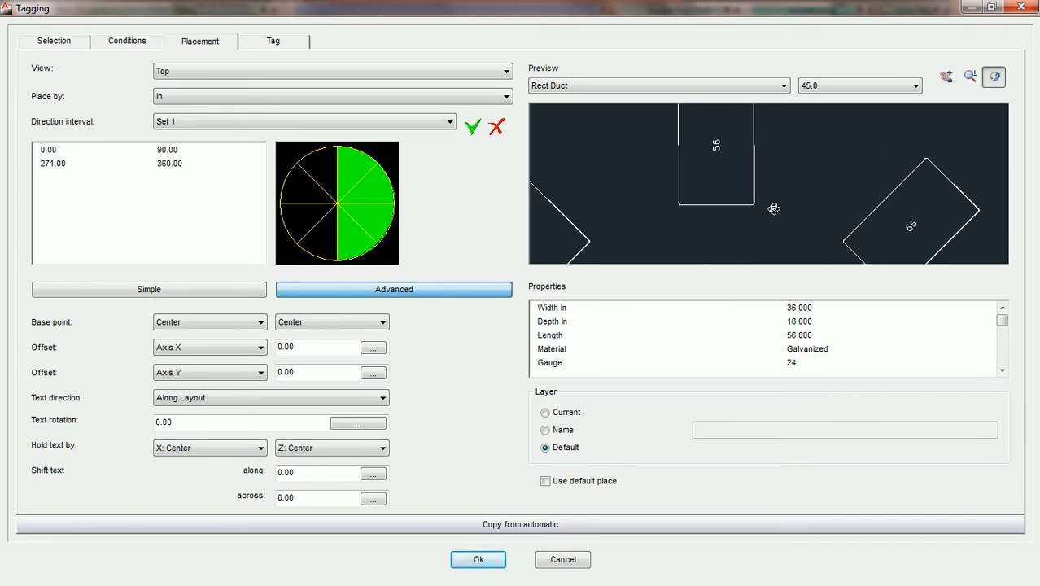
middle_drag(785, 161, 785, 186)
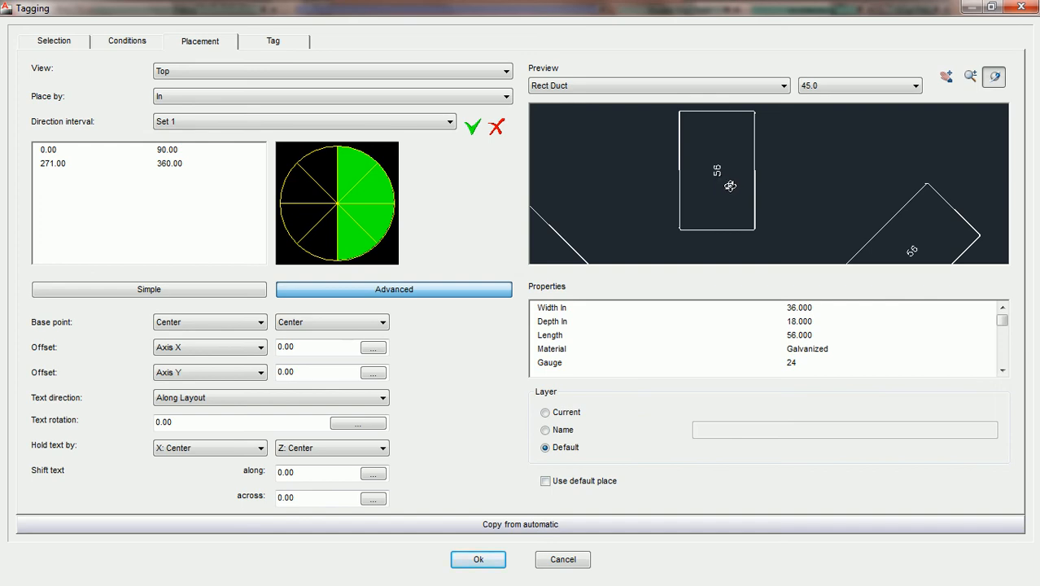
middle_drag(817, 213, 768, 145)
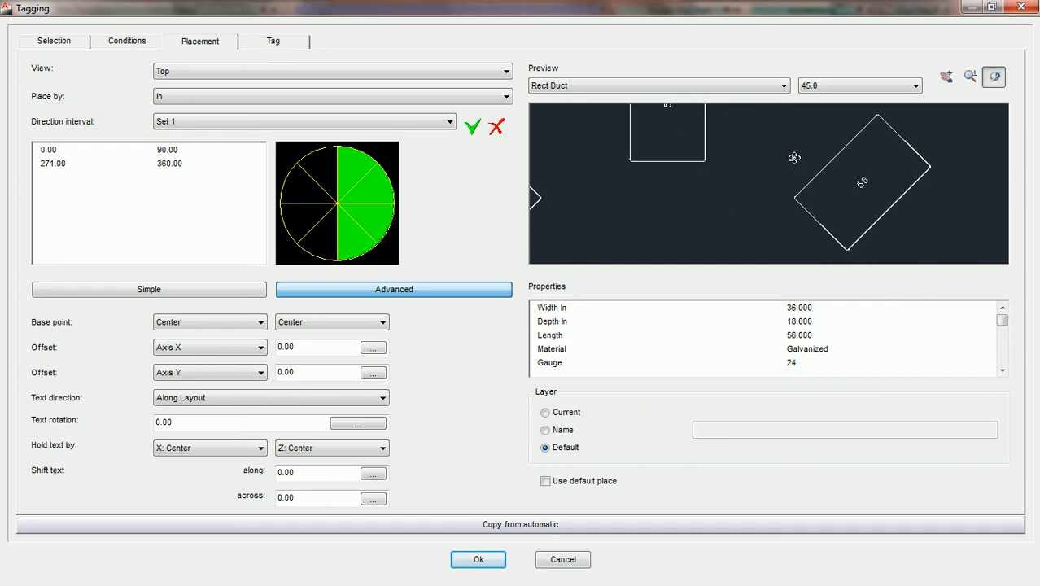
scroll(868, 196, up, 1)
middle_drag(883, 195, 809, 195)
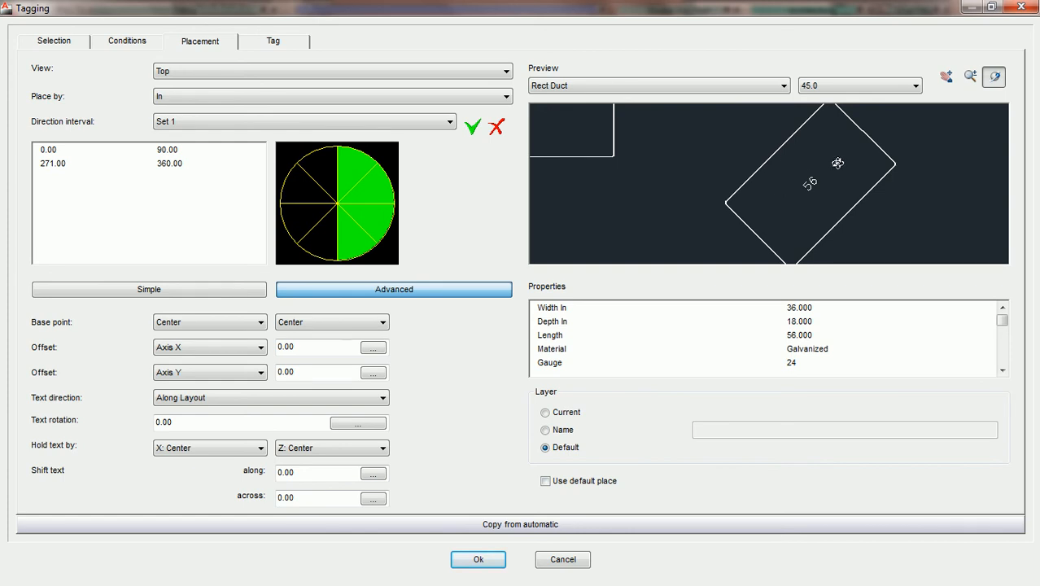
Examine how the Along Layout tags follow the remaining ducts within the Set 1 direction interval in the preview.
scroll(836, 164, down, 2)
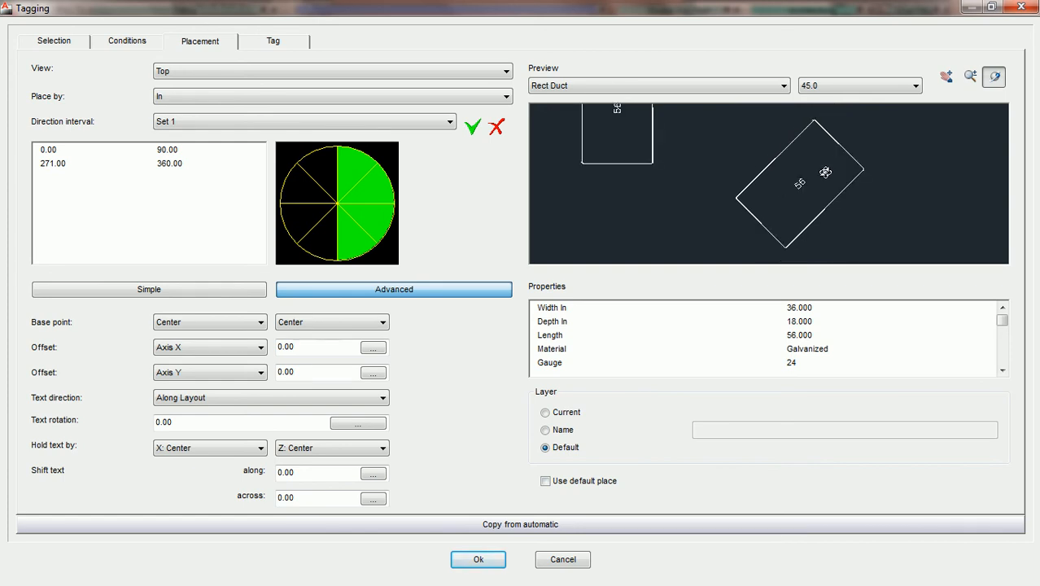
scroll(823, 172, down, 1)
middle_drag(805, 192, 821, 156)
middle_drag(782, 200, 826, 223)
scroll(766, 176, up, 1)
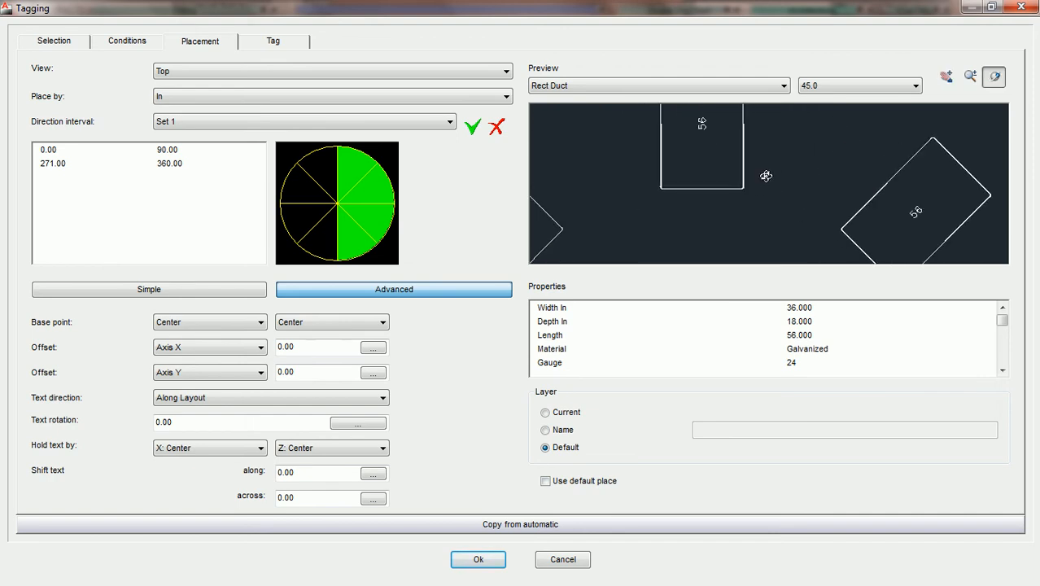
scroll(794, 170, down, 1)
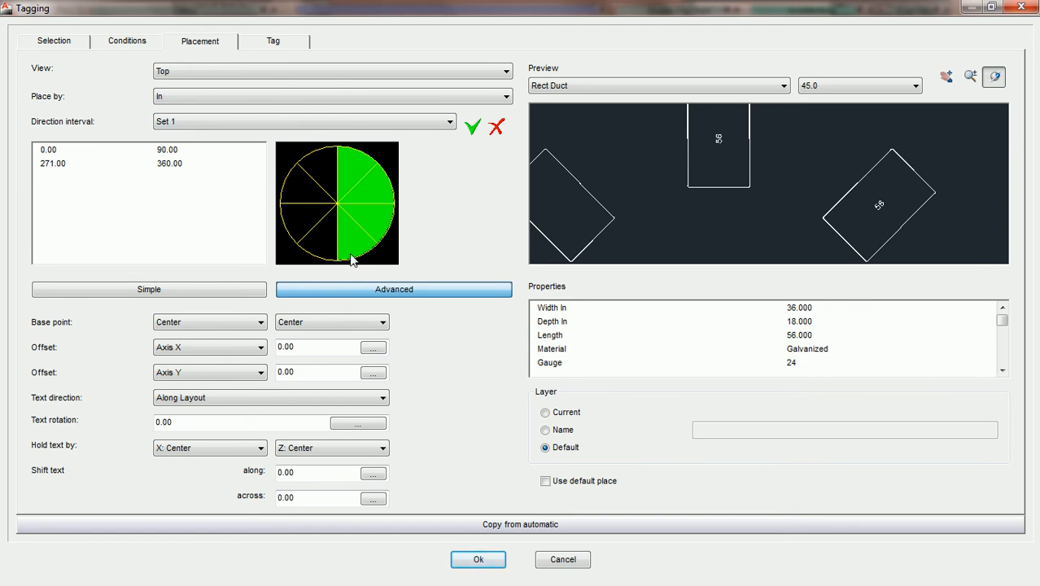
scroll(757, 201, down, 1)
middle_drag(757, 201, 773, 143)
scroll(824, 210, up, 1)
middle_drag(824, 218, 792, 122)
middle_drag(828, 201, 822, 150)
scroll(837, 227, up, 1)
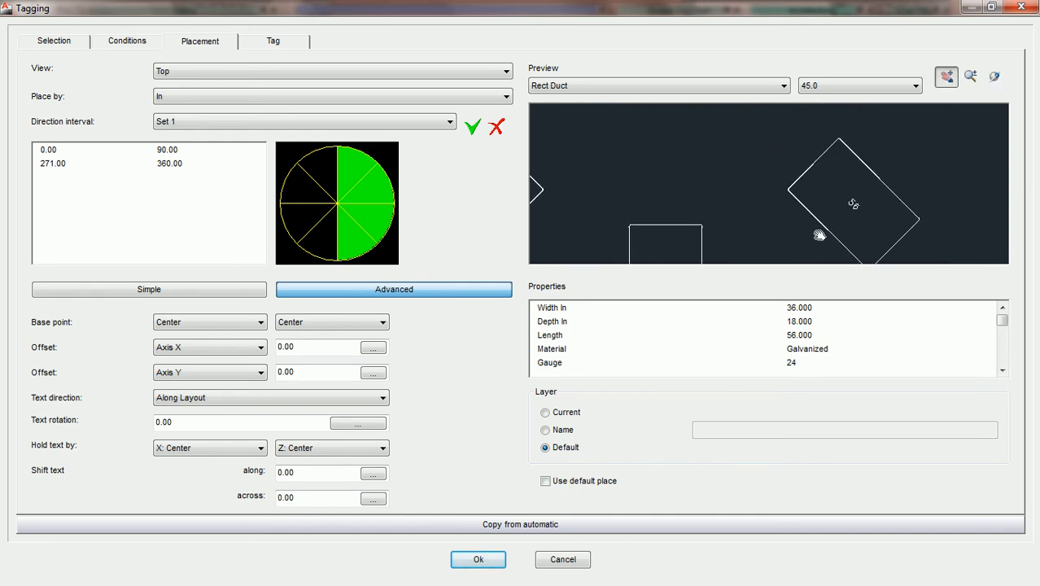
Show direction interval Set 2, examine its Along Layout tags on the ducts, and close the tagging settings without running the automatic tagging.
click(270, 125)
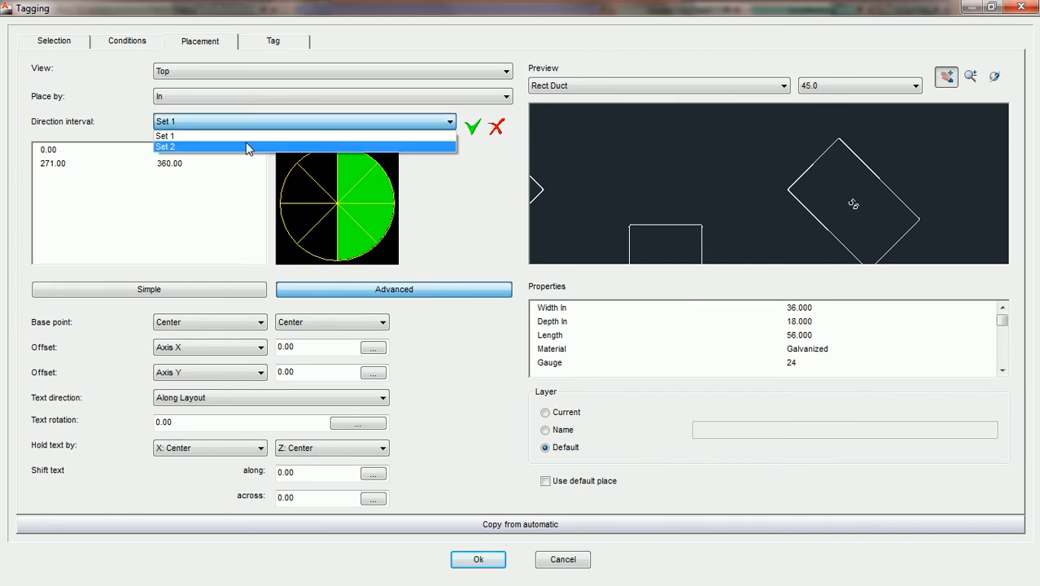
click(249, 150)
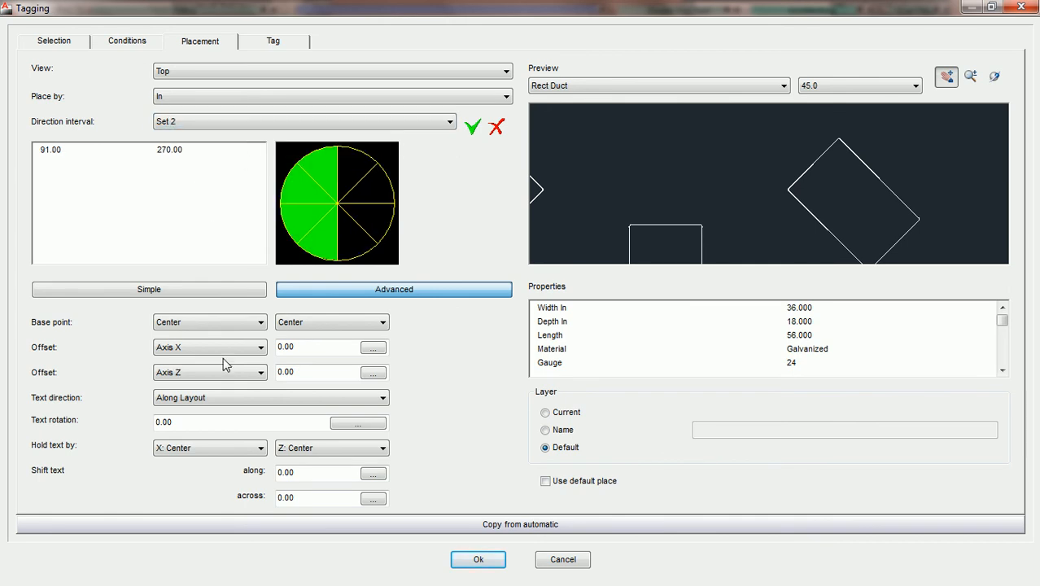
middle_drag(695, 174, 732, 130)
drag(724, 202, 790, 188)
drag(702, 183, 805, 213)
scroll(710, 202, up, 1)
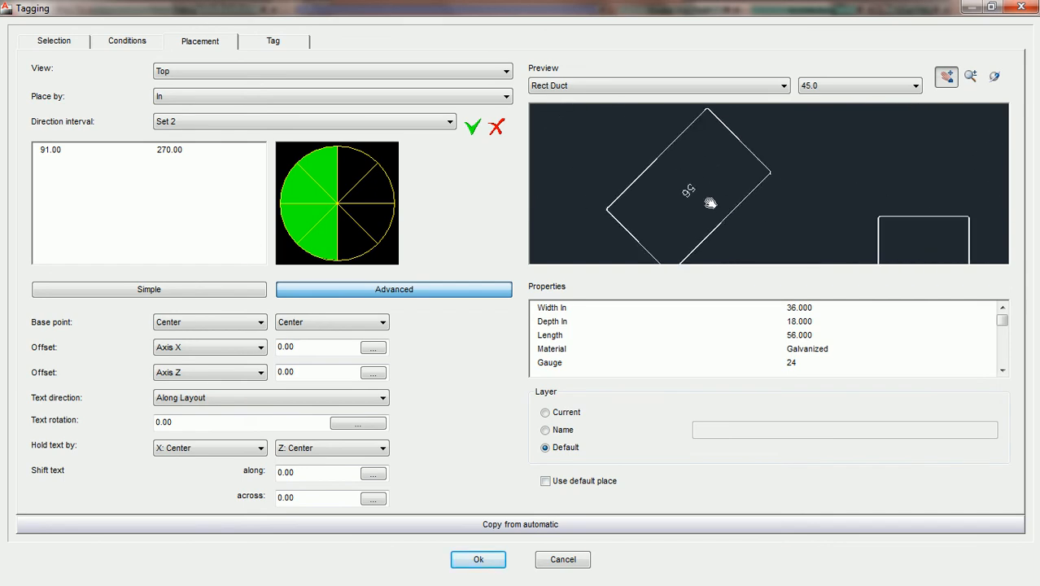
mouse_move(724, 156)
mouse_down()
mouse_move(781, 247)
mouse_move(720, 165)
mouse_move(726, 216)
mouse_up()
scroll(738, 193, down, 1)
drag(789, 150, 727, 226)
drag(758, 160, 712, 231)
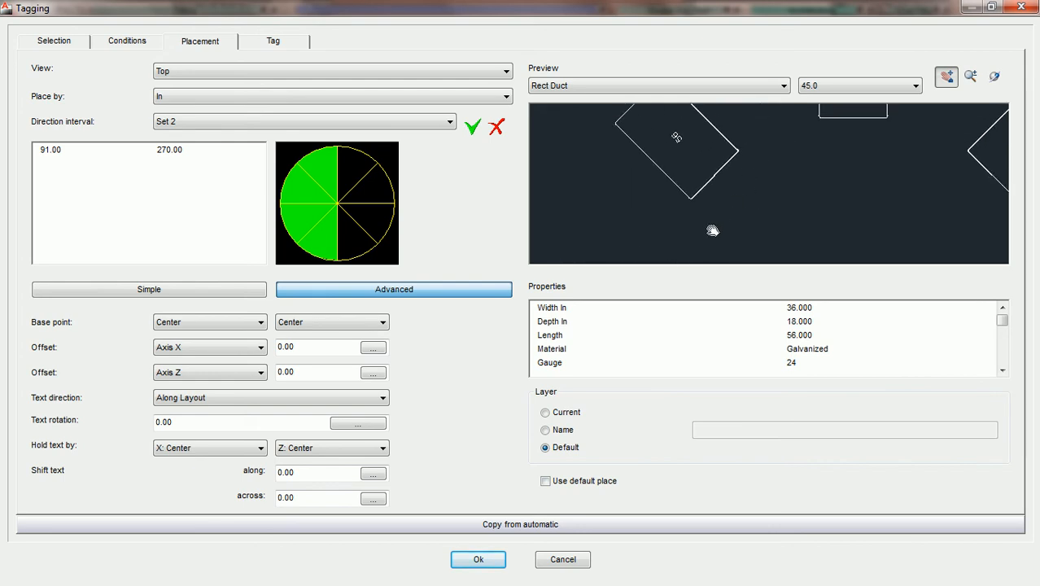
drag(768, 147, 761, 169)
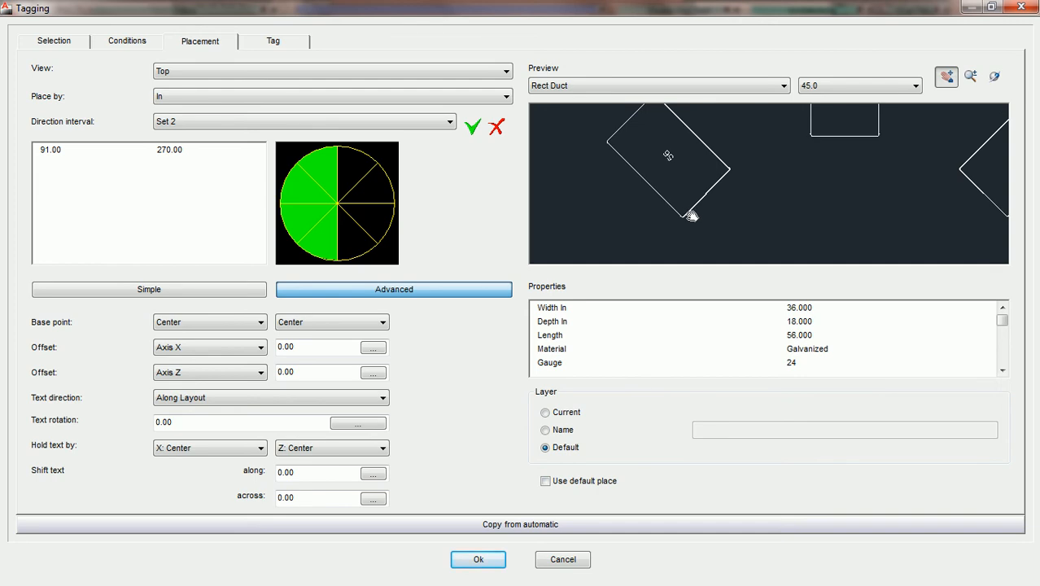
click(562, 560)
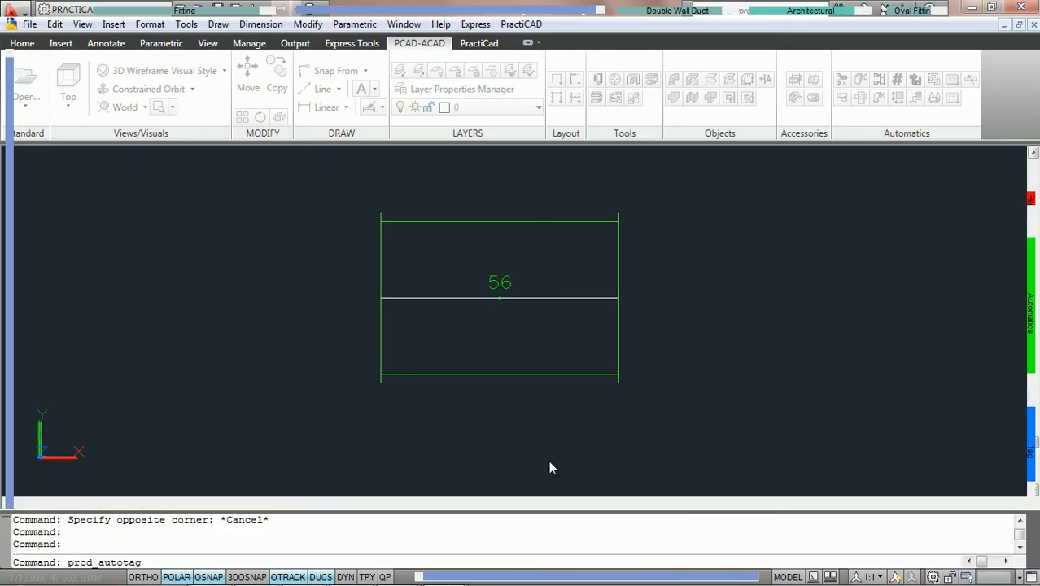
click(669, 290)
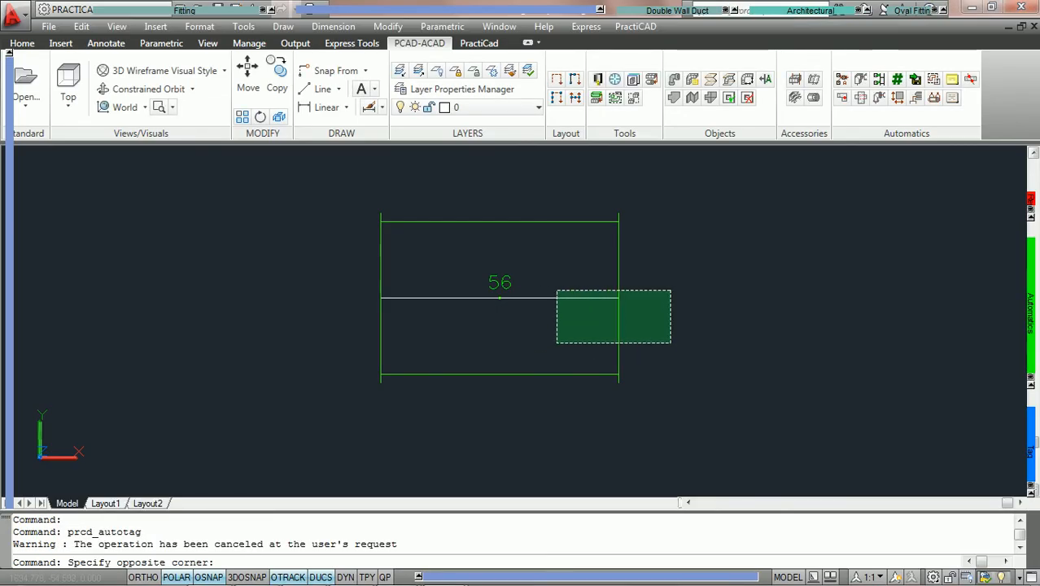
key(Escape)
click(471, 223)
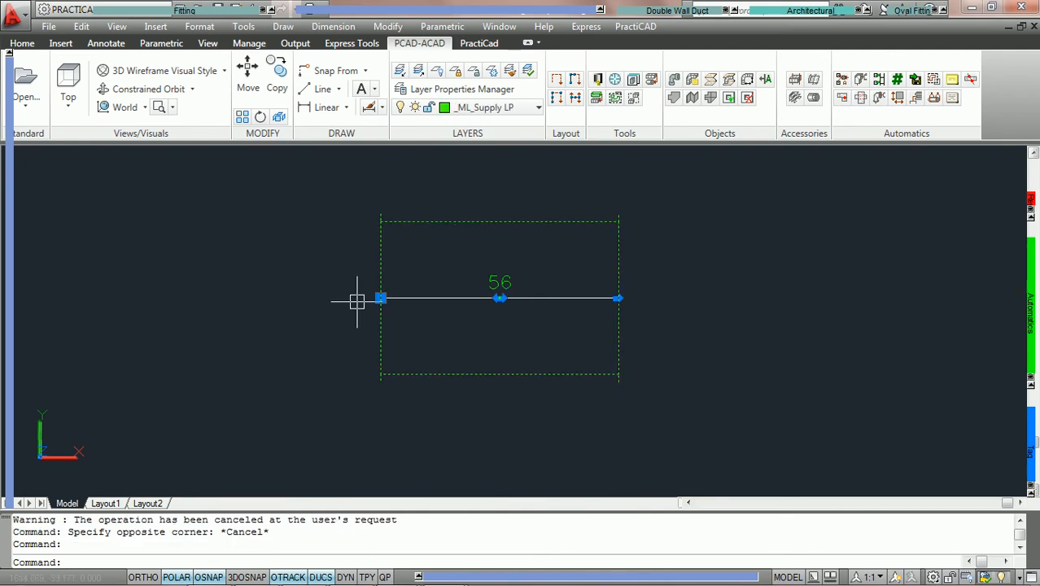
key(Escape)
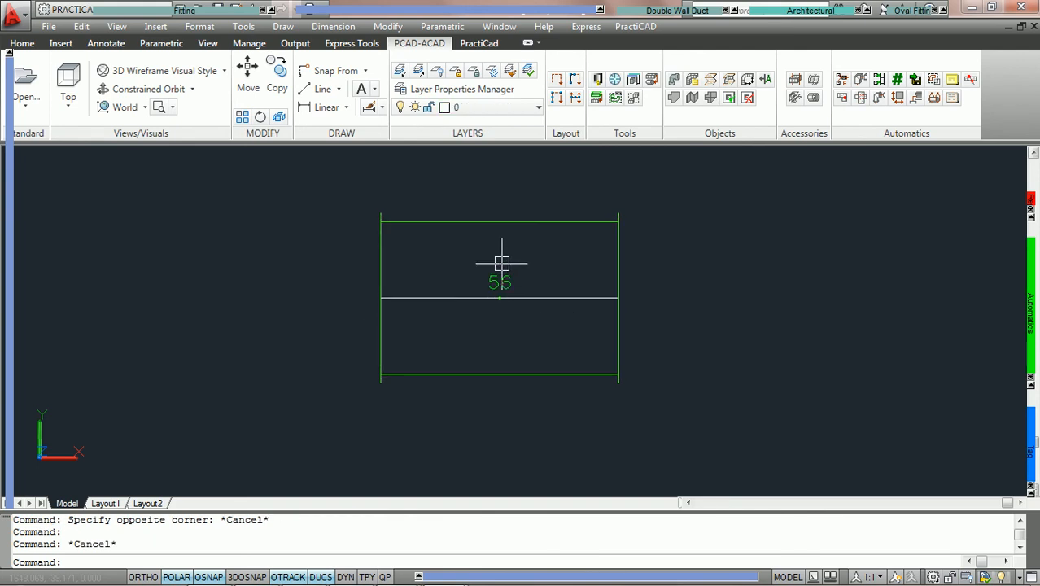
Try rotating the duct and its tag about the duct's left end to 180 degrees to compare the tag's orientation.
click(558, 411)
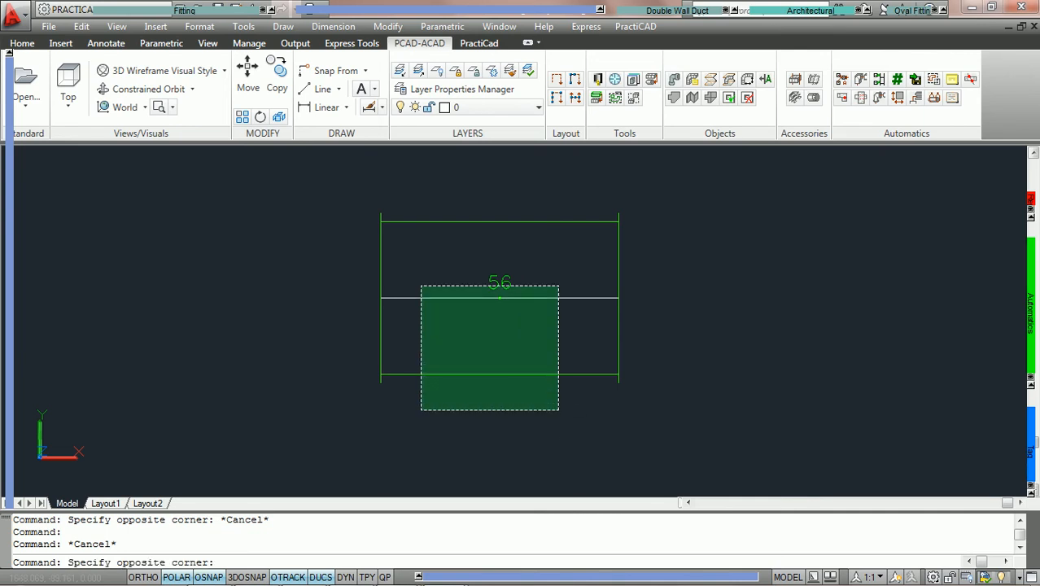
click(338, 180)
middle_drag(419, 272, 529, 271)
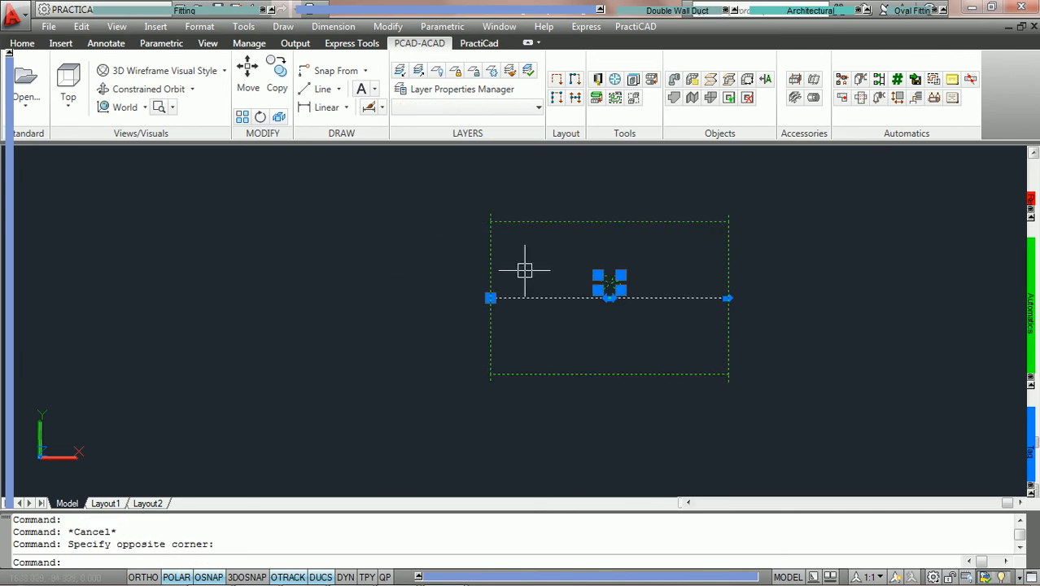
click(260, 116)
click(490, 297)
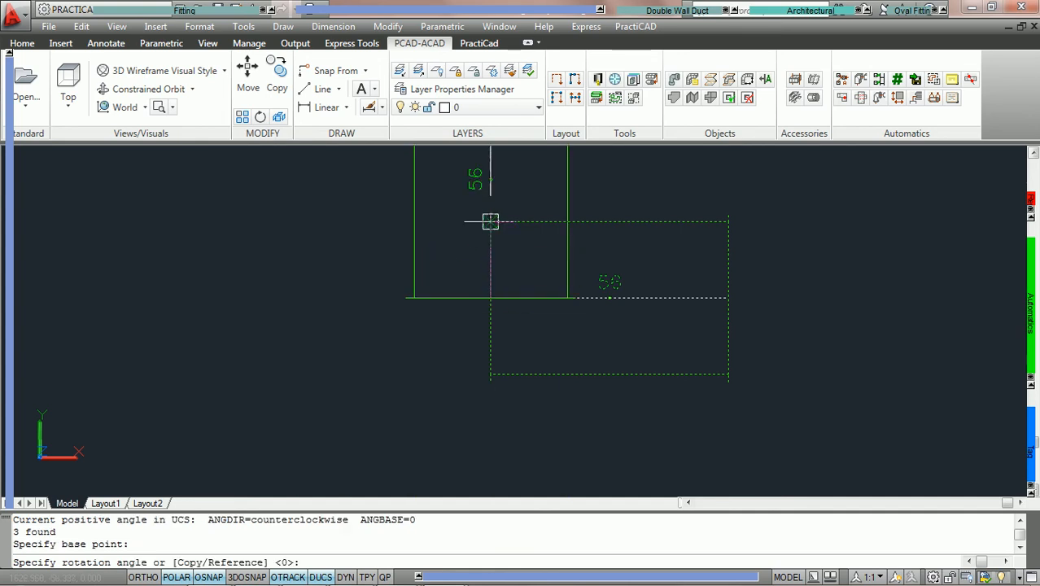
middle_drag(490, 221, 491, 294)
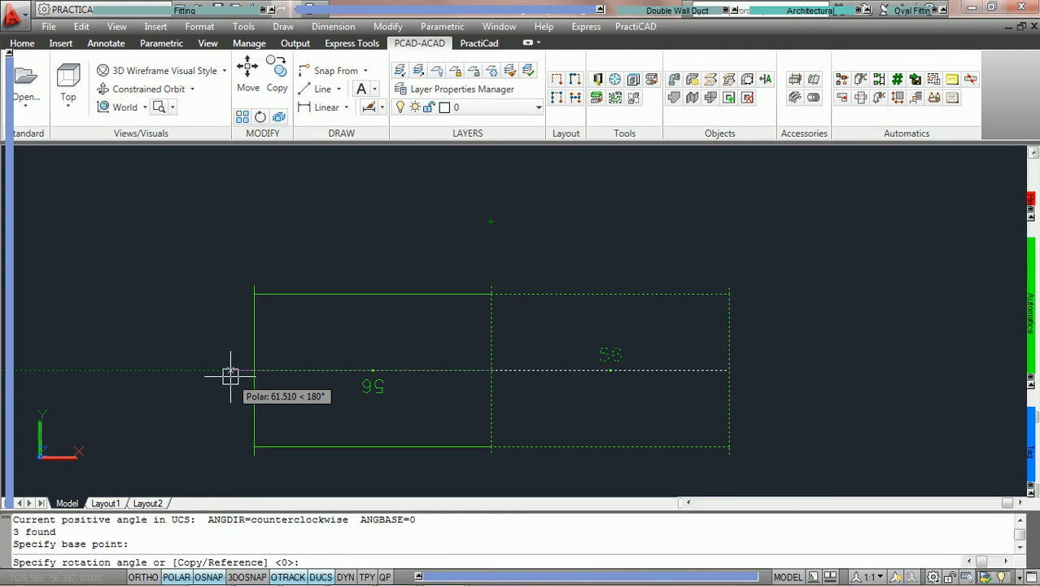
key(Escape)
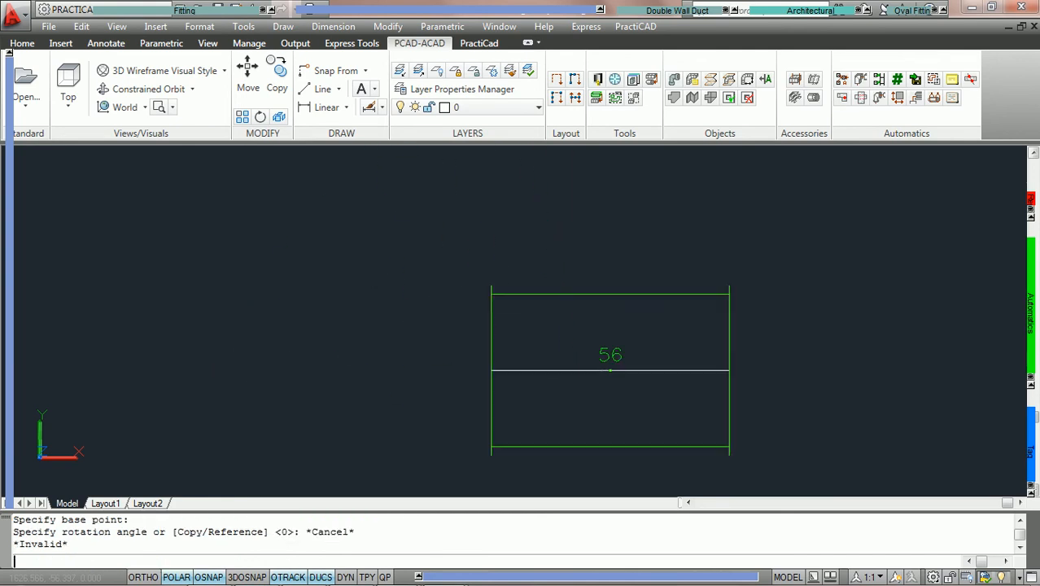
Reopen the tagging placement settings in a maximized window and preview Rect Duct tags at 45.0-degree increments.
click(952, 79)
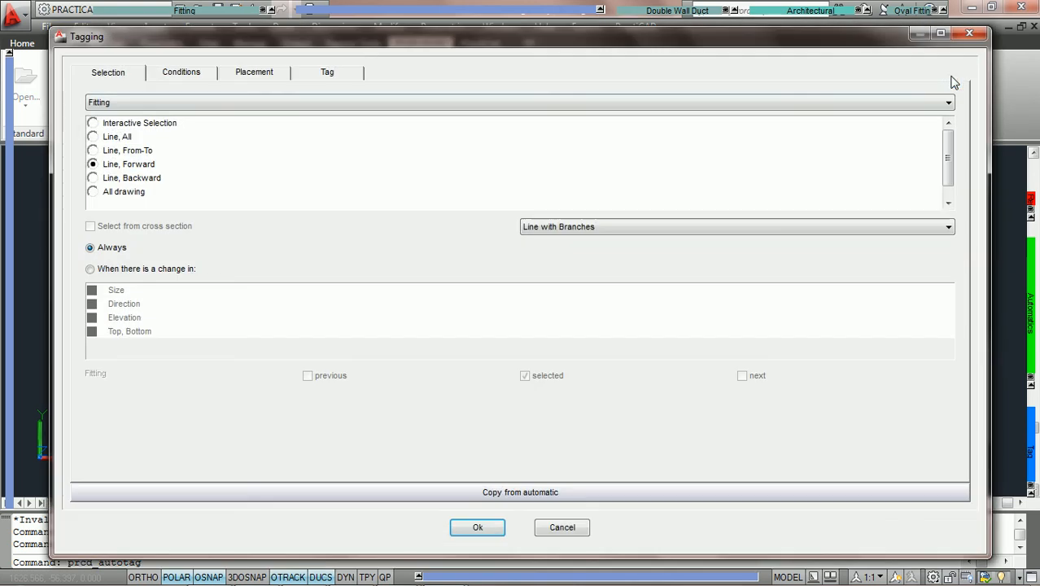
click(261, 76)
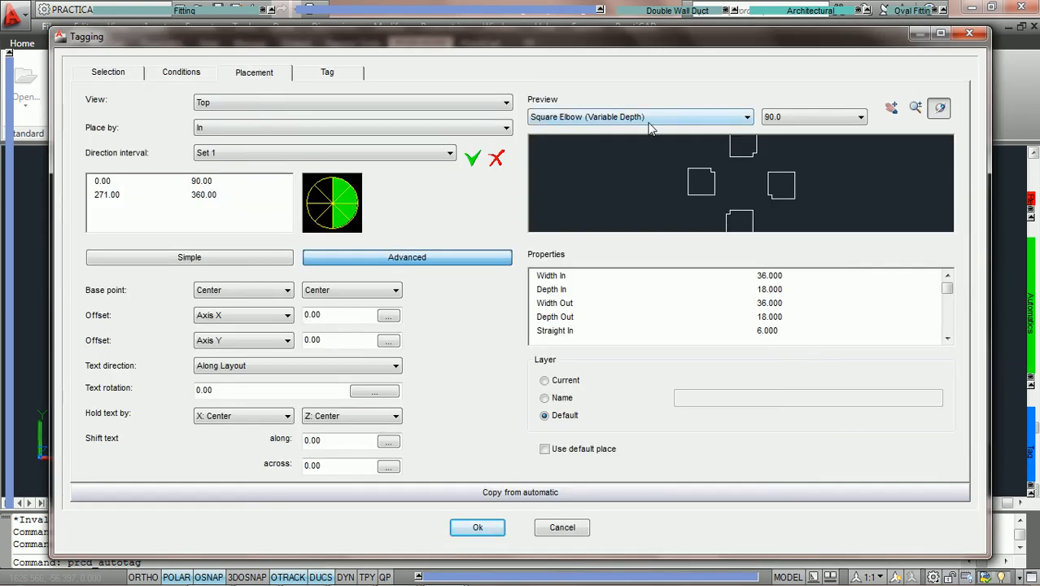
click(941, 37)
click(606, 86)
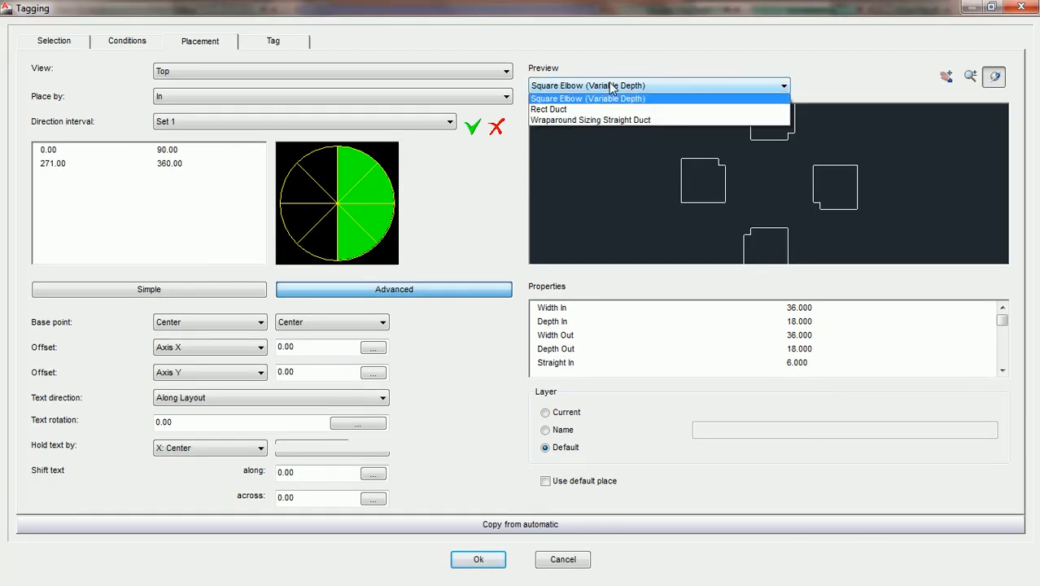
click(580, 116)
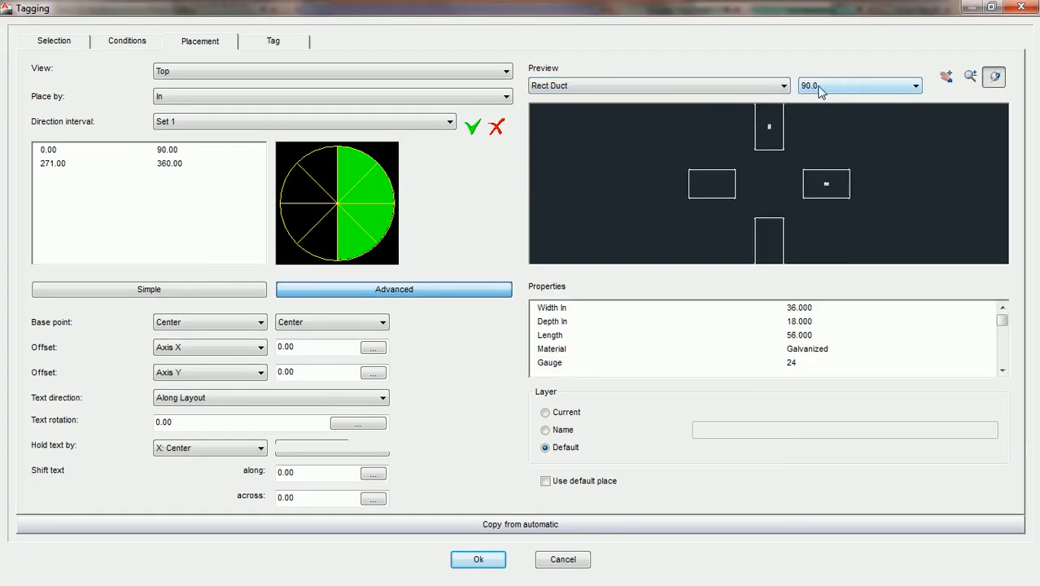
click(818, 87)
click(810, 110)
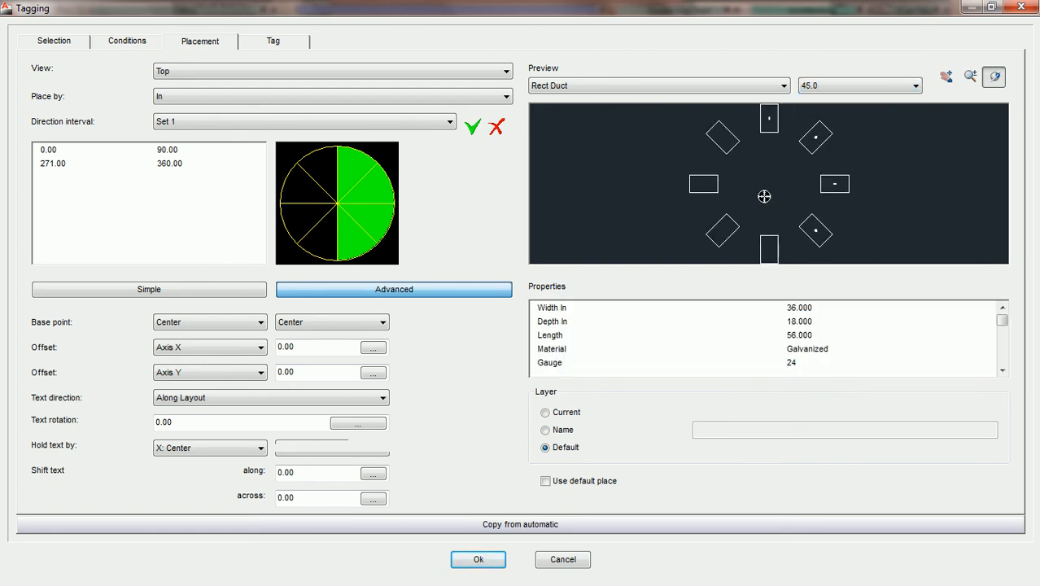
Show direction interval Set 2 and set its text direction to Counter Layout.
click(235, 124)
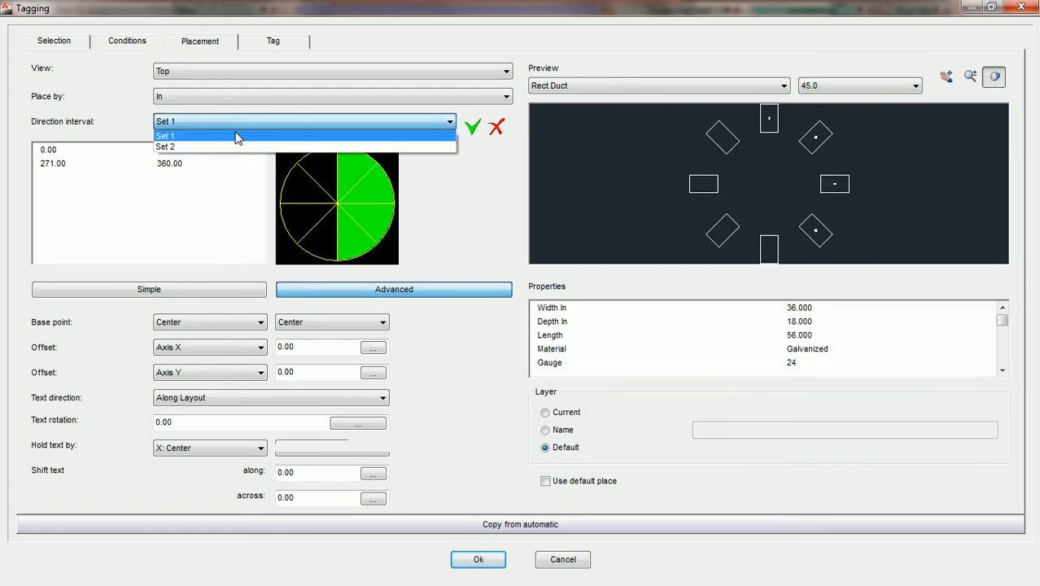
click(234, 147)
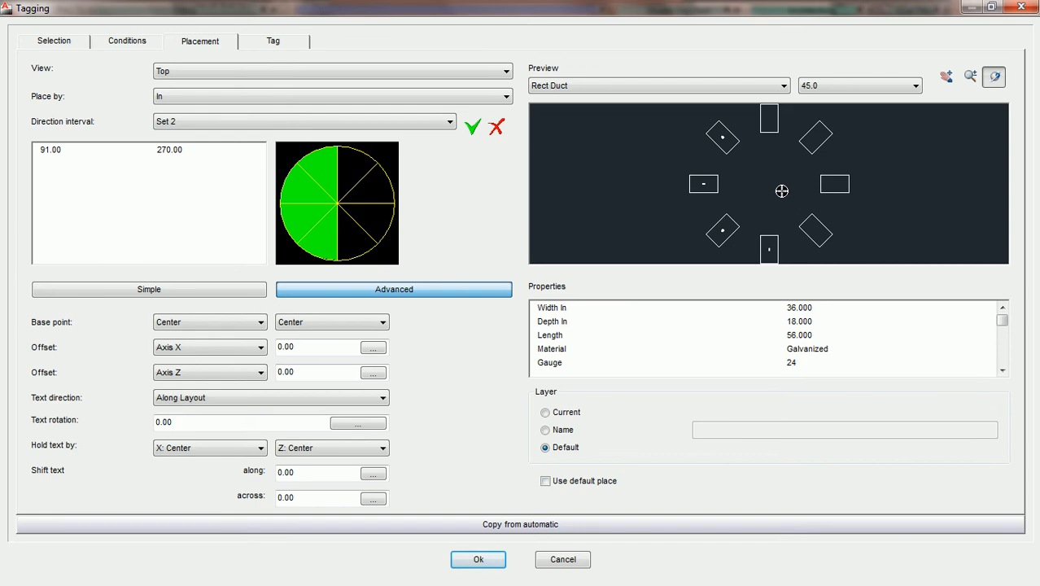
scroll(756, 185, up, 5)
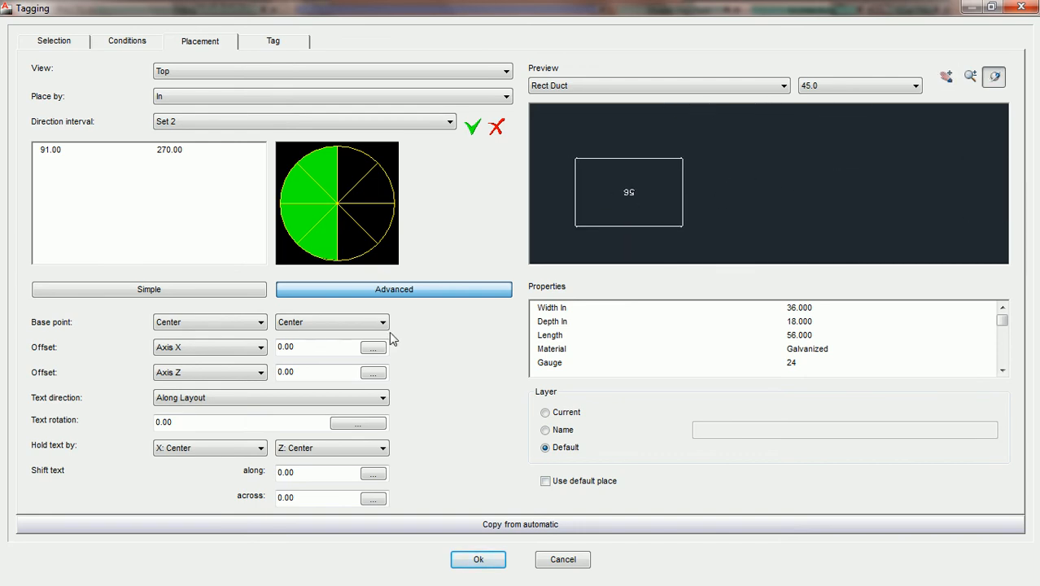
click(250, 399)
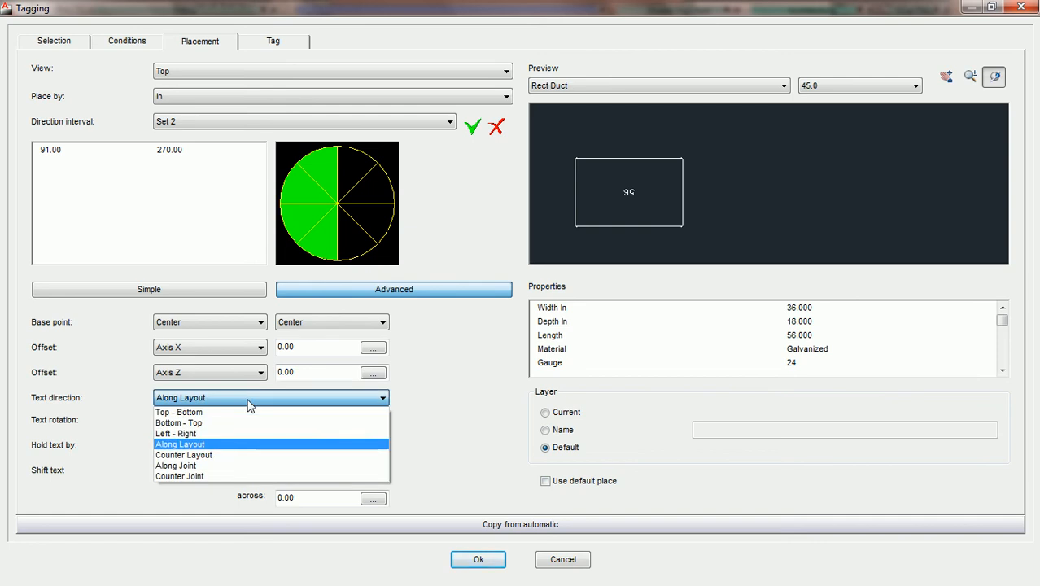
click(215, 455)
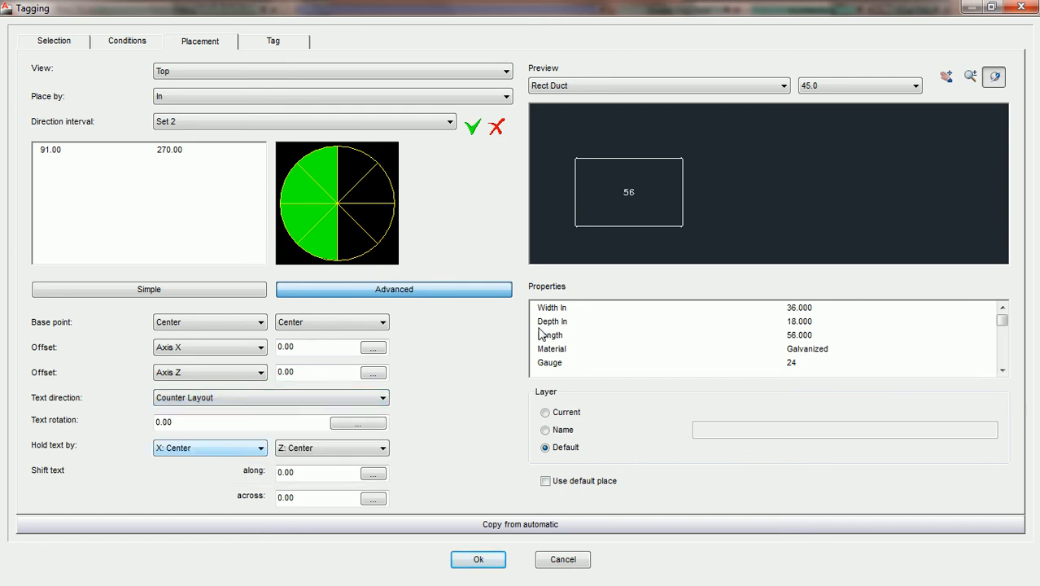
Examine how the Counter Layout tags are oriented on the upright, angled and level ducts of Set 2 in the preview.
middle_drag(689, 165, 741, 245)
middle_drag(738, 164, 758, 246)
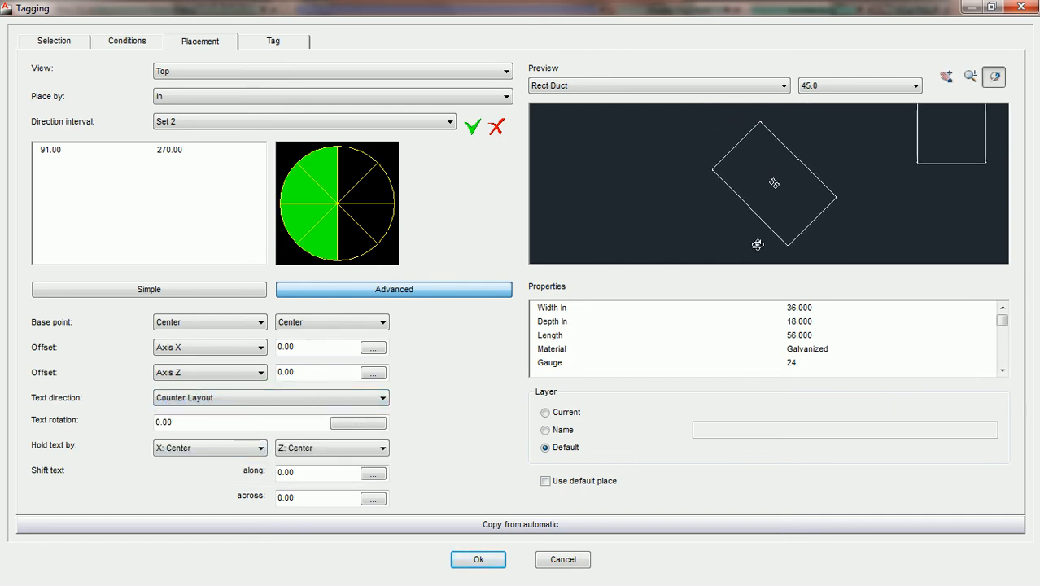
scroll(788, 202, up, 2)
middle_drag(868, 221, 779, 165)
middle_drag(816, 225, 843, 123)
mouse_move(783, 238)
middle_down()
mouse_move(779, 143)
mouse_move(764, 135)
middle_up()
middle_drag(769, 226, 731, 130)
middle_drag(717, 193, 690, 146)
middle_drag(806, 216, 672, 173)
mouse_move(790, 187)
middle_down()
mouse_move(765, 212)
mouse_move(778, 213)
mouse_move(769, 273)
middle_up()
scroll(777, 204, down, 2)
scroll(777, 204, down, 2)
middle_drag(764, 151, 771, 210)
Show direction interval Set 1 and check its Along Layout tags on the upper ducts in the preview.
click(262, 130)
click(244, 134)
middle_drag(782, 168, 779, 245)
middle_drag(757, 153, 763, 207)
scroll(739, 161, up, 2)
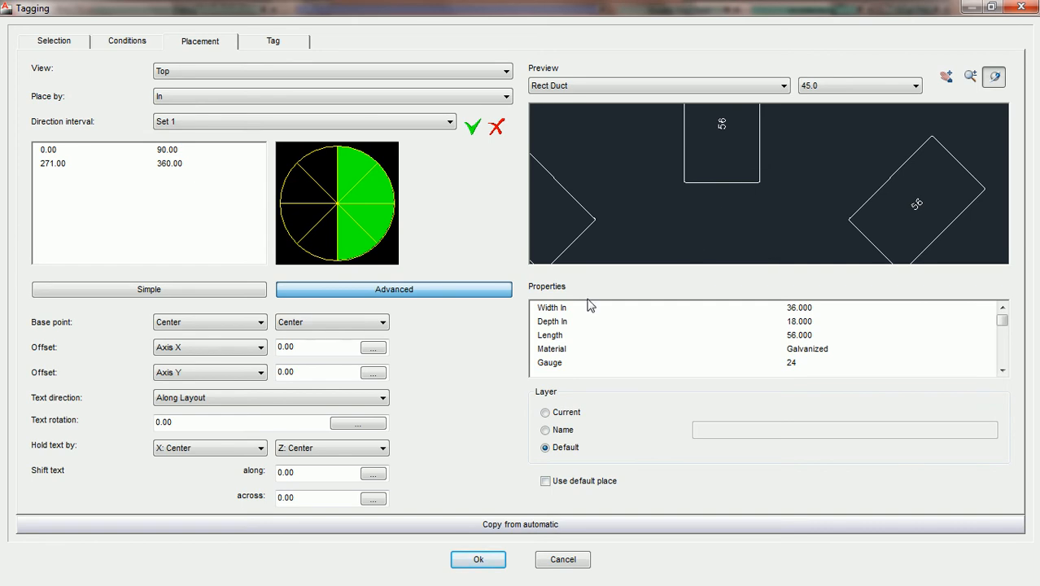
Set the Set 1 text direction to Along Joint and check the tags against the duct joints in the preview.
click(328, 398)
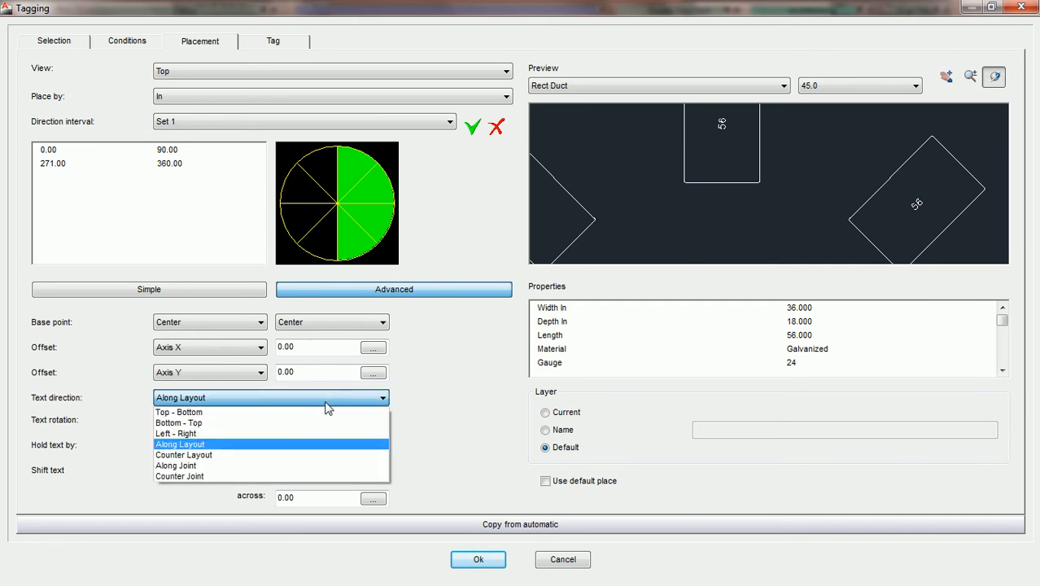
click(271, 469)
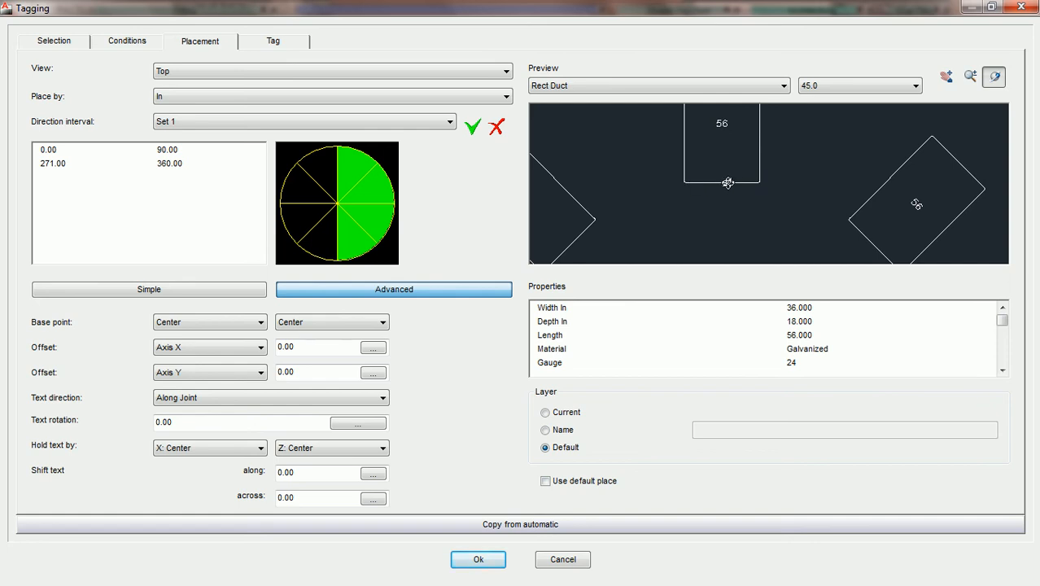
scroll(728, 182, up, 3)
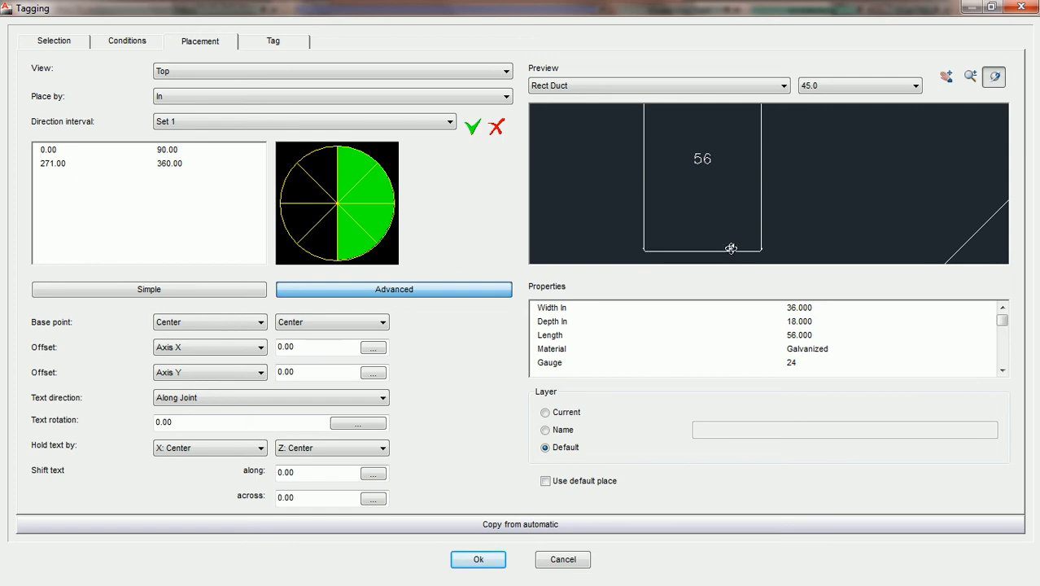
middle_drag(732, 251, 736, 234)
middle_drag(736, 164, 746, 88)
scroll(750, 150, down, 3)
middle_drag(749, 176, 754, 91)
middle_drag(750, 193, 755, 139)
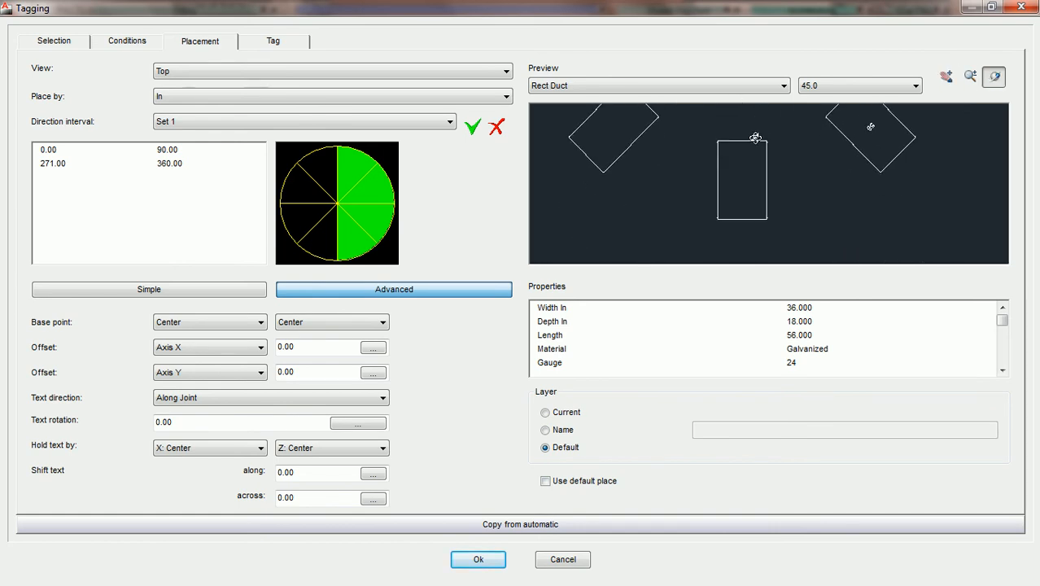
Show direction interval Set 2, set its text direction to Along Joint, and check the tags on the lower ducts.
click(194, 121)
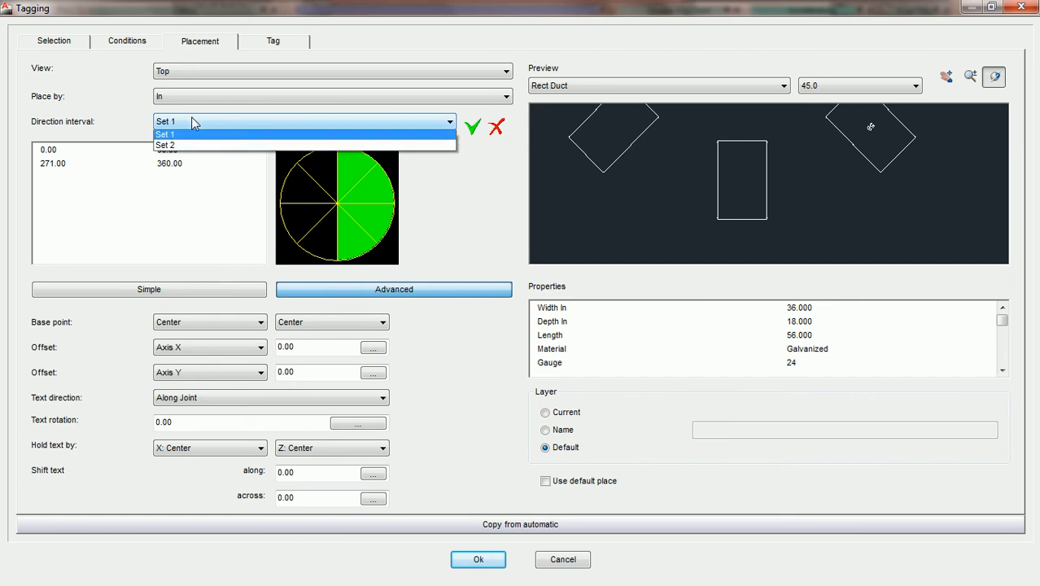
click(186, 152)
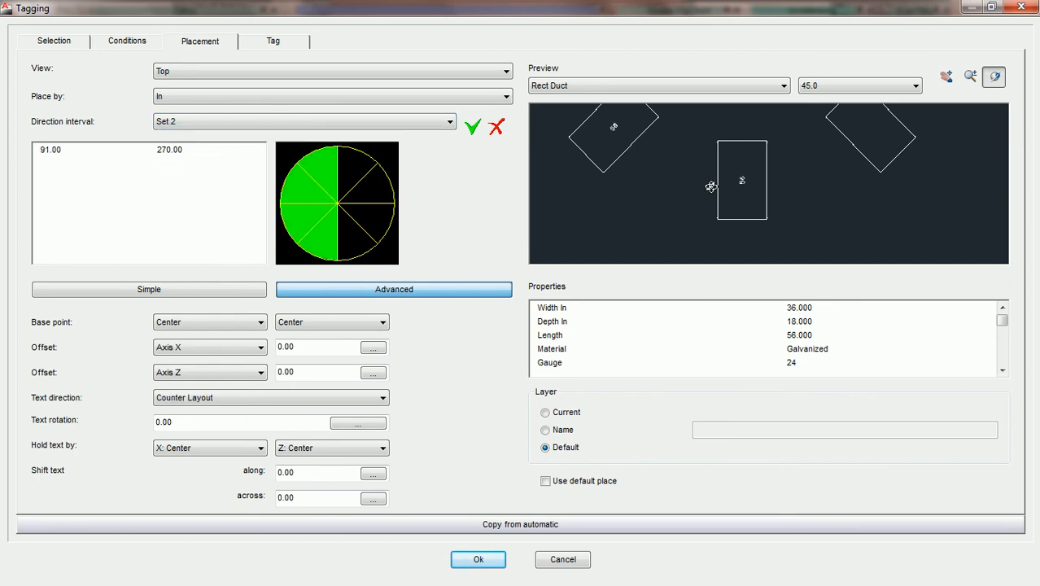
click(247, 398)
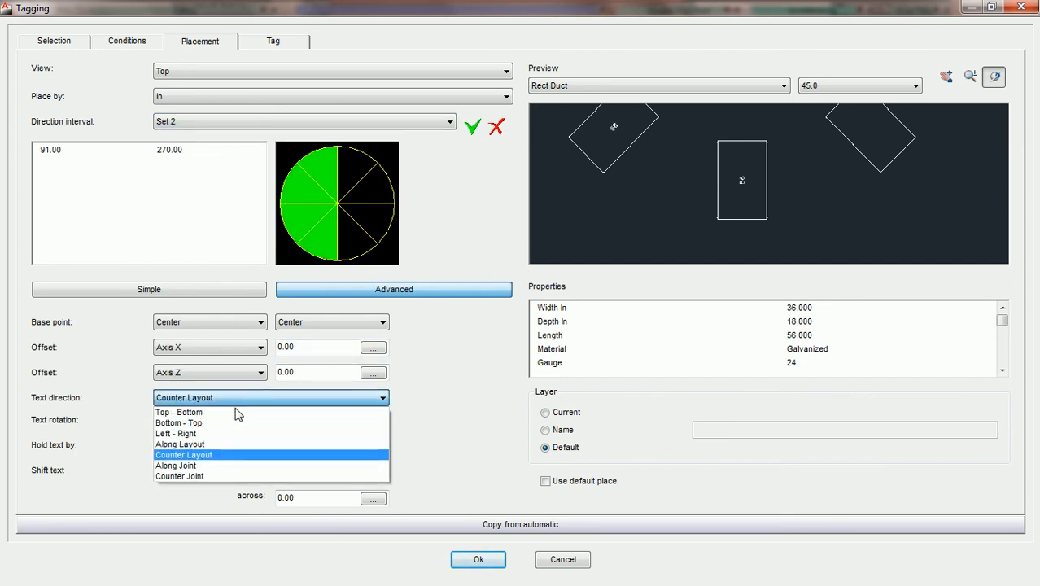
click(211, 469)
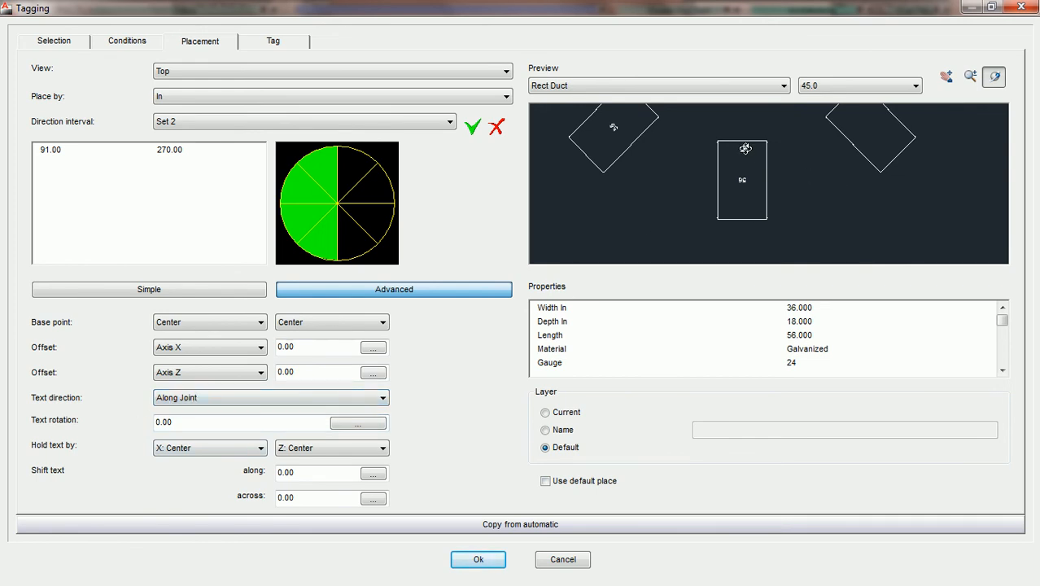
scroll(744, 225, up, 2)
middle_drag(747, 224, 766, 174)
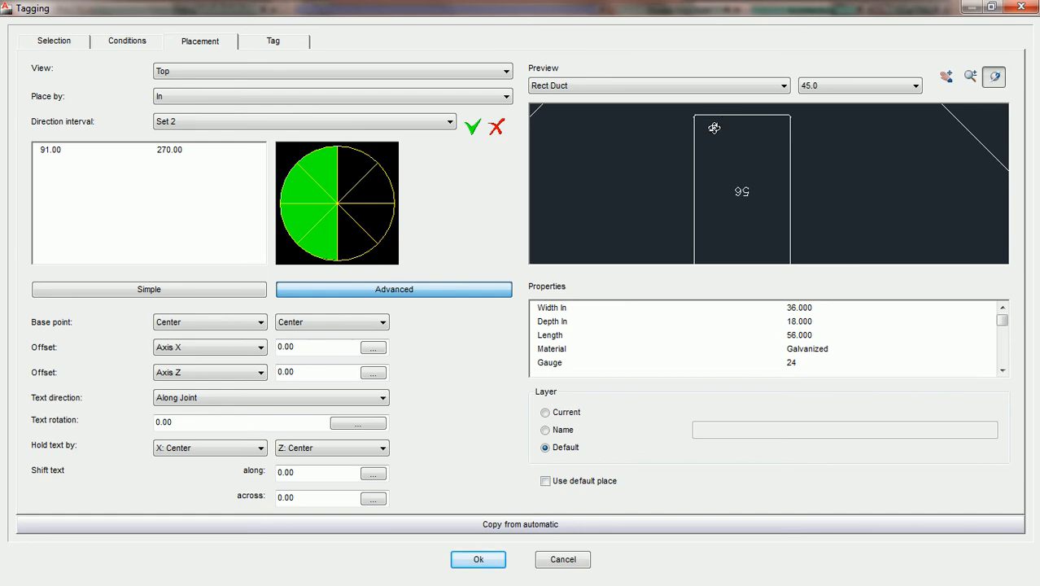
middle_drag(713, 152, 785, 161)
scroll(780, 163, down, 1)
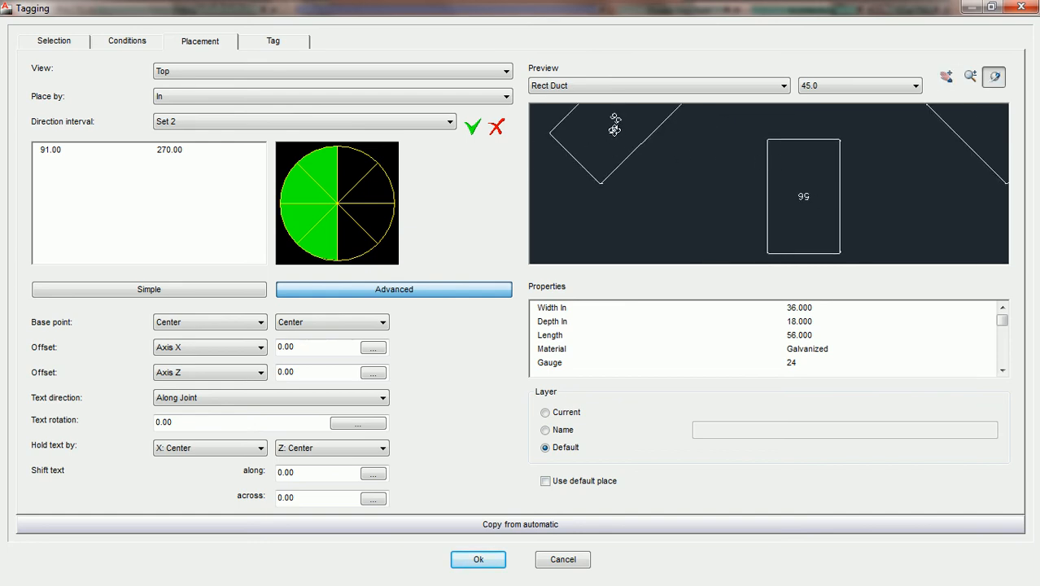
middle_drag(616, 133, 627, 165)
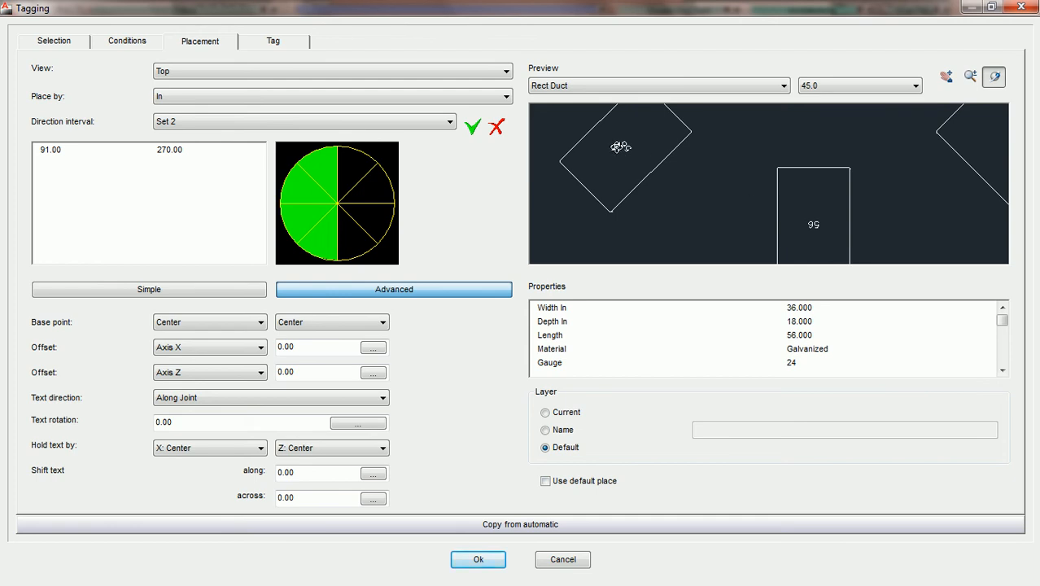
Set the Set 2 text direction to Counter Joint and check the tags in the preview.
click(272, 401)
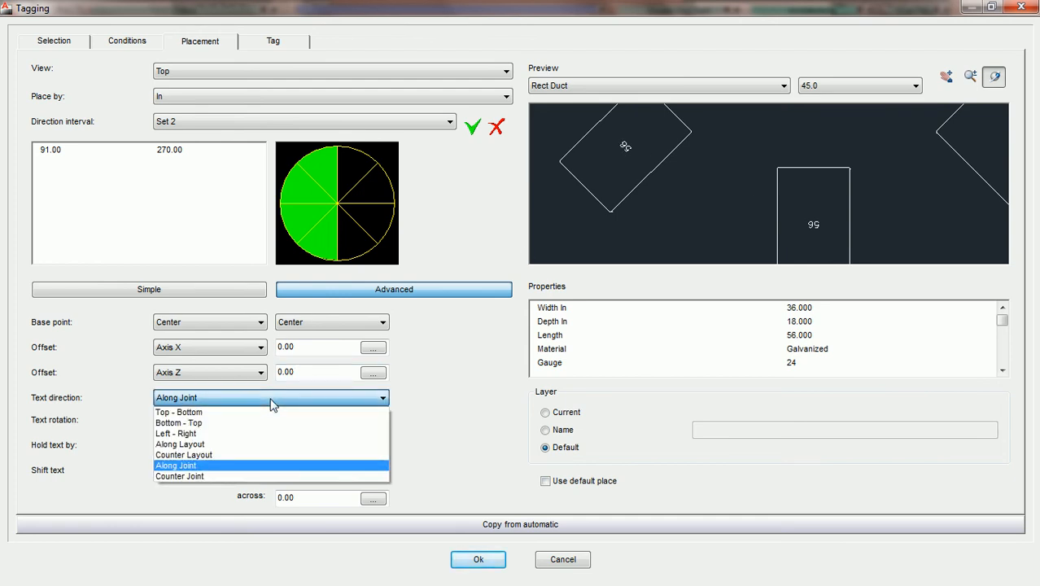
click(210, 477)
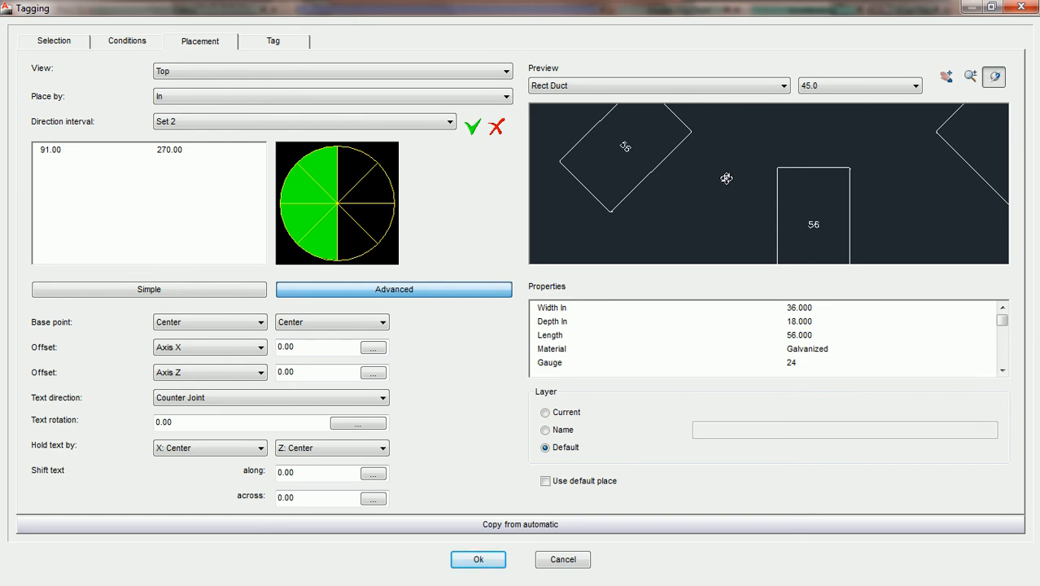
middle_drag(686, 149, 694, 171)
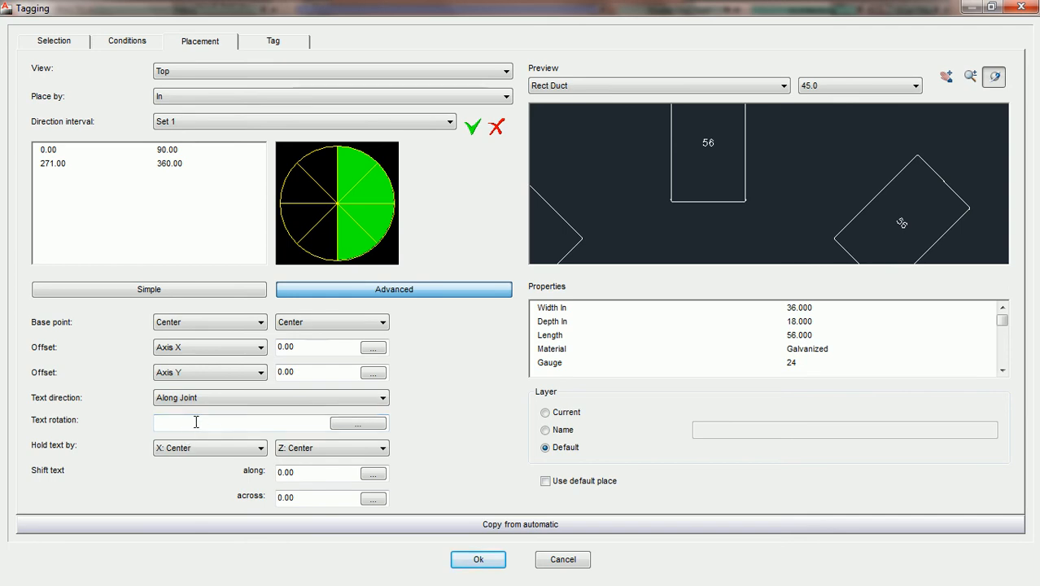
Check the Along Joint tags of direction interval Set 1 and set their text rotation to 45.
middle_drag(795, 200, 758, 202)
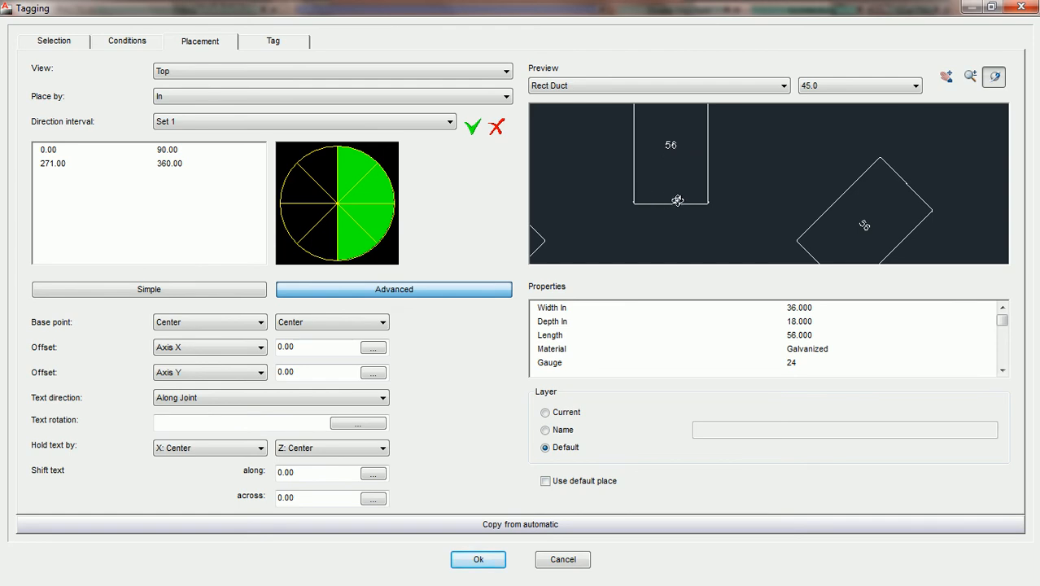
middle_drag(856, 226, 861, 220)
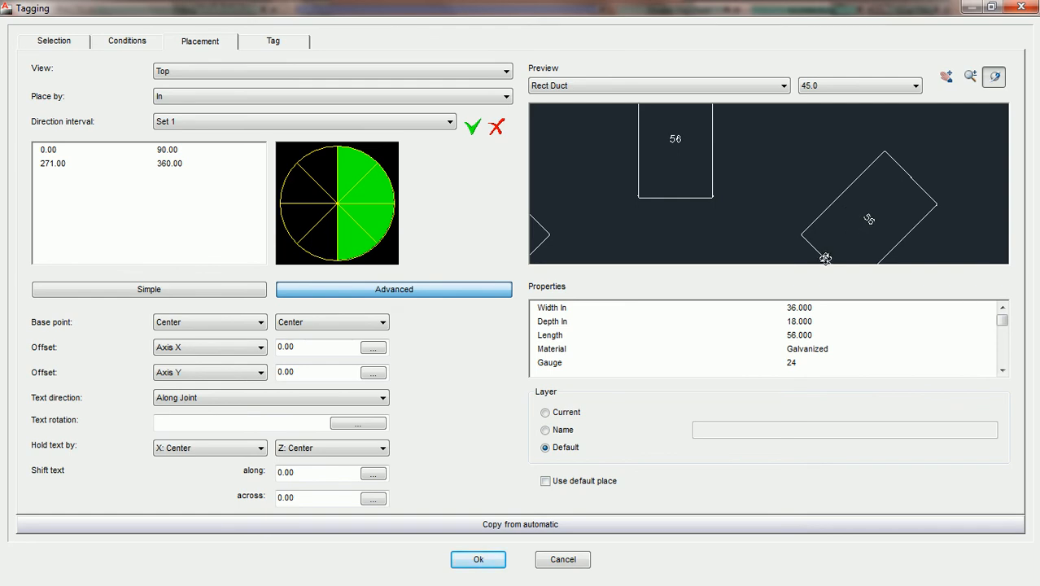
click(251, 420)
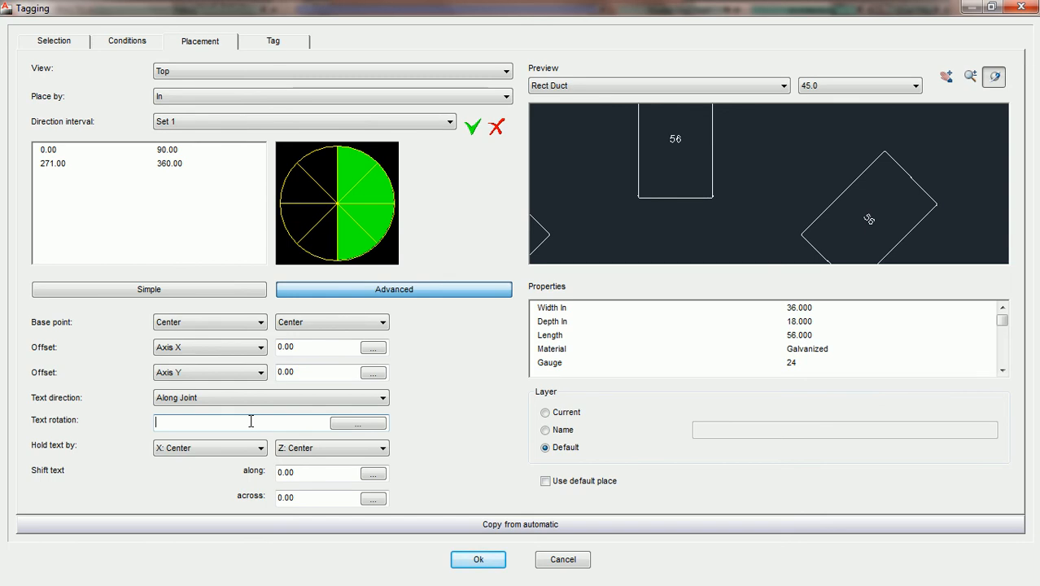
text(45)
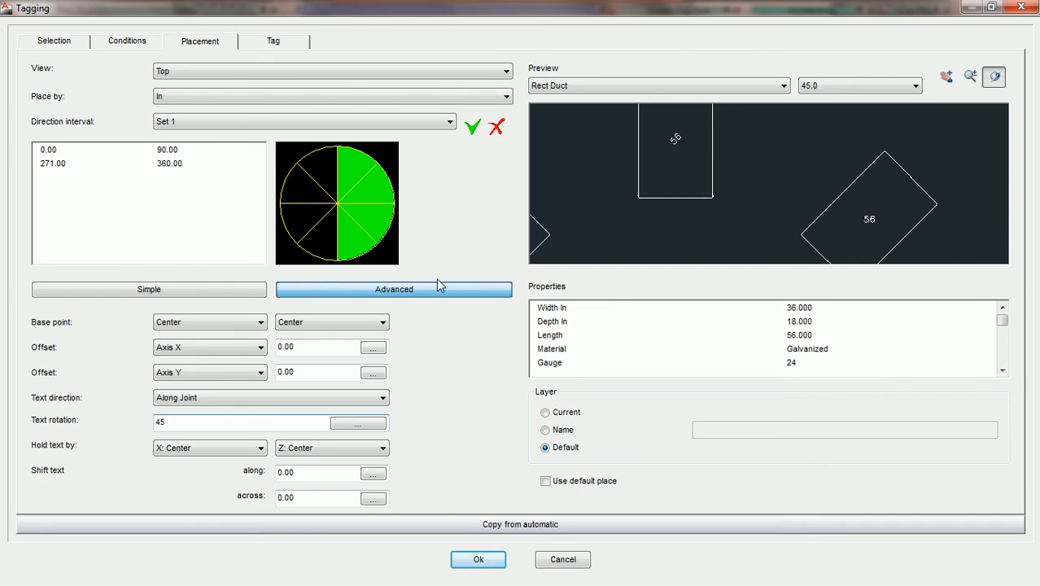
Try a text rotation of 25 for the Set 1 tags and reset the rotation to 0.
drag(180, 422, 152, 433)
text(25)
key(BackSpace)
key(BackSpace)
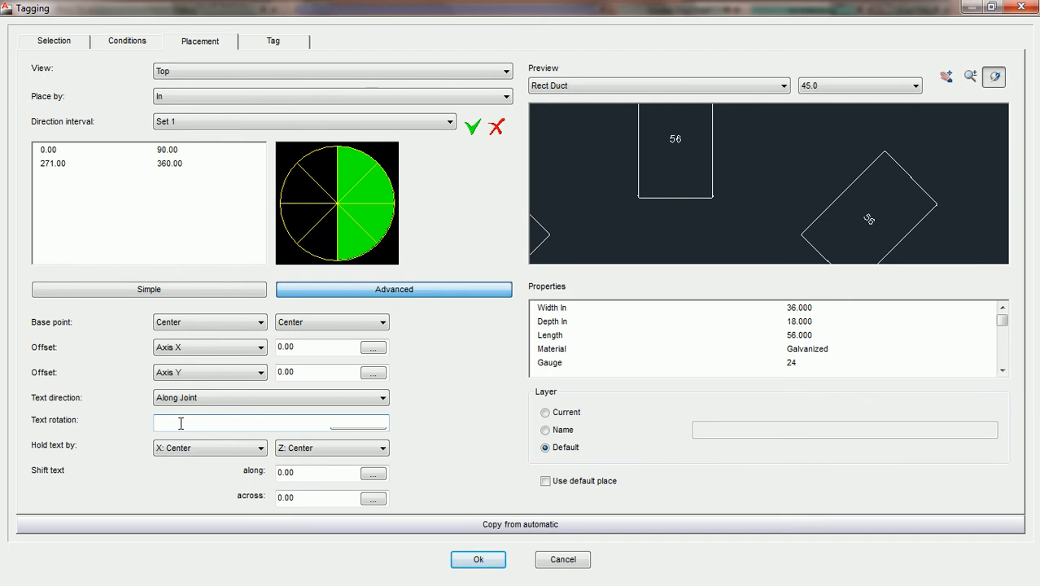
text(0)
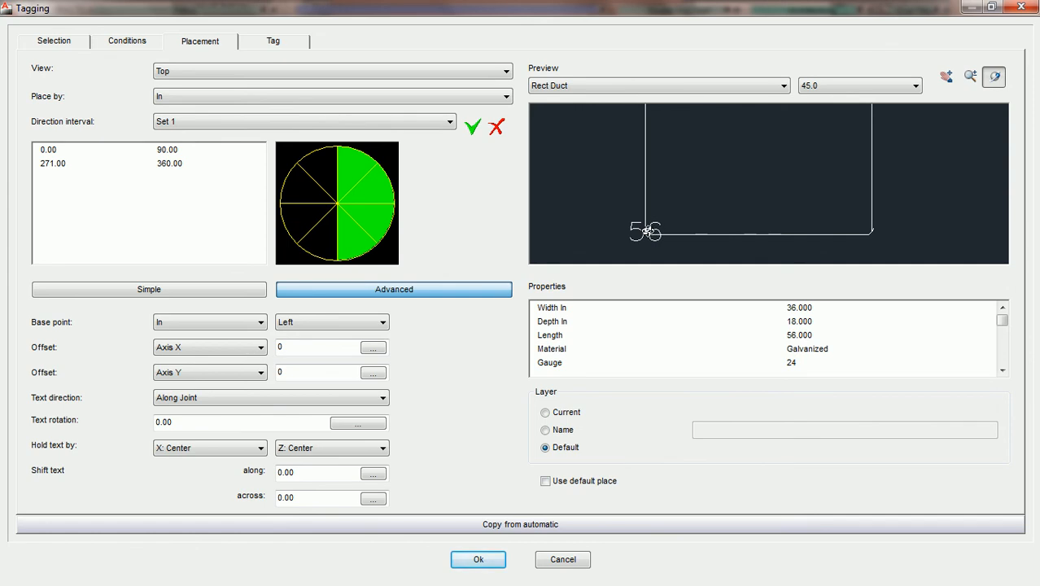
Hold the Set 1 tag text by X: Left and Z: Bottom, and set the Axis X offset to 1.
scroll(647, 237, up, 1)
middle_drag(637, 248, 683, 210)
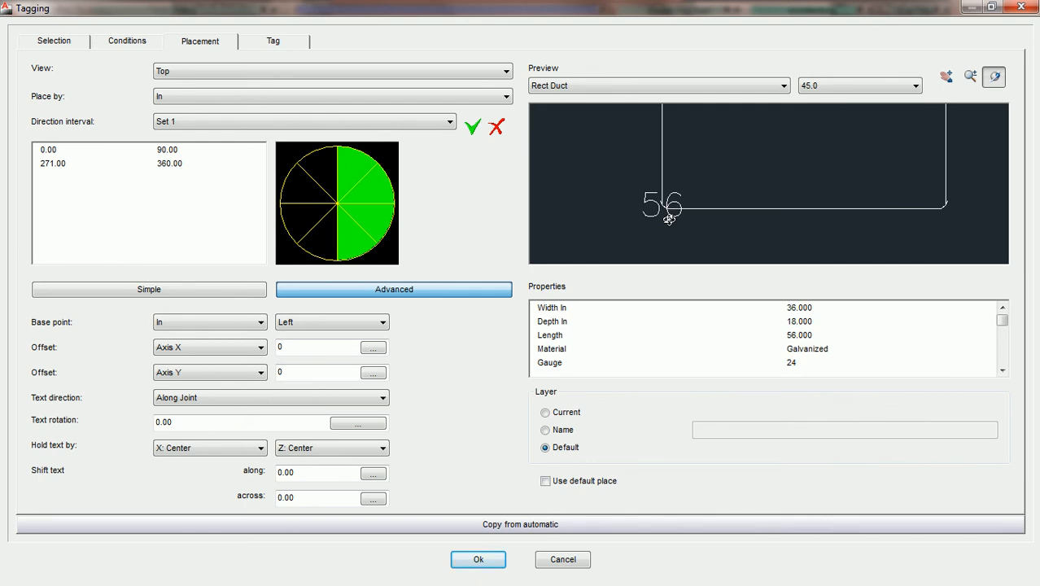
click(262, 447)
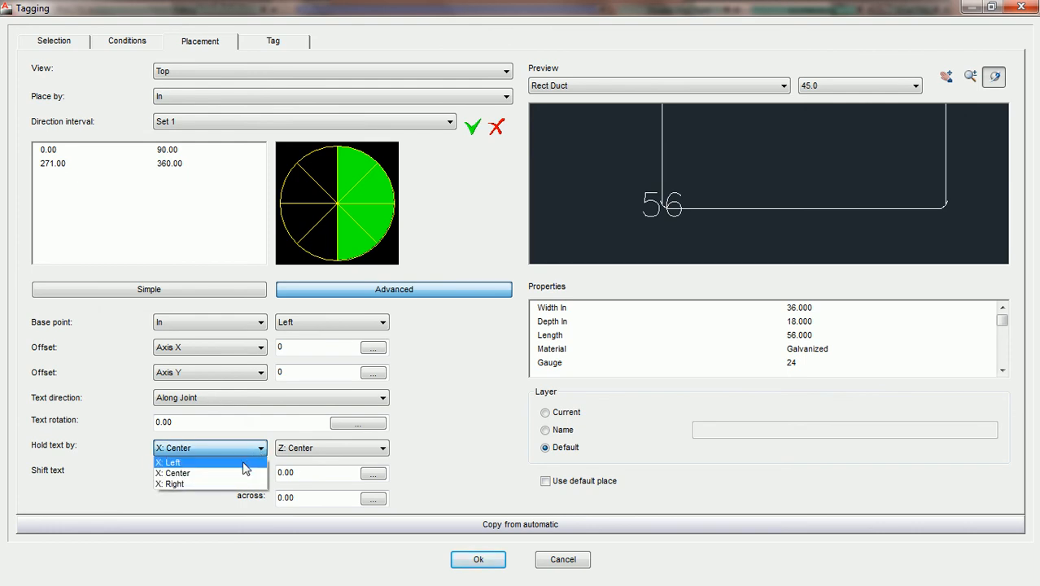
click(243, 464)
click(310, 450)
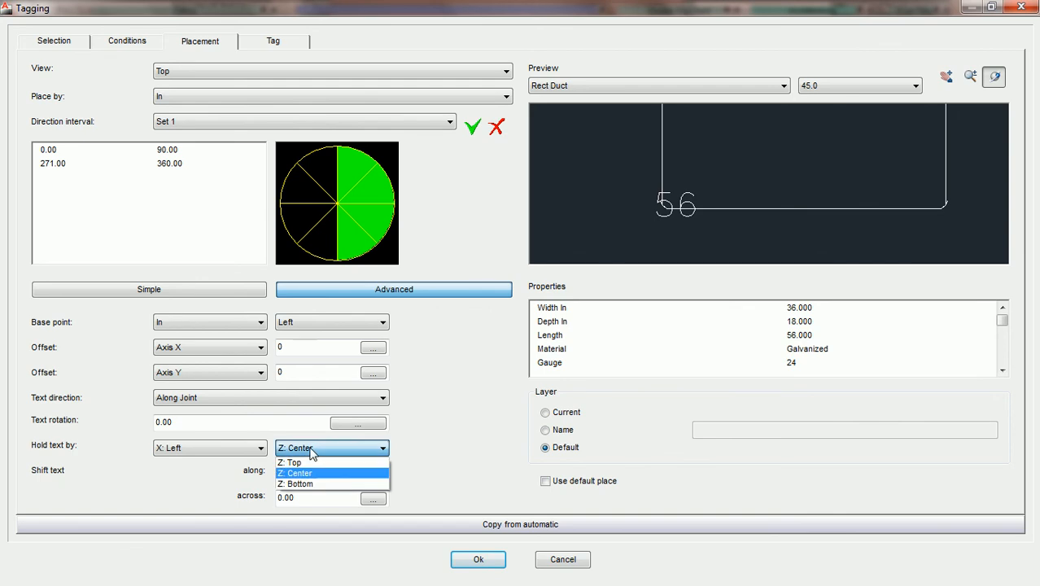
click(296, 483)
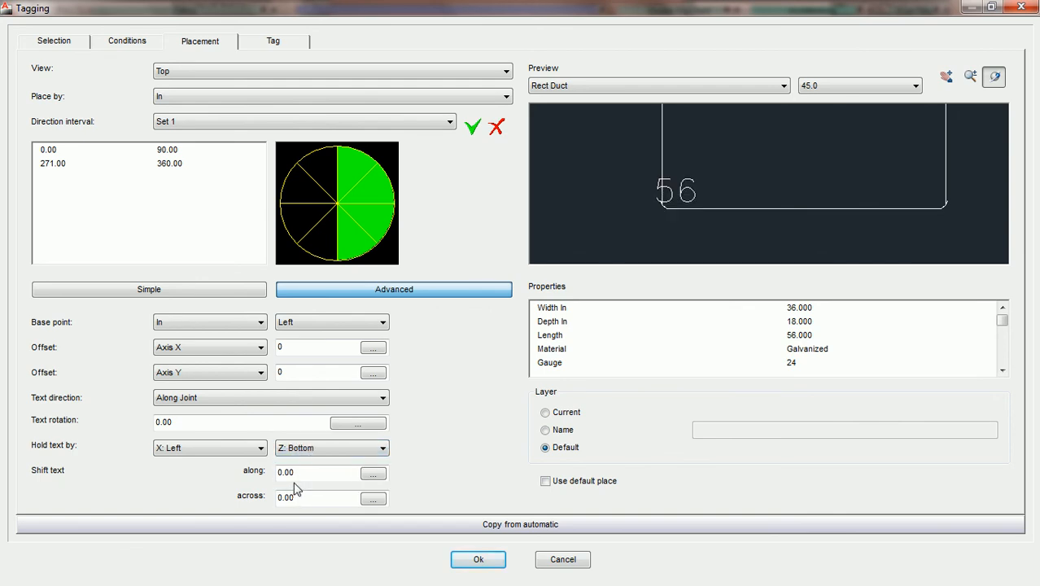
drag(301, 348, 262, 347)
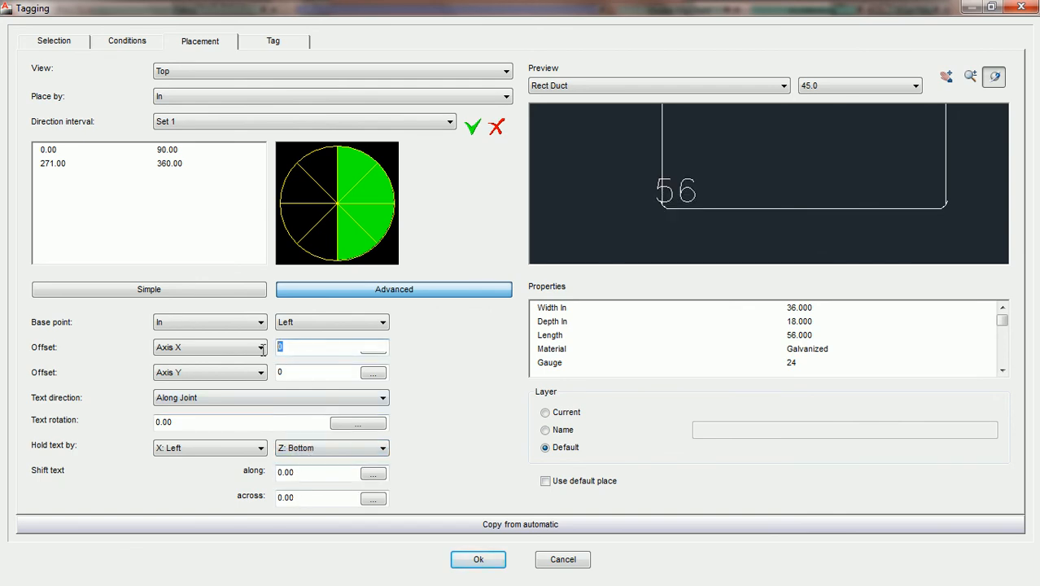
text(1)
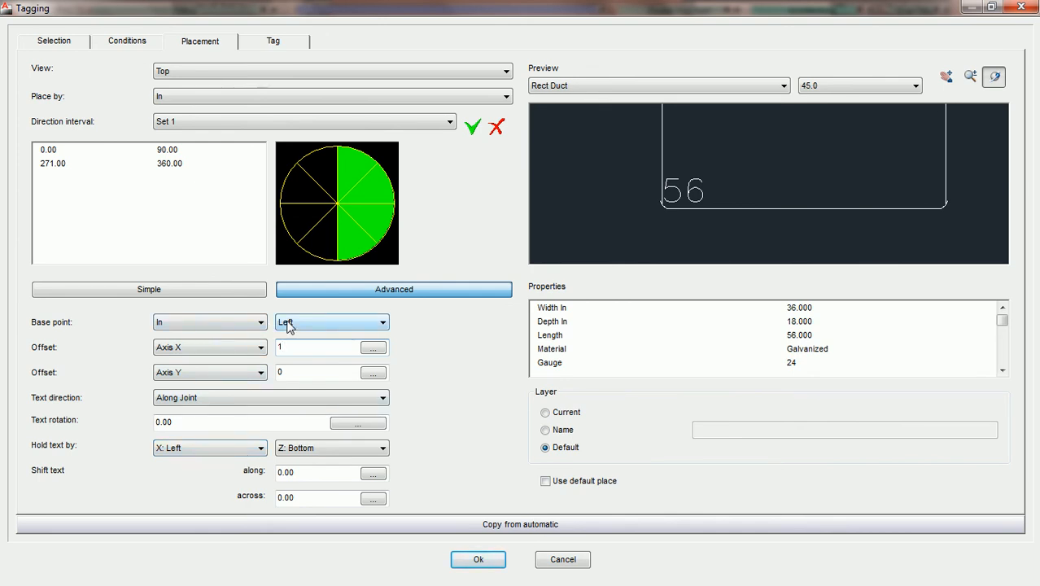
Hold the Set 1 tag text by X: Right and Z: Top, and reset the Axis X offset to 0.
click(260, 448)
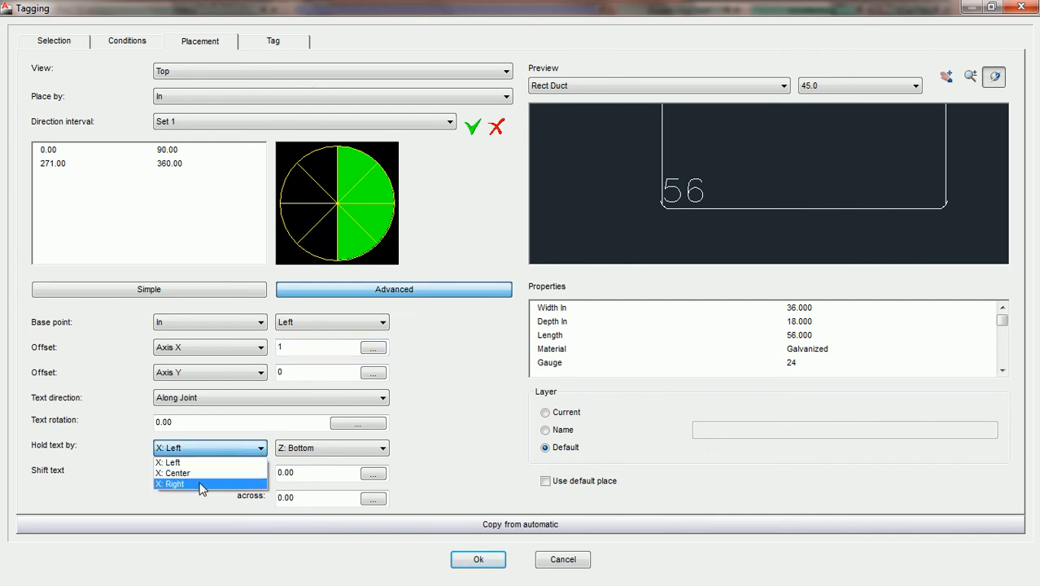
click(303, 451)
click(304, 449)
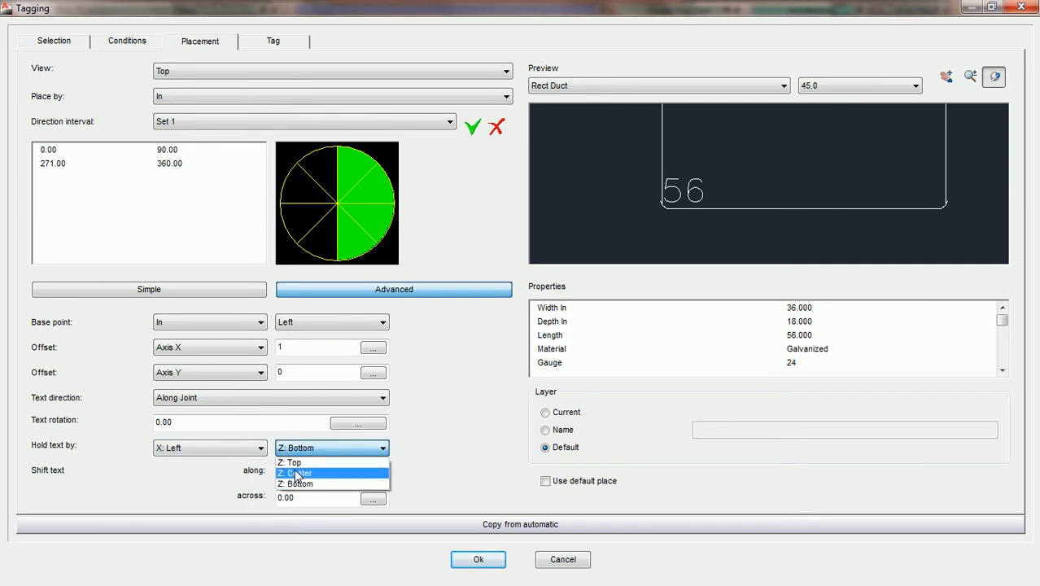
click(294, 463)
click(260, 448)
click(234, 486)
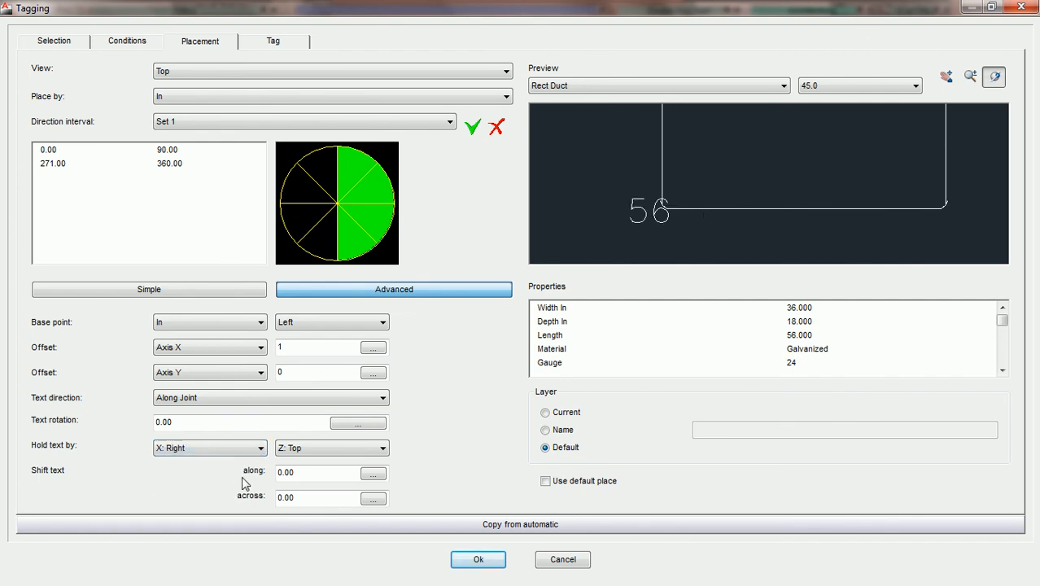
double_click(315, 352)
text(0)
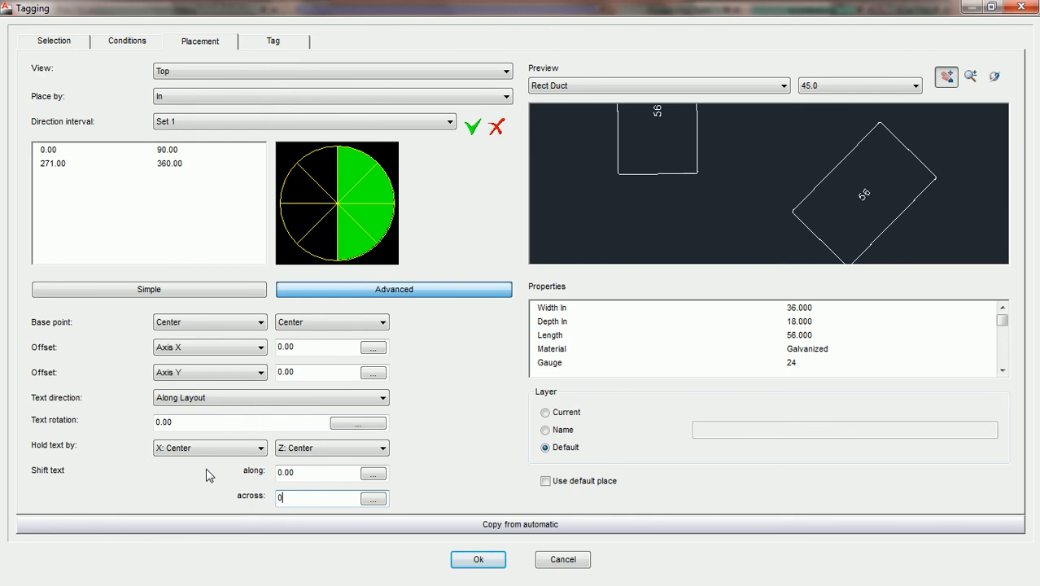
Review the axis options of the first offset and keep Axis X.
click(213, 350)
click(212, 351)
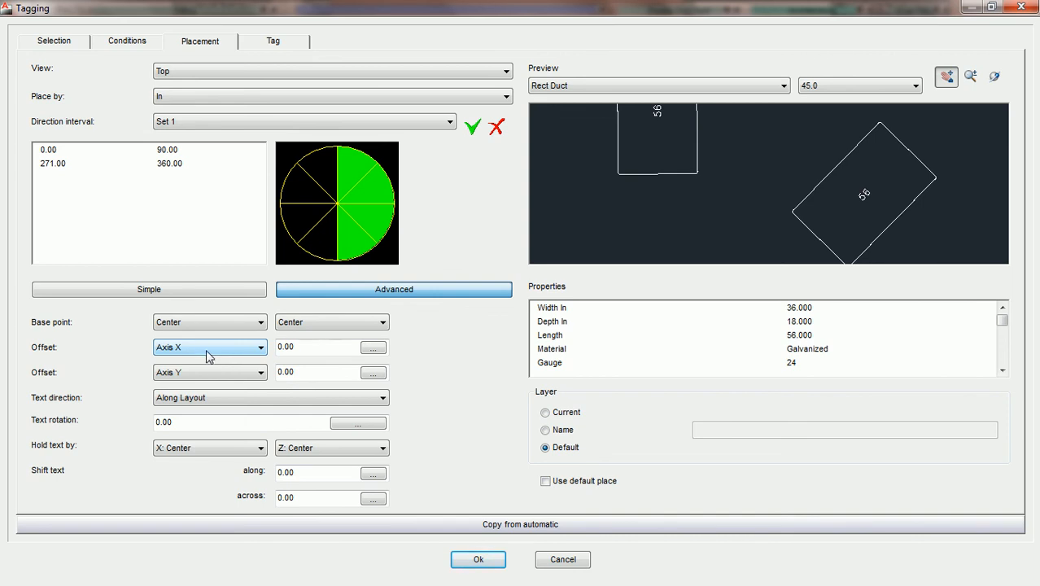
click(209, 350)
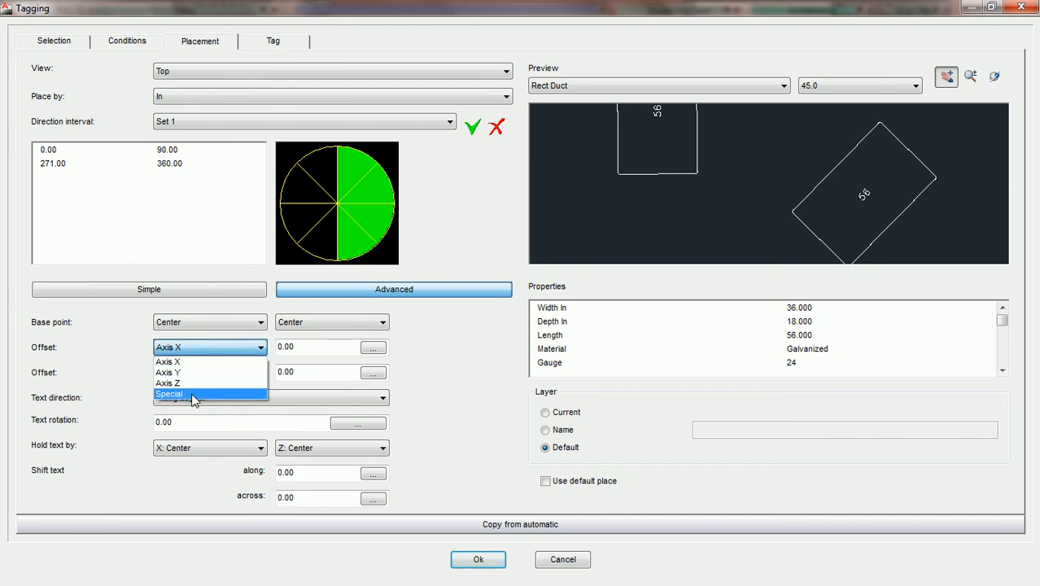
click(197, 363)
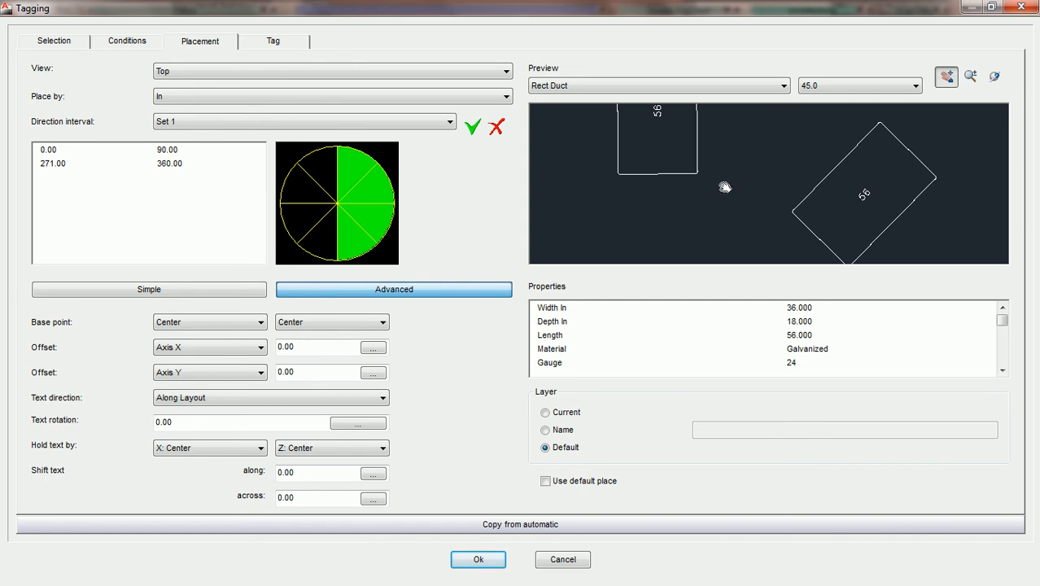
Set the Set 1 base point to Center and Right, and check the tag on the angled duct.
drag(721, 202, 694, 194)
scroll(727, 206, down, 1)
scroll(726, 205, up, 1)
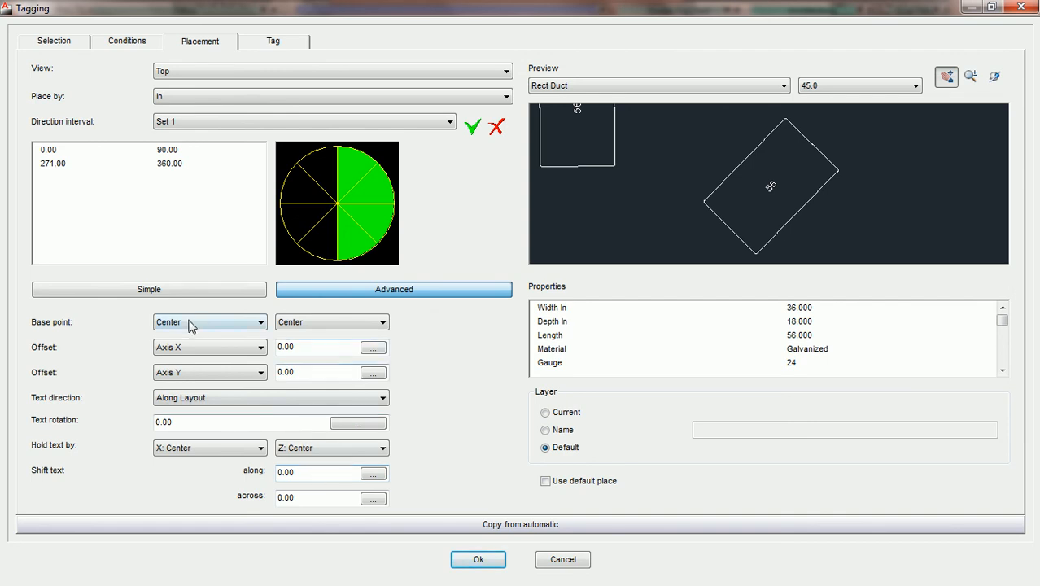
click(326, 319)
click(313, 358)
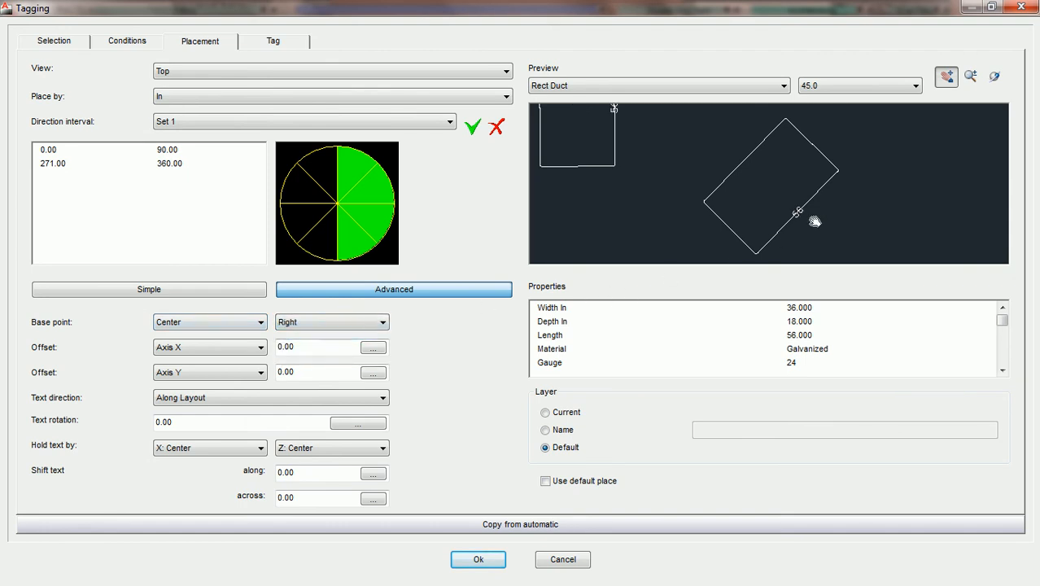
drag(791, 220, 801, 218)
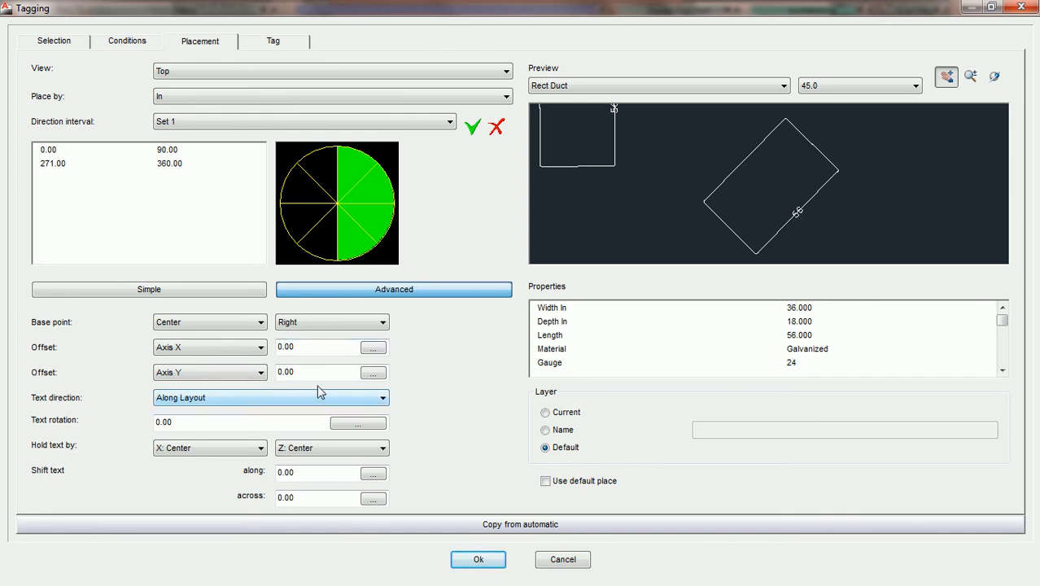
Hold the tag text by Z: Bottom and check its placement against the angled duct's edge.
scroll(814, 220, up, 3)
drag(815, 223, 769, 176)
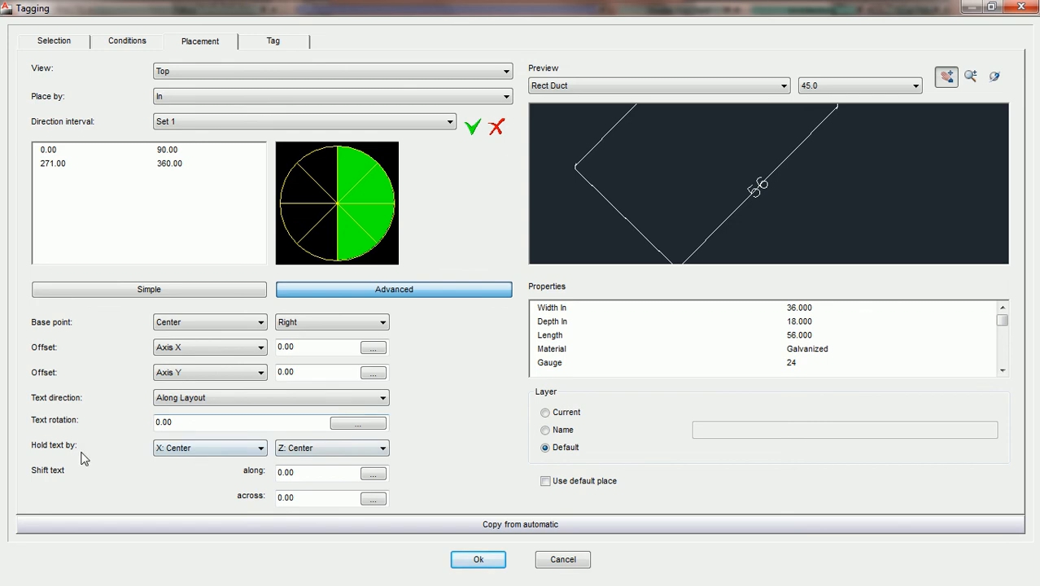
click(322, 449)
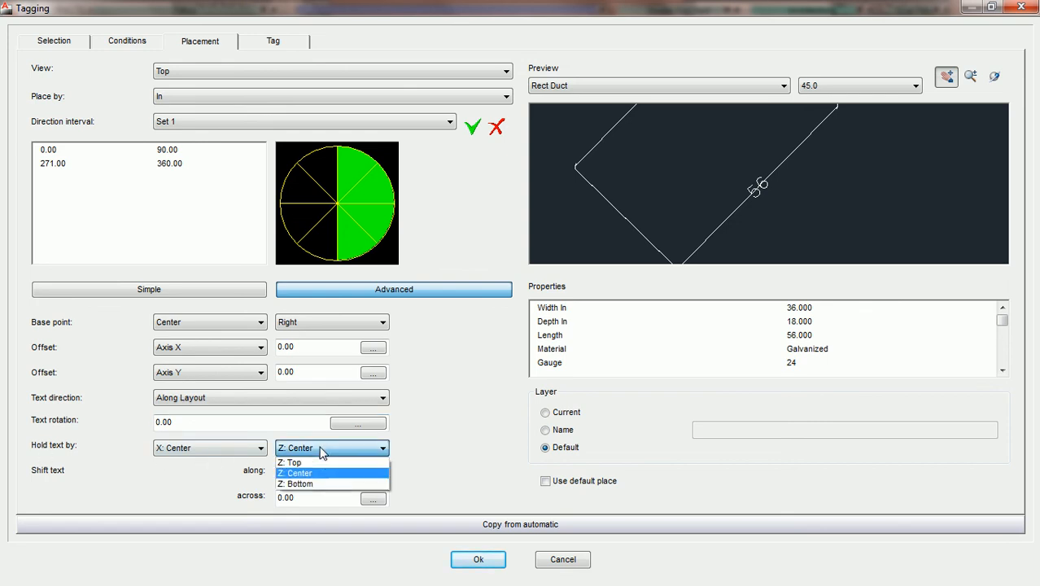
click(302, 486)
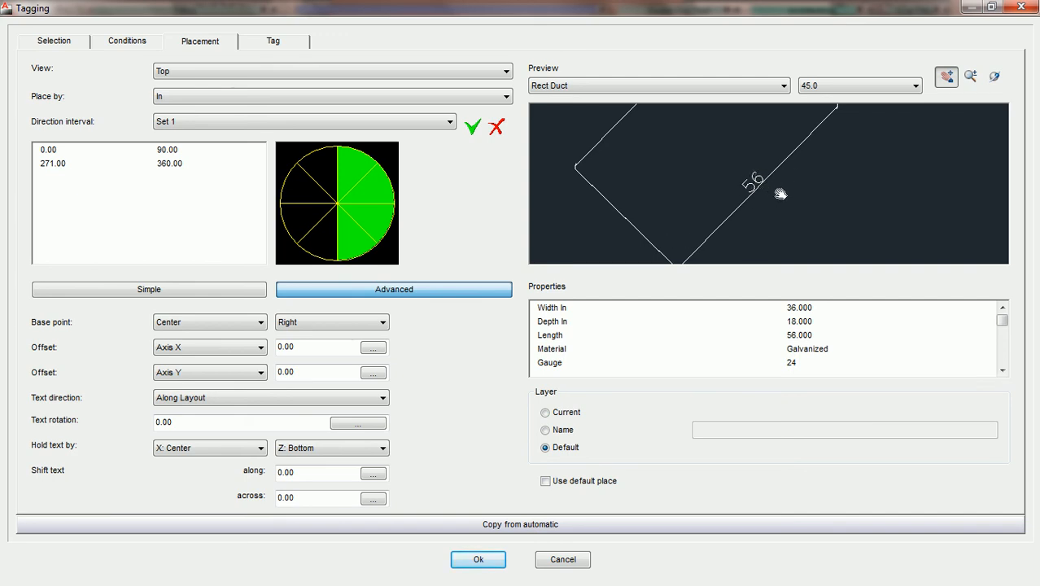
scroll(782, 193, up, 5)
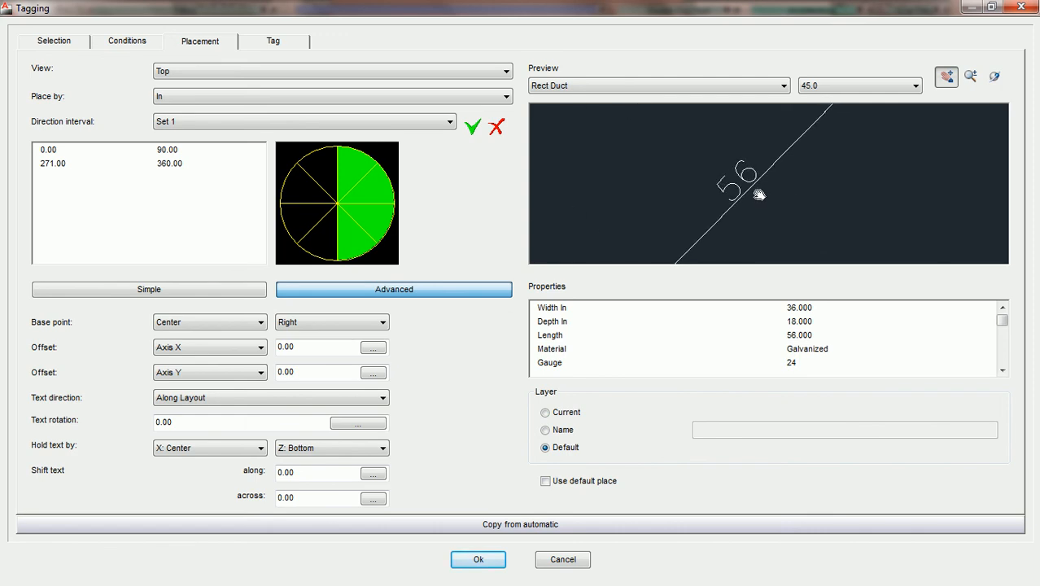
mouse_move(759, 182)
mouse_down()
mouse_move(745, 198)
mouse_move(747, 187)
mouse_up()
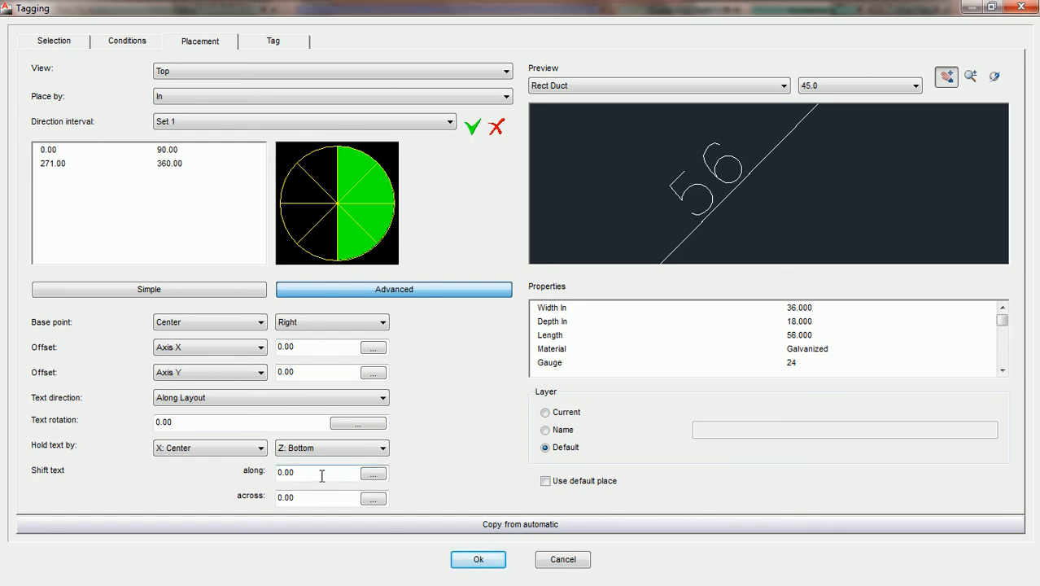
Try shifting the tag text along by 5 and by -5, and reset the along shift to 0.
drag(322, 476, 278, 474)
text(5)
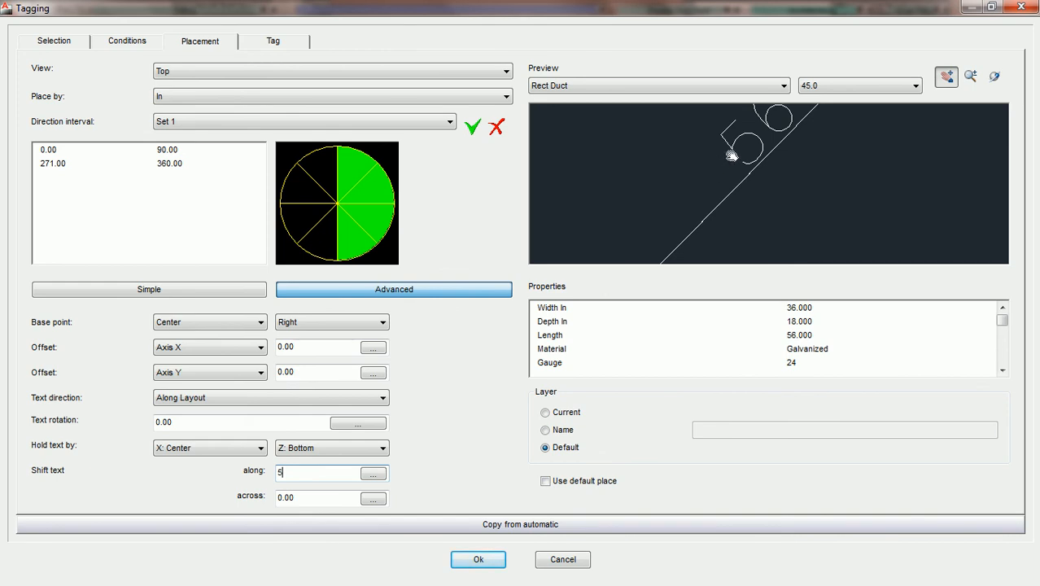
key(BackSpace)
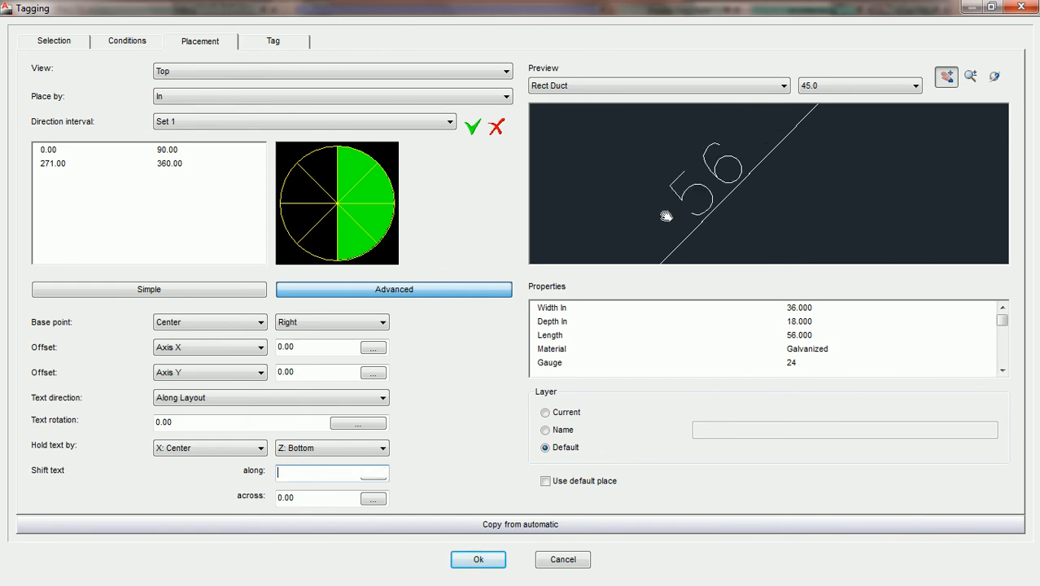
text(-5)
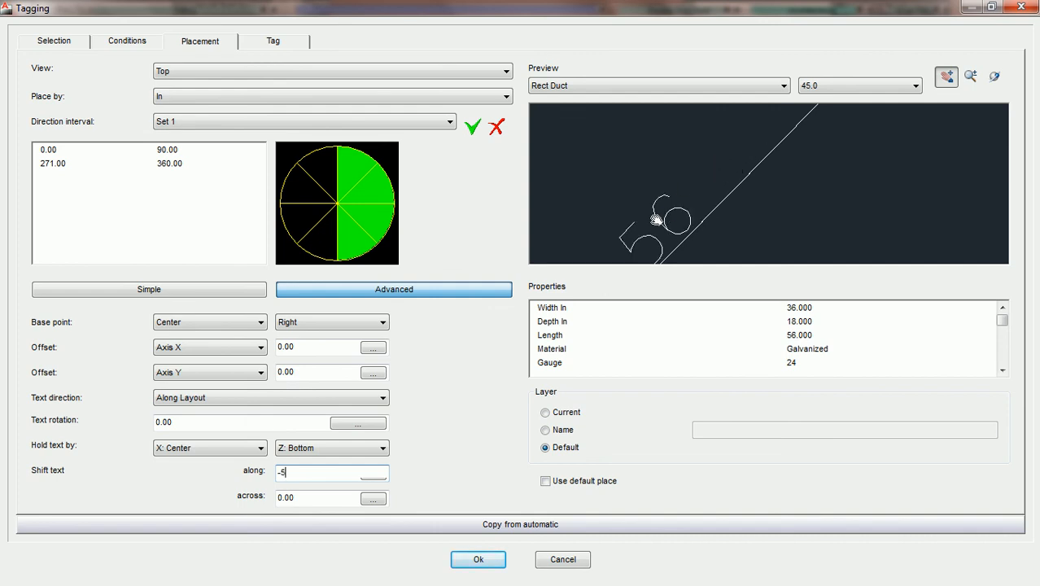
drag(678, 216, 734, 164)
scroll(725, 178, up, 1)
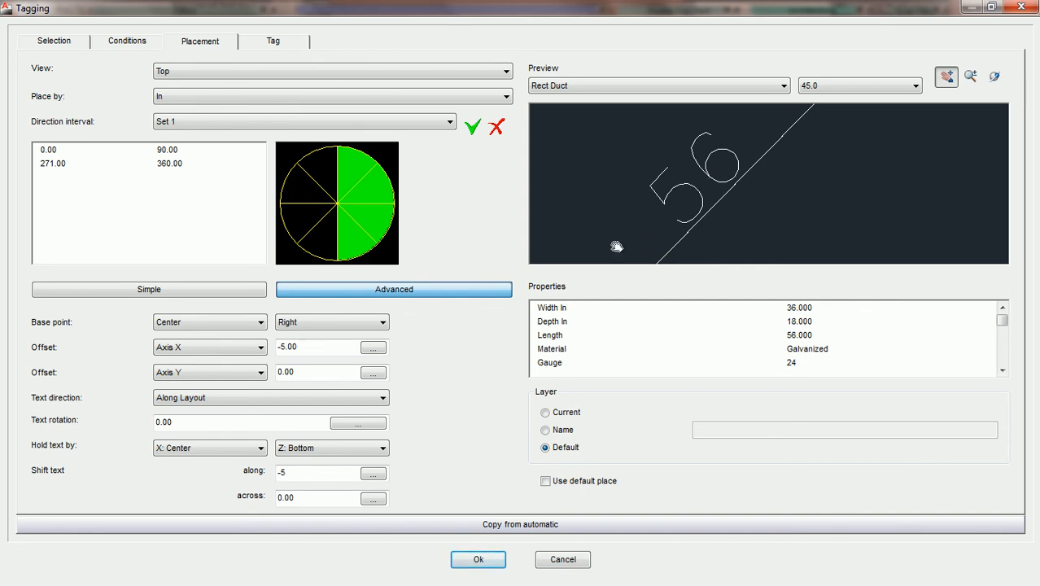
drag(311, 472, 268, 487)
text(0)
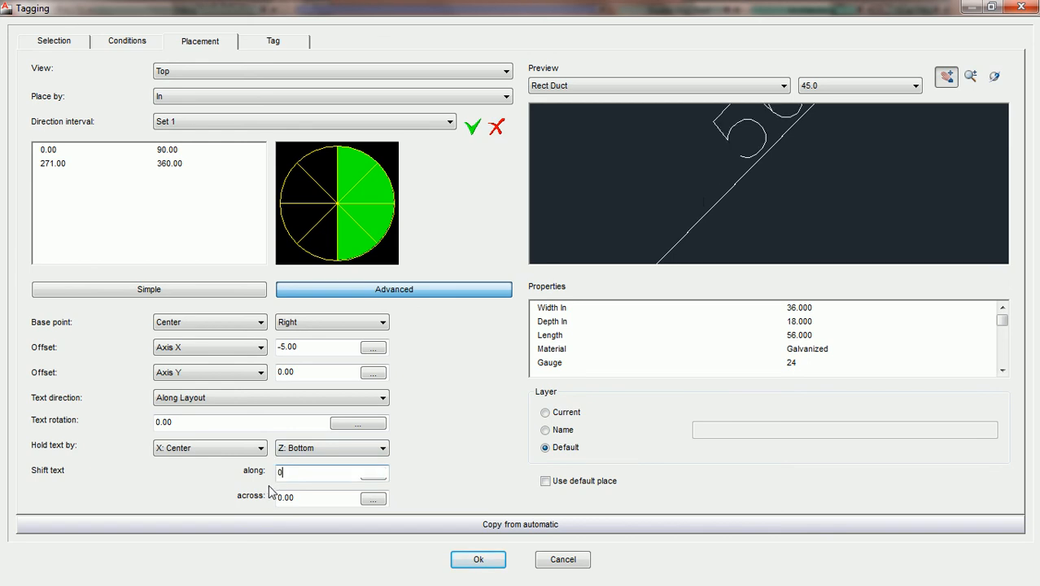
drag(750, 166, 653, 229)
scroll(656, 227, down, 1)
scroll(661, 218, up, 1)
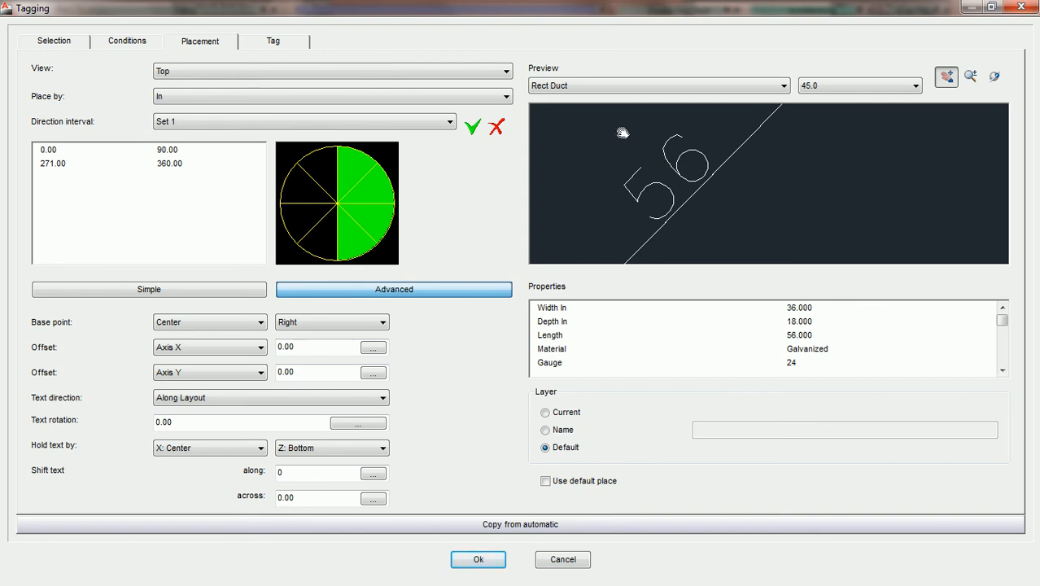
drag(622, 133, 689, 140)
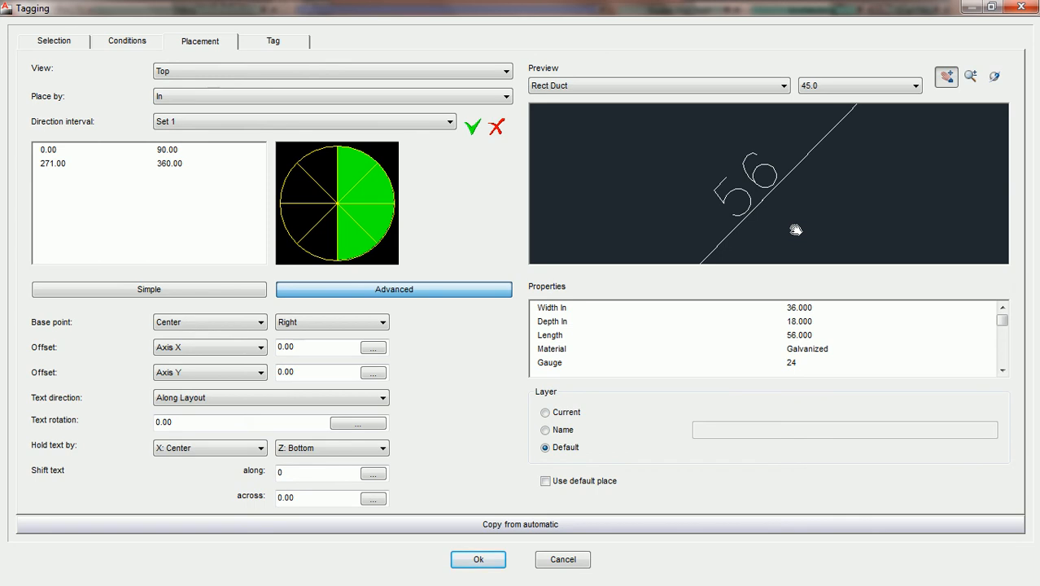
Shift the tag text across by 6 and check its distance from the duct edge.
drag(316, 496, 281, 498)
text(6)
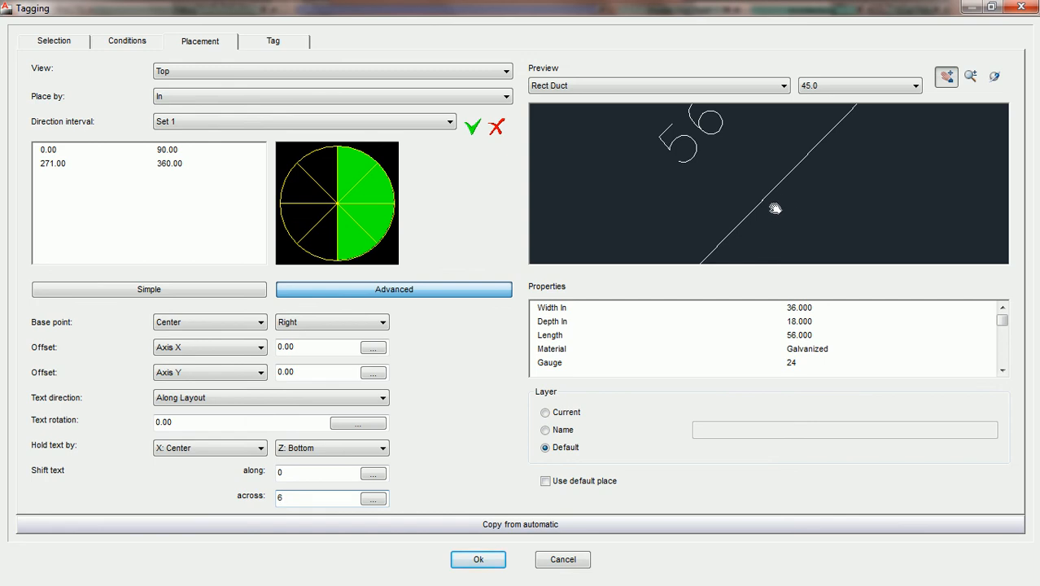
drag(751, 192, 765, 210)
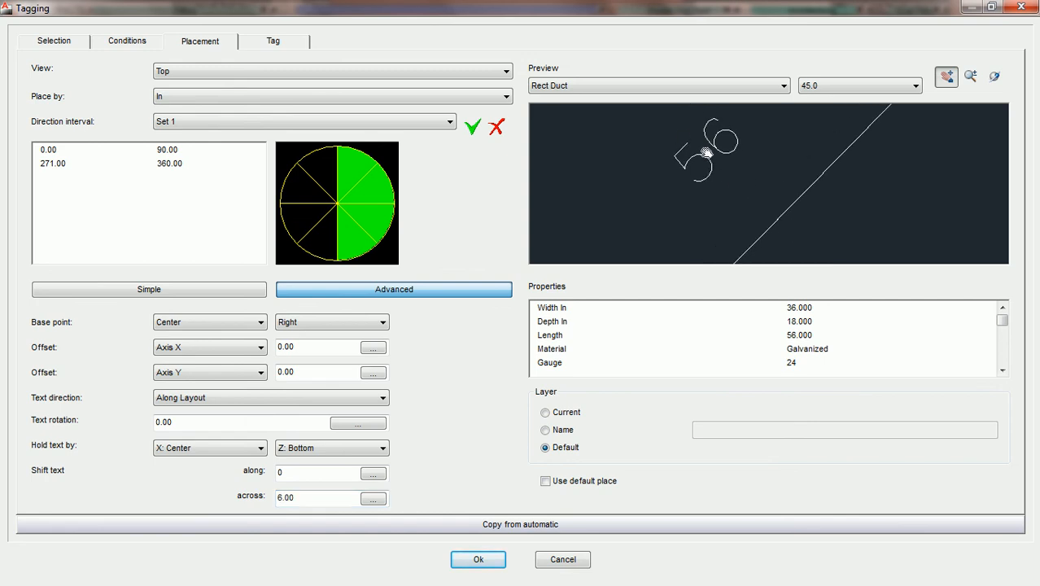
Set the across text shift to -6 and check the tag outside the angled duct.
drag(311, 496, 234, 495)
text(-6)
drag(799, 203, 754, 184)
scroll(746, 159, down, 3)
scroll(753, 184, down, 2)
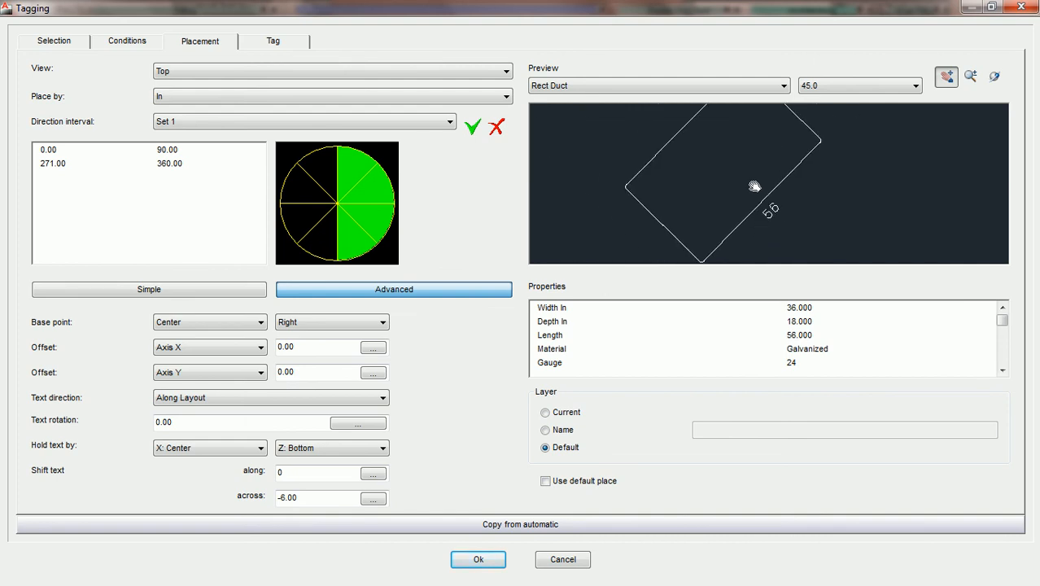
click(200, 399)
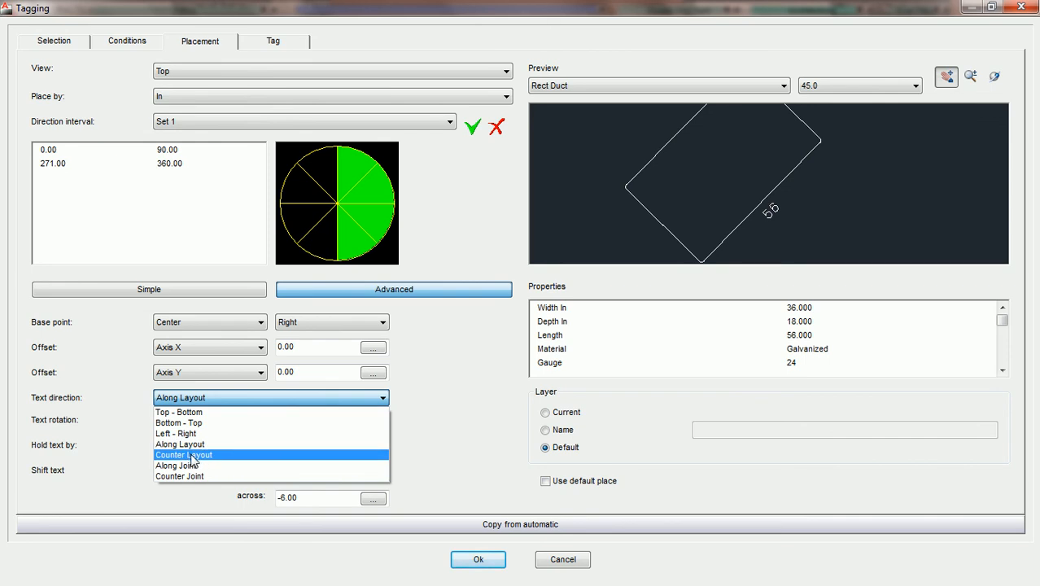
click(475, 405)
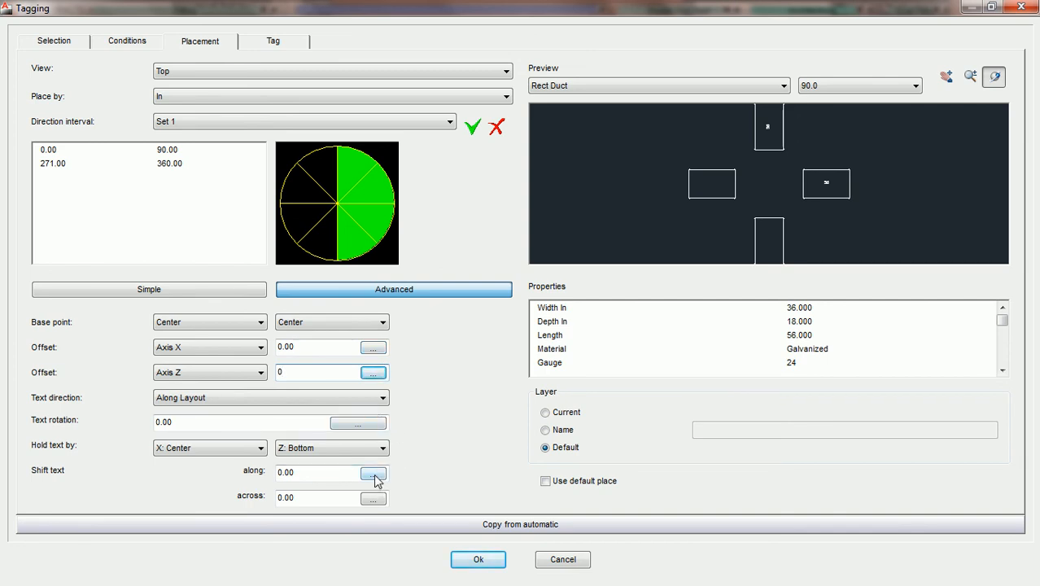
Keep the tags' Axis Z offset at 0 and apply the automatic tags to the duct run.
click(374, 379)
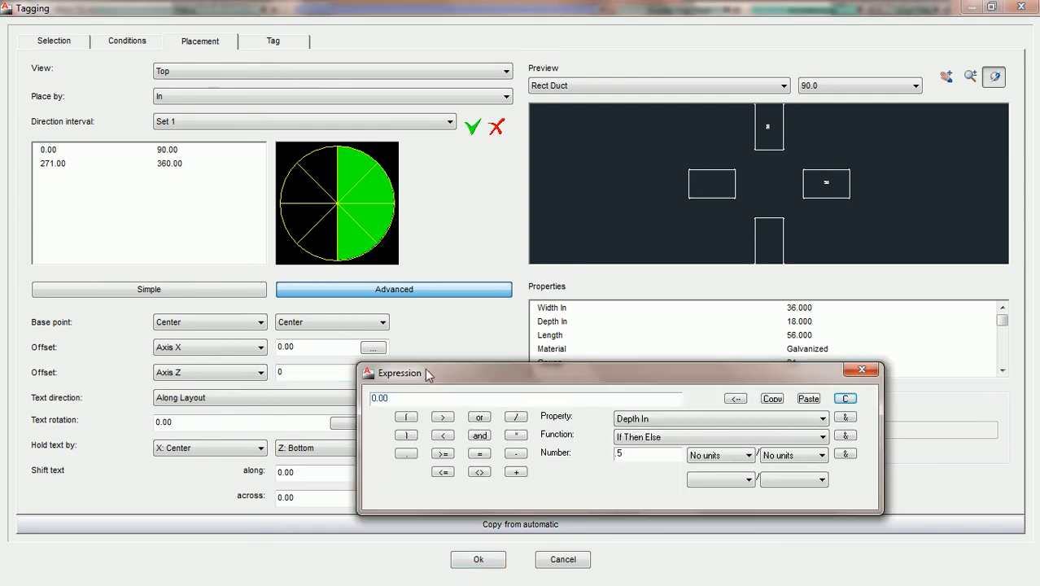
drag(437, 367, 417, 378)
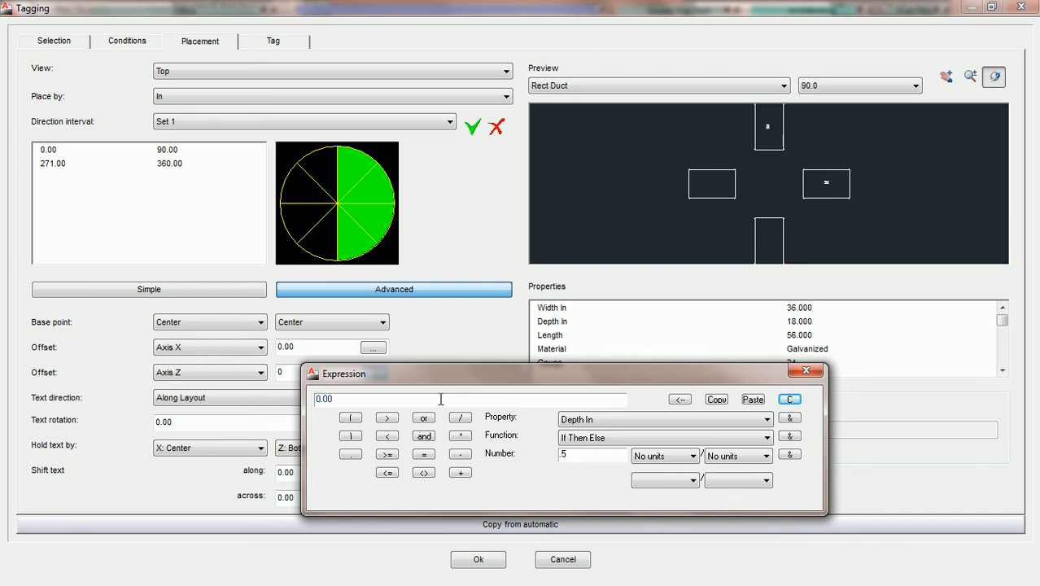
drag(439, 374, 543, 366)
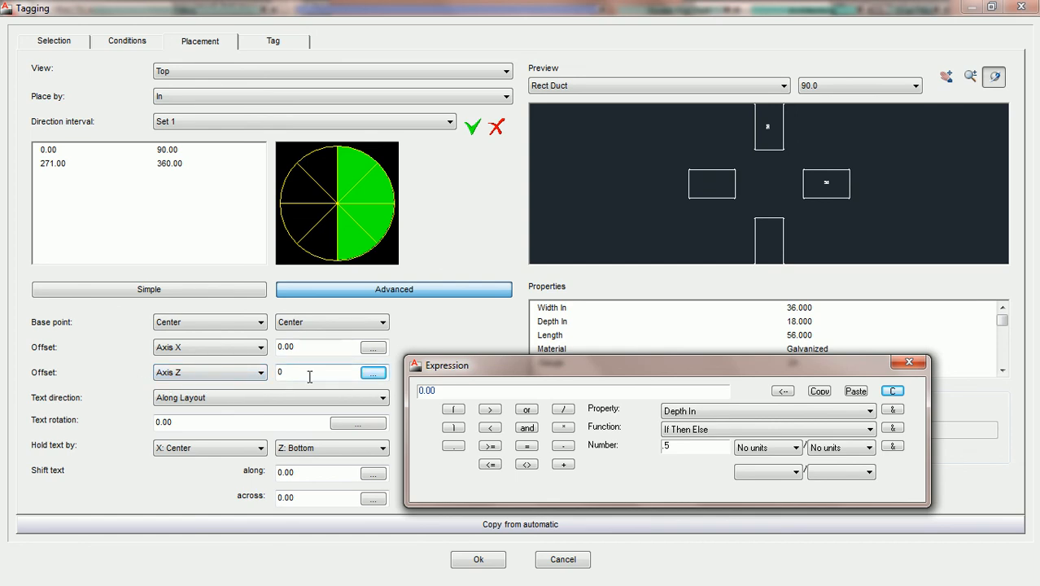
click(478, 561)
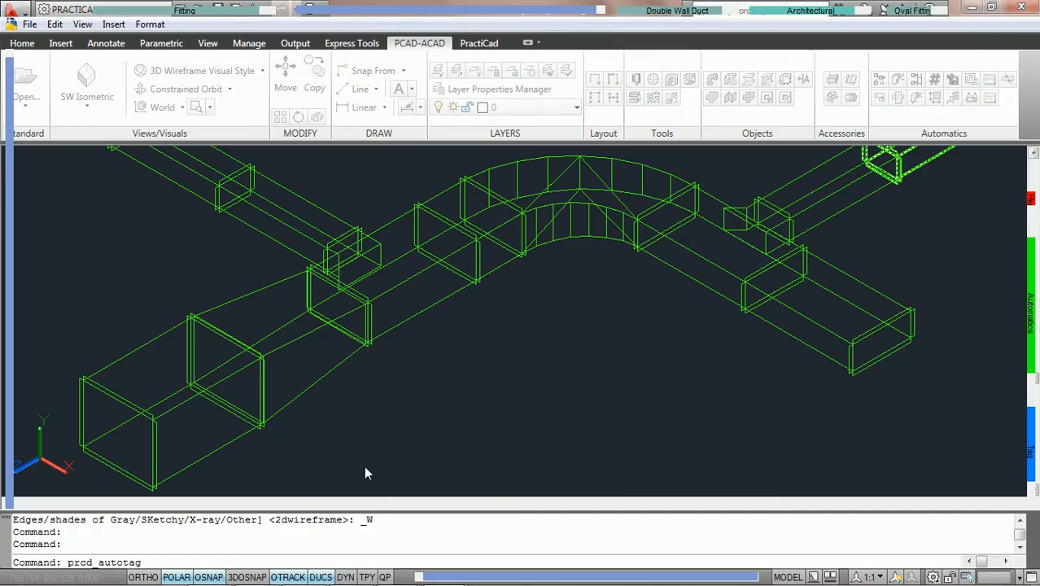
click(220, 446)
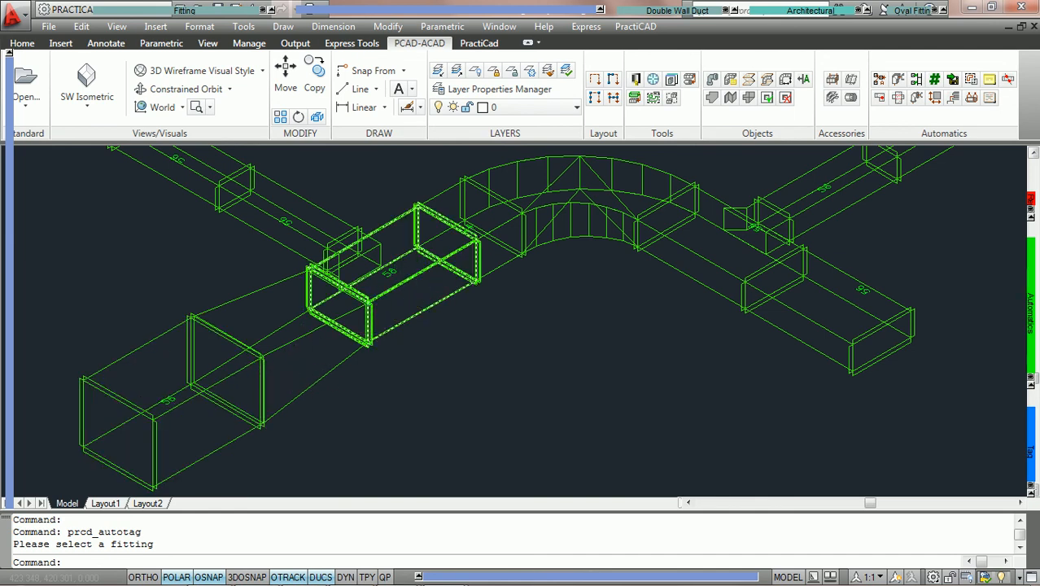
Inspect the height of the tags inside the ducts from the Left view.
scroll(283, 379, up, 3)
middle_drag(293, 371, 413, 307)
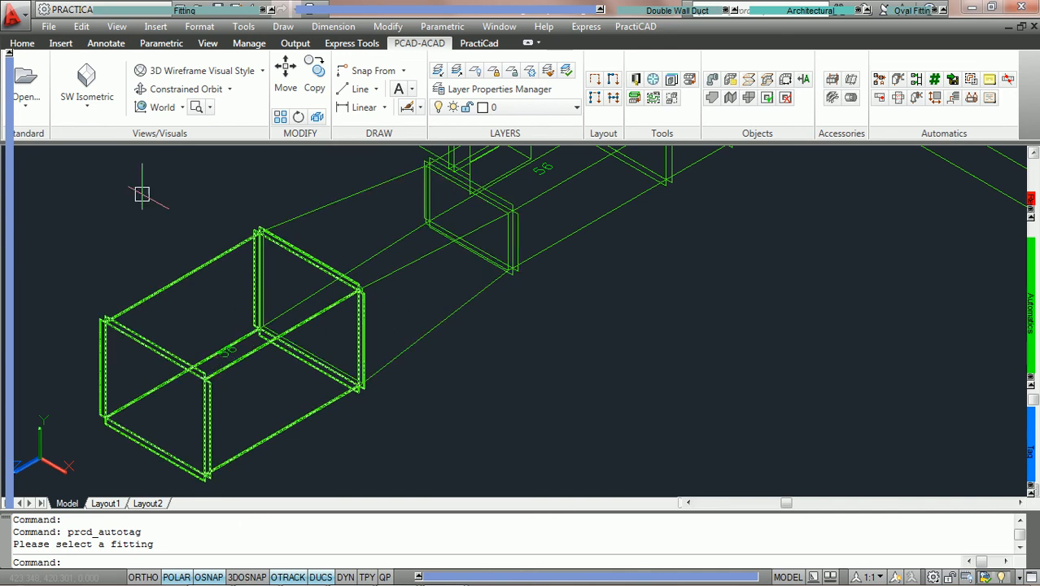
click(86, 104)
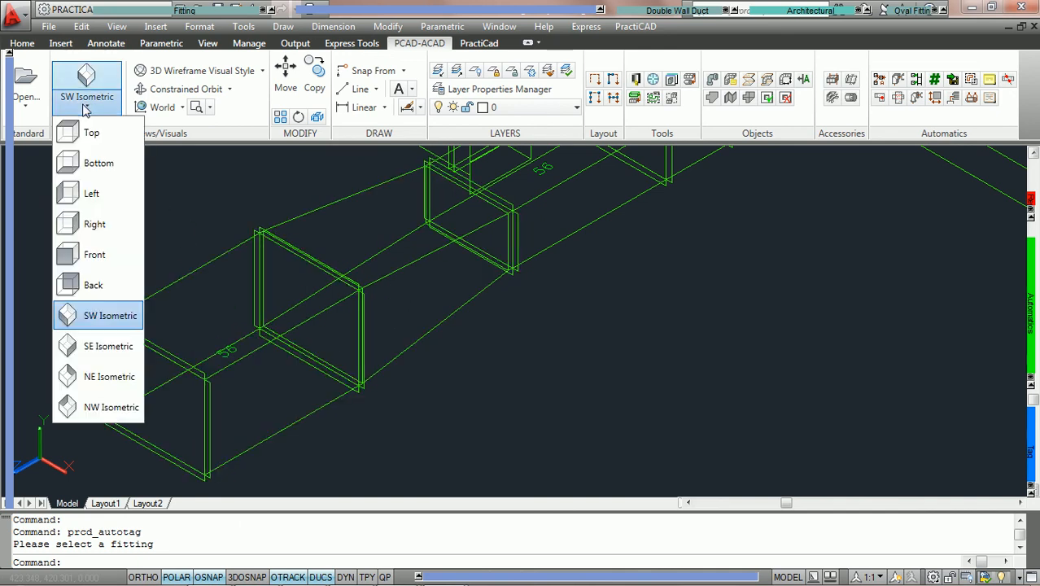
click(91, 193)
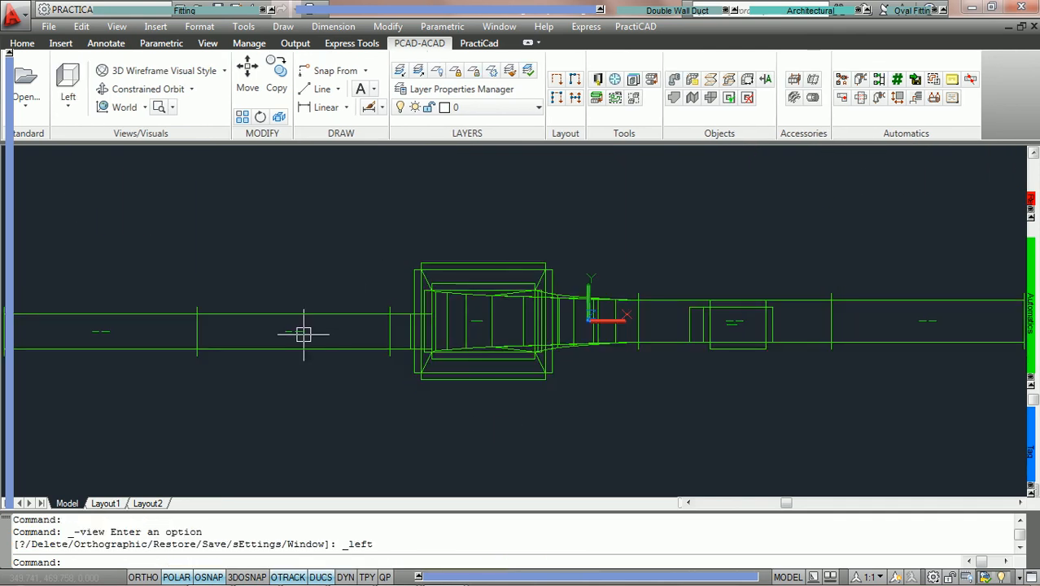
scroll(306, 334, up, 3)
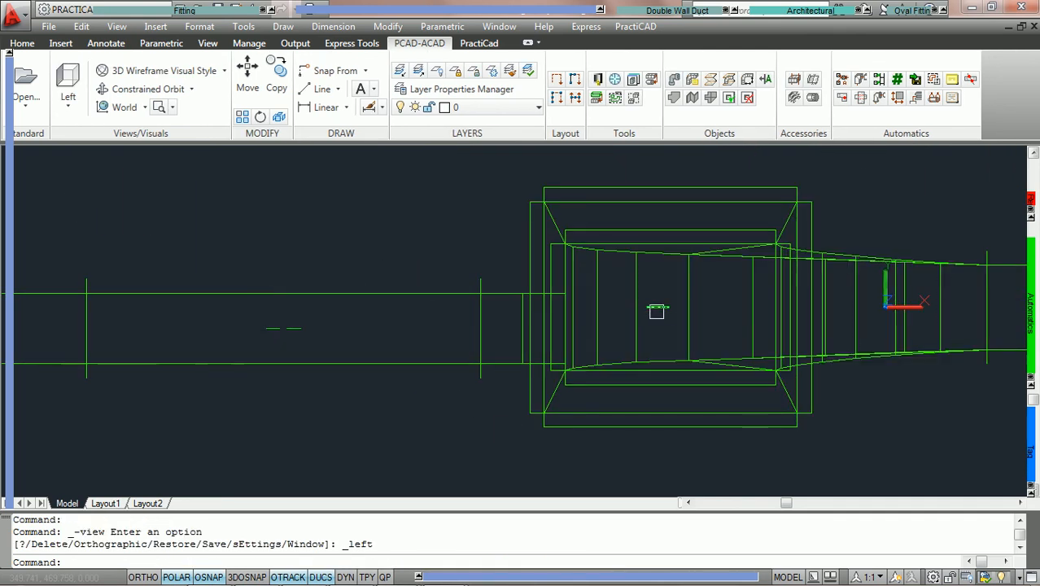
Display the ductwork in the SW Isometric view with the 3D Hidden visual style.
click(72, 116)
click(81, 132)
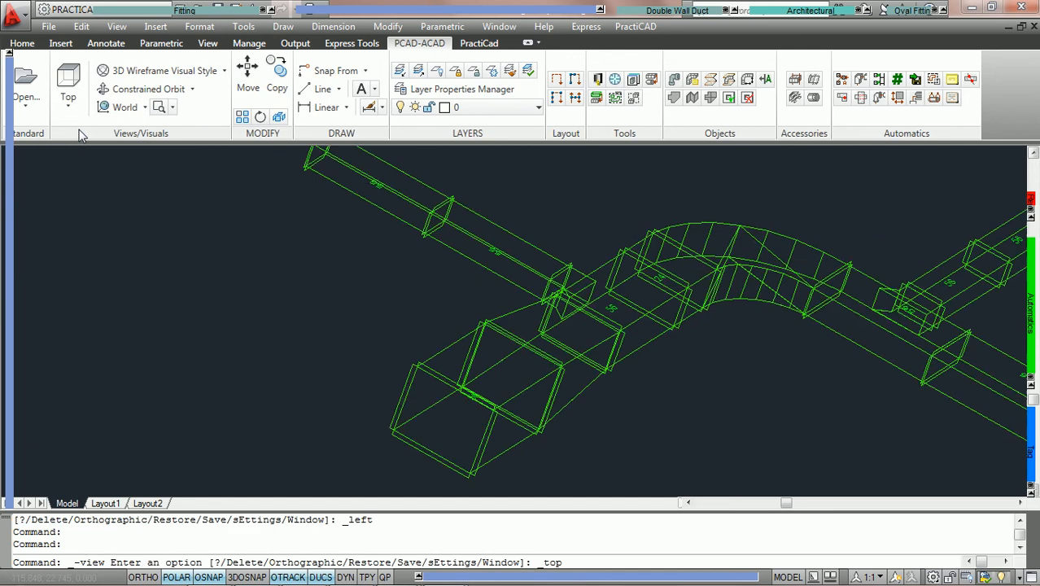
click(69, 102)
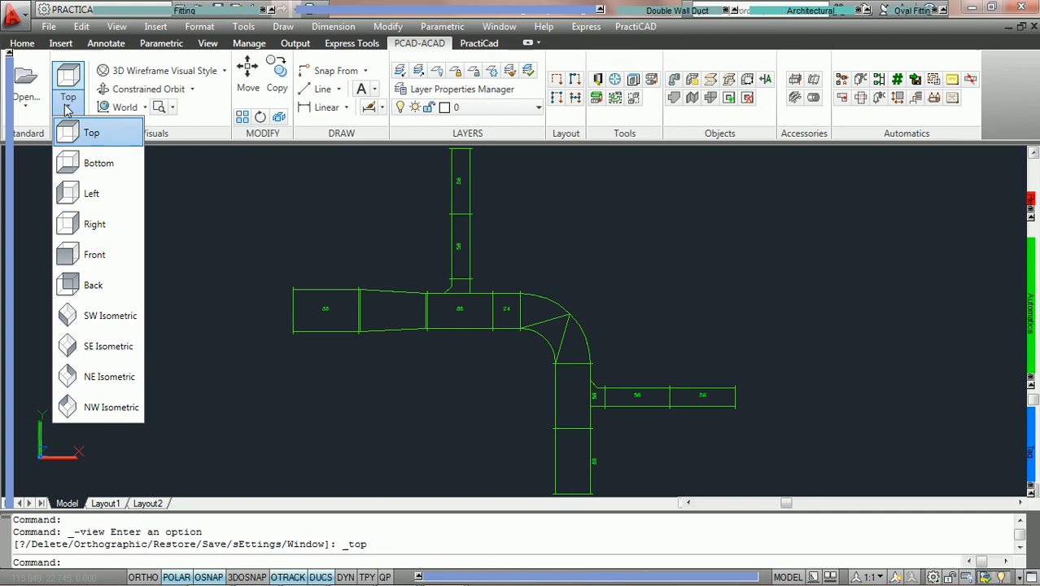
click(101, 316)
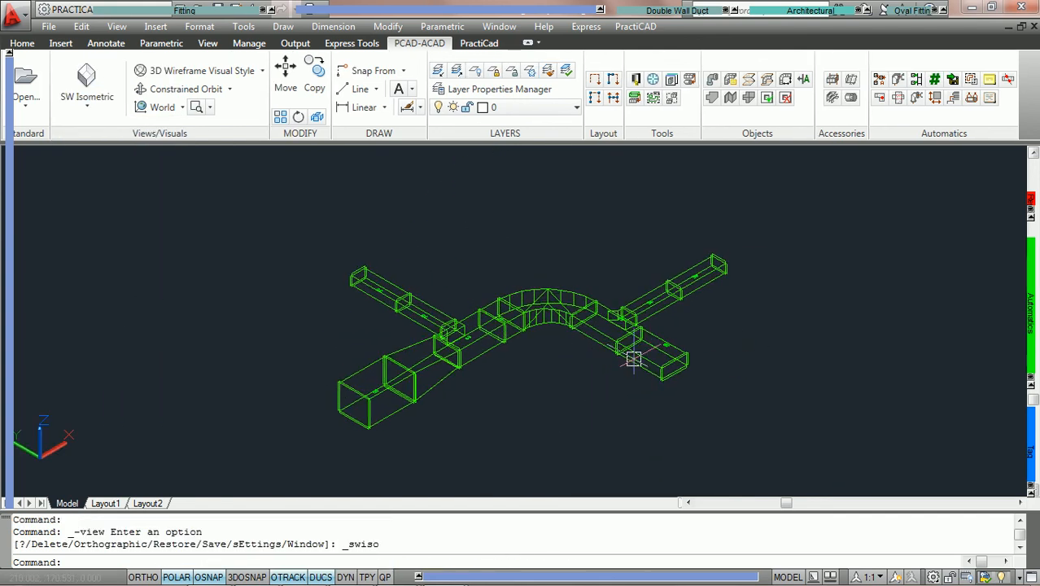
scroll(525, 375, up, 4)
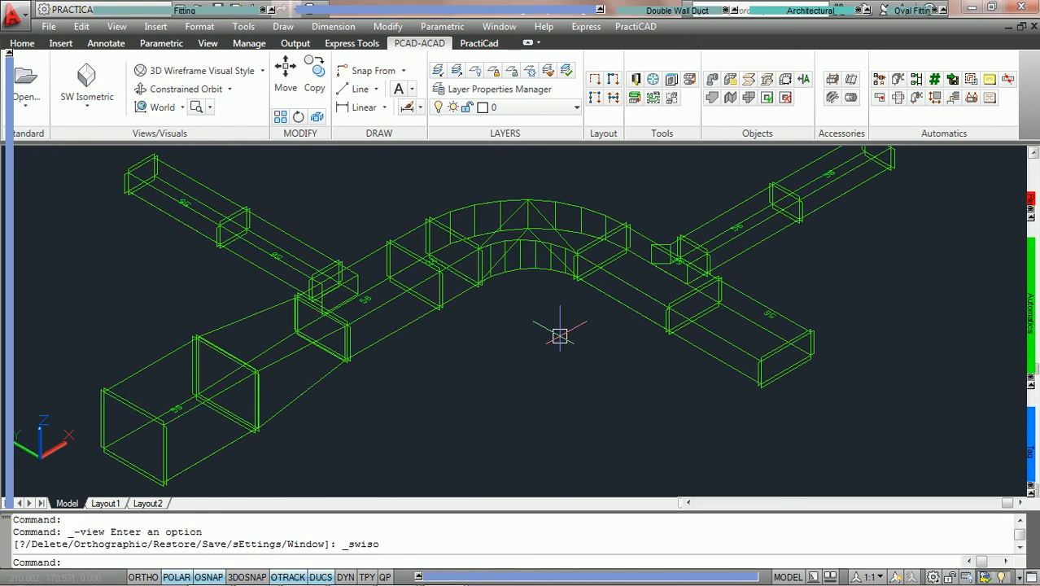
scroll(179, 424, up, 2)
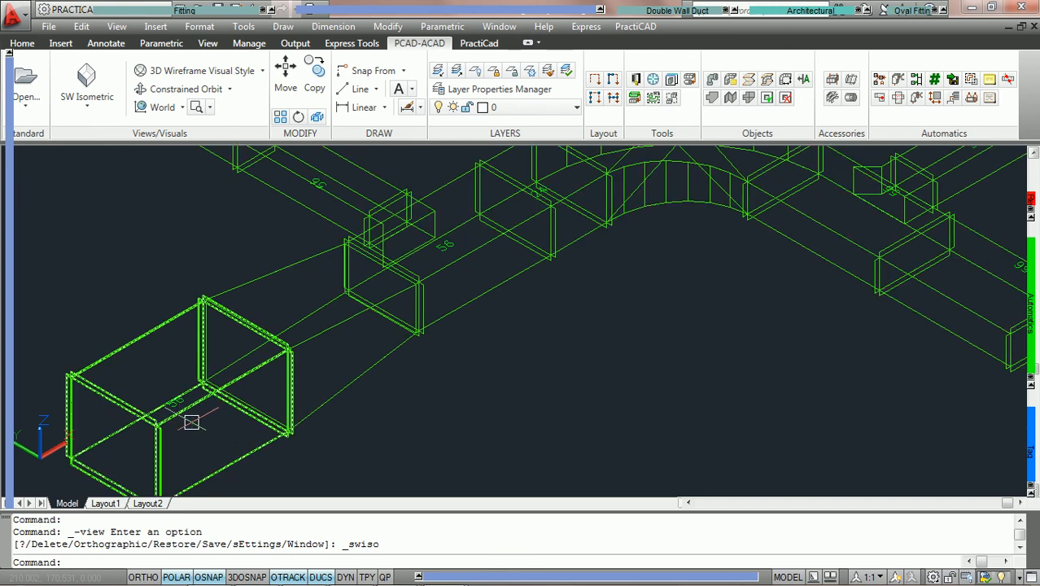
scroll(431, 271, down, 2)
middle_drag(497, 267, 471, 302)
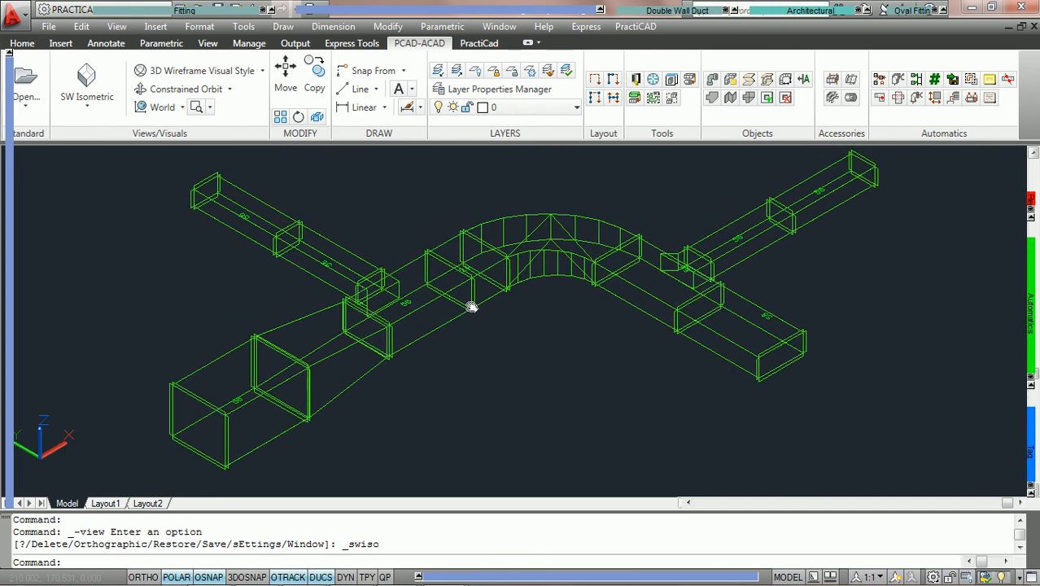
click(263, 71)
click(259, 171)
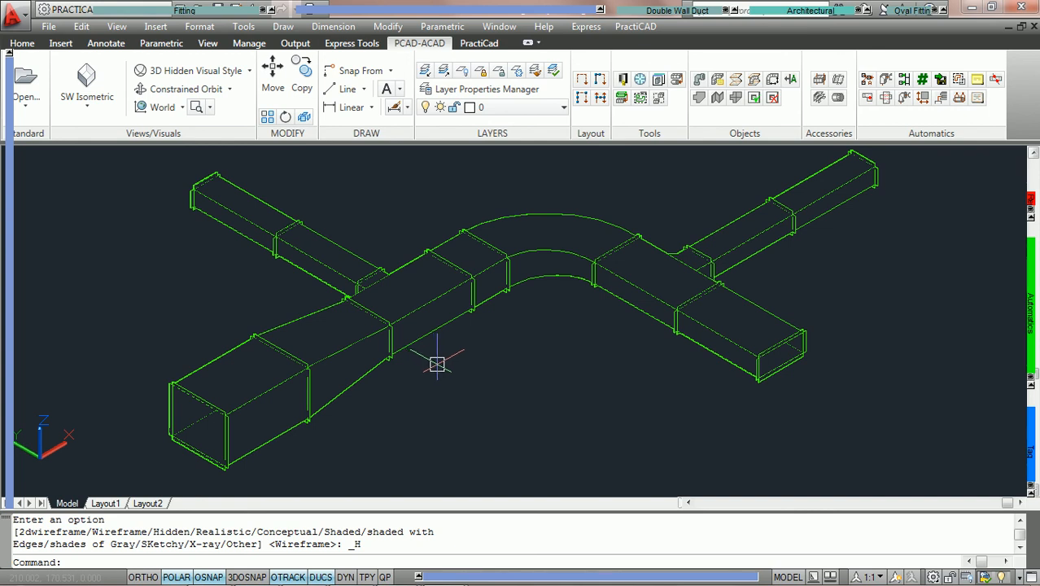
scroll(492, 369, up, 1)
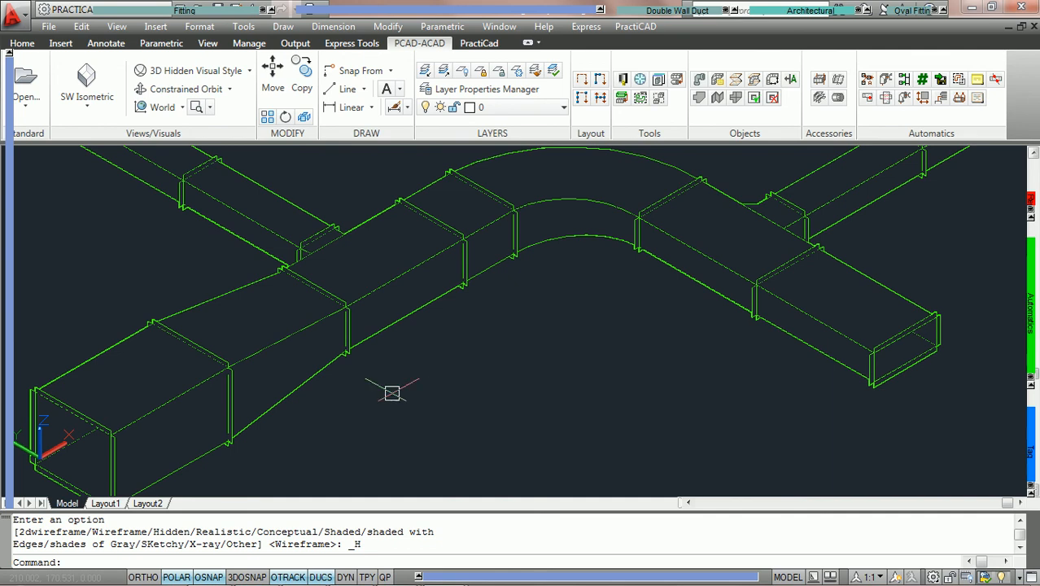
Compare the Depth In property of the large end duct with that of the straight duct beyond the transition.
double_click(161, 405)
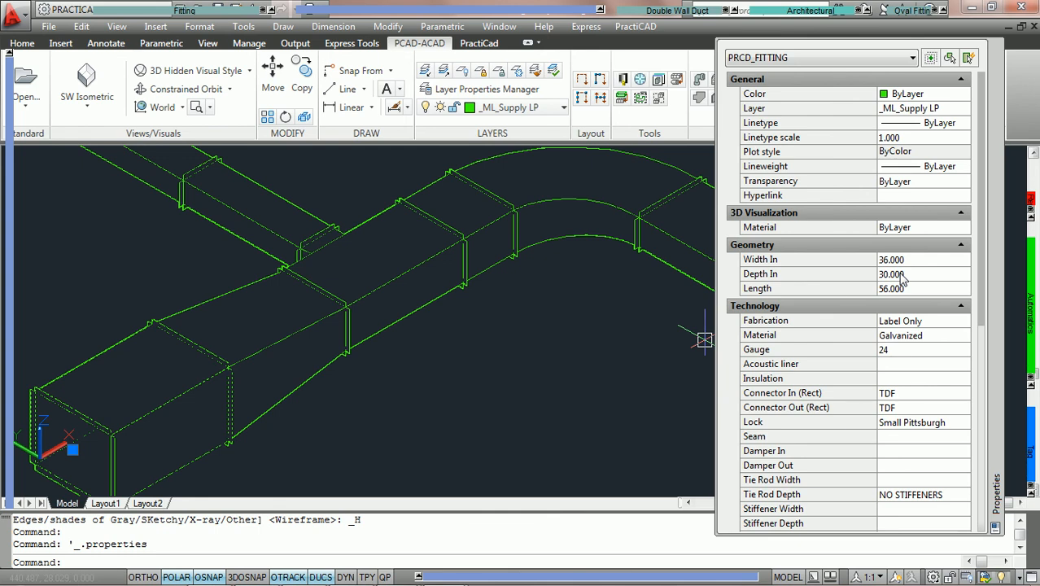
key(Escape)
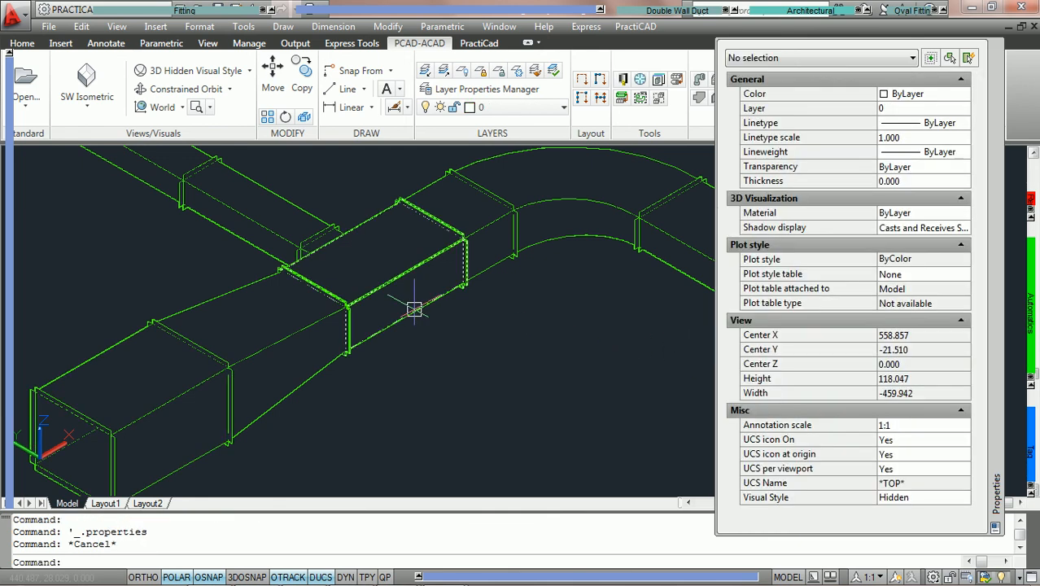
click(415, 309)
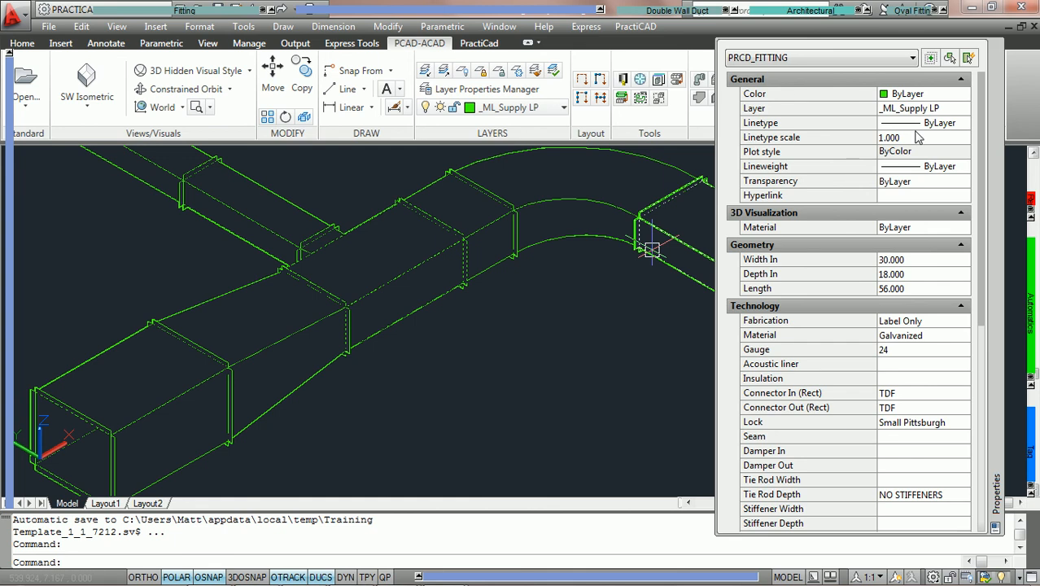
click(995, 47)
key(Escape)
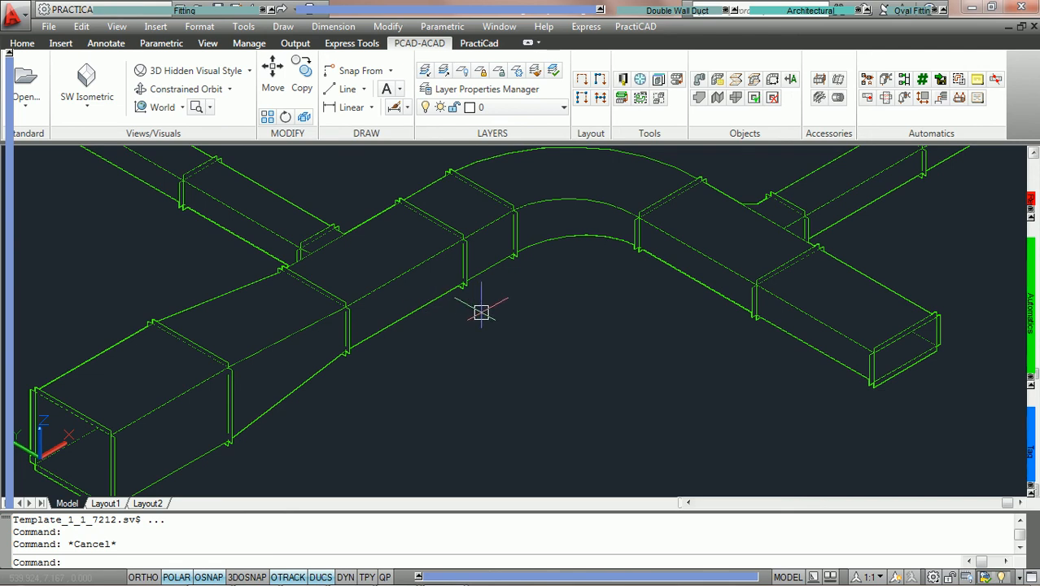
Set the tags' Axis Z offset to the expression (0.50*Depth In)+0.20 and apply the automatic tags to the duct run.
click(976, 80)
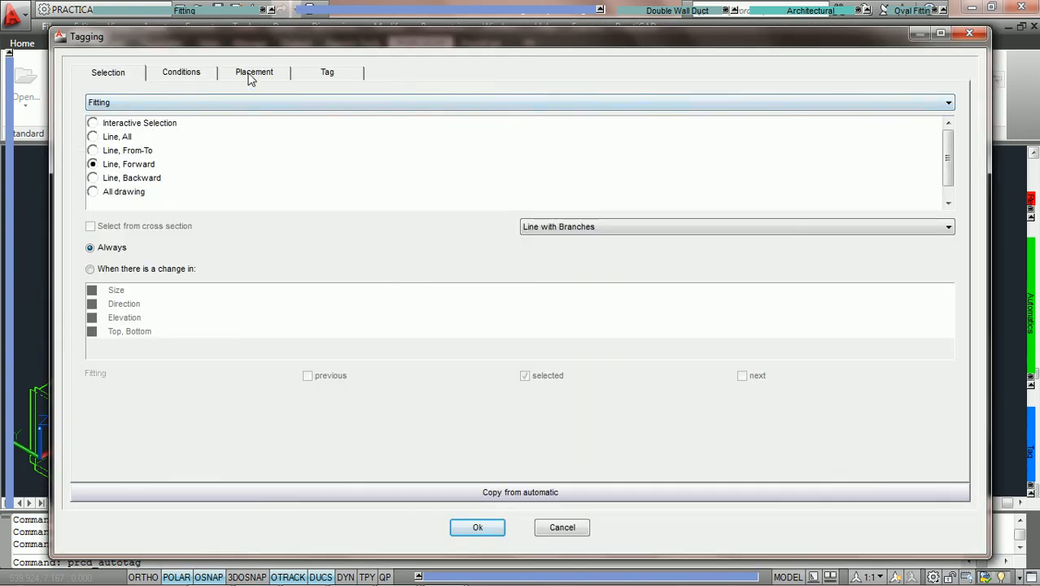
click(251, 75)
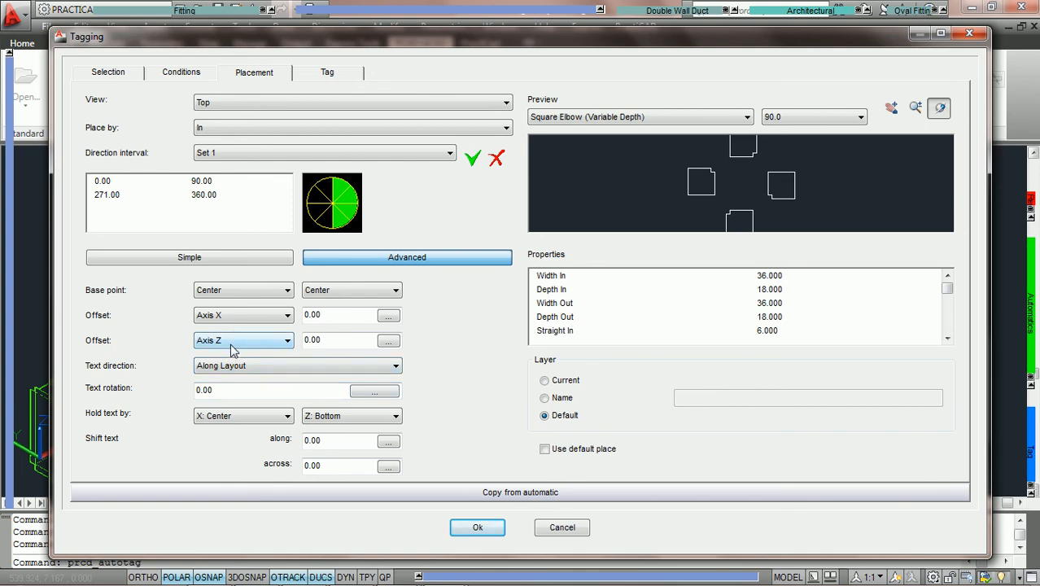
click(388, 342)
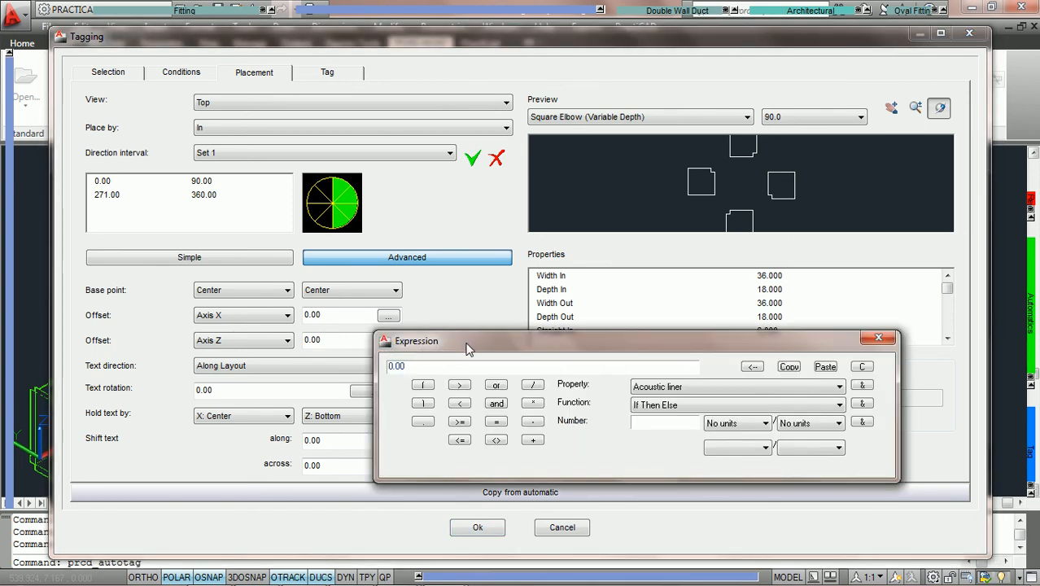
drag(442, 350, 484, 344)
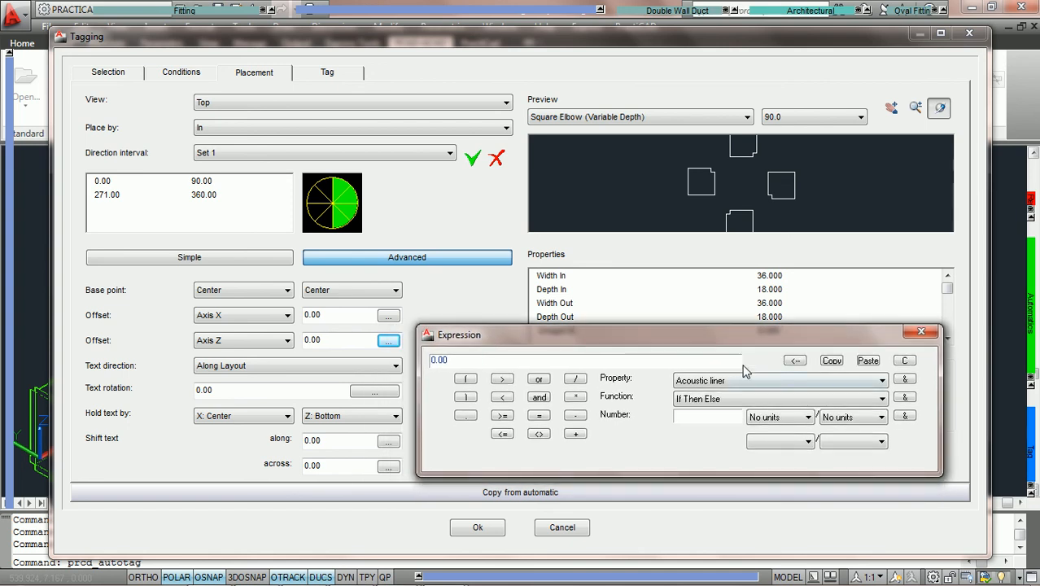
click(868, 361)
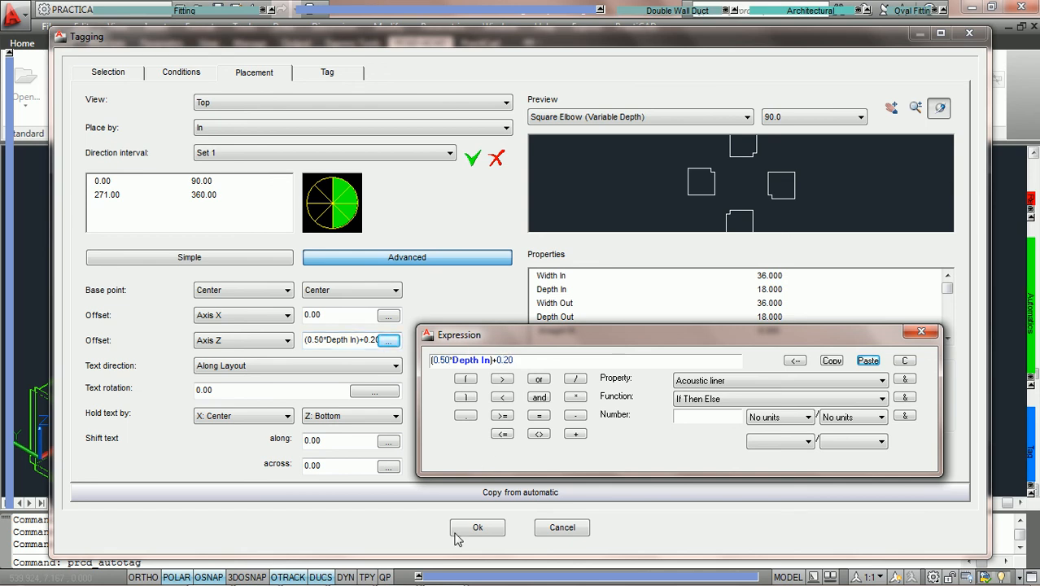
click(479, 527)
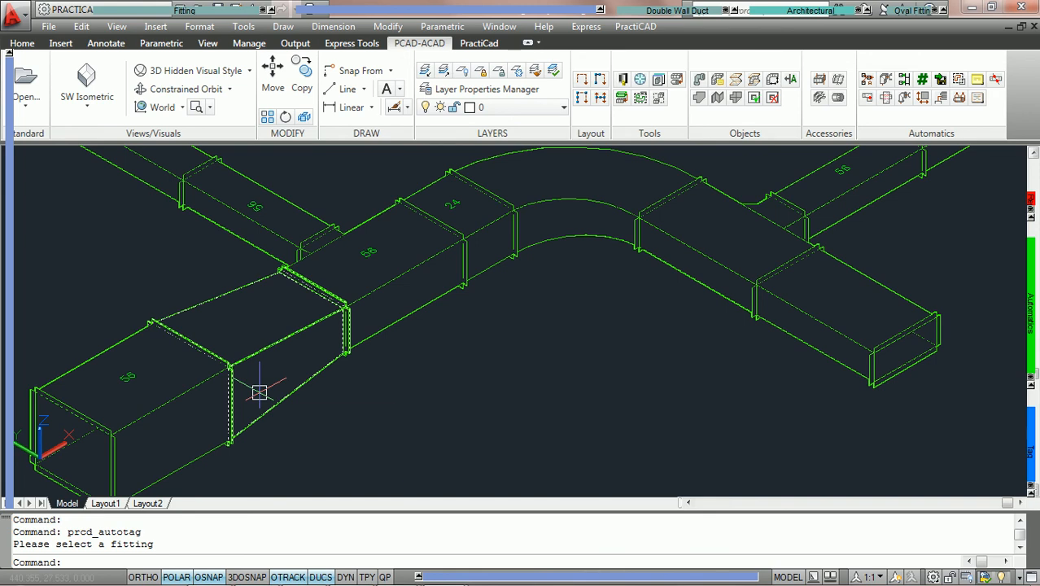
Check the tags' height relative to the ducts' top faces from the Left view and by orbiting the model.
mouse_move(259, 392)
middle_drag(385, 356, 482, 360)
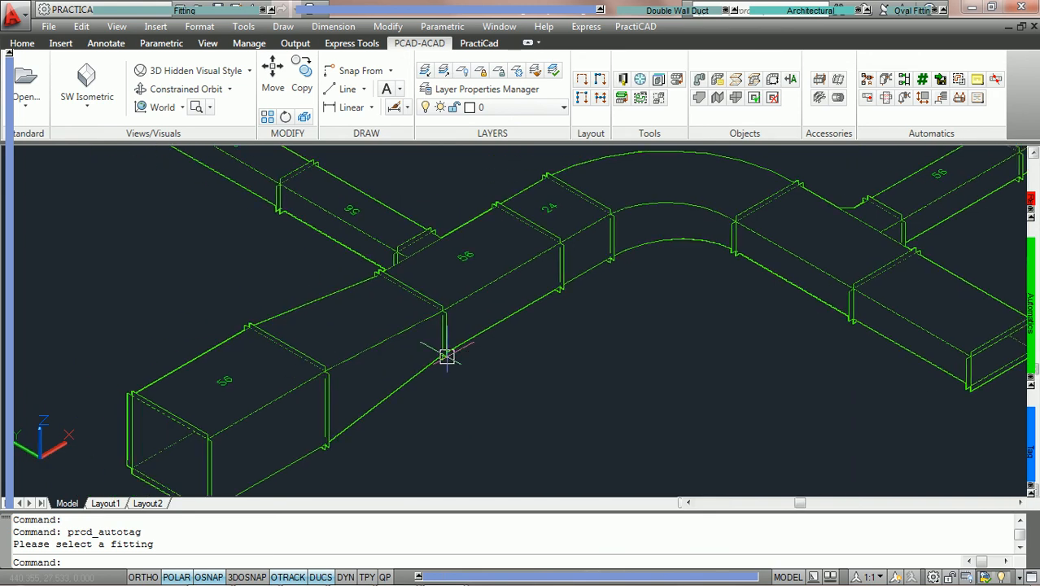
click(86, 101)
click(91, 194)
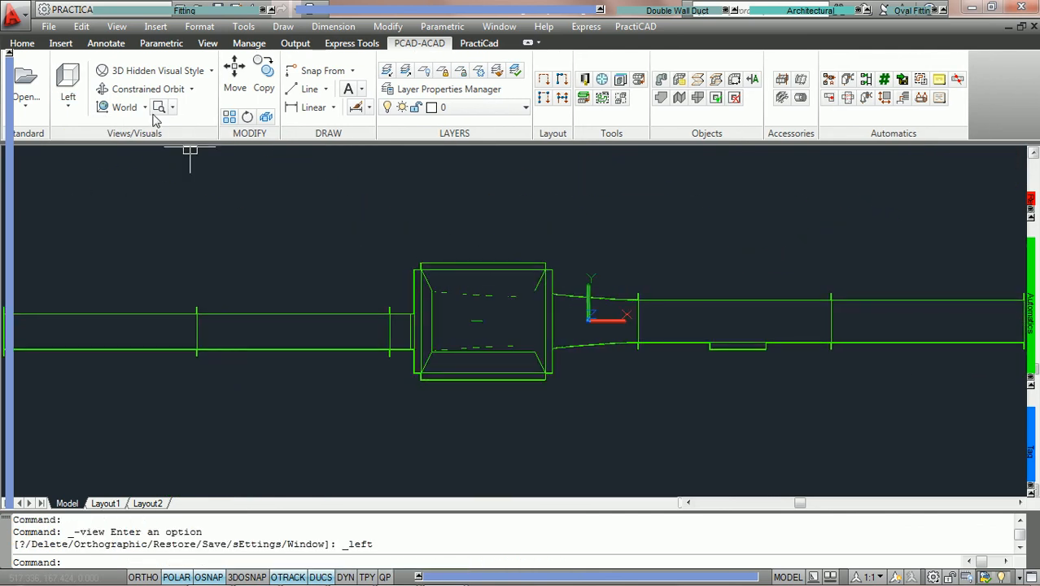
click(147, 89)
drag(515, 300, 480, 323)
drag(515, 363, 452, 385)
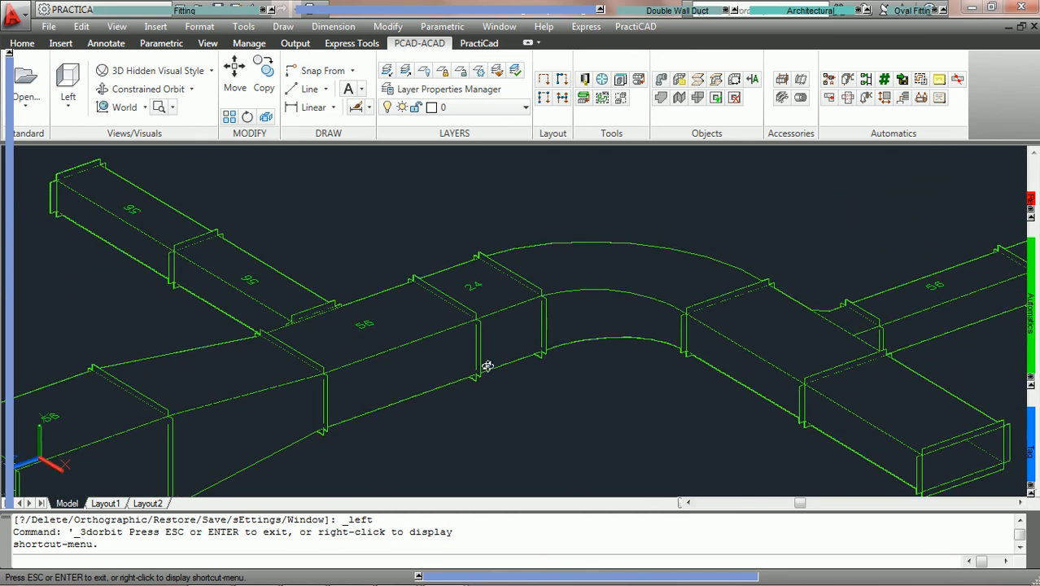
drag(501, 351, 487, 380)
drag(531, 325, 532, 327)
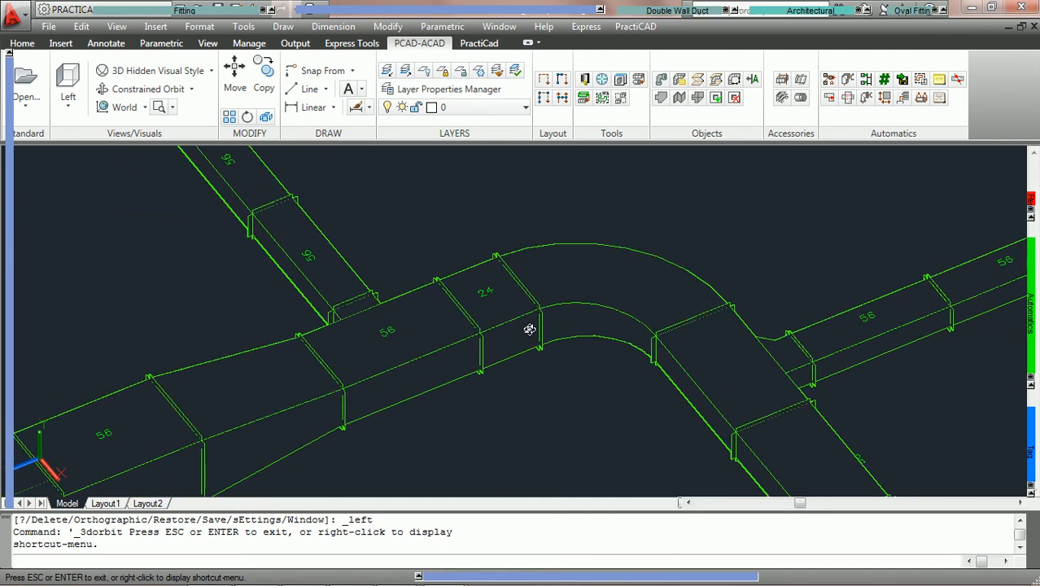
middle_drag(571, 376, 578, 288)
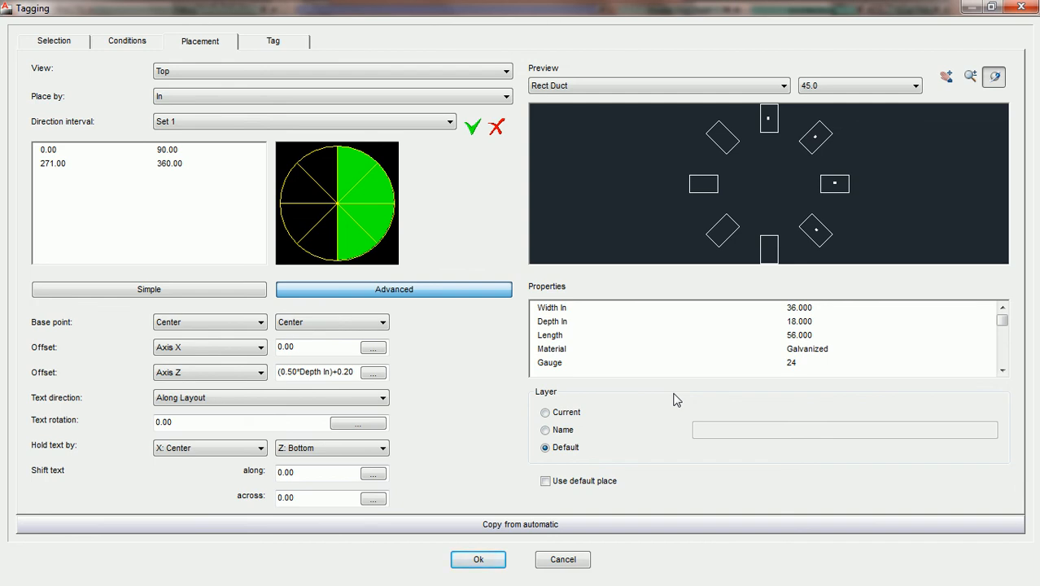
Try assigning the tags to a named layer, PCAD LAYER 1, and restore the Default layer option.
click(560, 414)
click(545, 431)
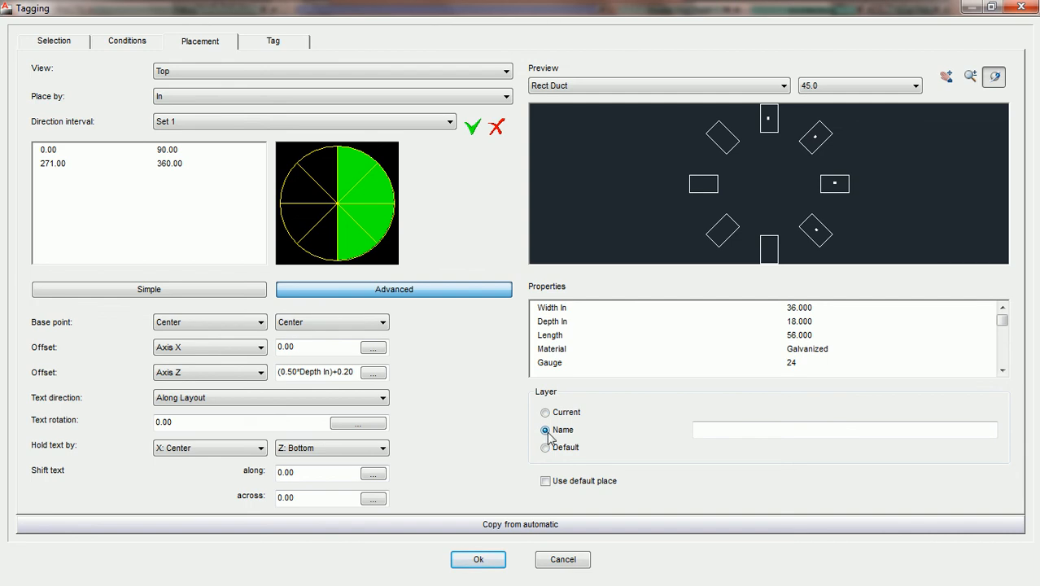
click(762, 431)
text(PCAD LAYER 1)
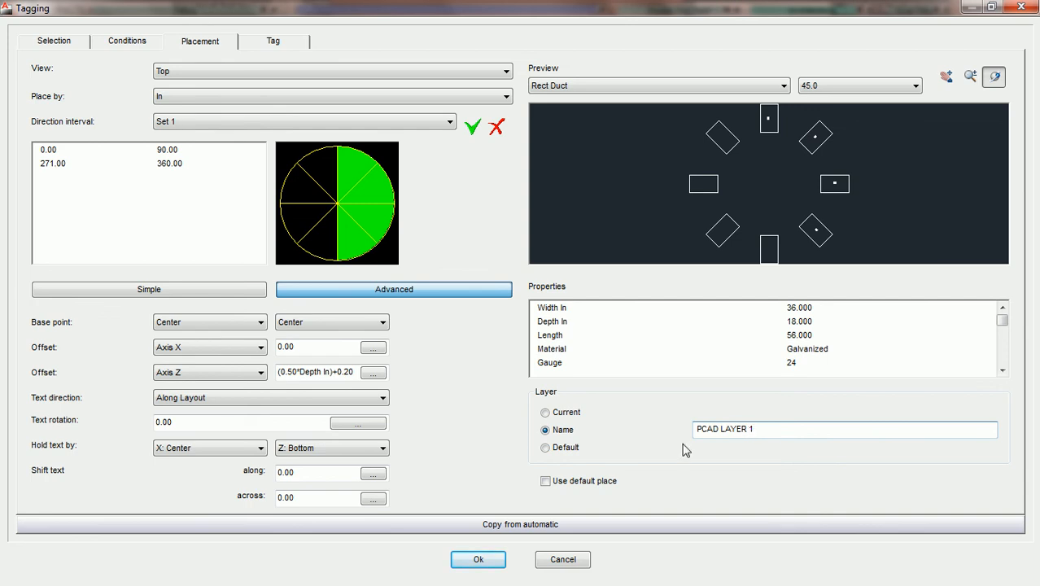
drag(778, 428, 602, 452)
key(BackSpace)
click(545, 448)
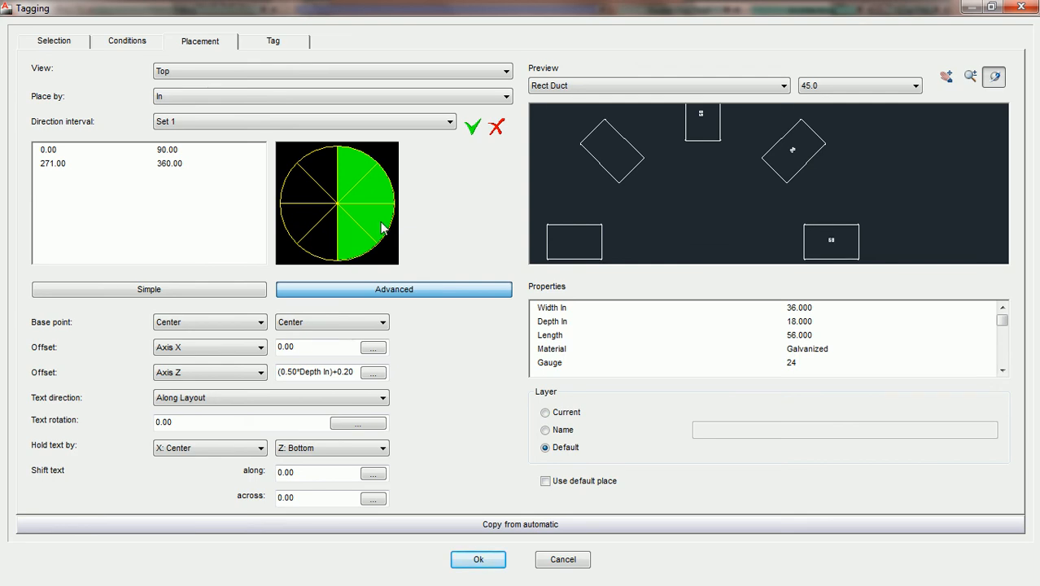
Try tagging the duct run from its lower end duct without Use default place, and erase the four resulting tags.
click(545, 481)
click(480, 560)
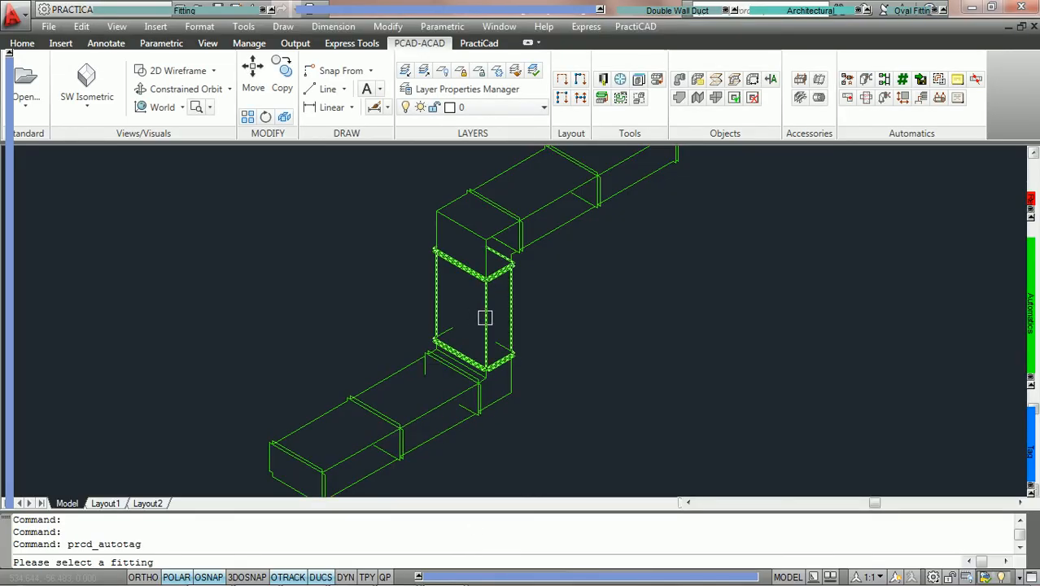
click(361, 449)
middle_drag(484, 392, 458, 411)
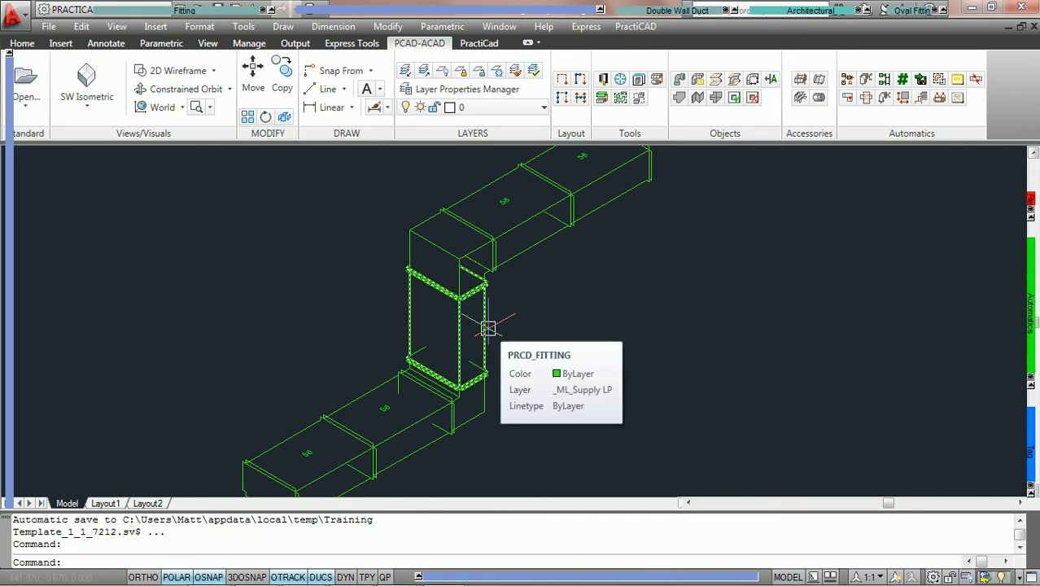
key(ctrl+z)
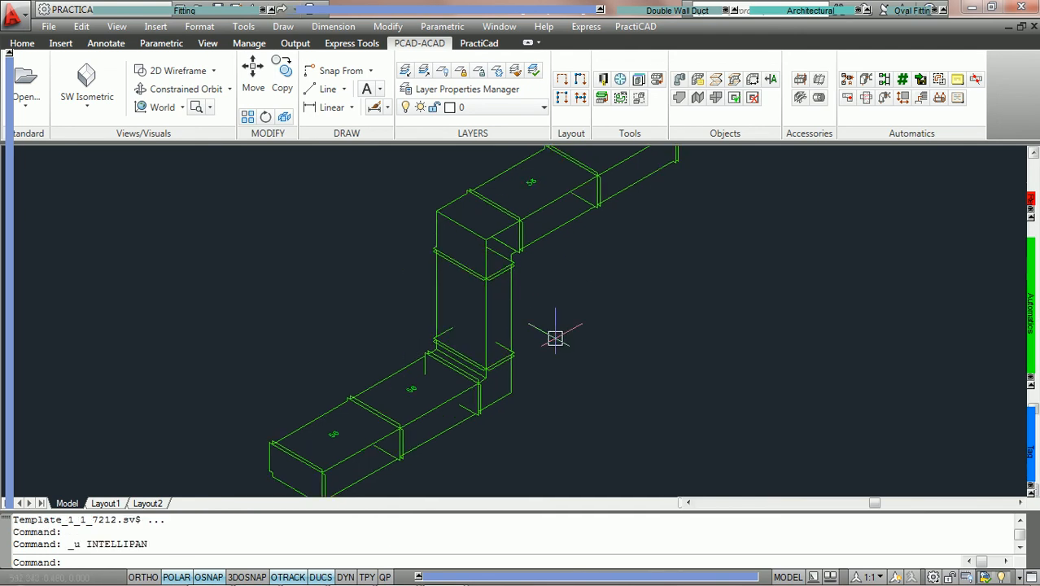
middle_drag(642, 295, 631, 315)
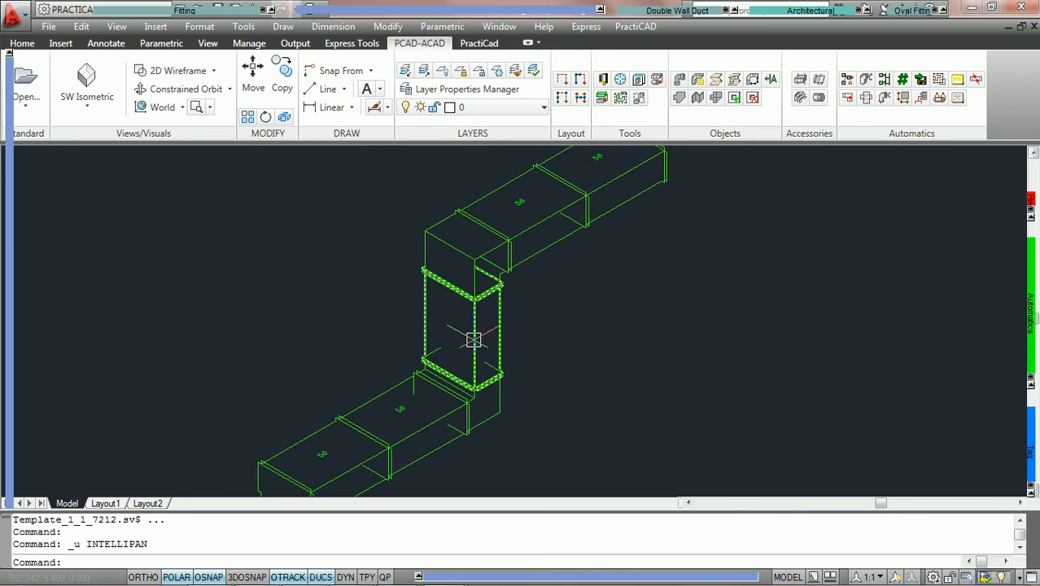
click(1014, 350)
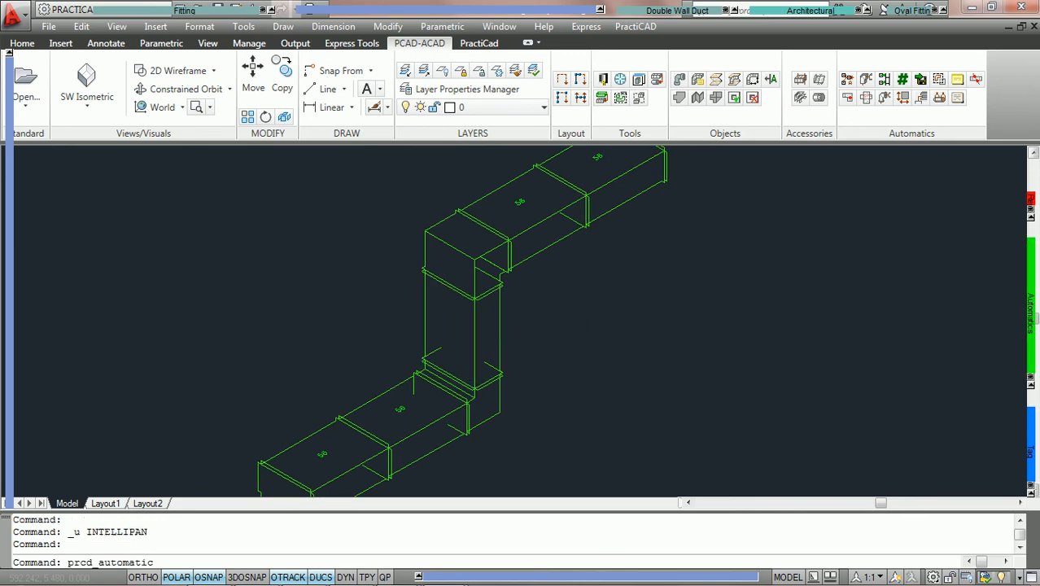
key(Delete)
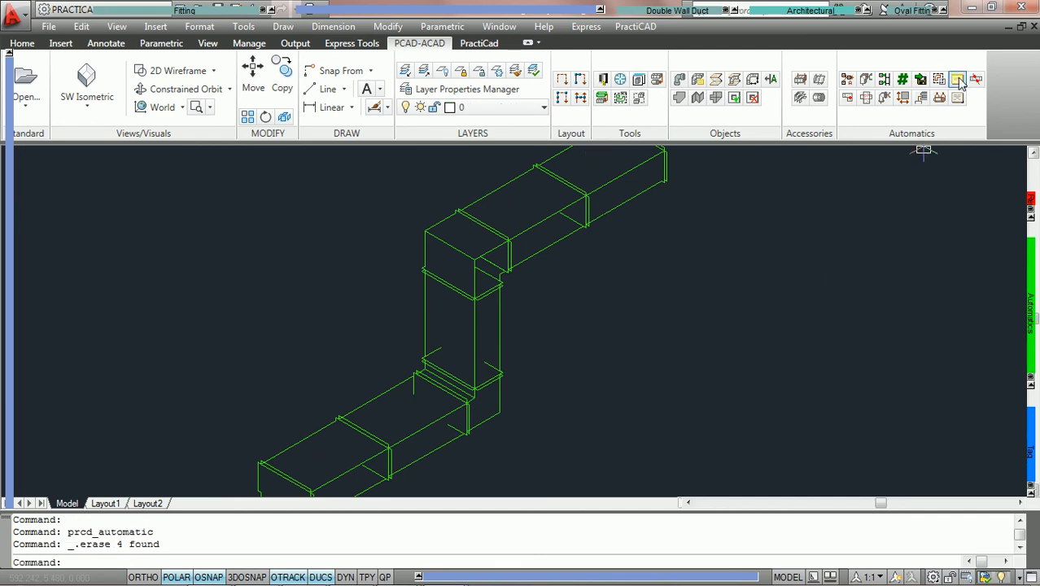
Enable Use default place for the automatic tagging and reapply the tags to the duct run, including the vertical duct.
click(959, 81)
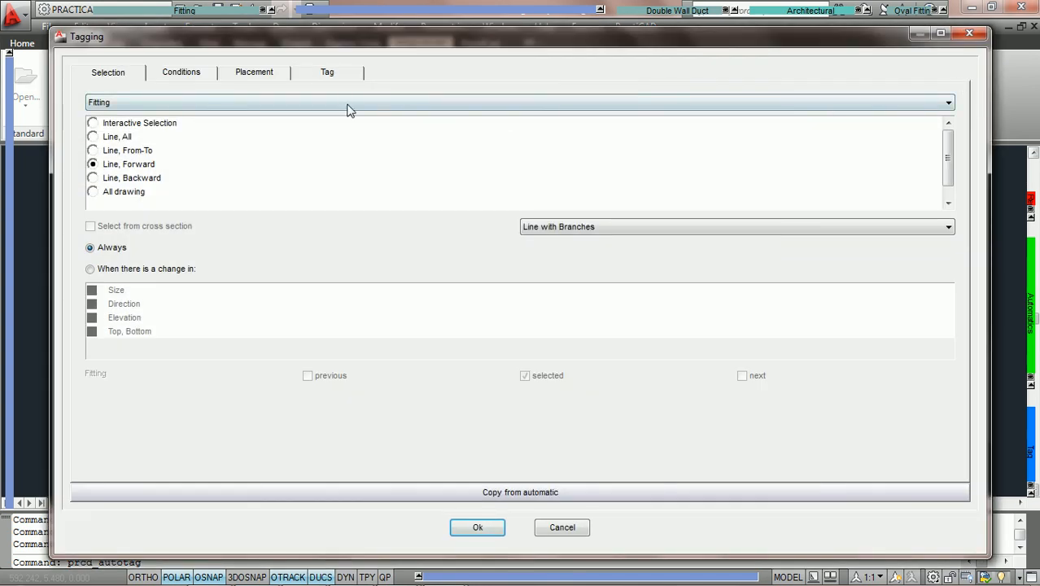
click(267, 75)
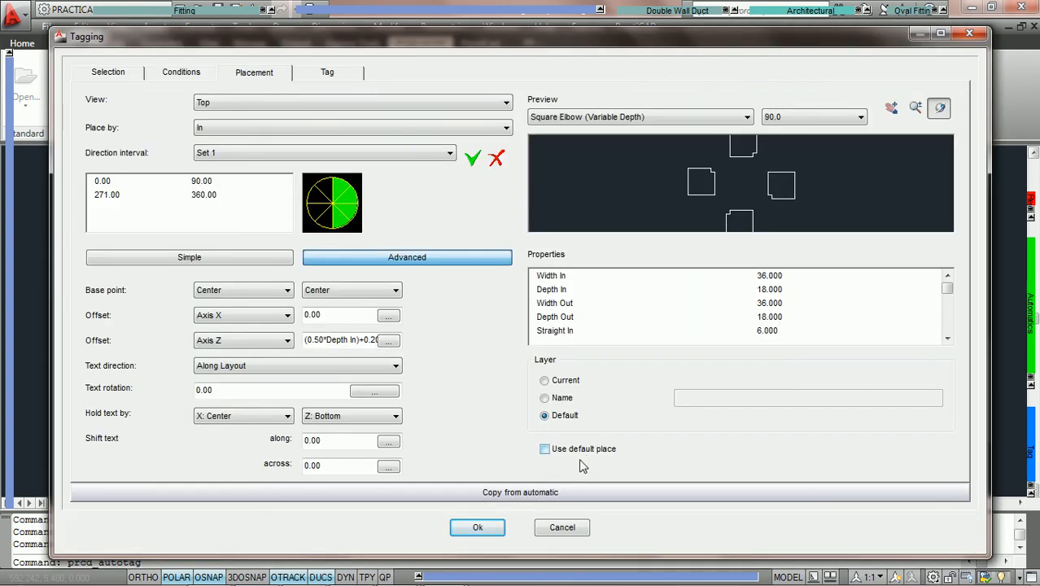
click(545, 451)
click(478, 528)
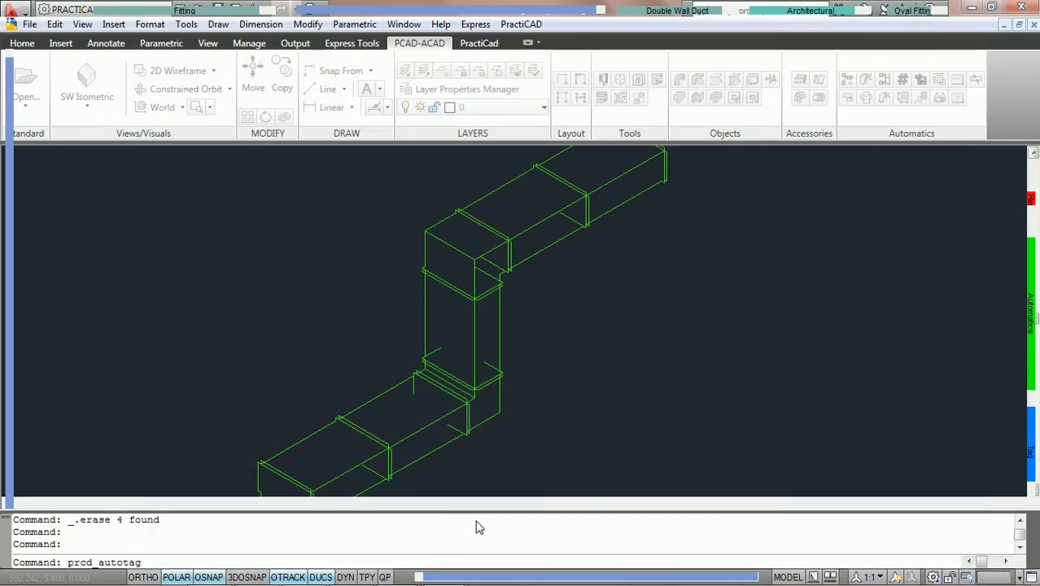
click(340, 473)
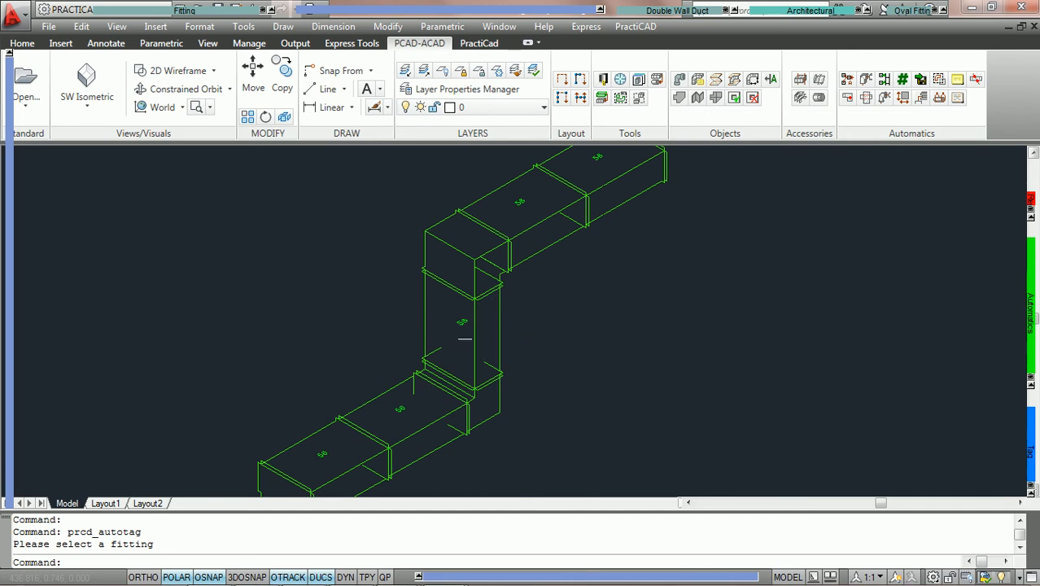
mouse_move(464, 326)
mouse_move(499, 333)
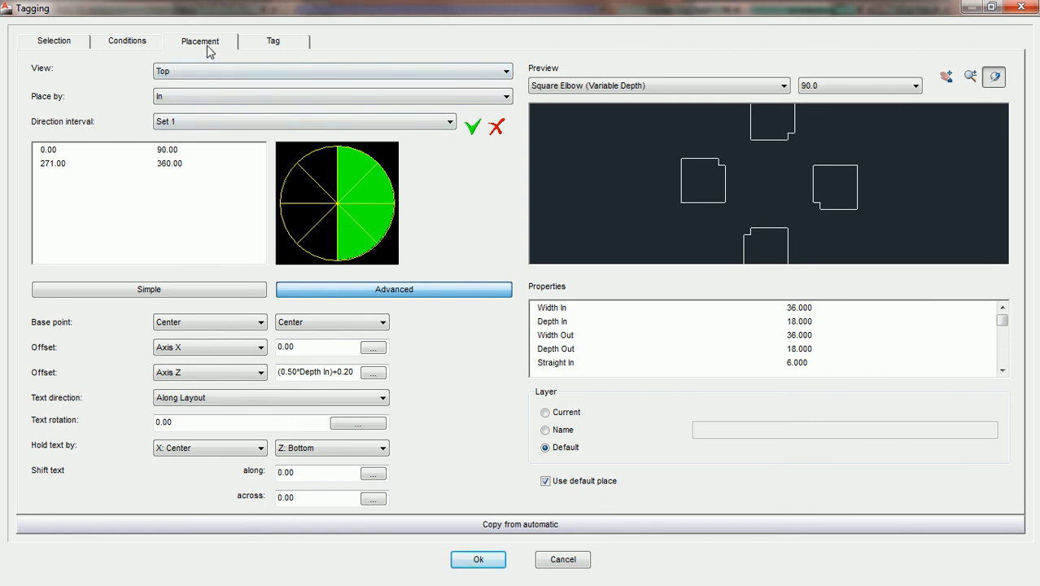
Review the automatic's tag type, fitting conditions and selection settings, and return to its placement settings.
click(273, 48)
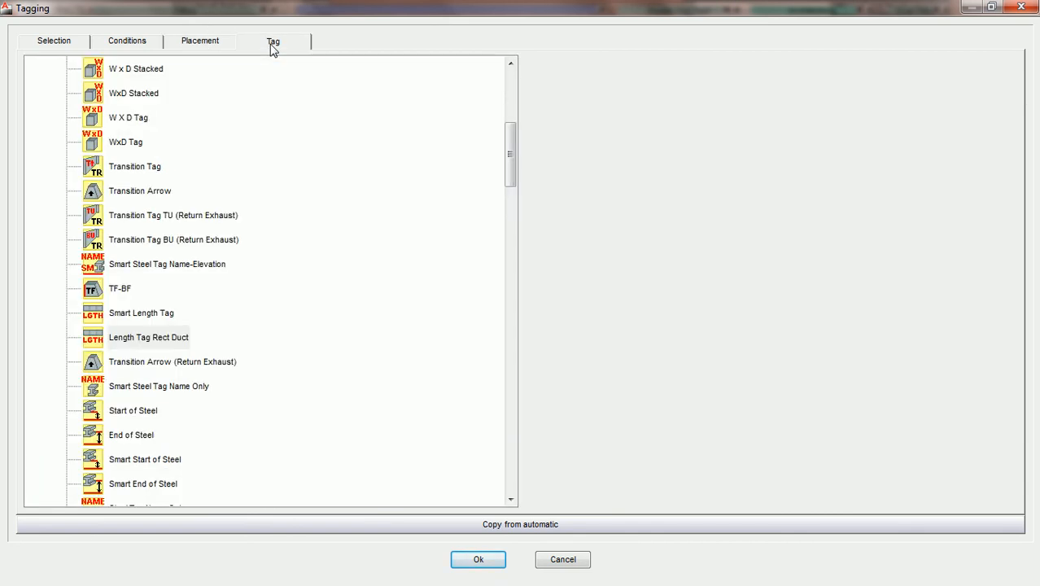
click(140, 44)
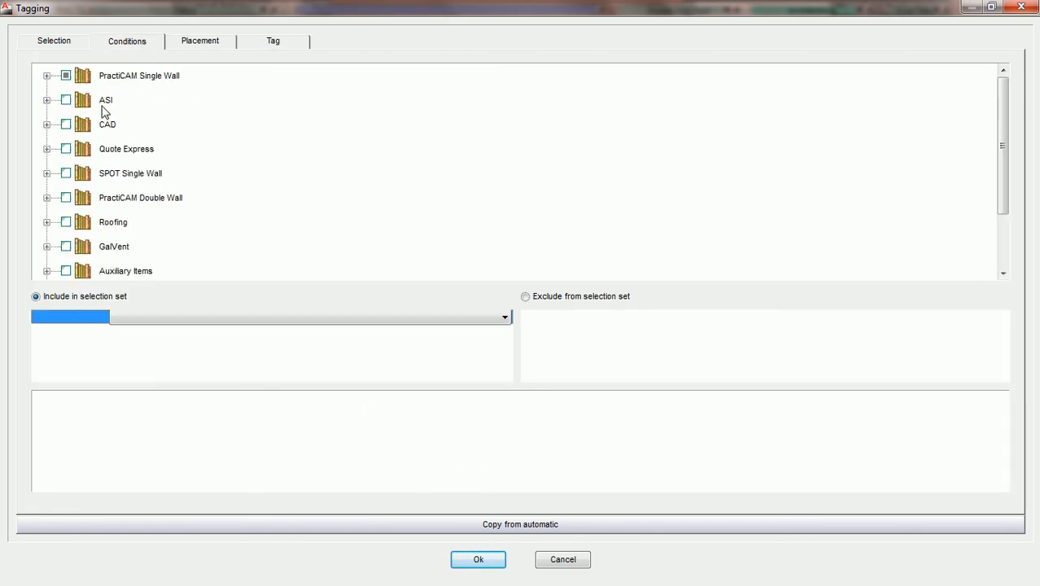
click(52, 43)
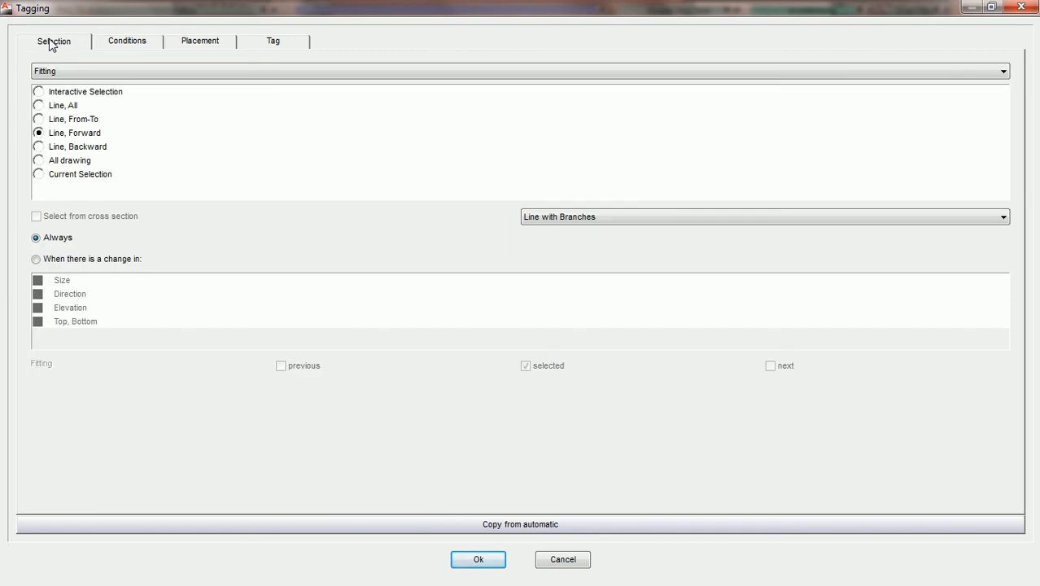
click(211, 42)
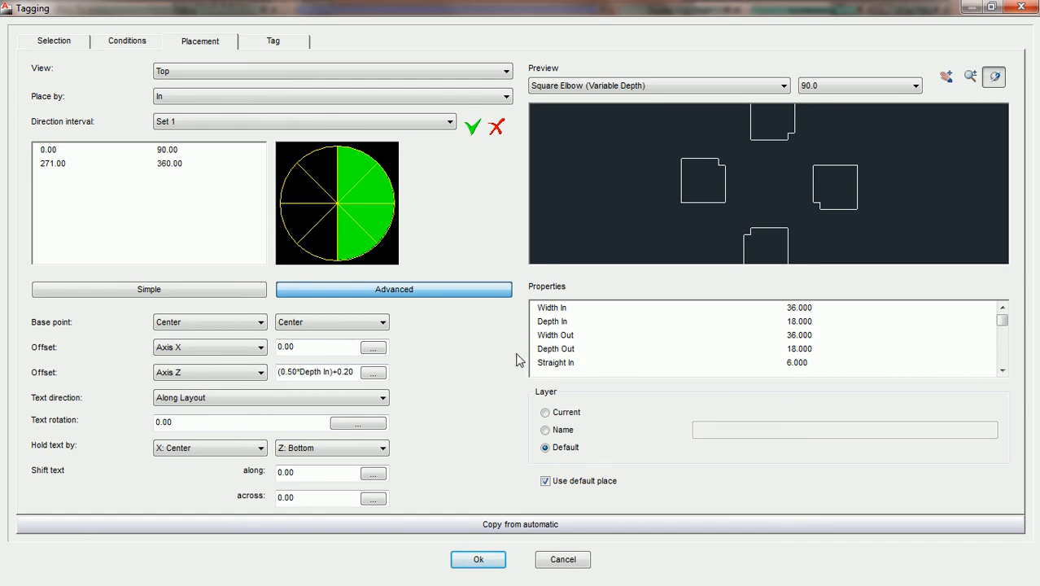
Copy the settings from the 1-Length Tag Gr16 LGr25 automatic in Size Tag Autos (SW) and display direction interval Set 2.
click(509, 528)
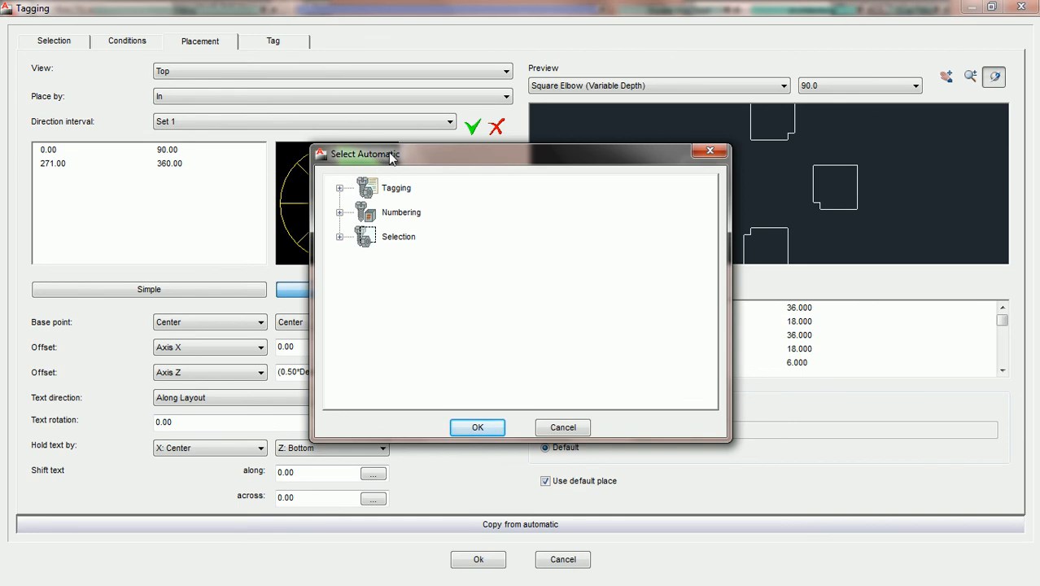
drag(391, 157, 507, 164)
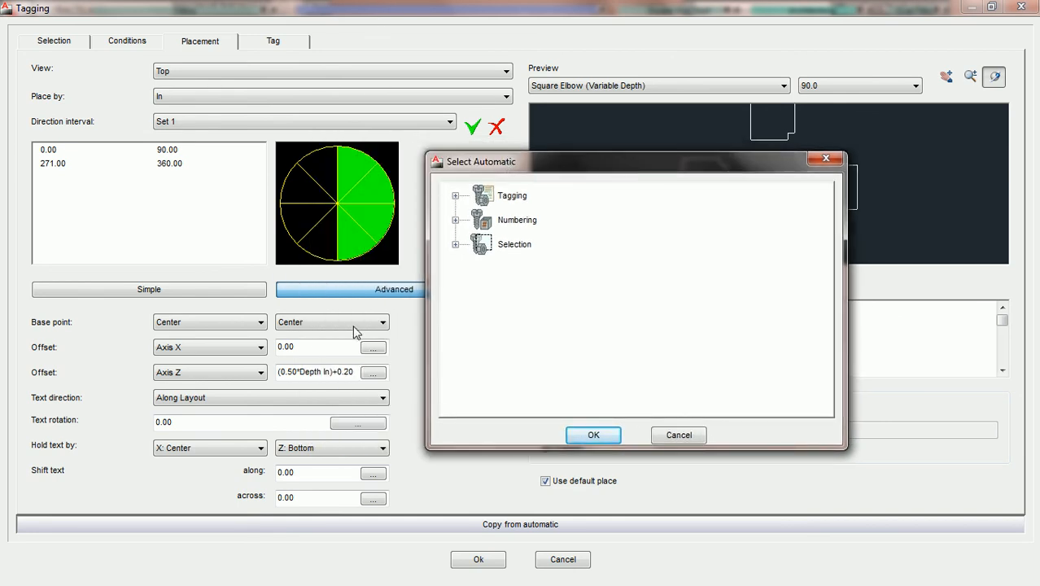
drag(570, 157, 454, 127)
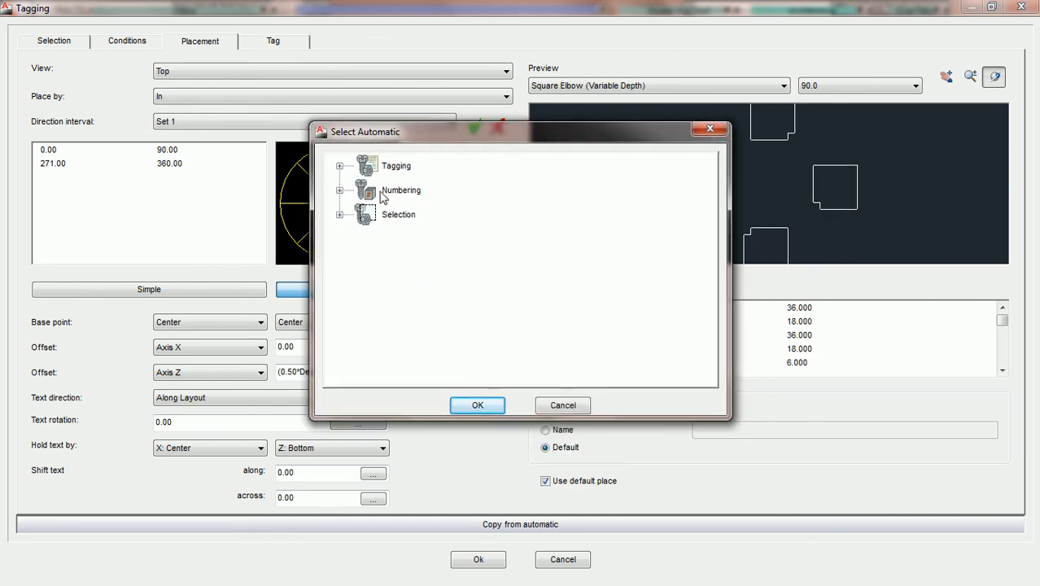
click(339, 166)
click(367, 192)
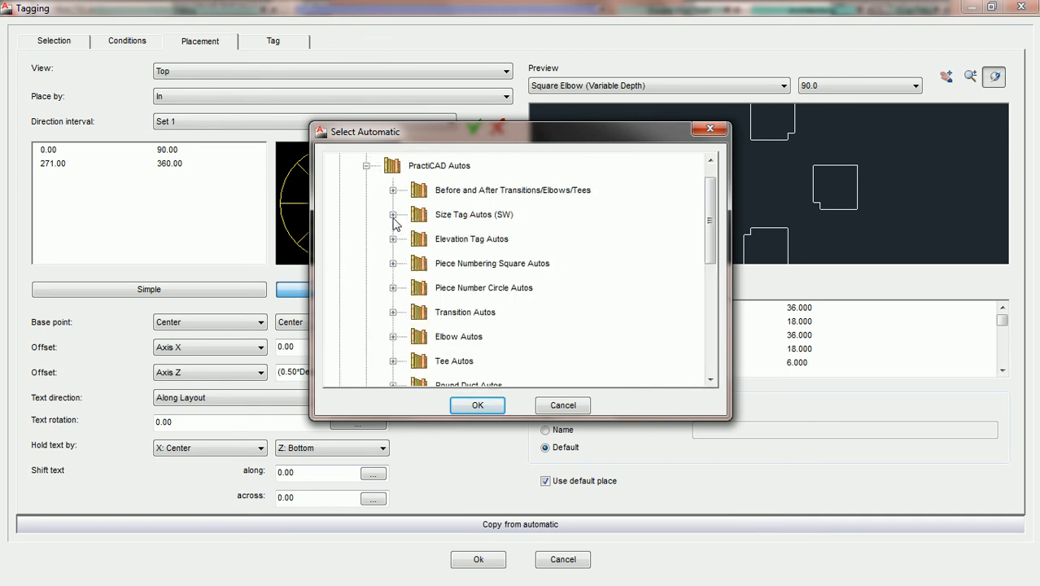
click(393, 215)
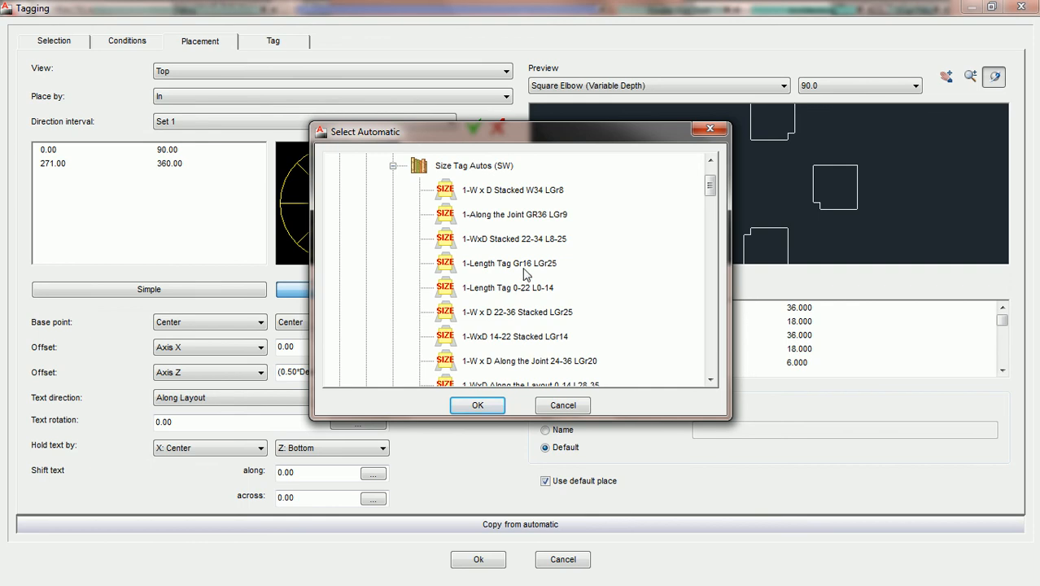
double_click(510, 264)
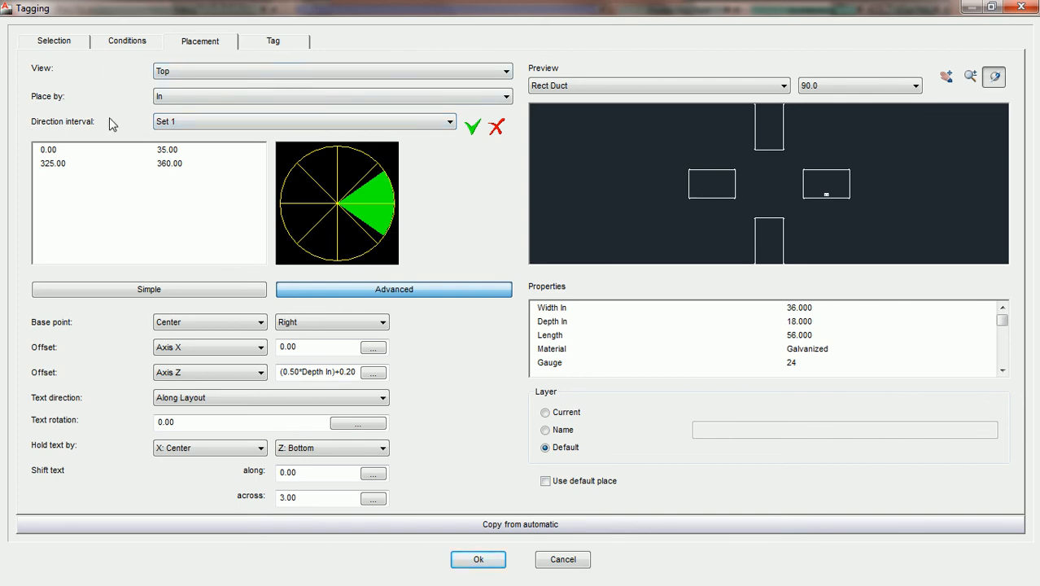
click(413, 122)
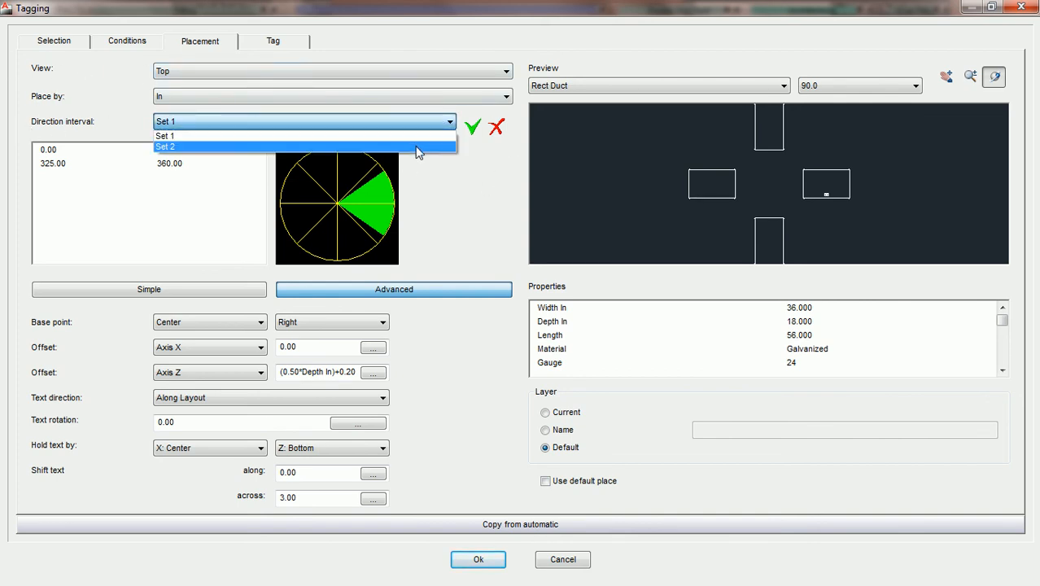
click(418, 148)
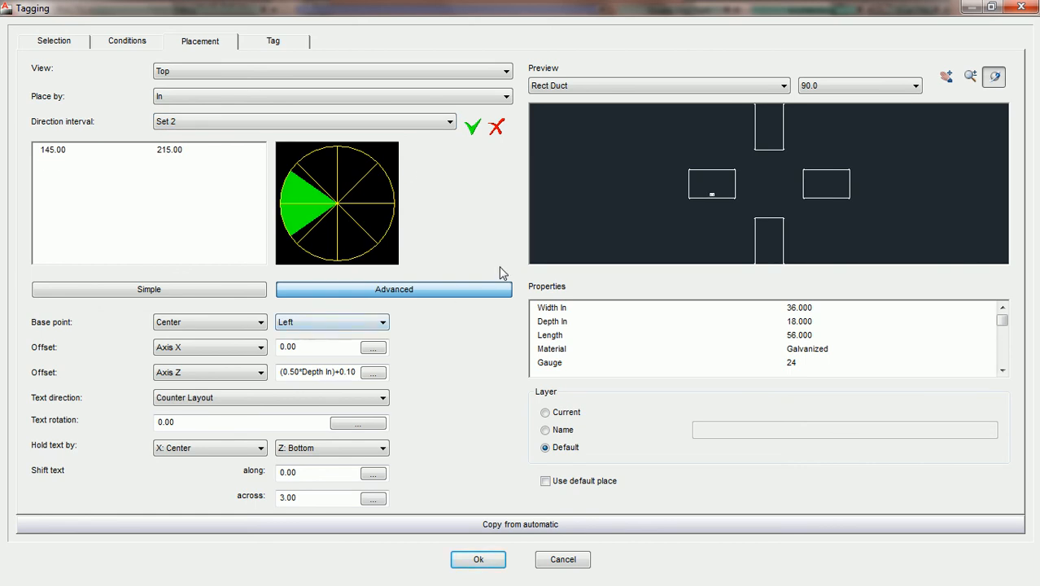